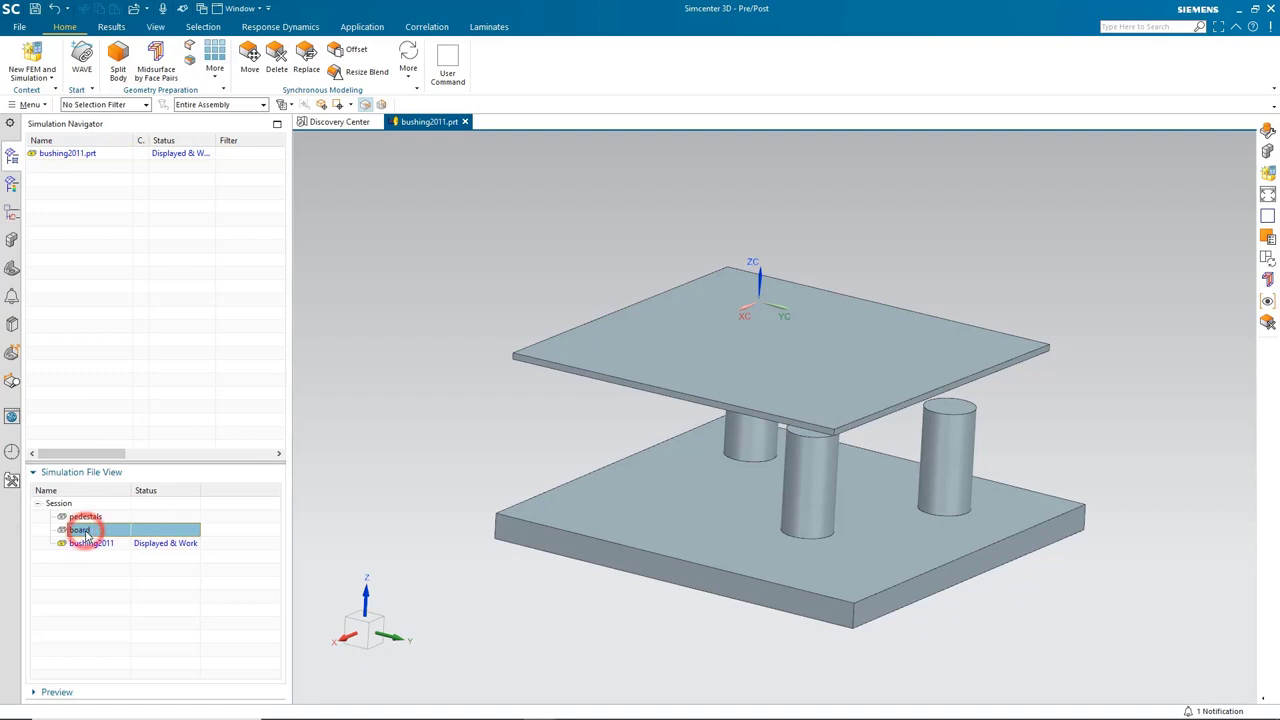
Create a Simcenter Nastran FEM for the board part, named board_fem1.fem, with Bodies to Use set to None
right_click(86, 534)
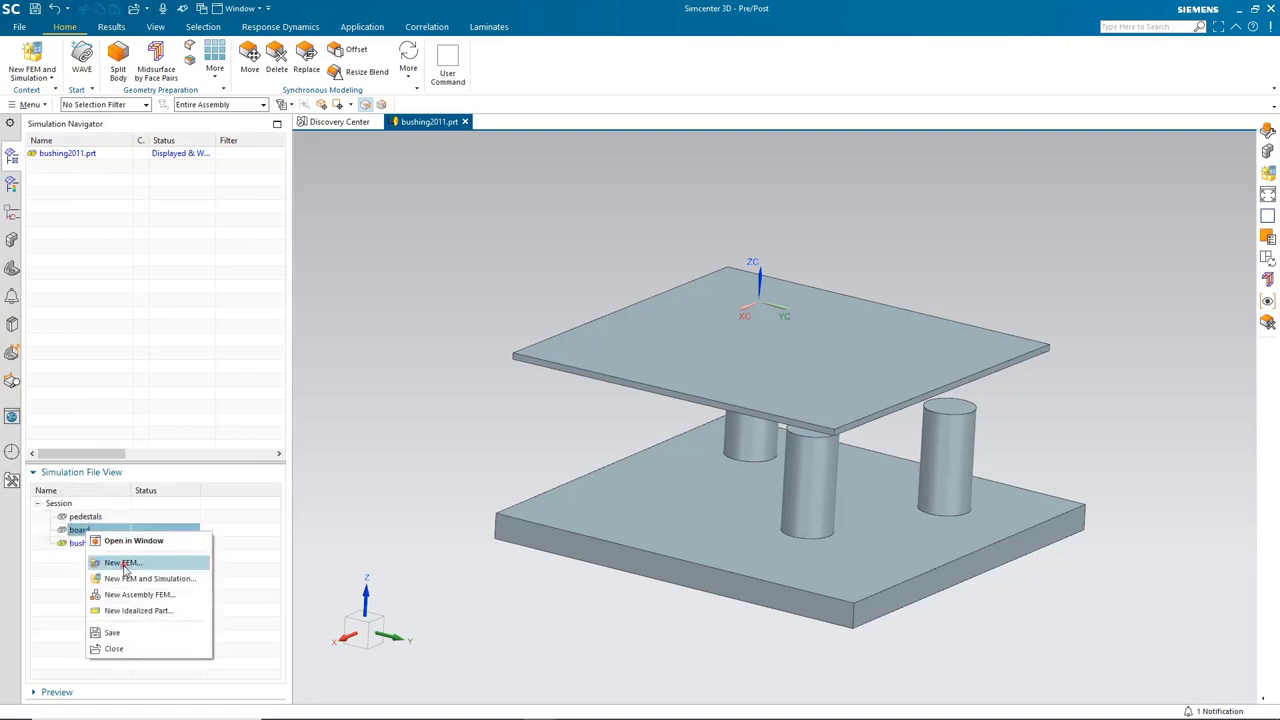
click(123, 565)
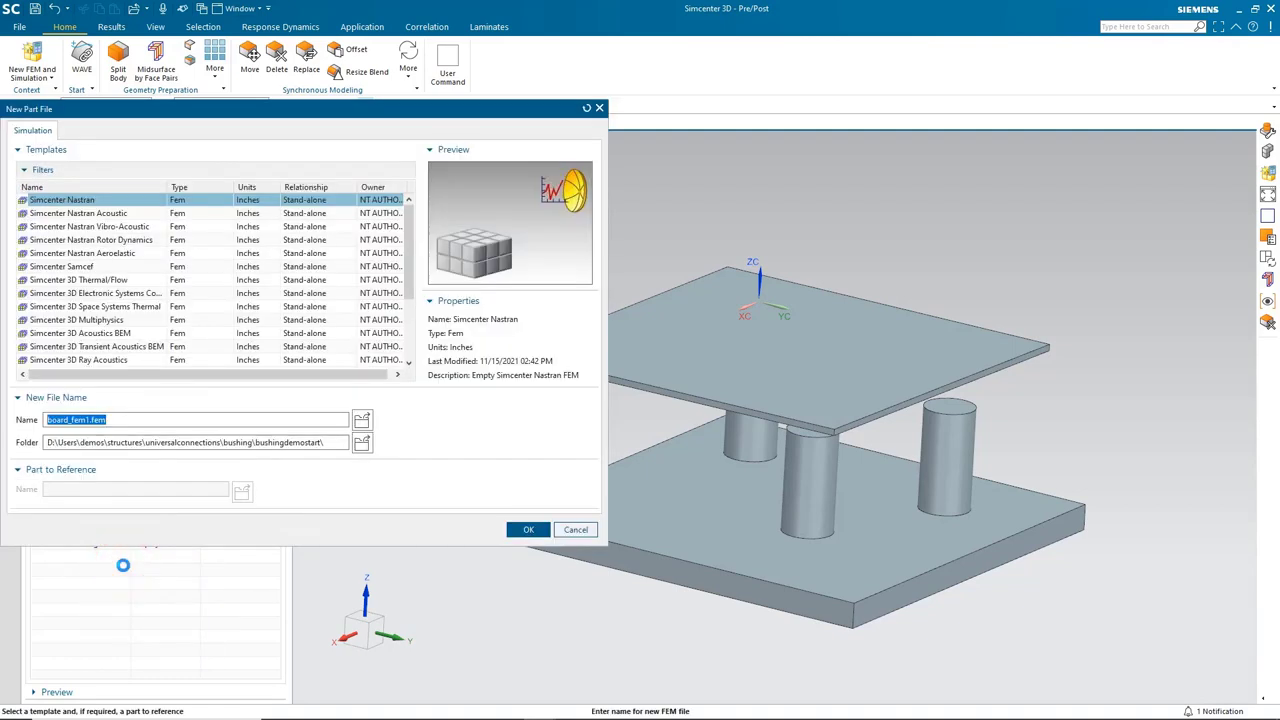
click(521, 530)
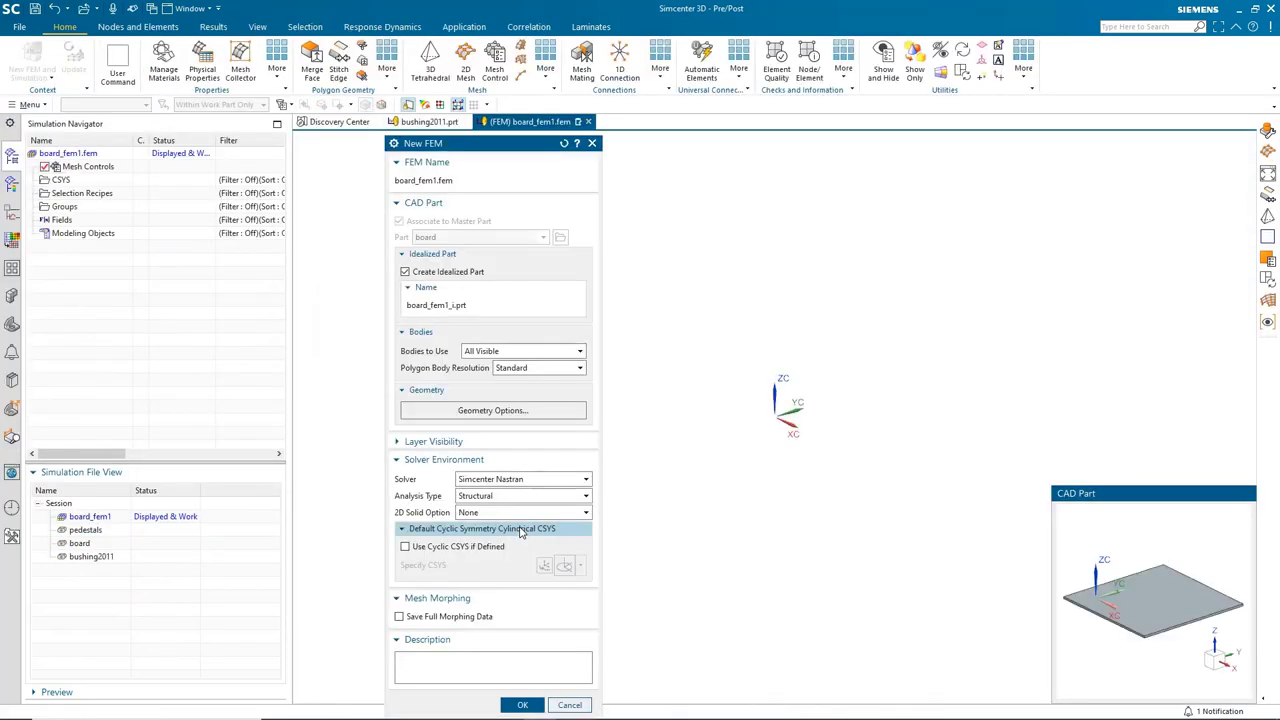
click(524, 355)
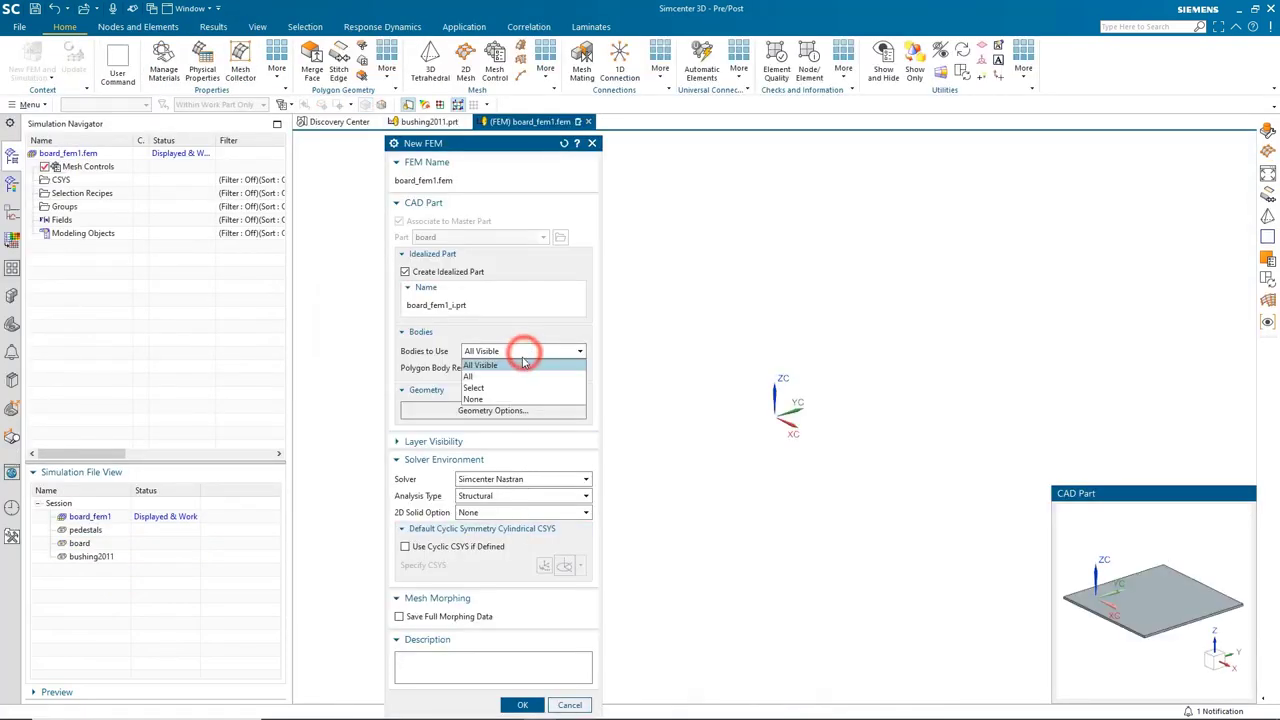
click(499, 399)
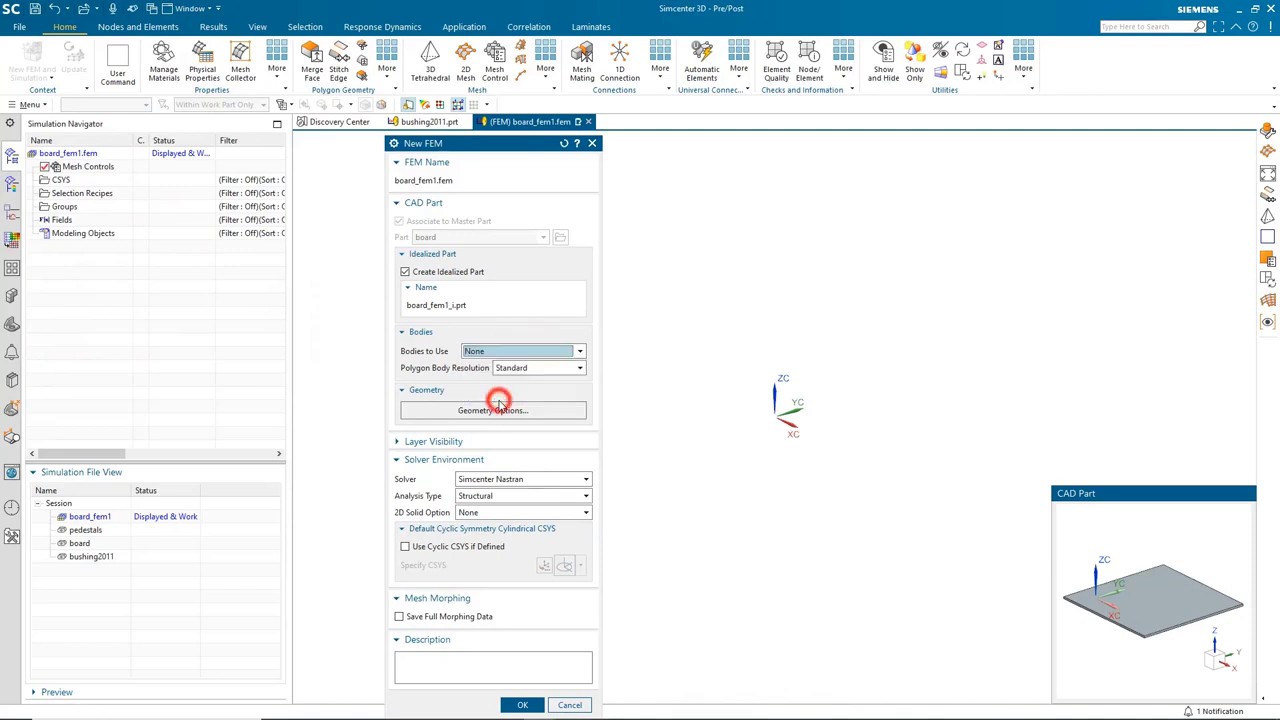
click(520, 705)
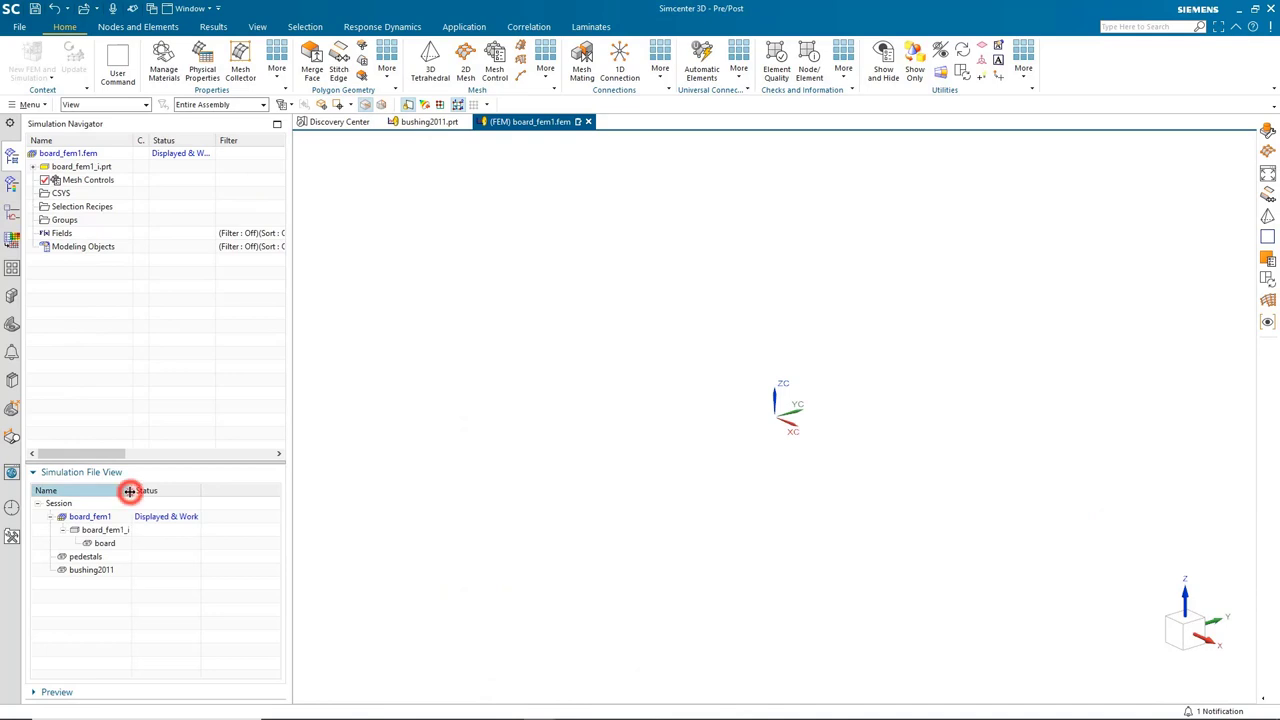
Open the idealized part board_fem1_i, dismiss the modification warning, and bring the board into close view
double_click(104, 529)
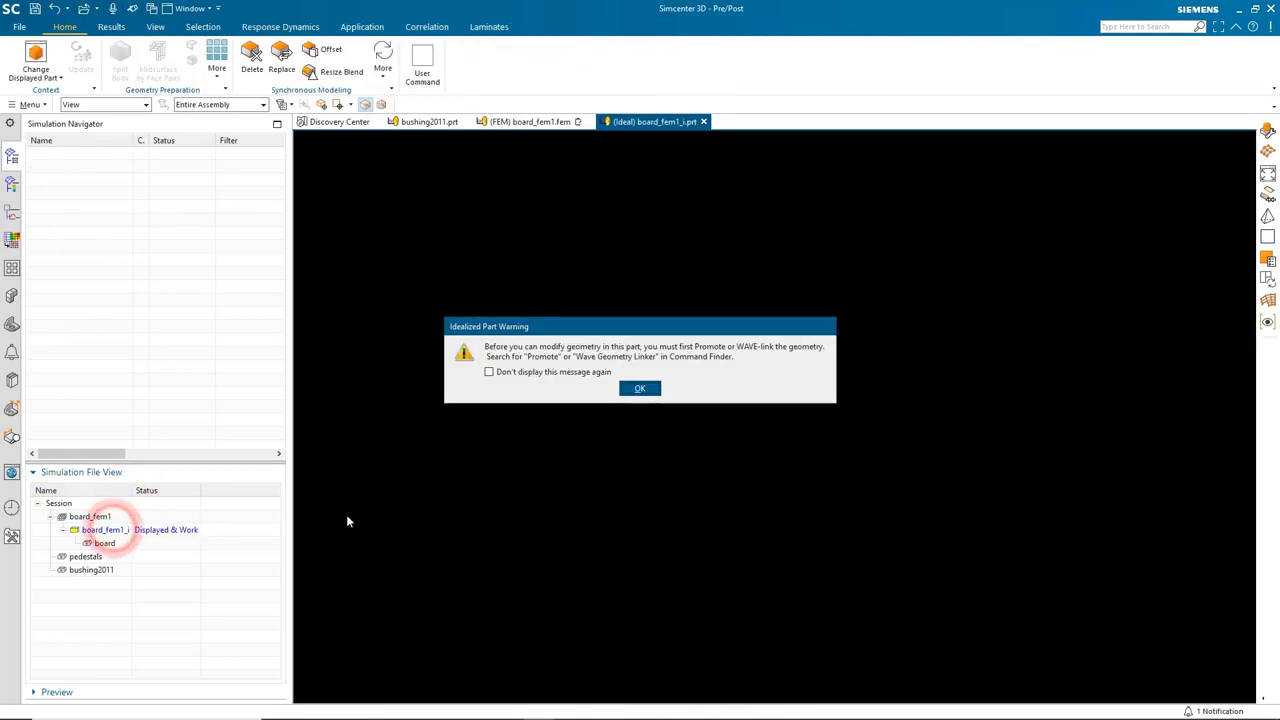
click(638, 389)
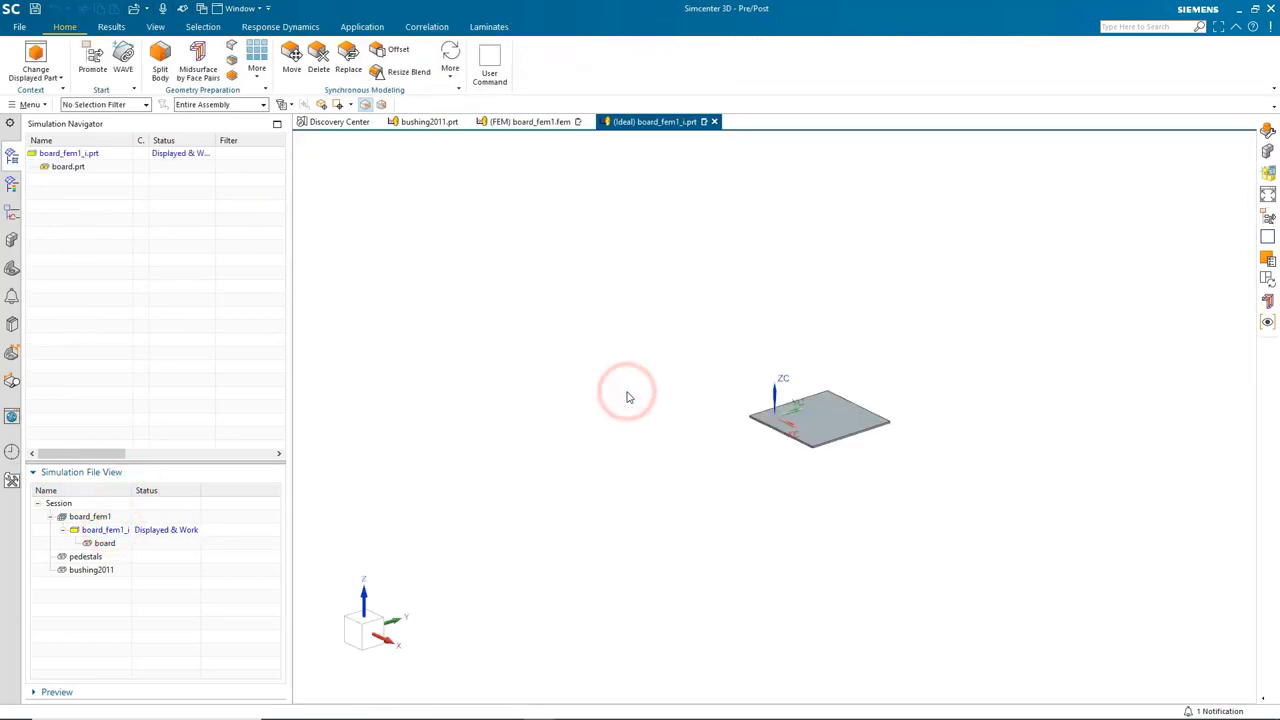
right_click(625, 391)
click(605, 412)
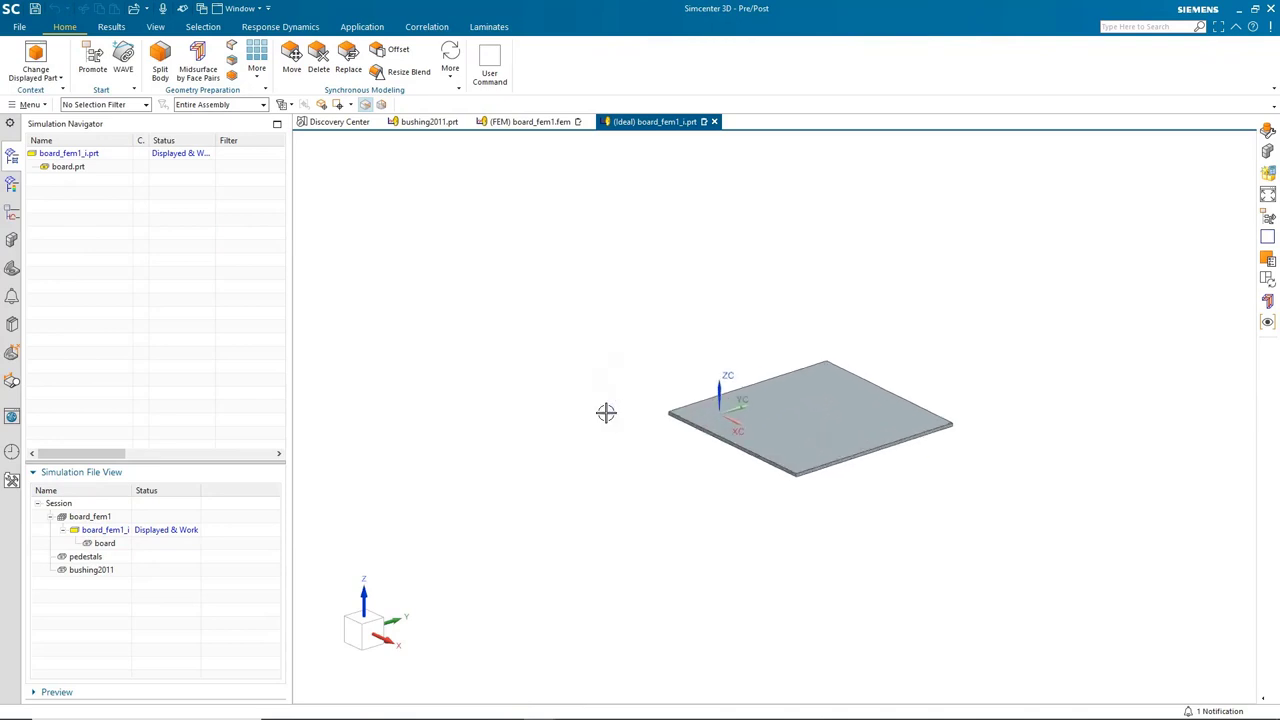
Make layer 11 the work layer of the idealized part
click(43, 107)
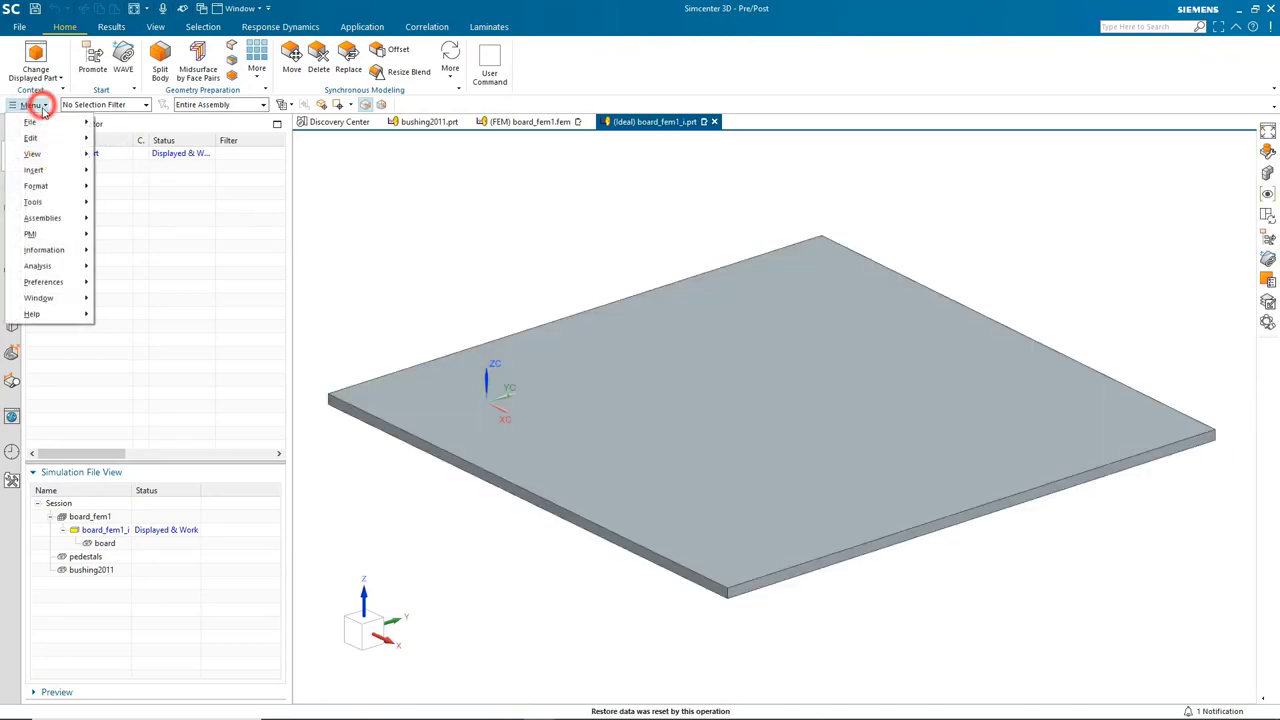
click(68, 187)
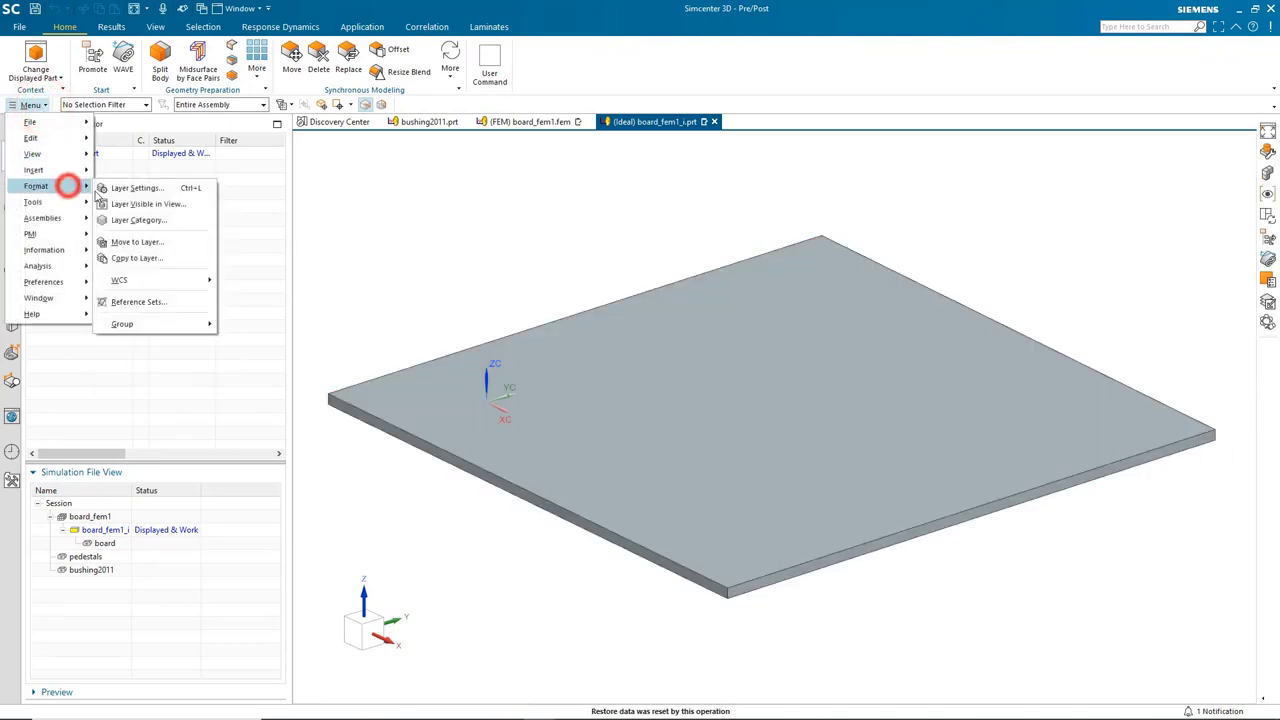
click(128, 190)
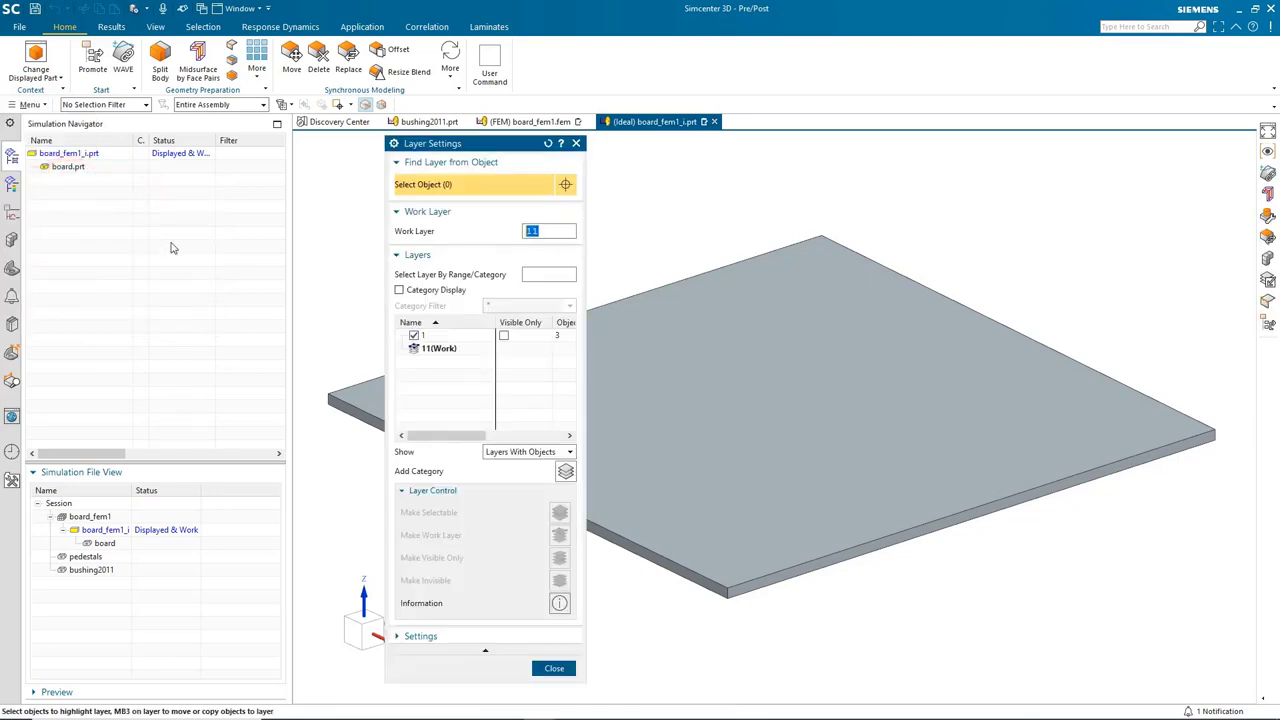
click(553, 669)
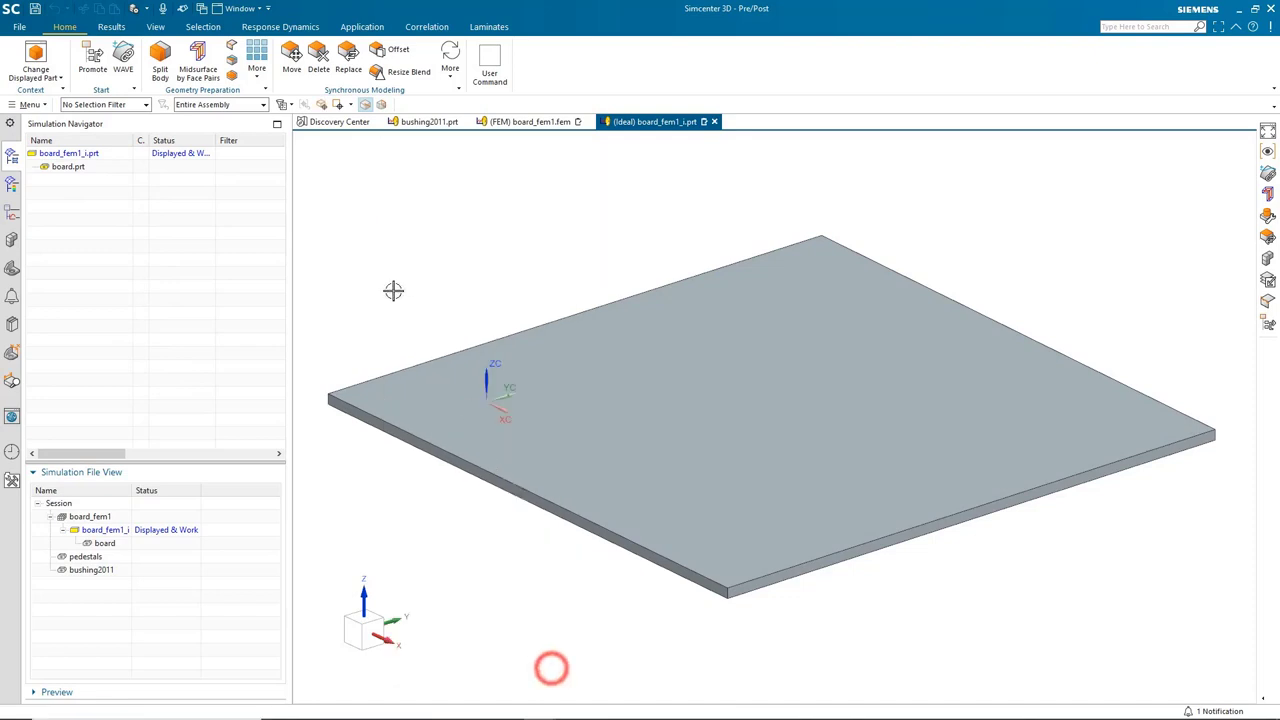
WAVE-link the board's solid body into the idealized part
click(123, 62)
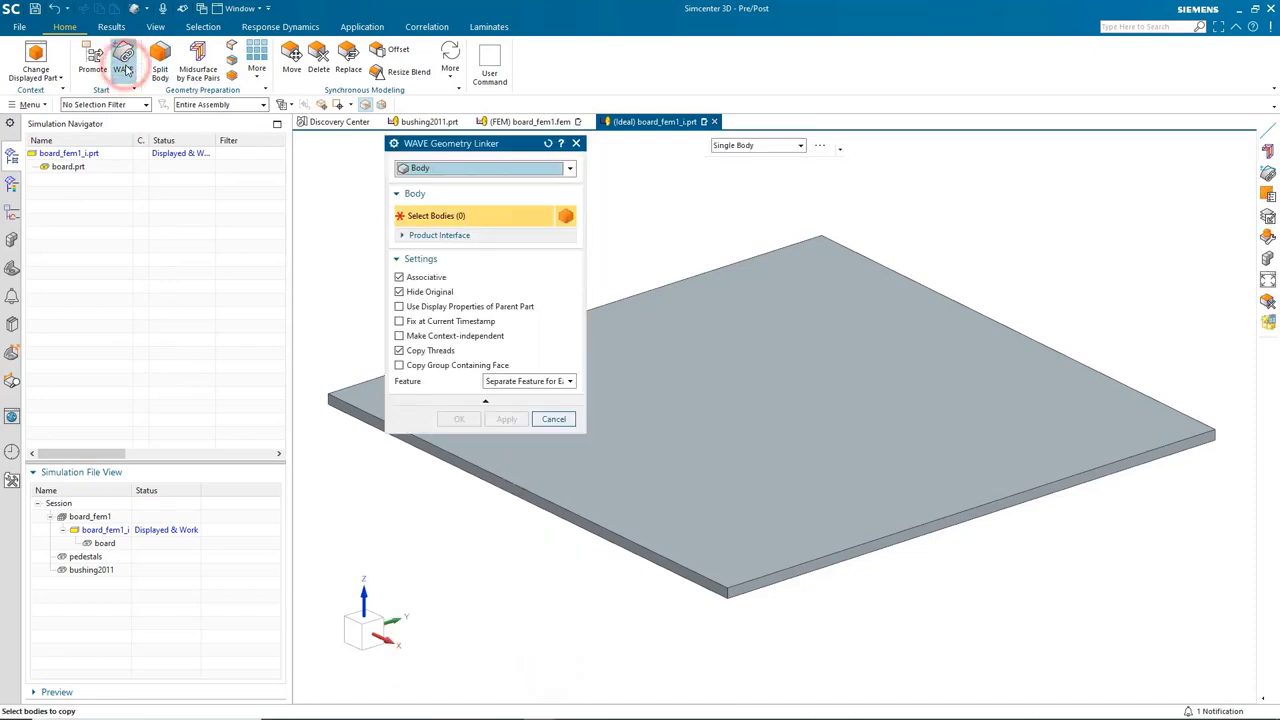
click(732, 386)
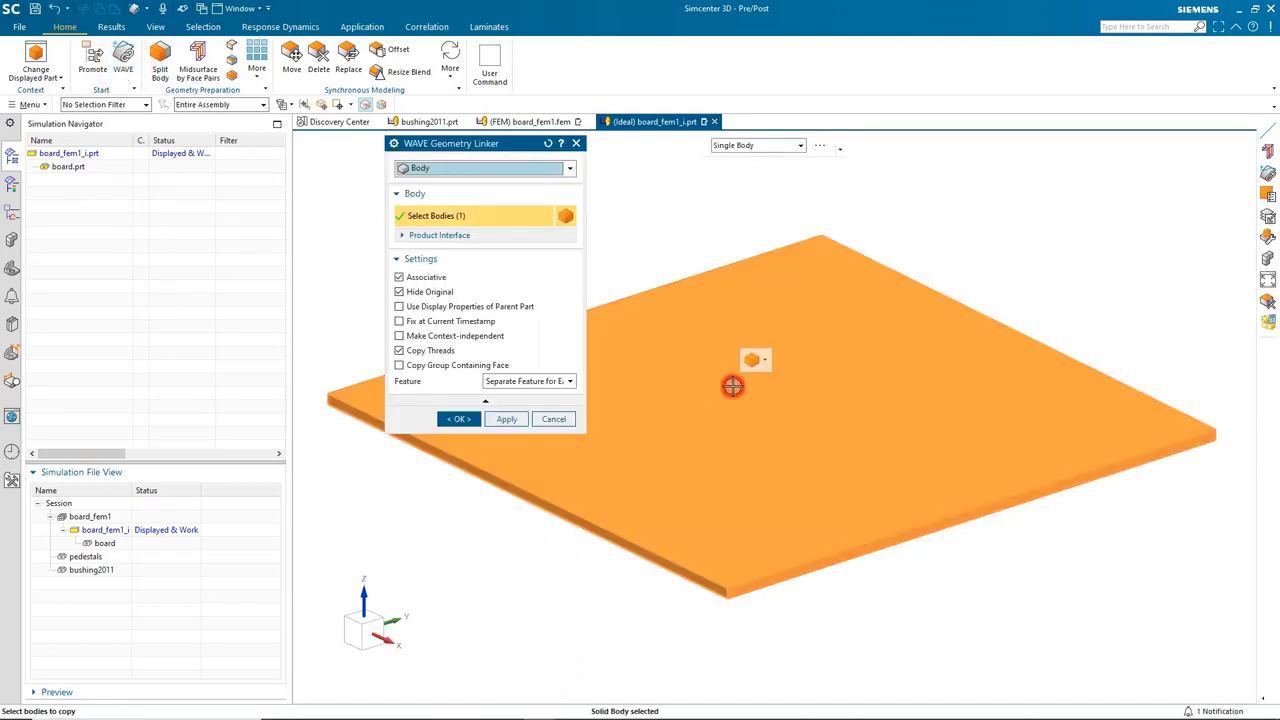
click(455, 419)
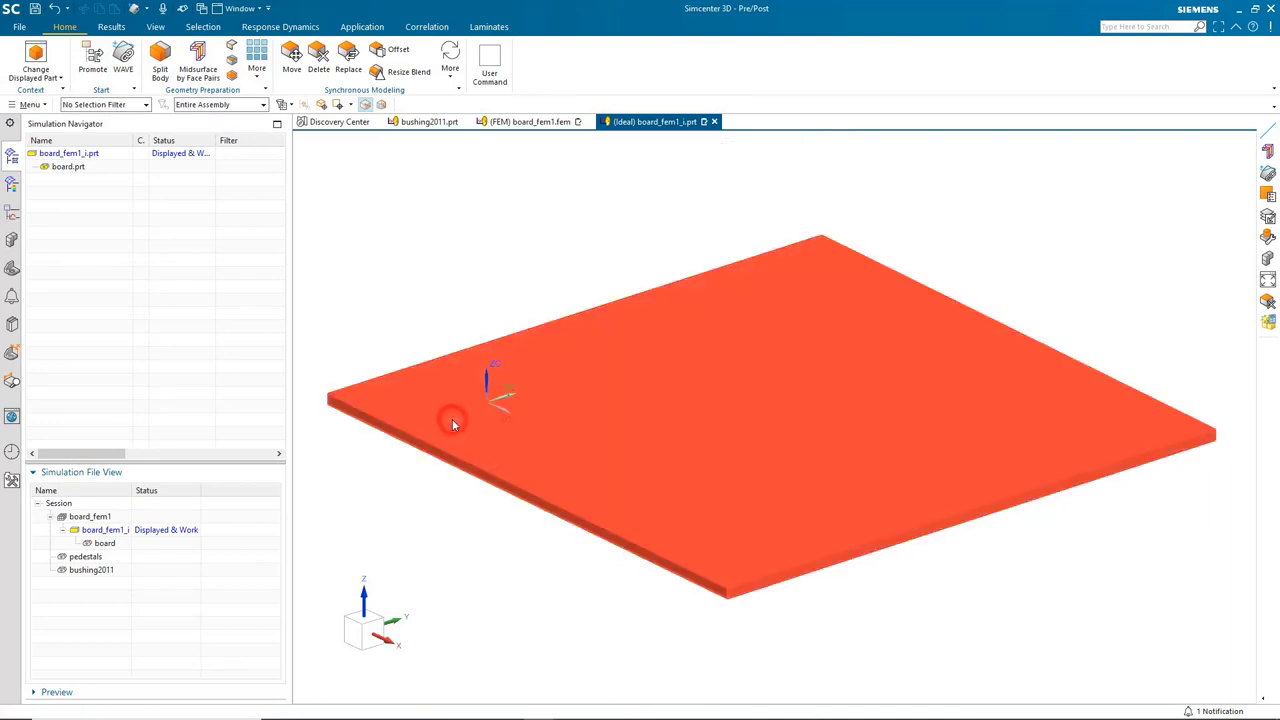
Turn off layer 1 in the idealized part's layer settings
click(31, 105)
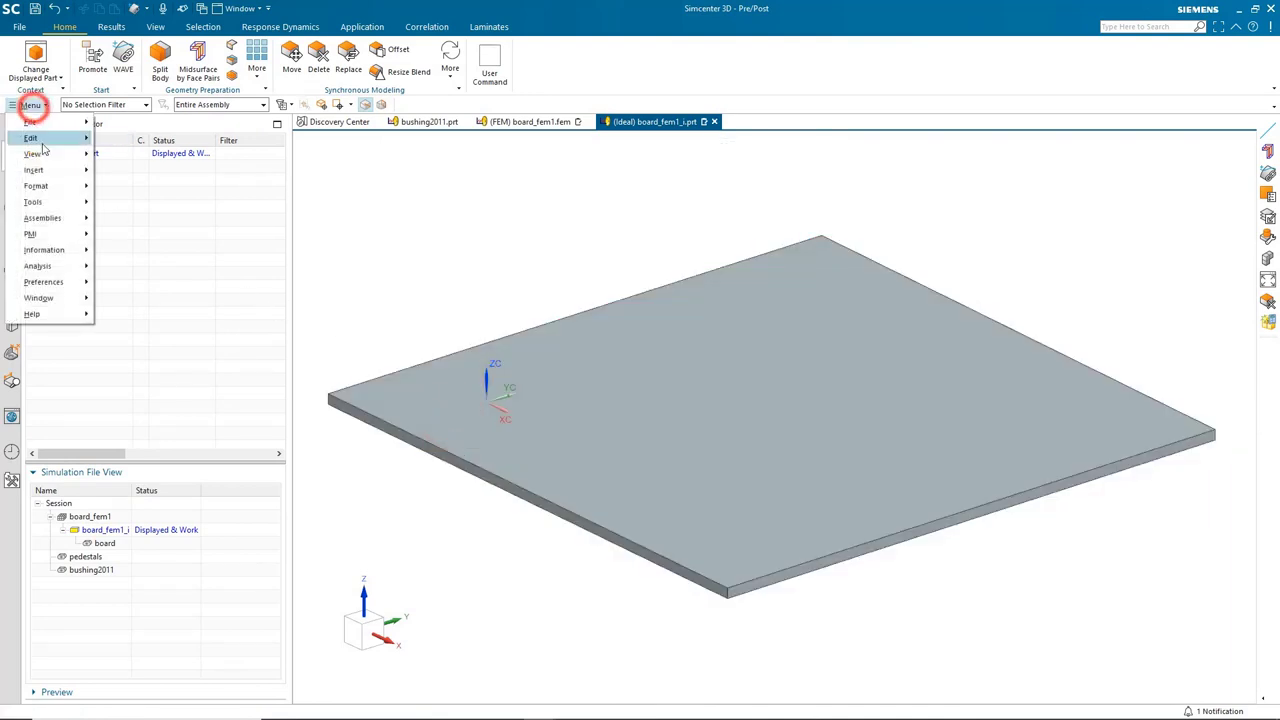
mouse_move(60, 186)
click(205, 186)
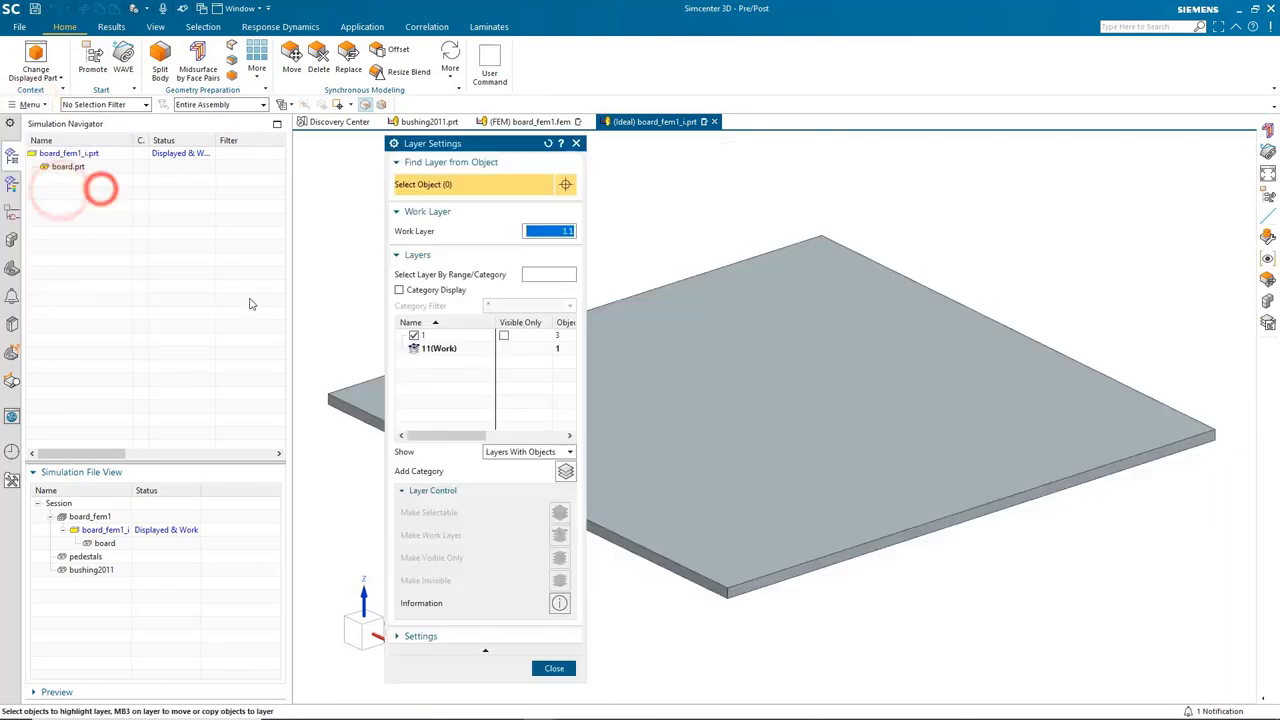
click(414, 335)
click(553, 668)
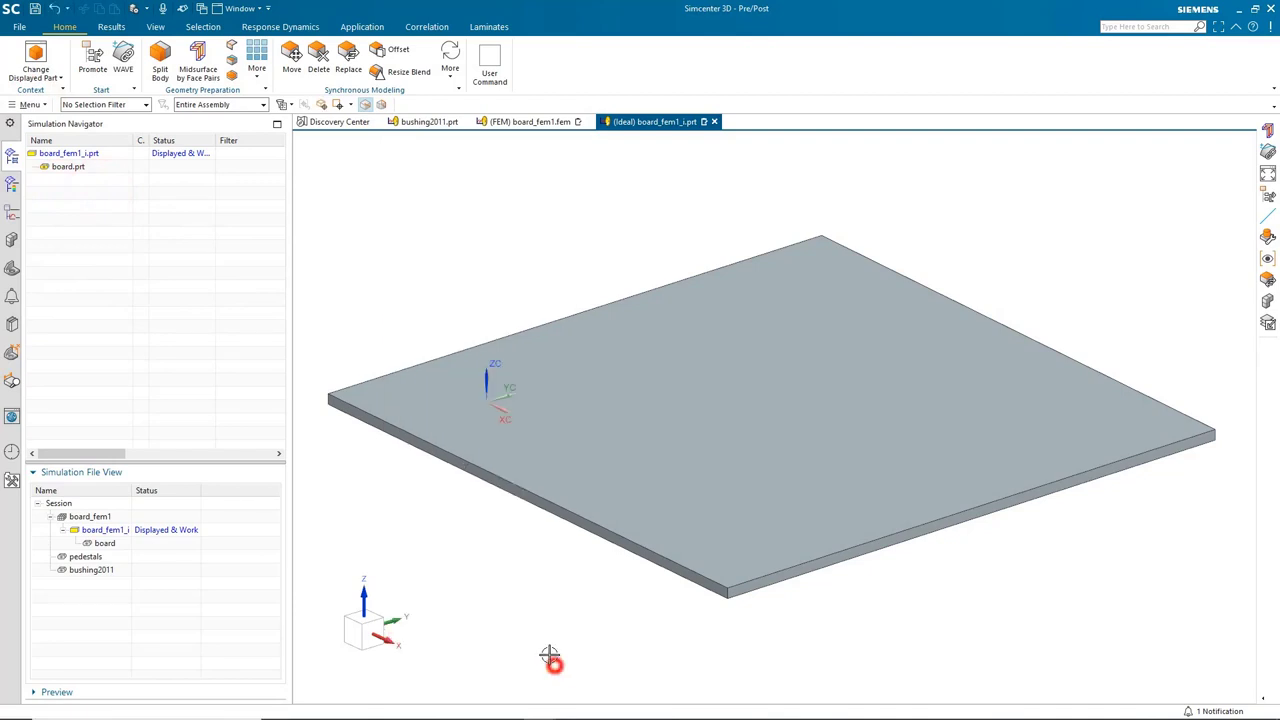
Create the linked board body's midsurface by face pairs, pairing automatically with the Progressive strategy and modifying the pair before accepting
click(198, 58)
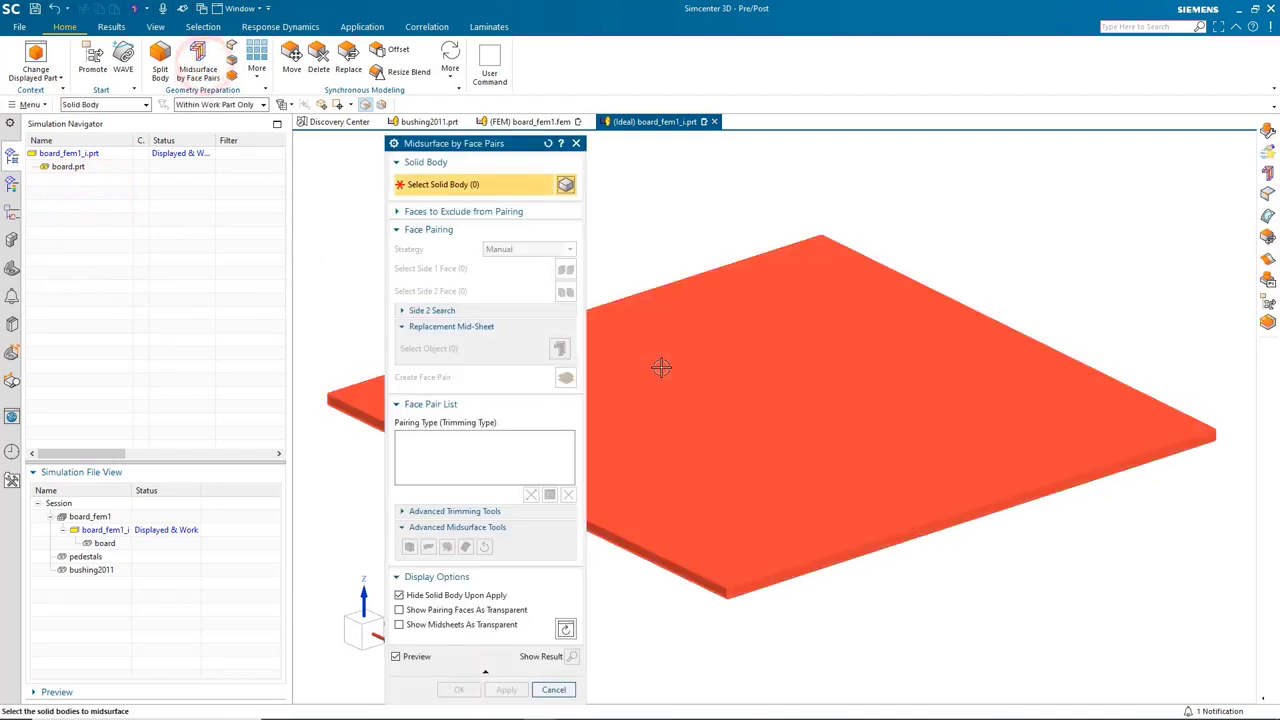
click(660, 366)
click(525, 249)
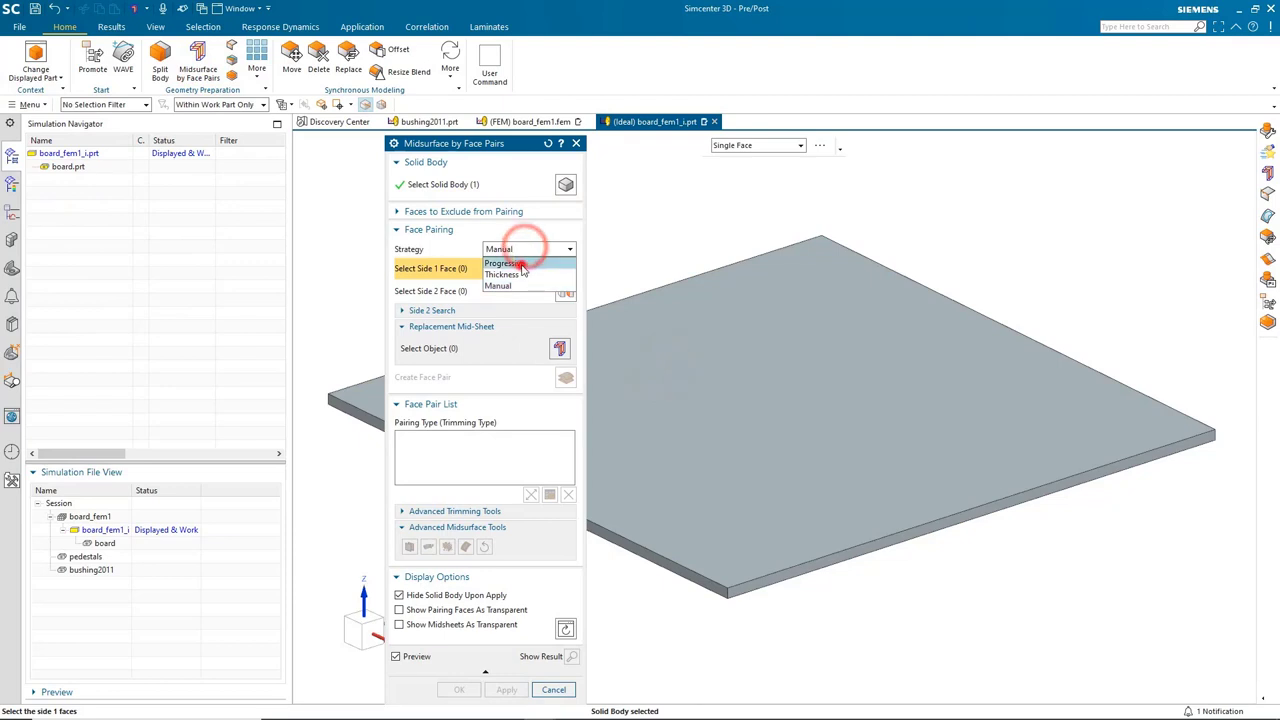
click(520, 263)
click(565, 326)
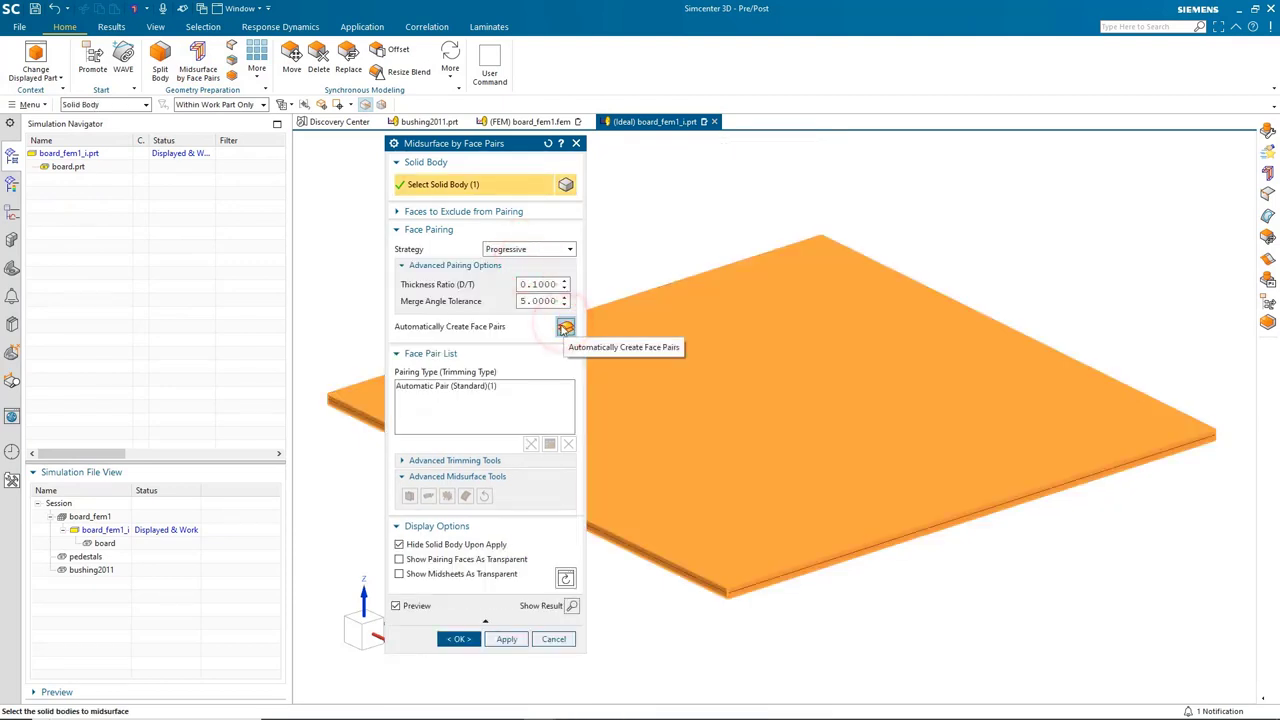
click(479, 386)
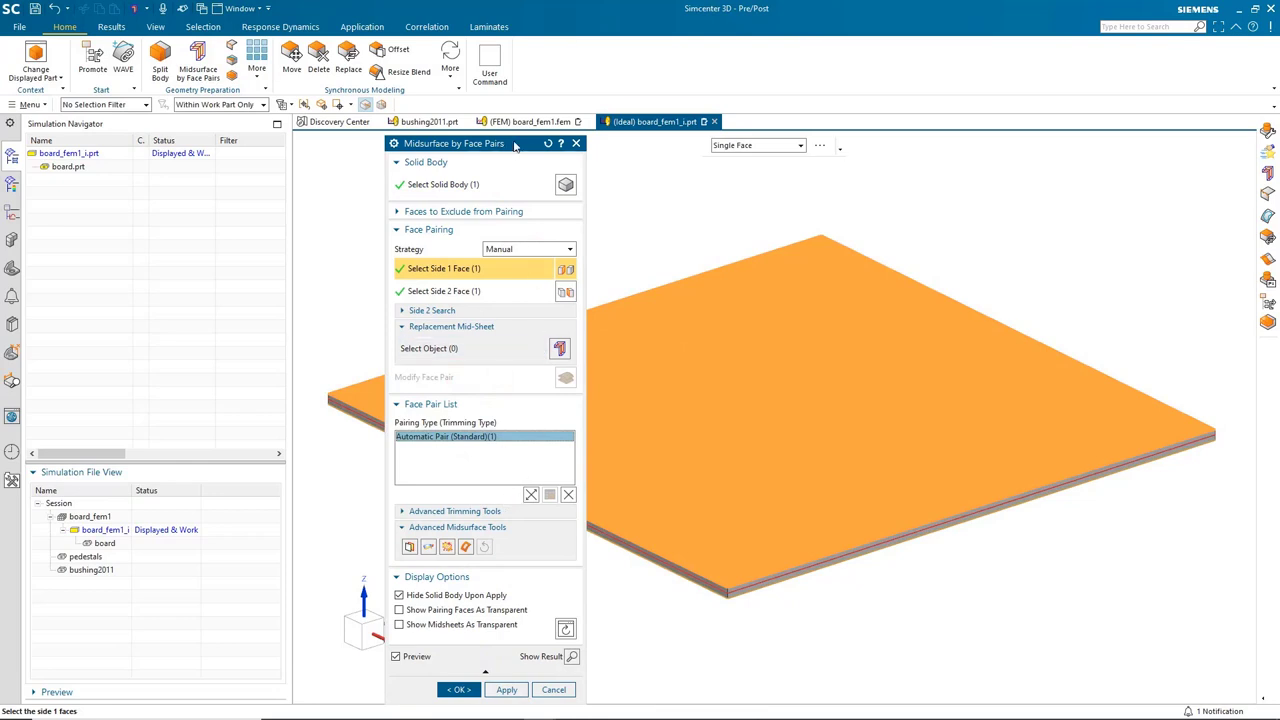
drag(516, 143, 251, 152)
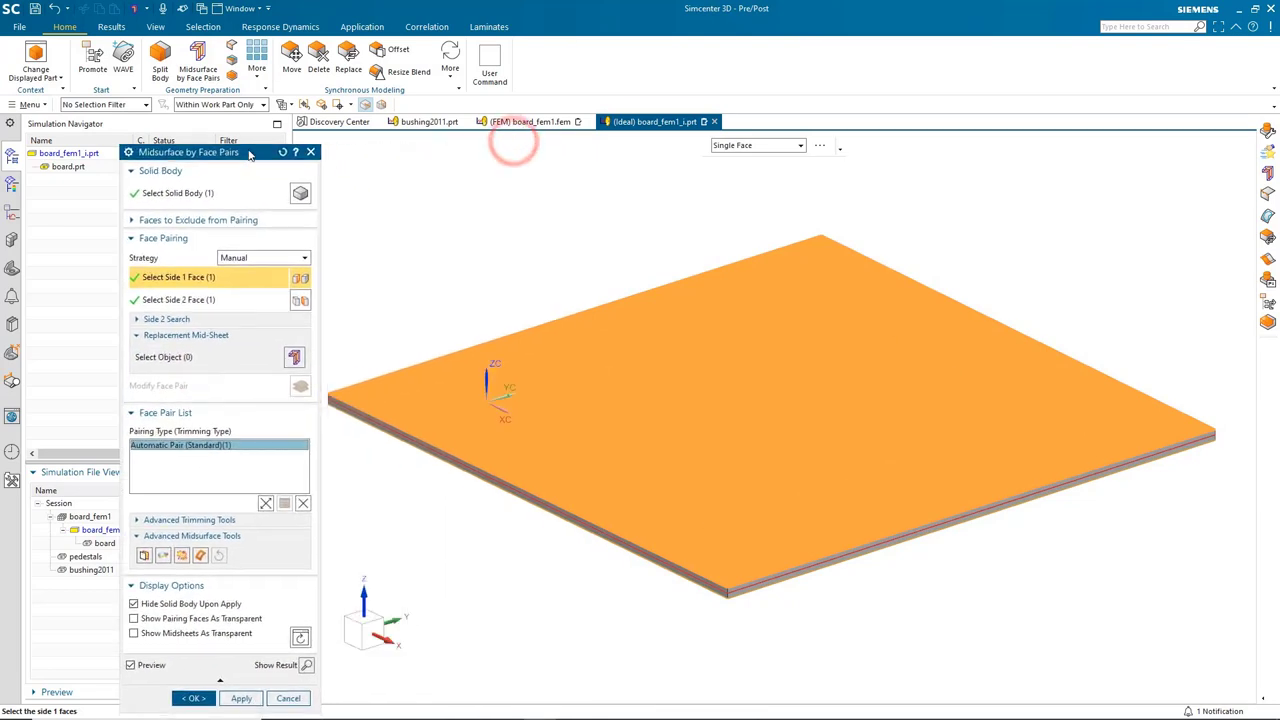
click(266, 503)
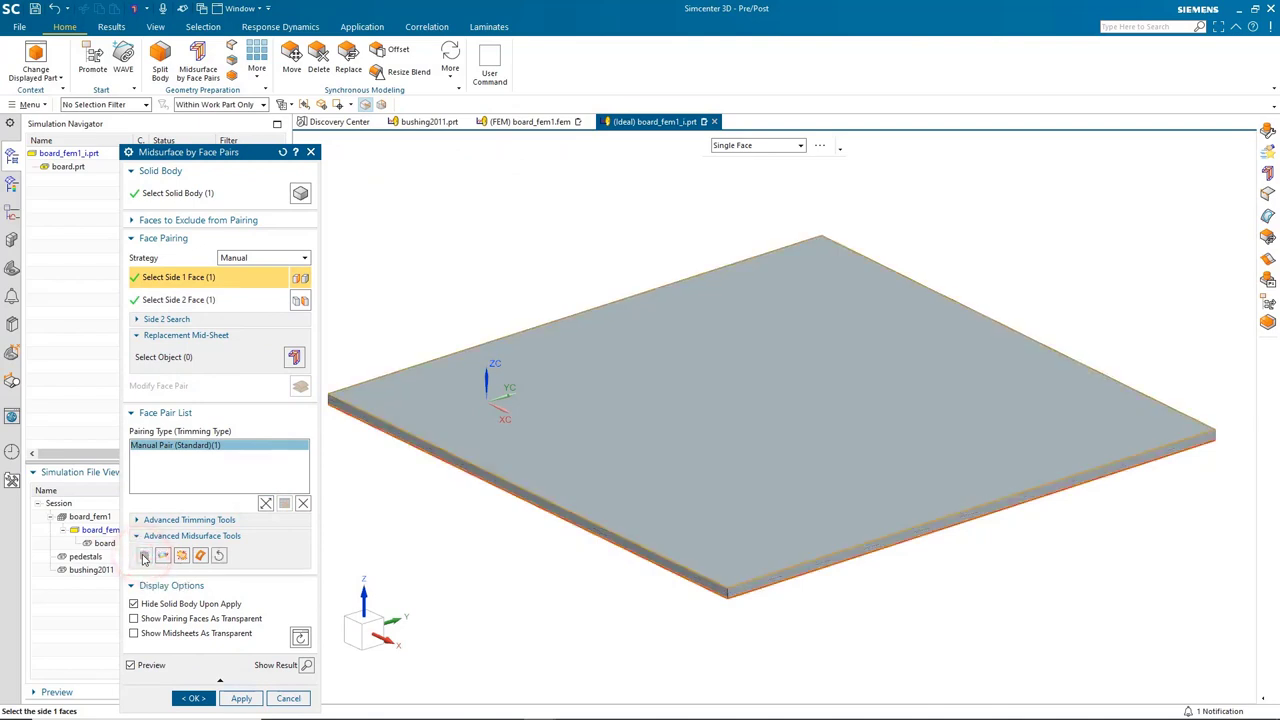
click(196, 698)
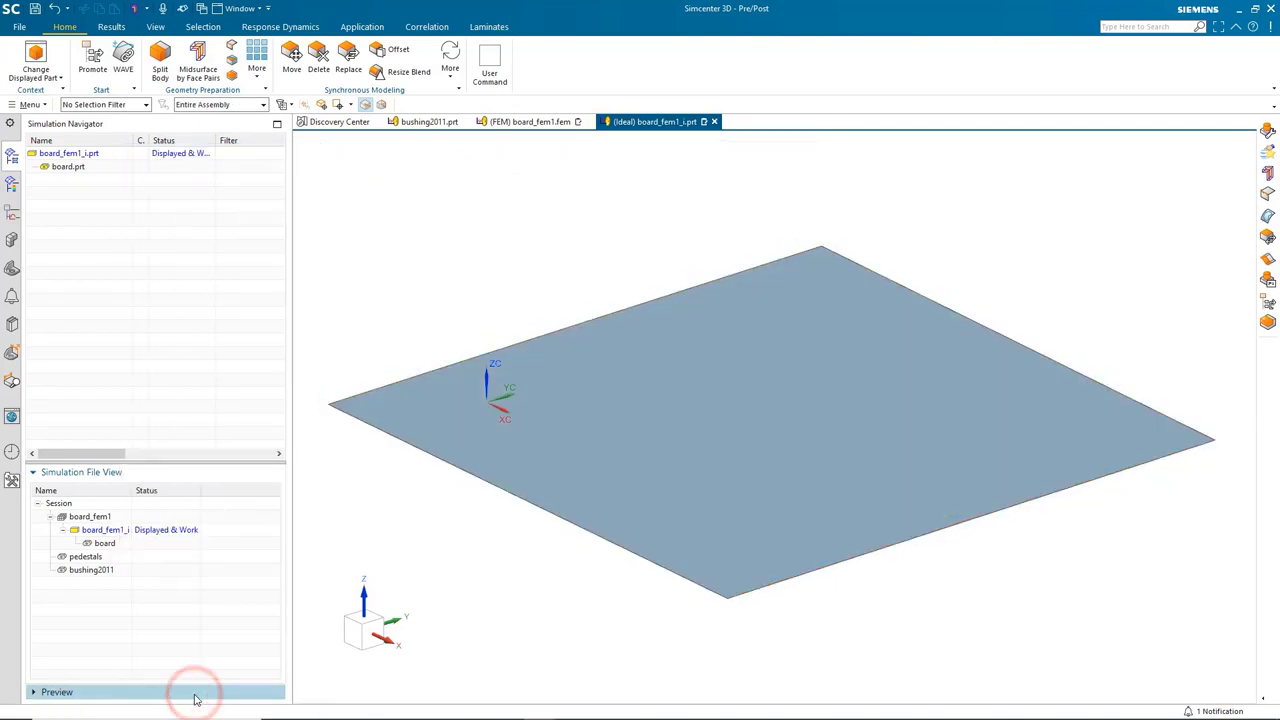
Switch to board_fem1 and edit its bodies to use, selecting the midsurface sheet body with the Sheet Body filter
double_click(100, 516)
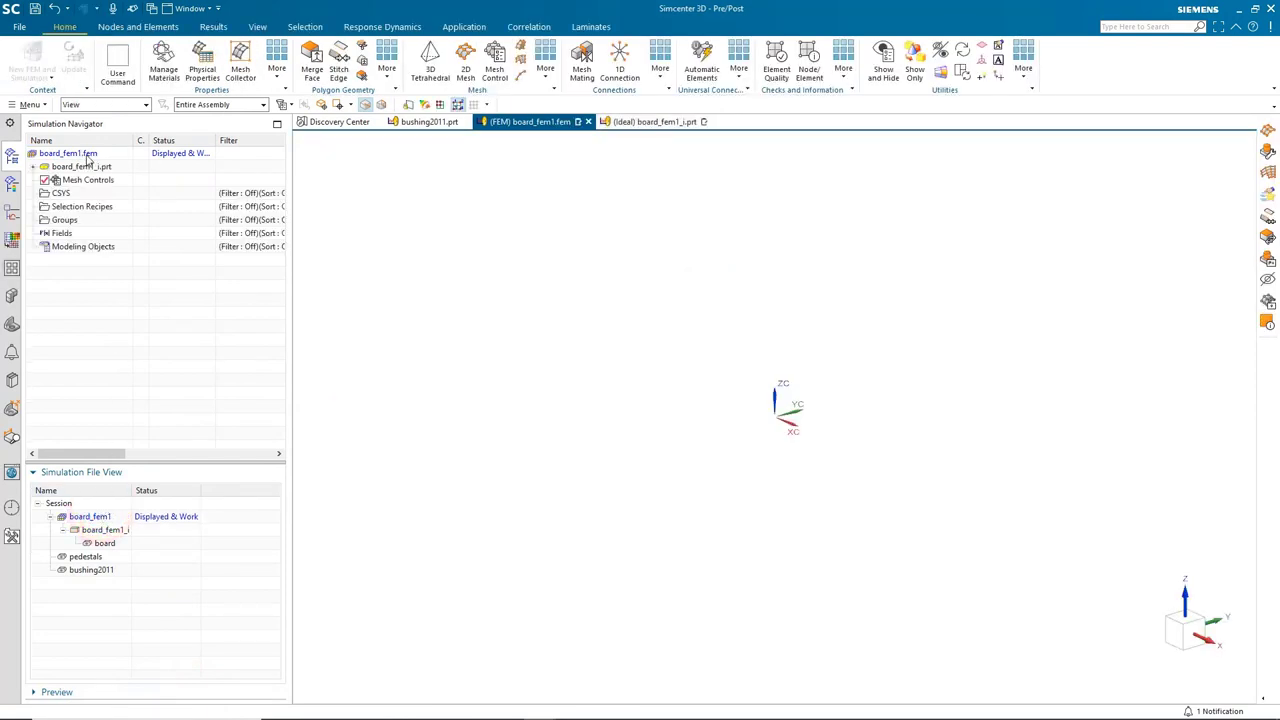
right_click(87, 157)
click(123, 203)
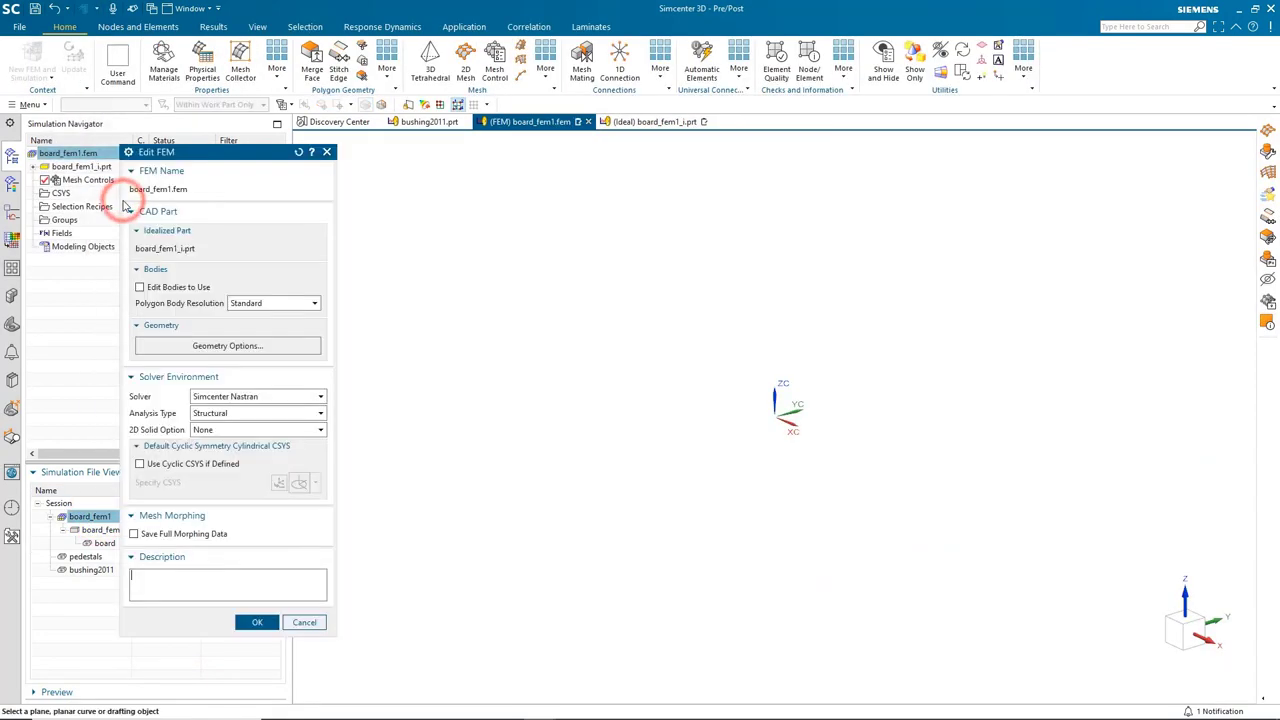
click(165, 287)
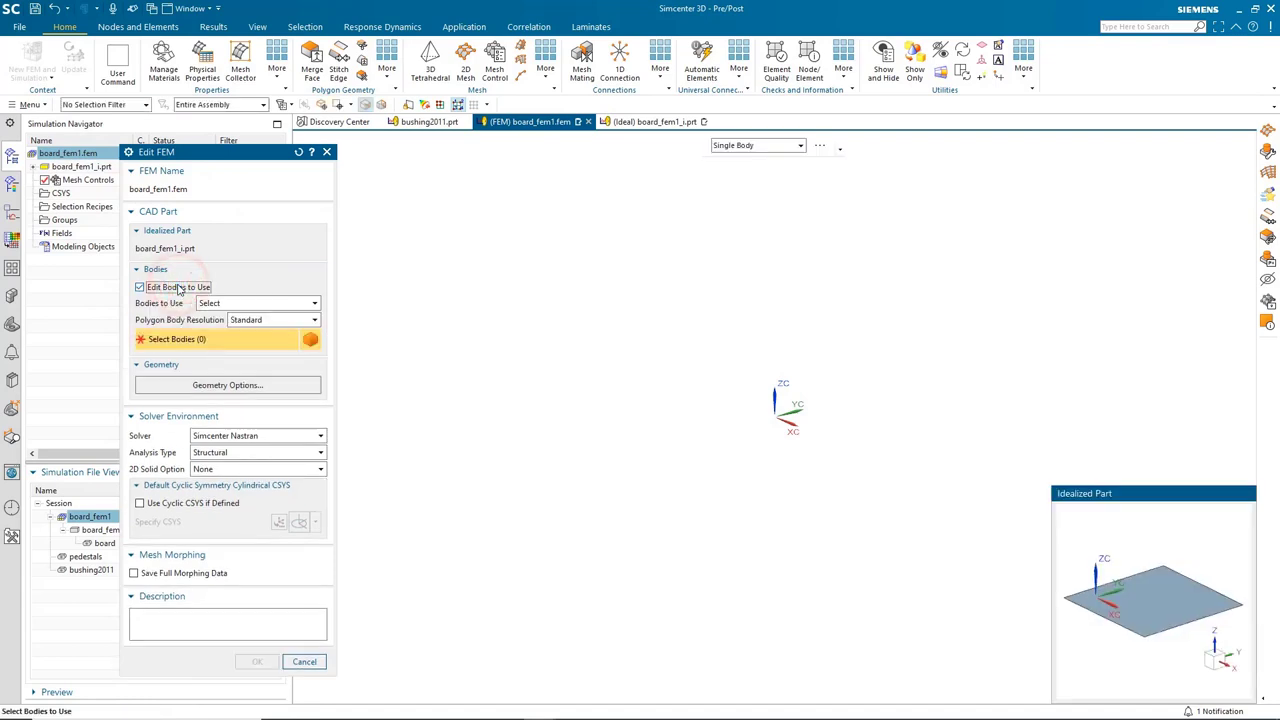
click(118, 104)
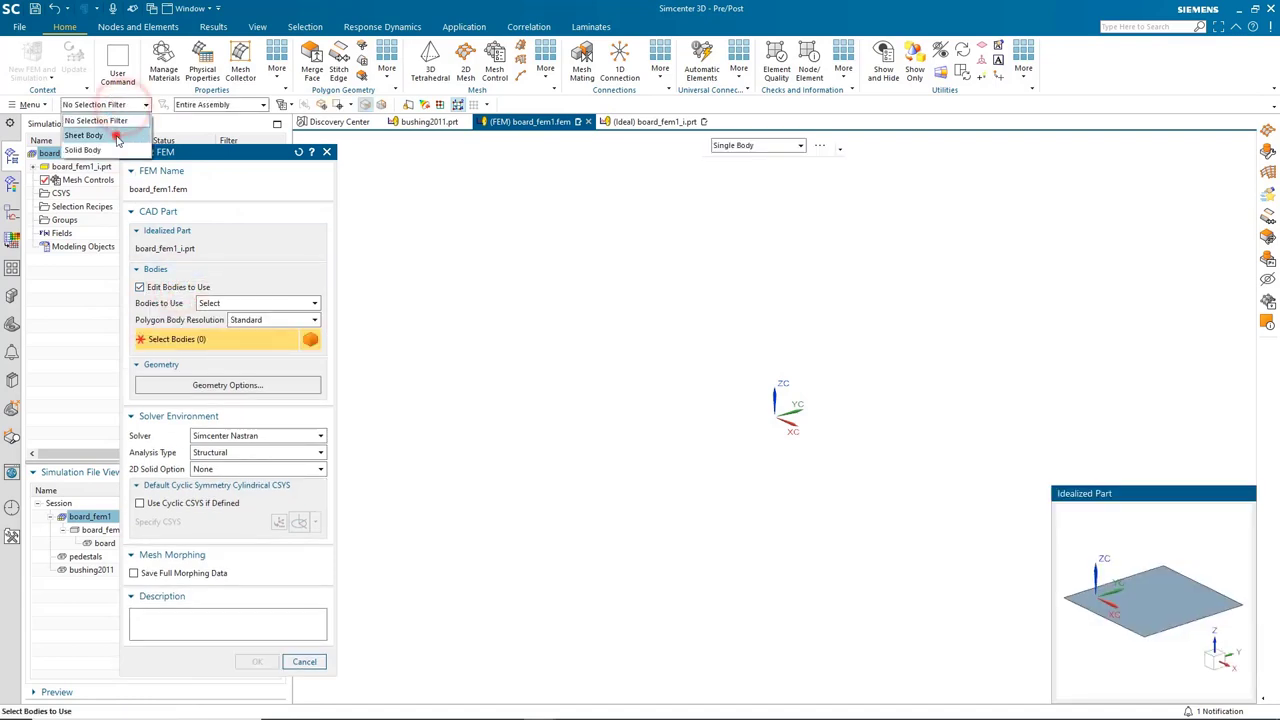
click(117, 138)
click(1194, 590)
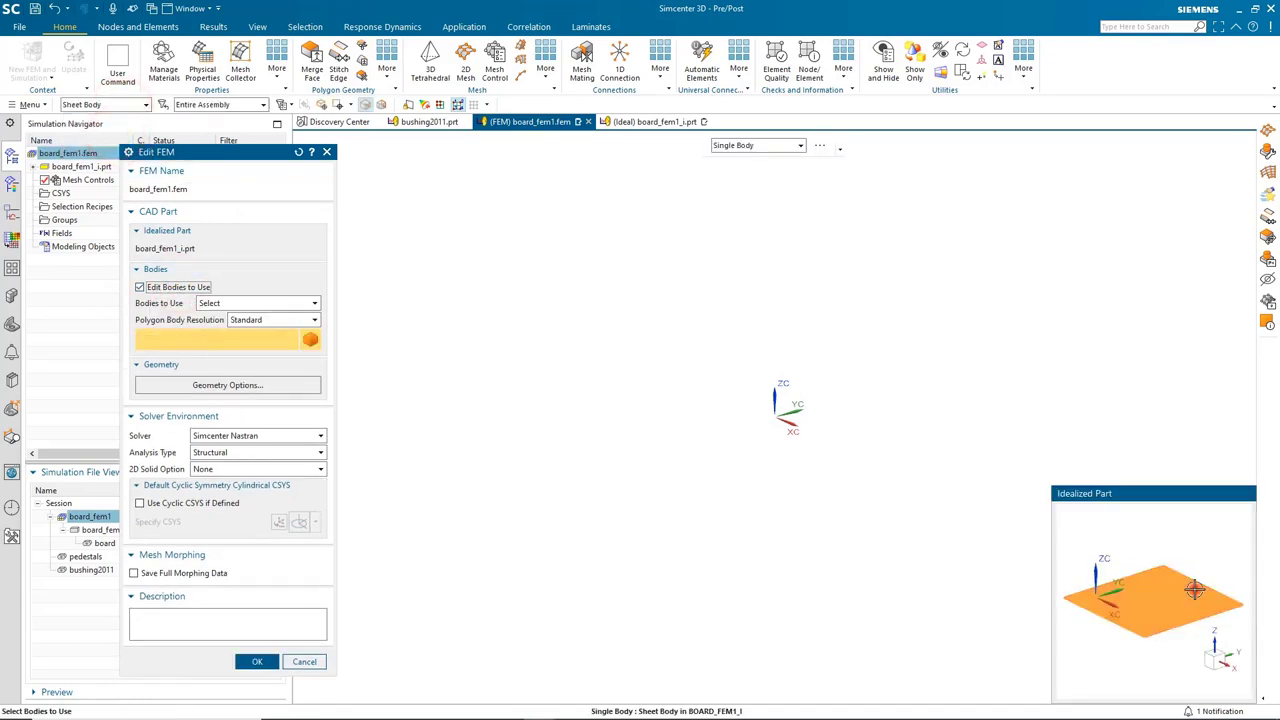
click(258, 662)
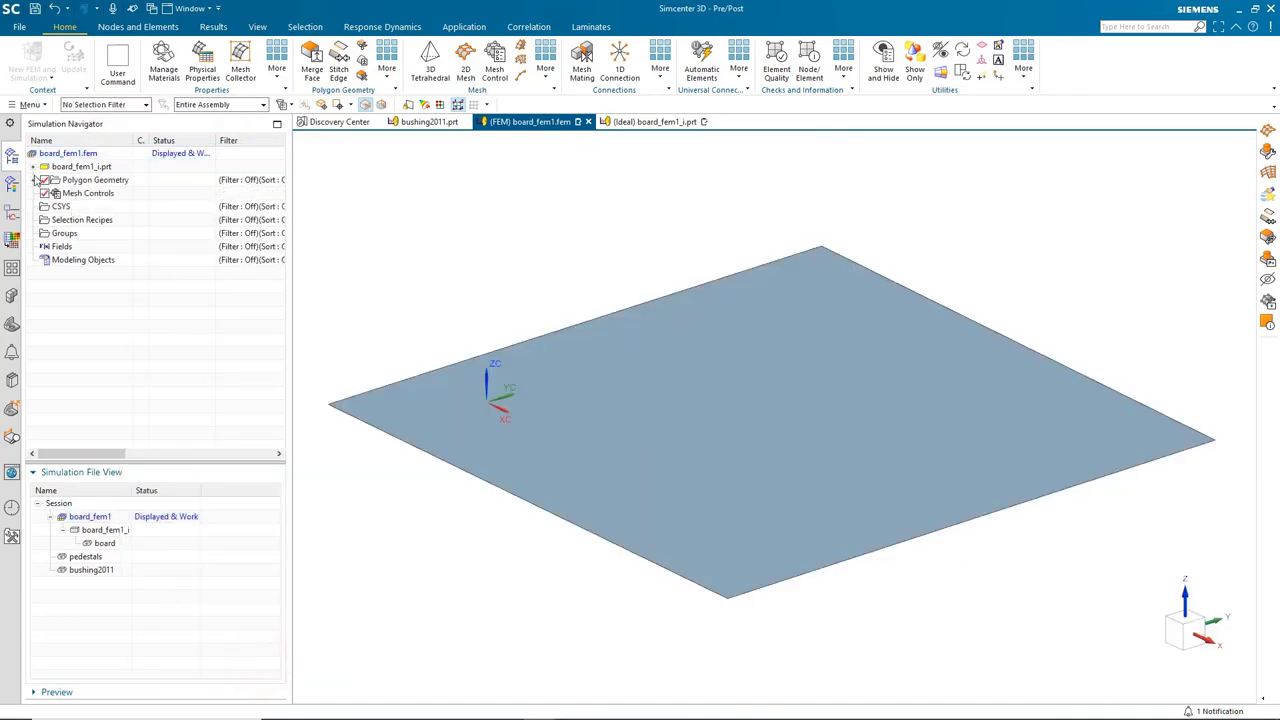
click(34, 178)
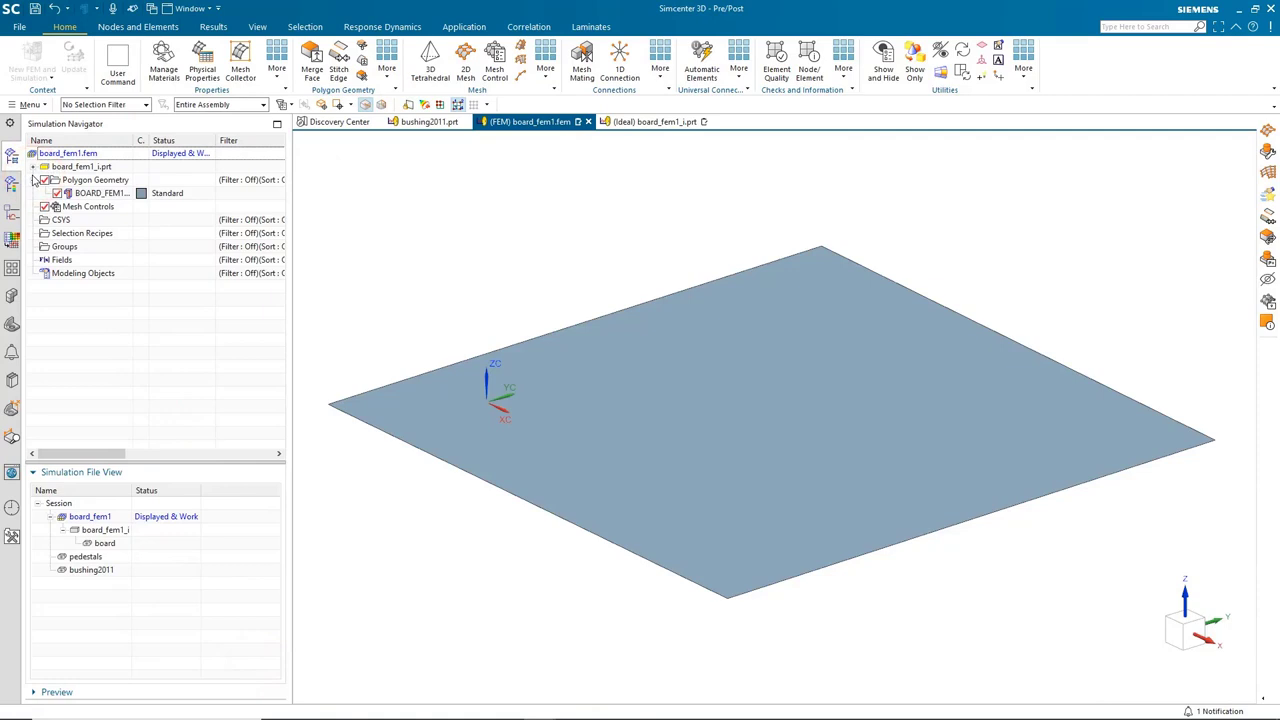
click(34, 178)
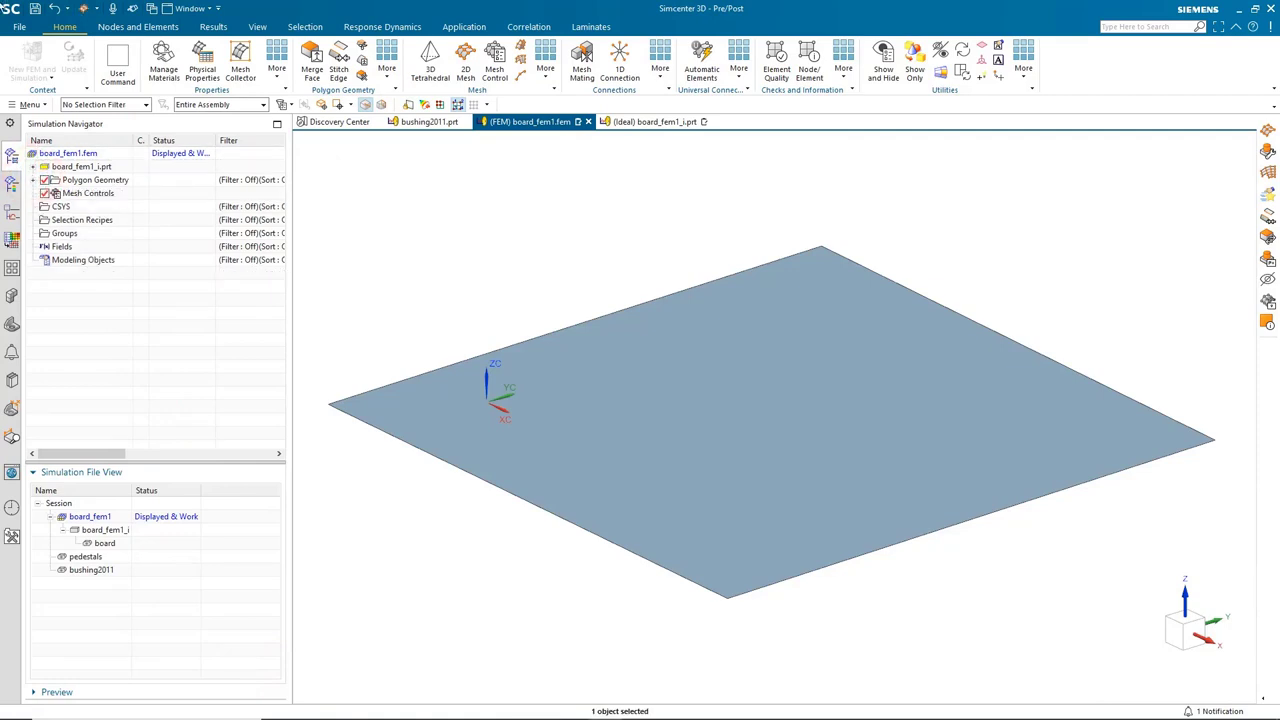
Make layer 11 the work layer of board_fem1 and turn off layer 1 in its layer settings
click(35, 104)
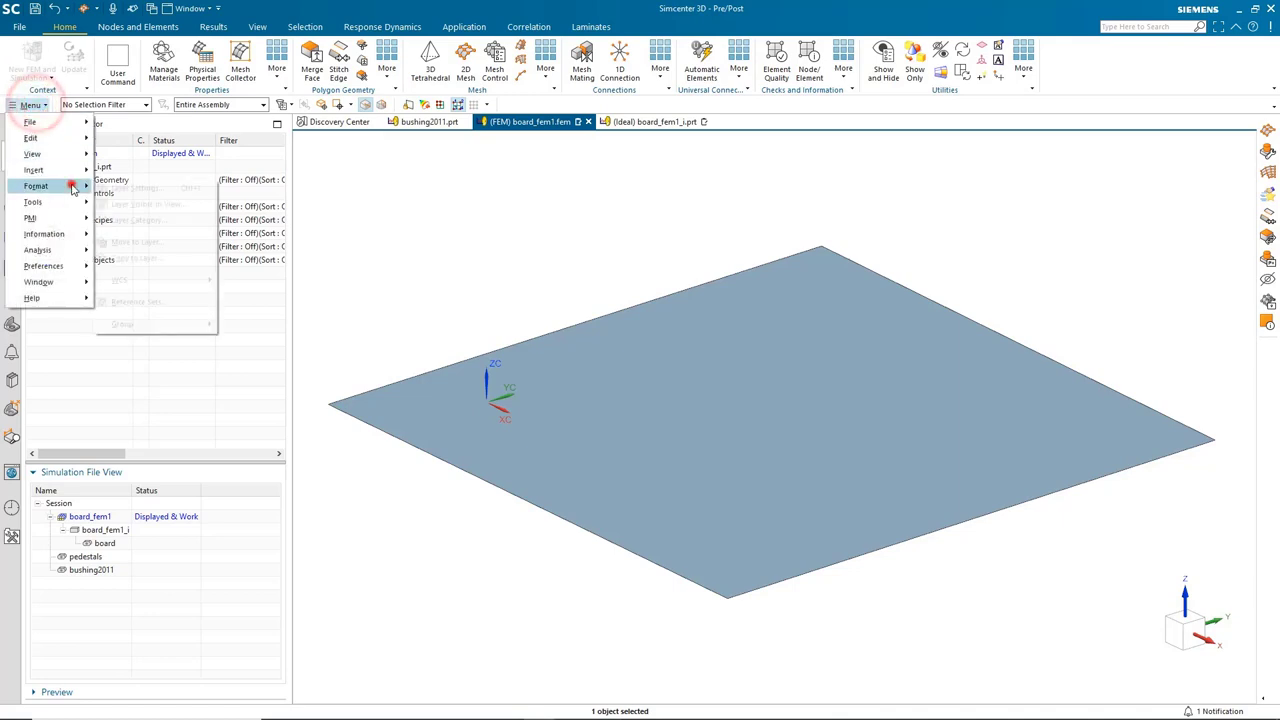
click(69, 180)
click(130, 185)
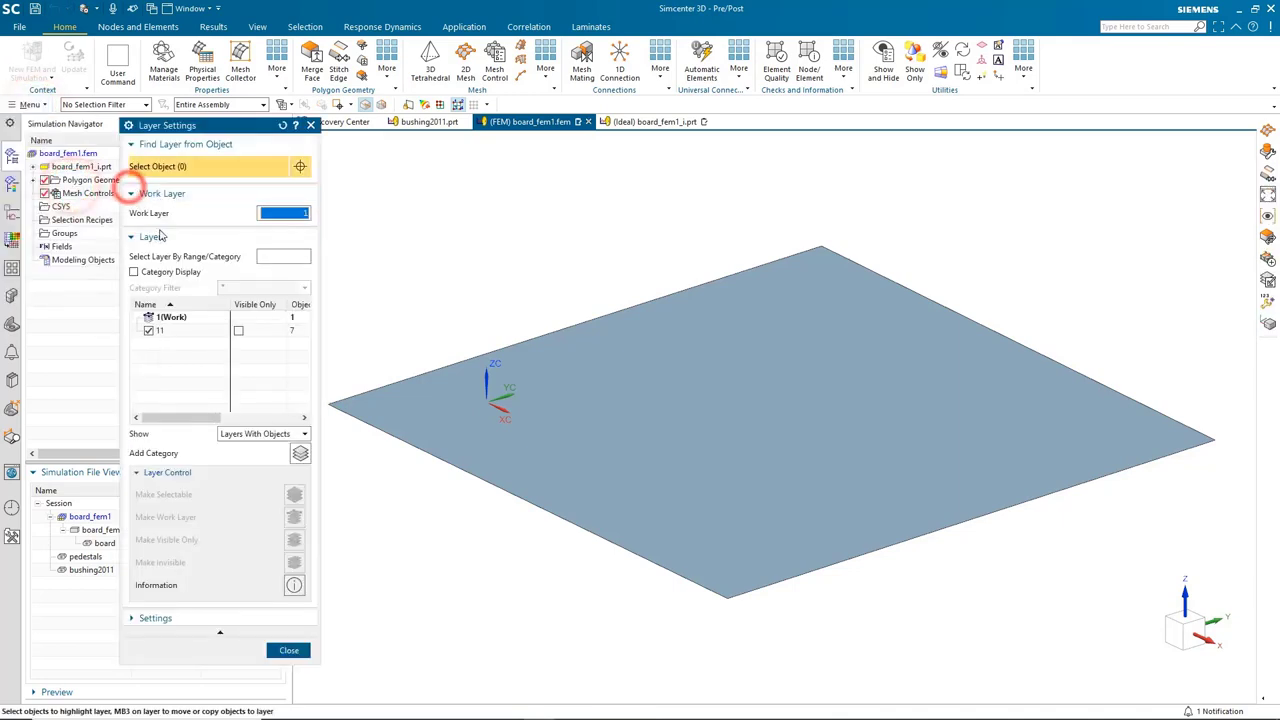
right_click(168, 335)
click(178, 341)
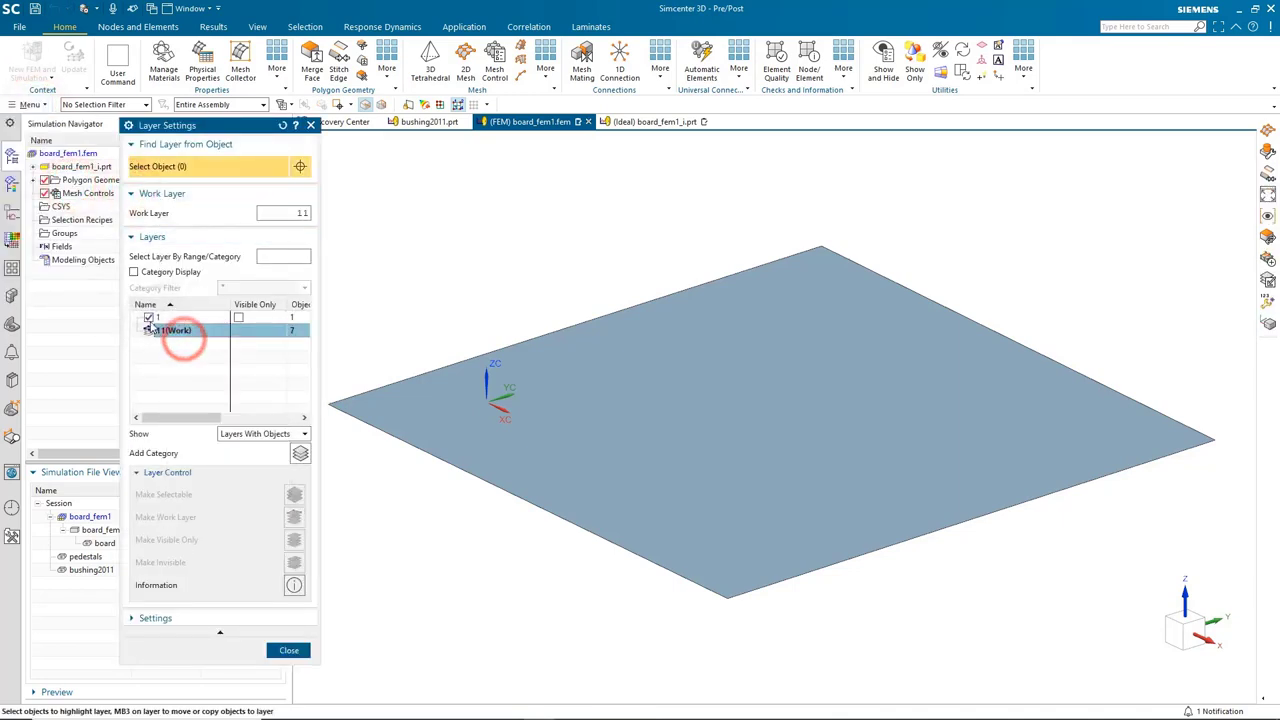
click(148, 318)
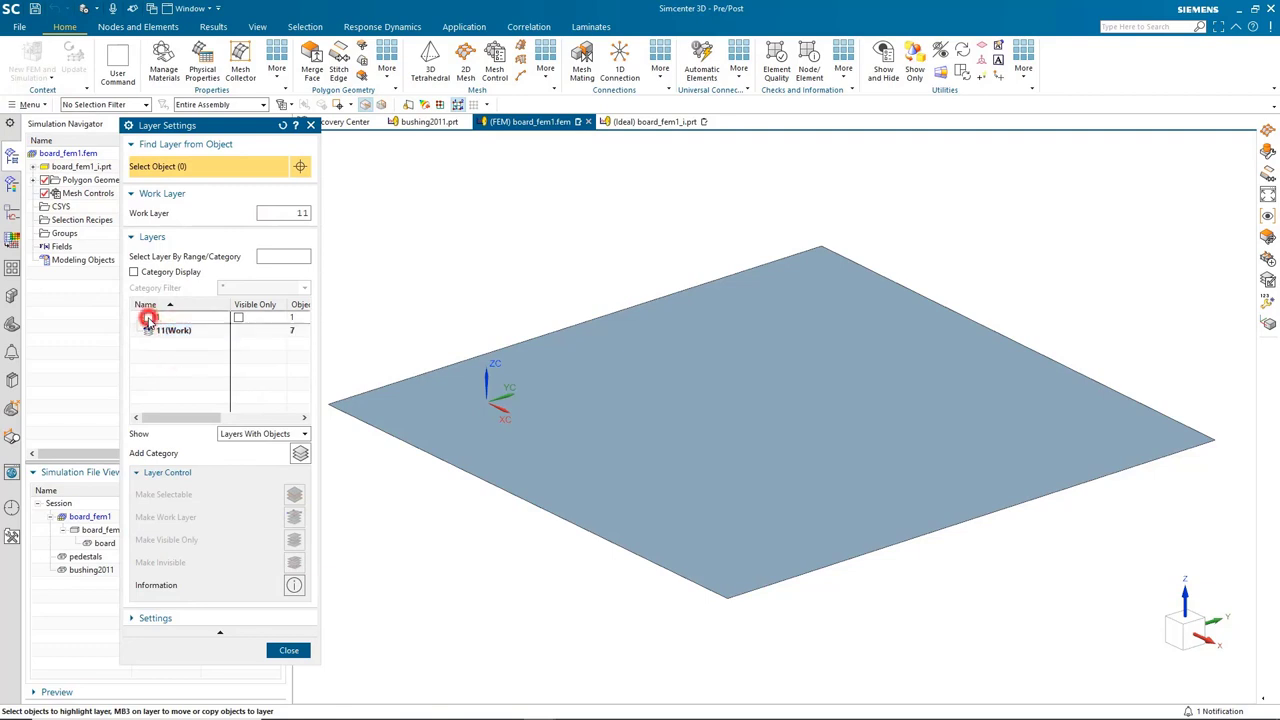
click(288, 651)
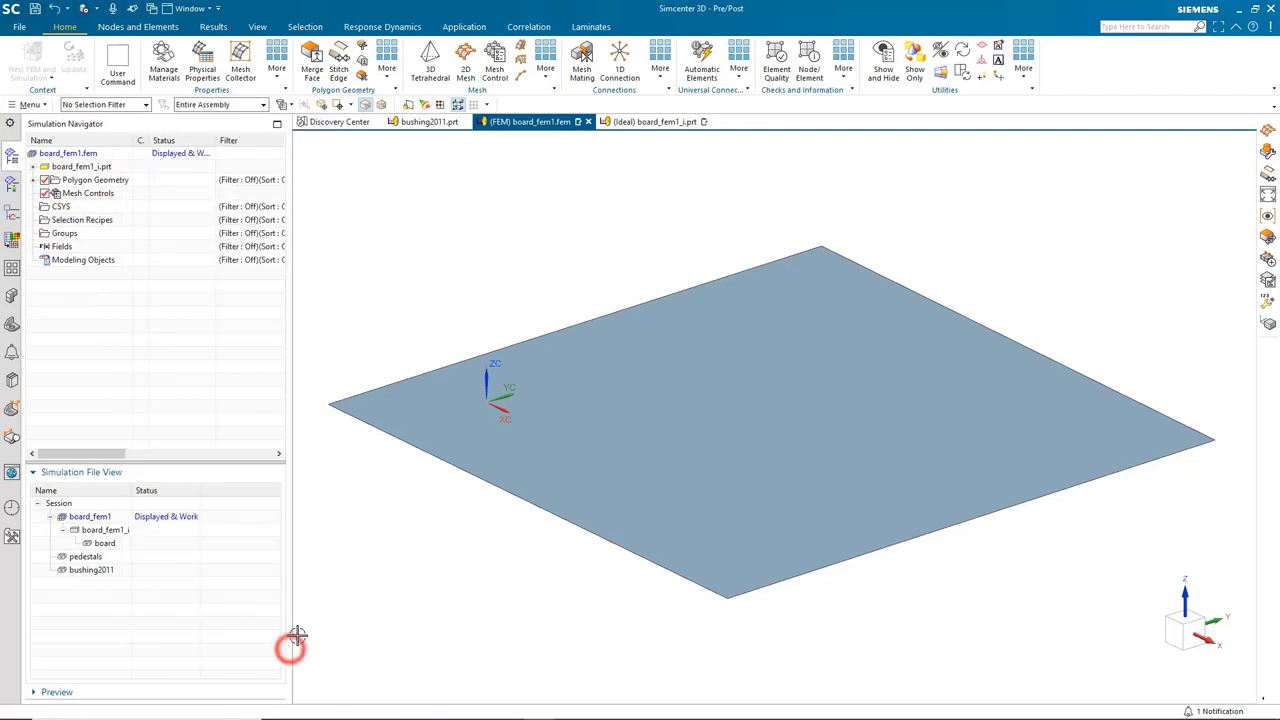
Mesh the board's midsurface with a 2D mesh of CQUAD4 elements, element size 0.2 in, using the Subdivision method
click(474, 69)
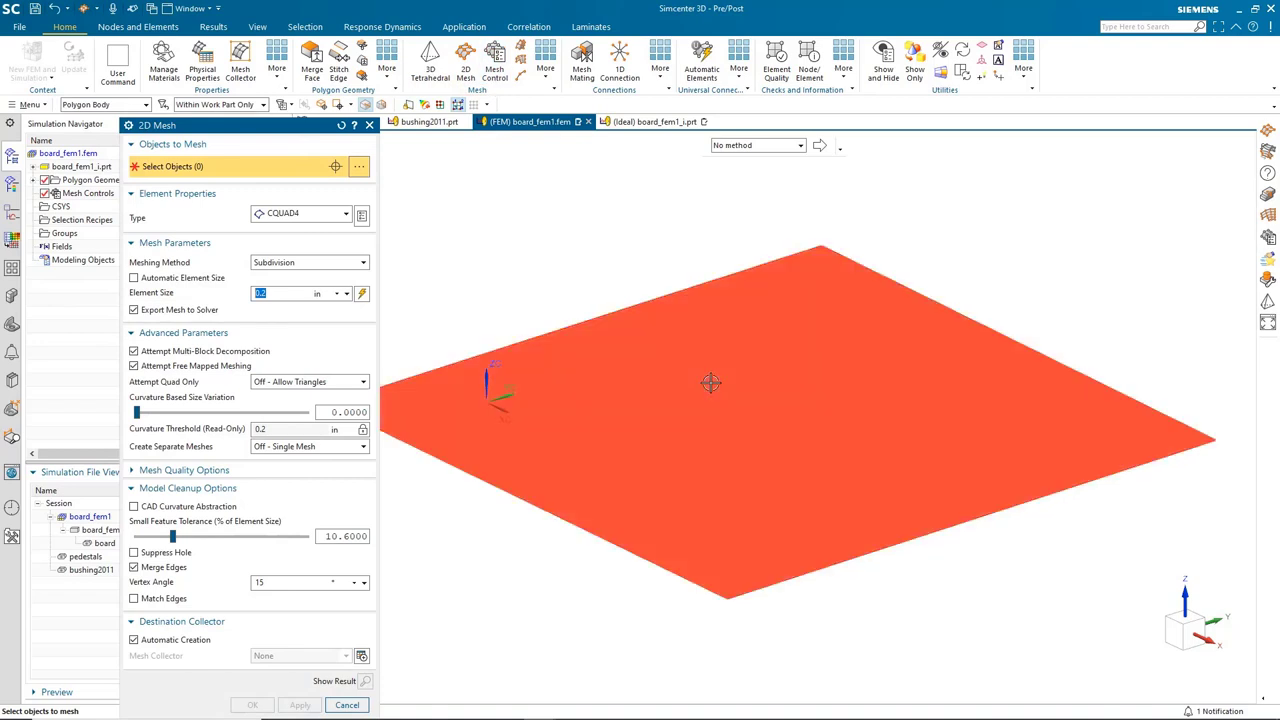
click(711, 383)
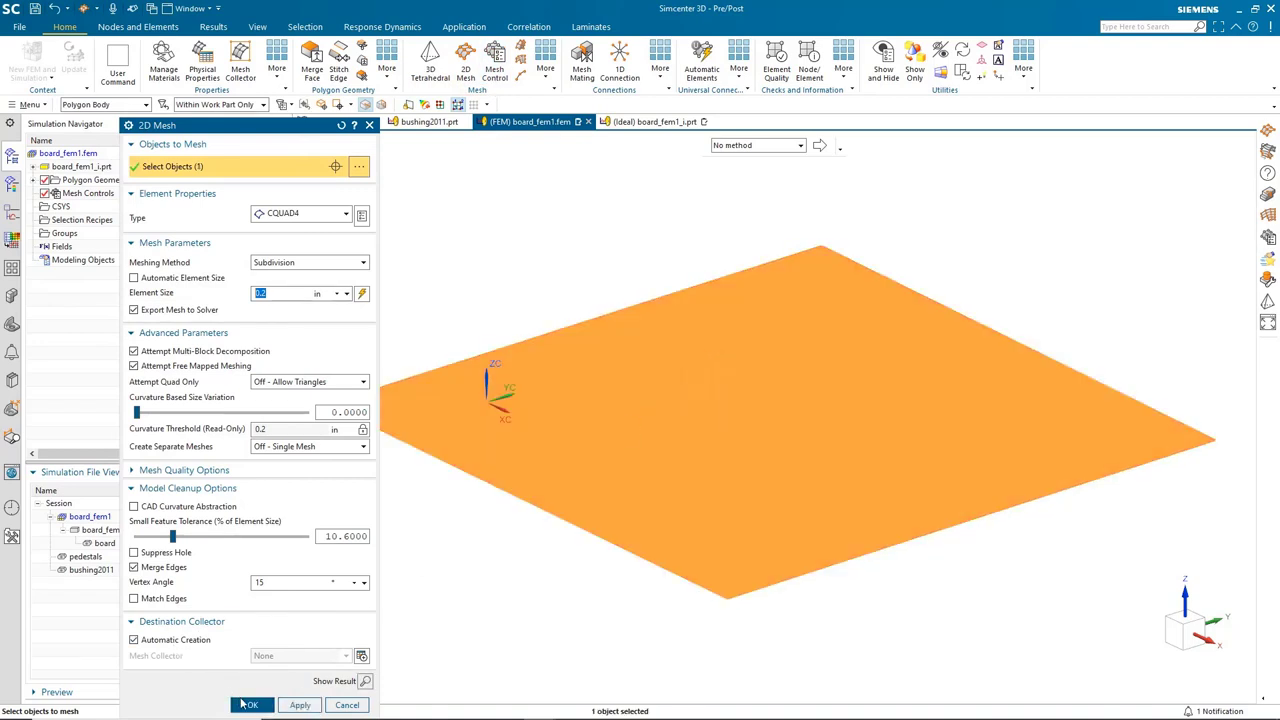
click(245, 705)
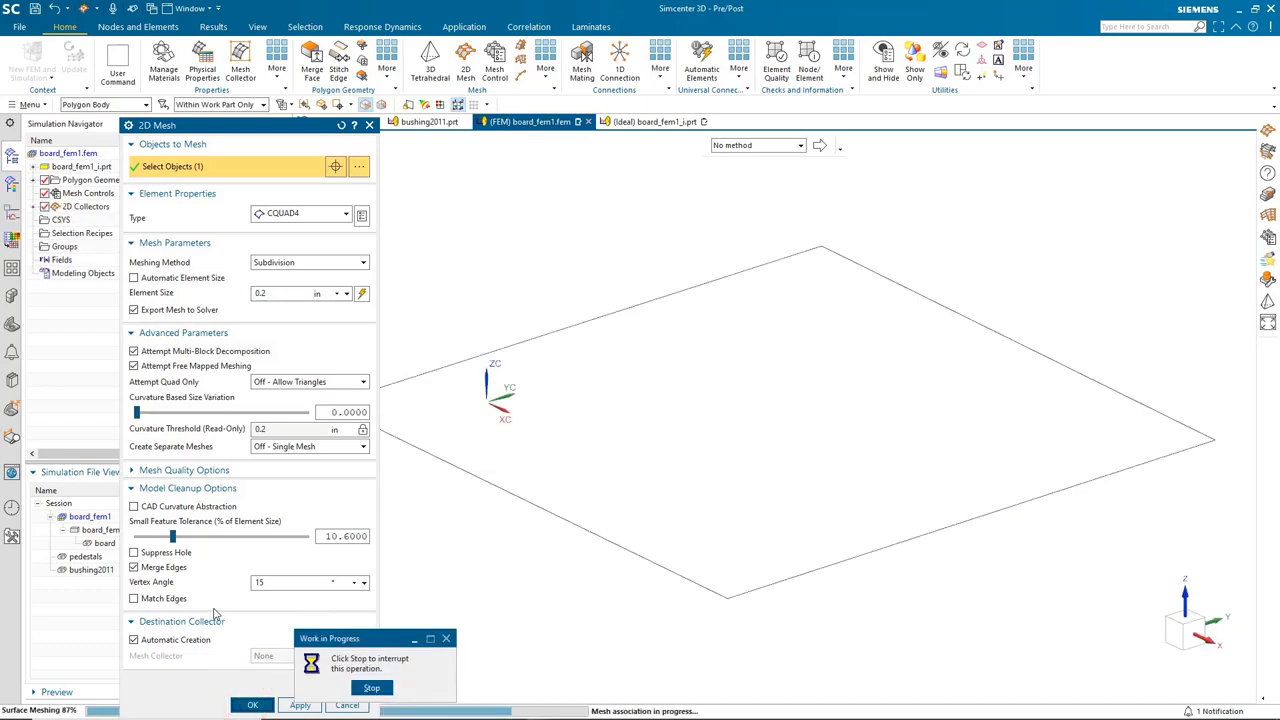
Examine the board mesh collector's PSHELL property, including its Material 1 and default thickness settings, without changing anything
click(34, 206)
right_click(114, 221)
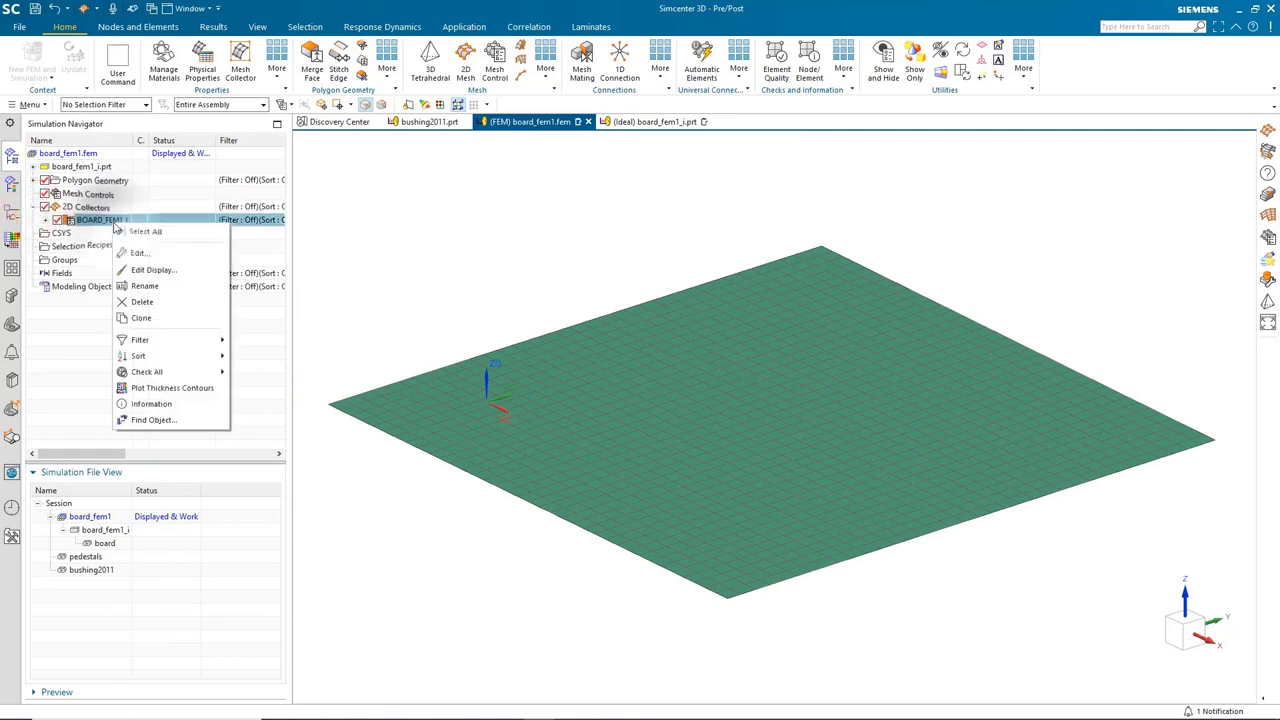
click(148, 253)
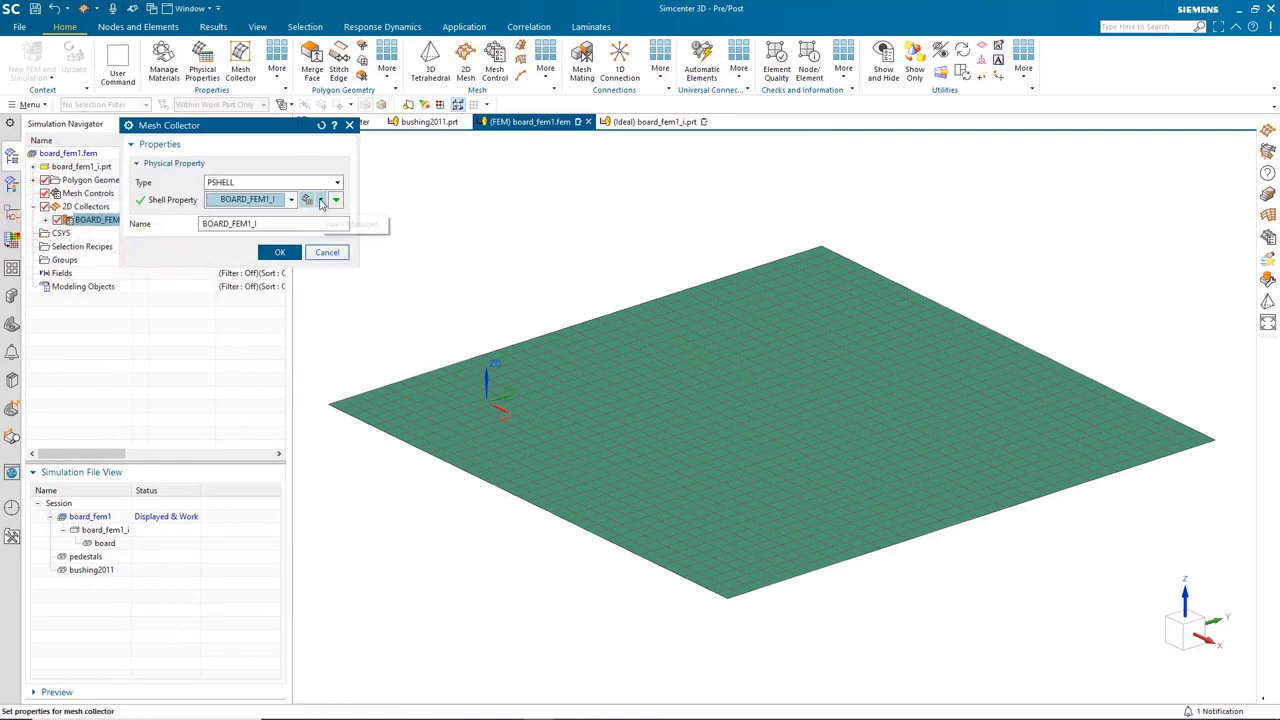
click(309, 199)
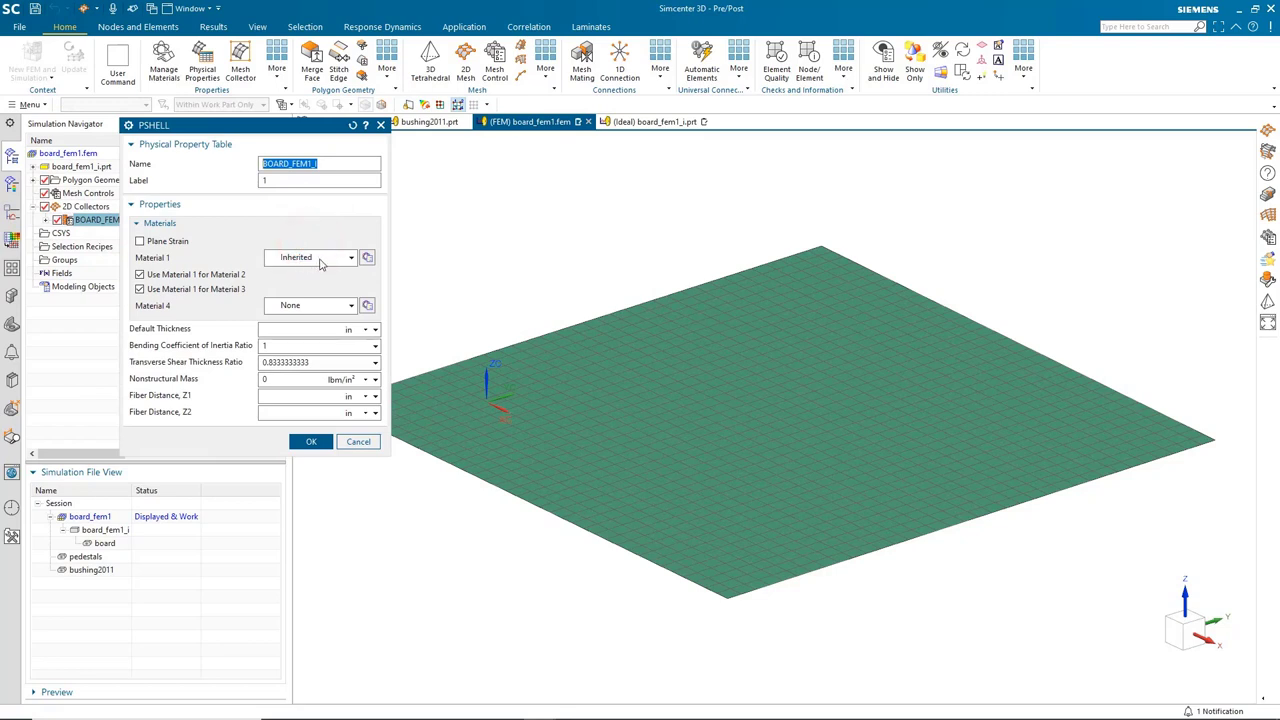
click(328, 259)
click(332, 260)
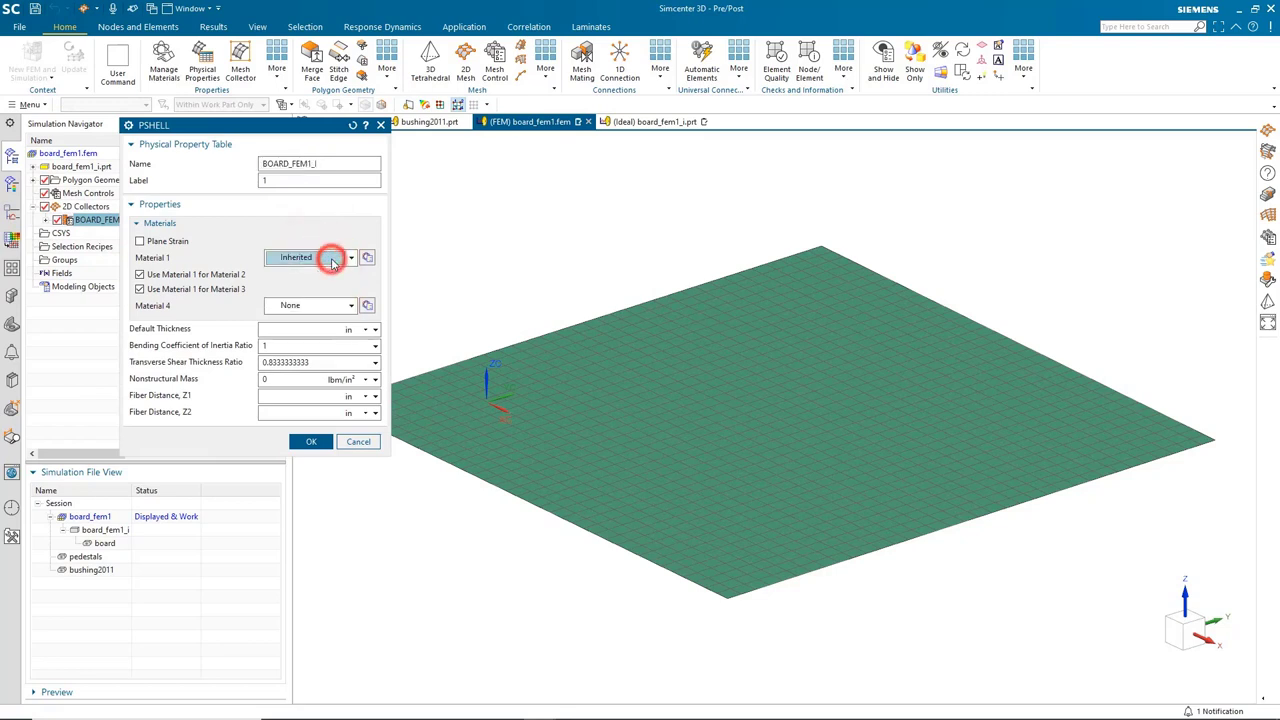
click(358, 442)
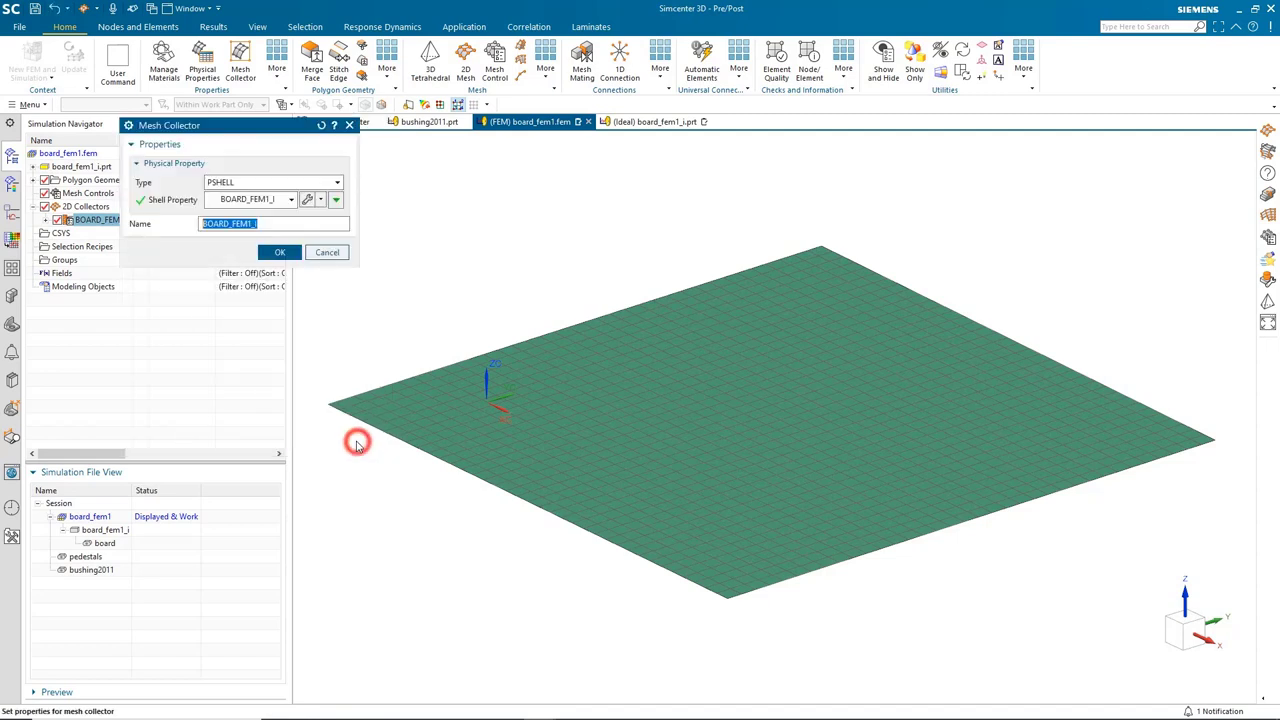
click(340, 253)
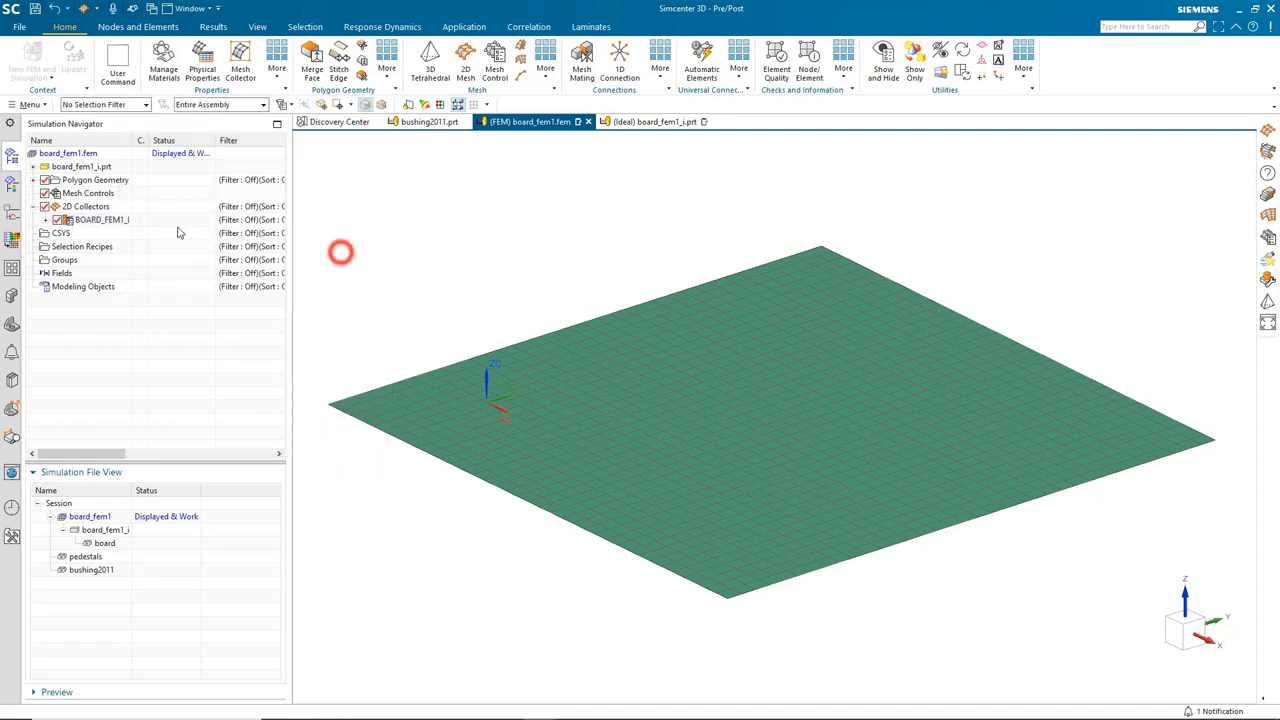
Check the thickness source and evaluation type in the board mesh's associated data, leaving them as they are
click(45, 220)
right_click(101, 238)
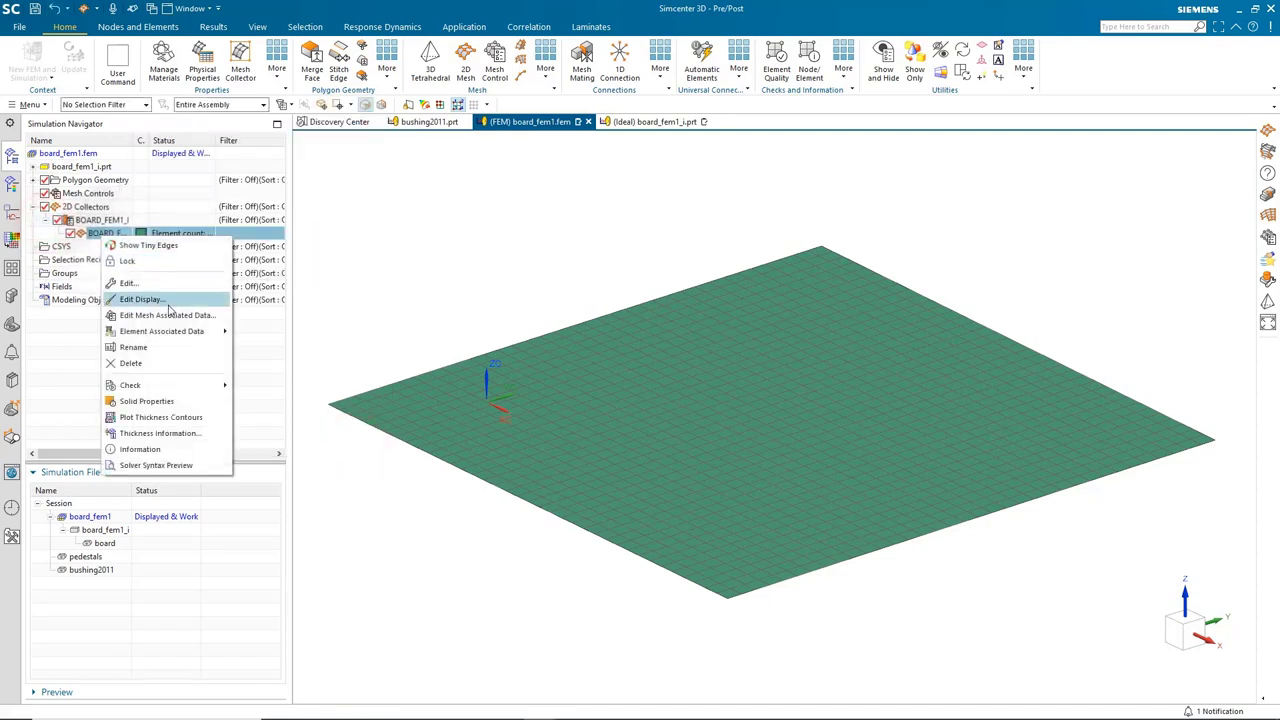
click(168, 313)
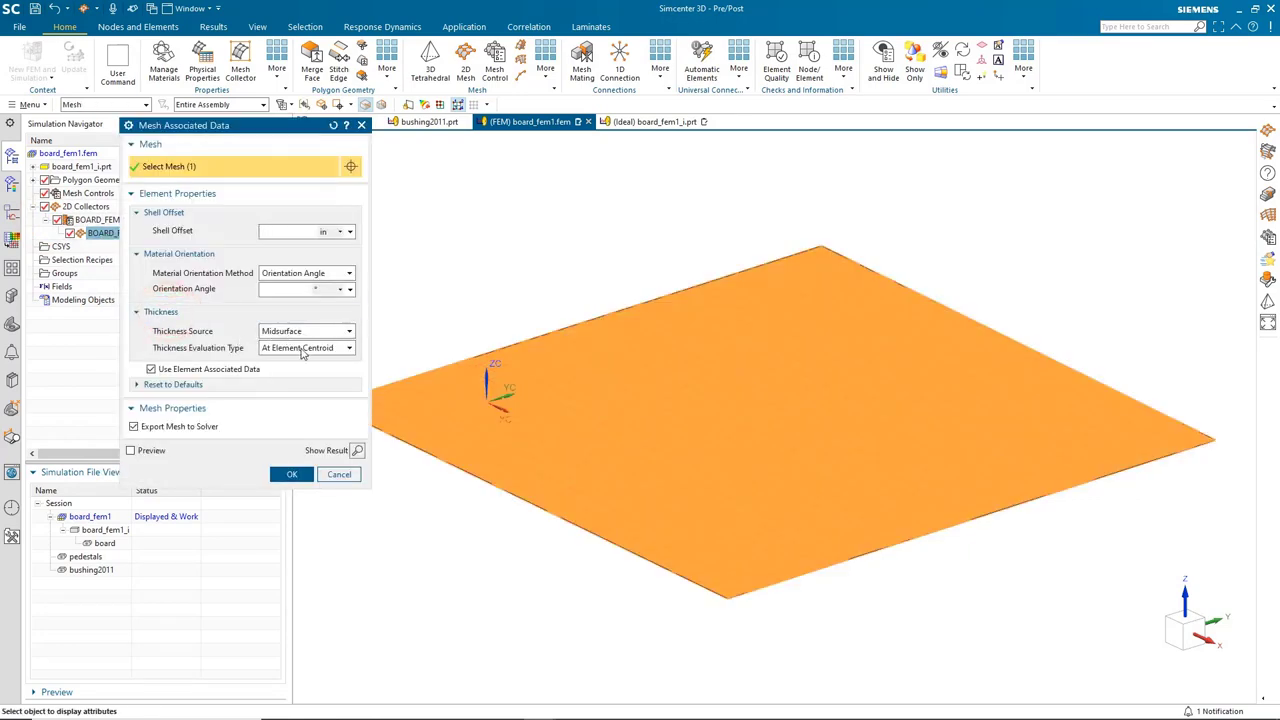
click(338, 476)
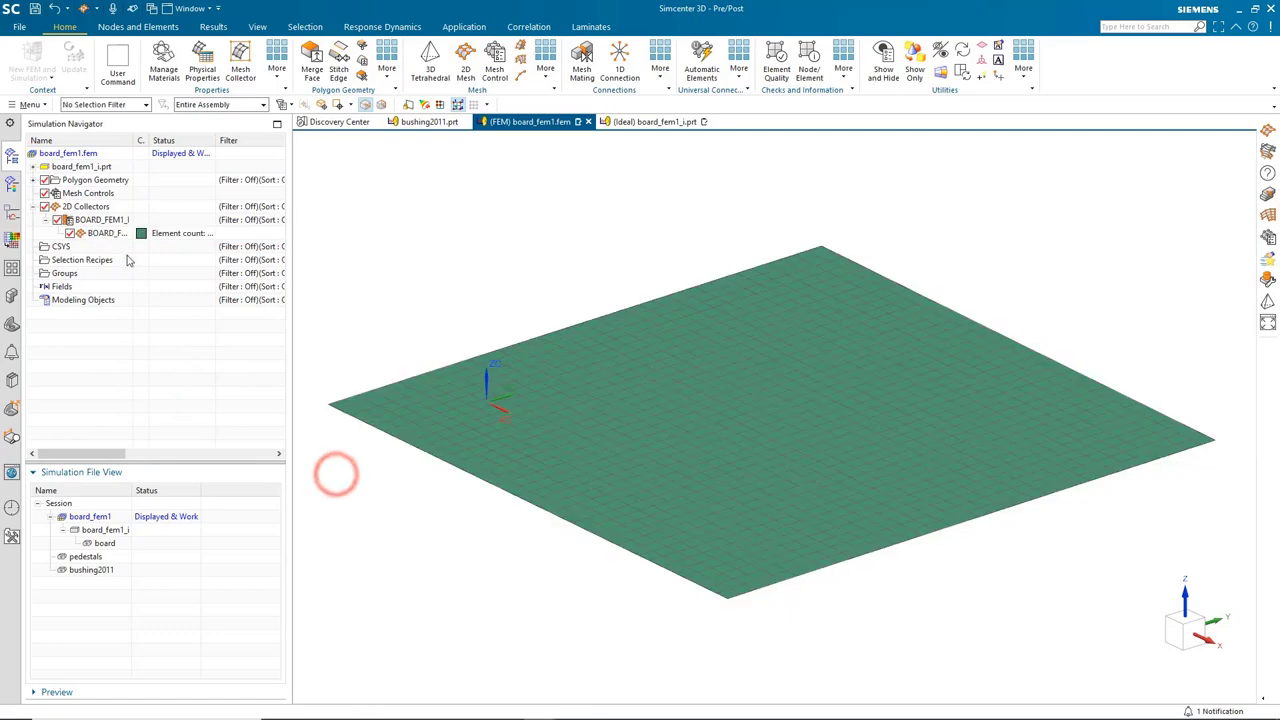
Plot the board mesh's thickness contours to check the shell thickness, and return to the model display
right_click(105, 238)
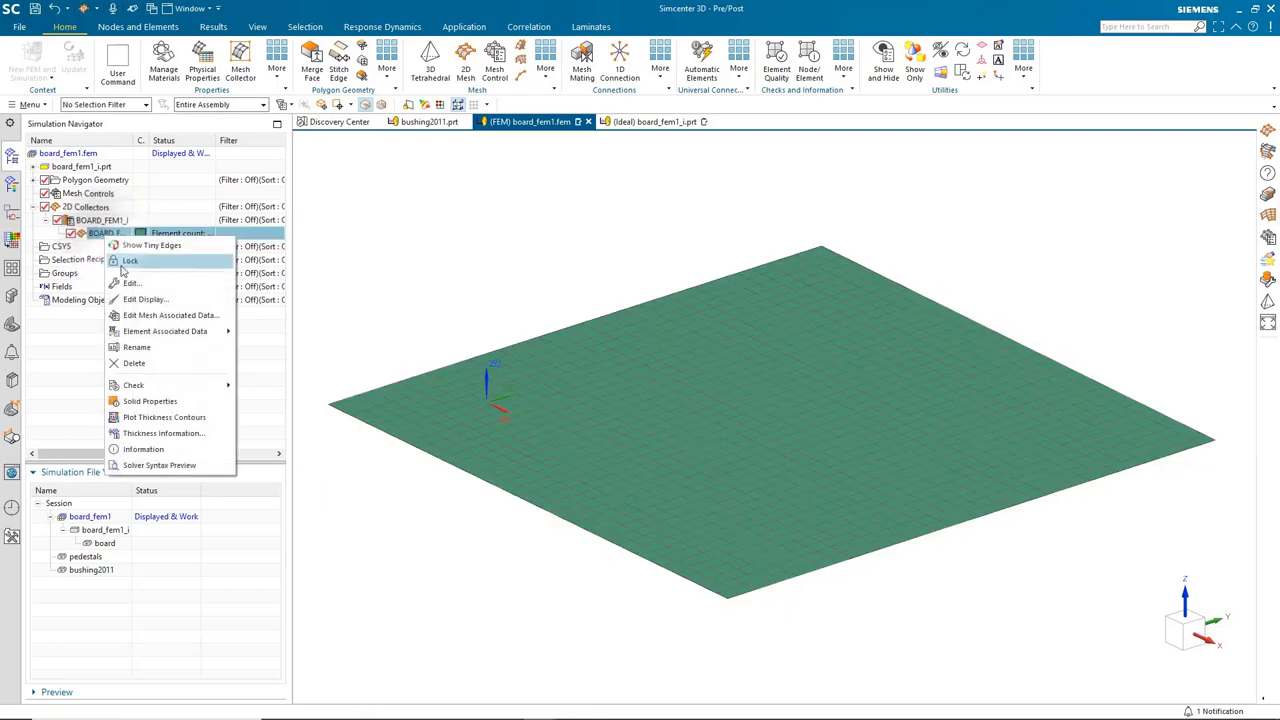
click(166, 418)
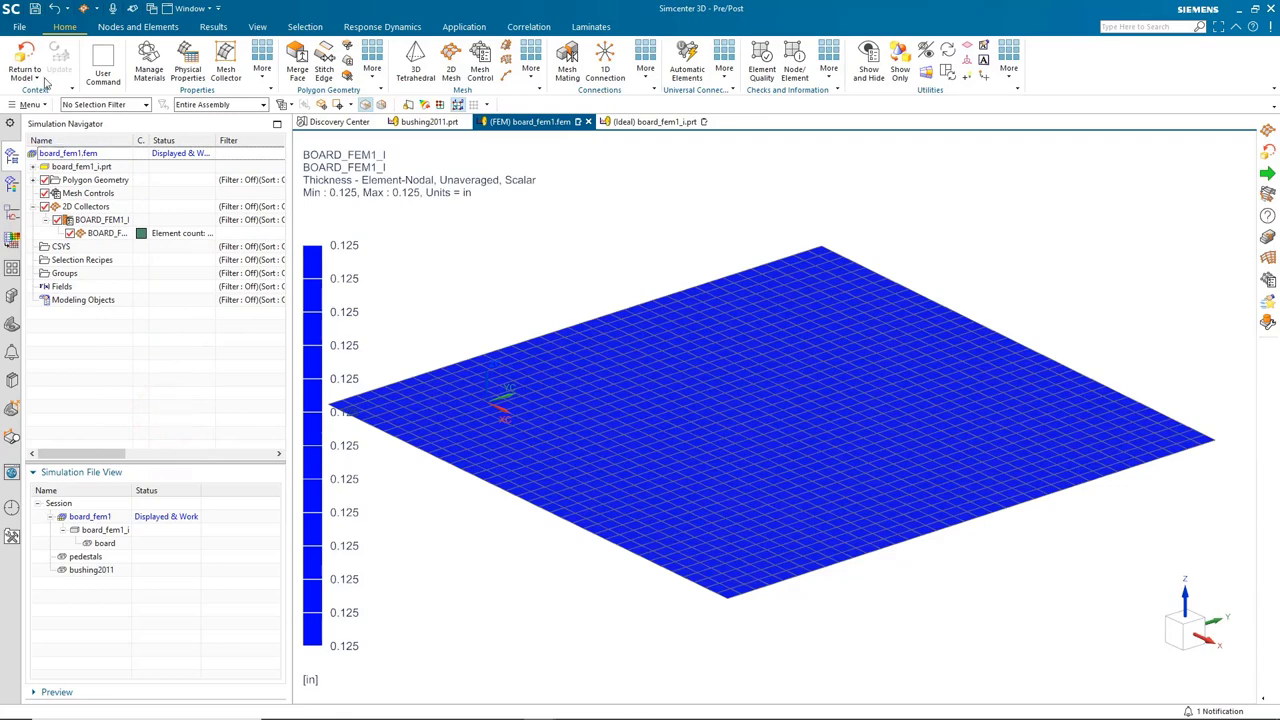
click(25, 52)
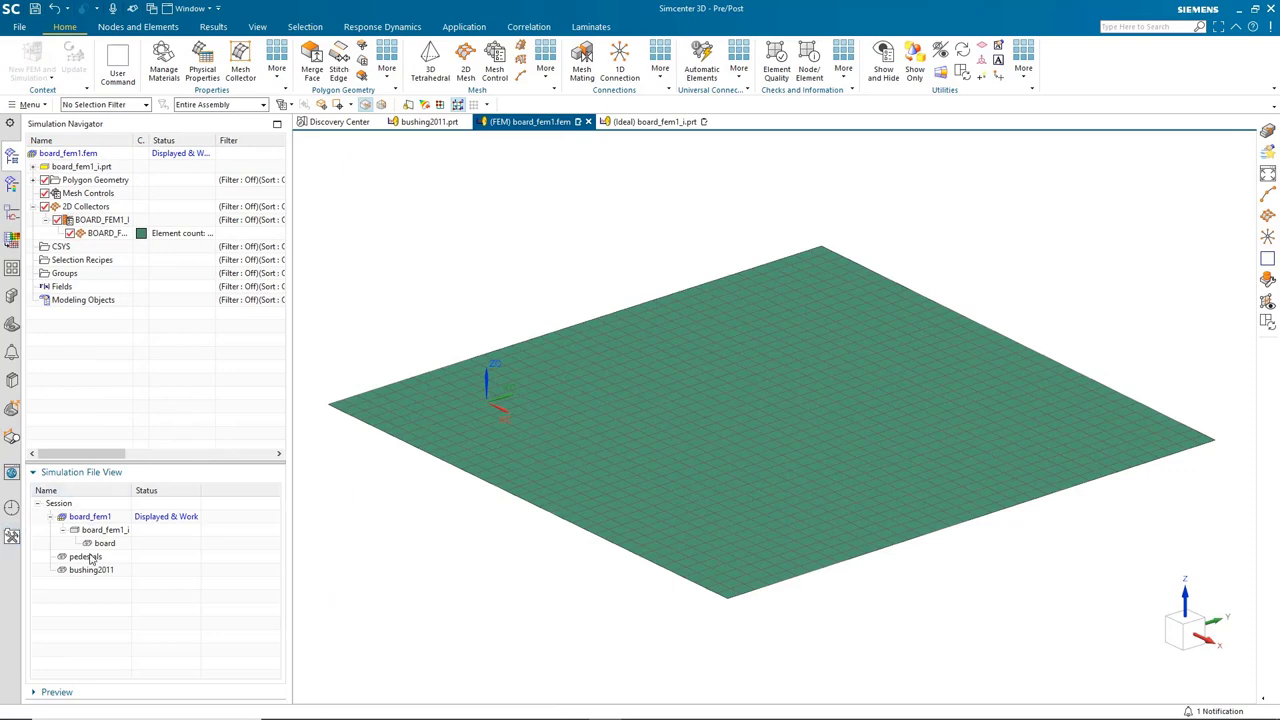
Create a Simcenter Nastran FEM named pedestals_fem1.fem for the pedestals part, with an idealized part and Bodies to Use set to None
right_click(90, 557)
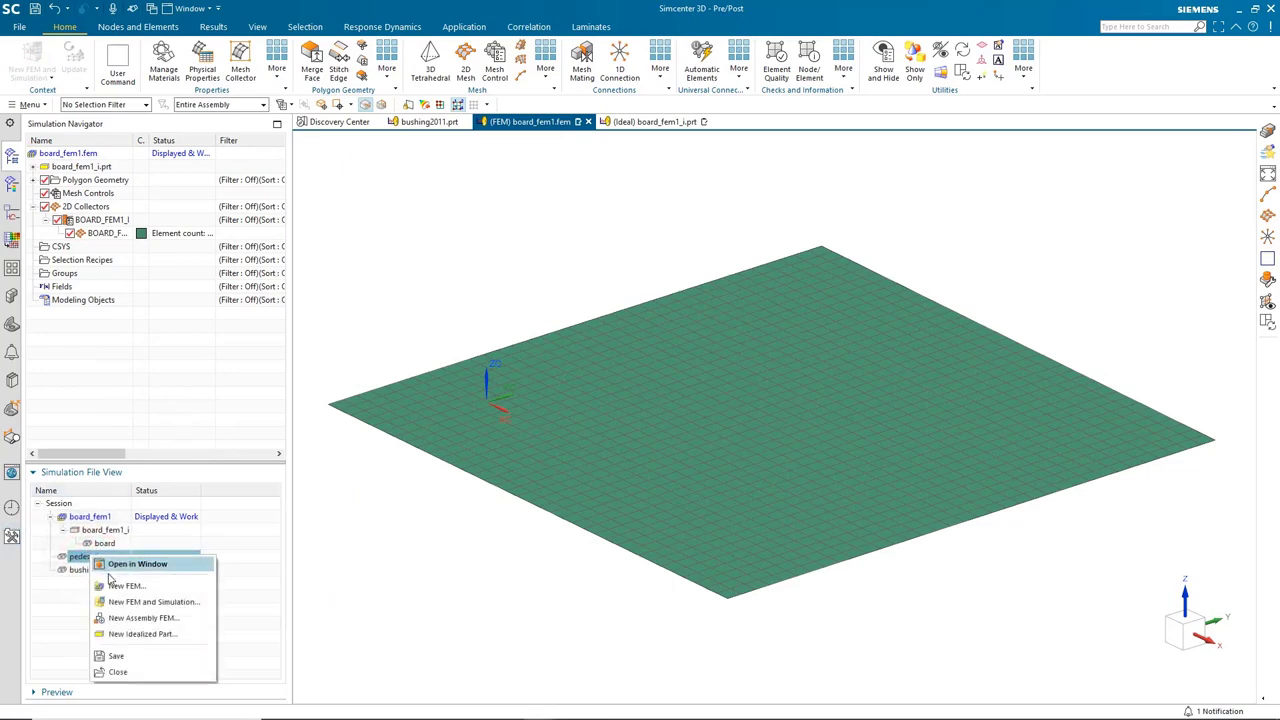
click(118, 585)
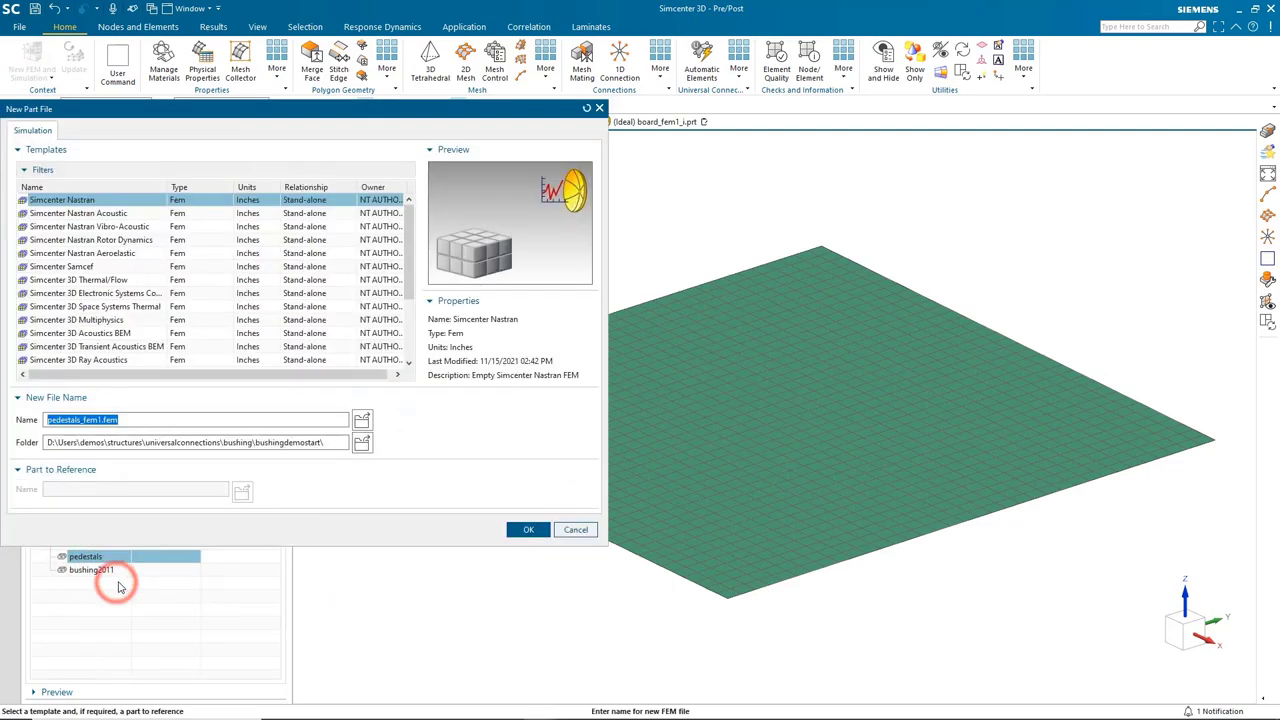
click(524, 530)
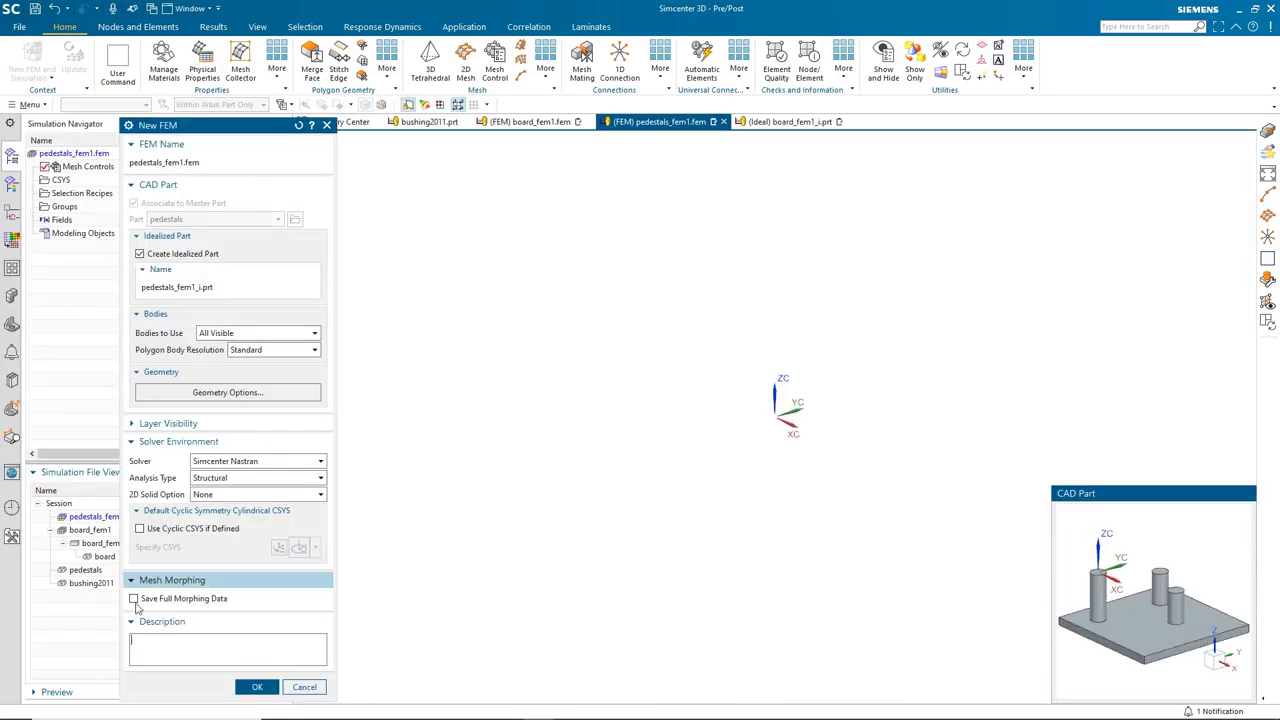
click(234, 334)
click(225, 376)
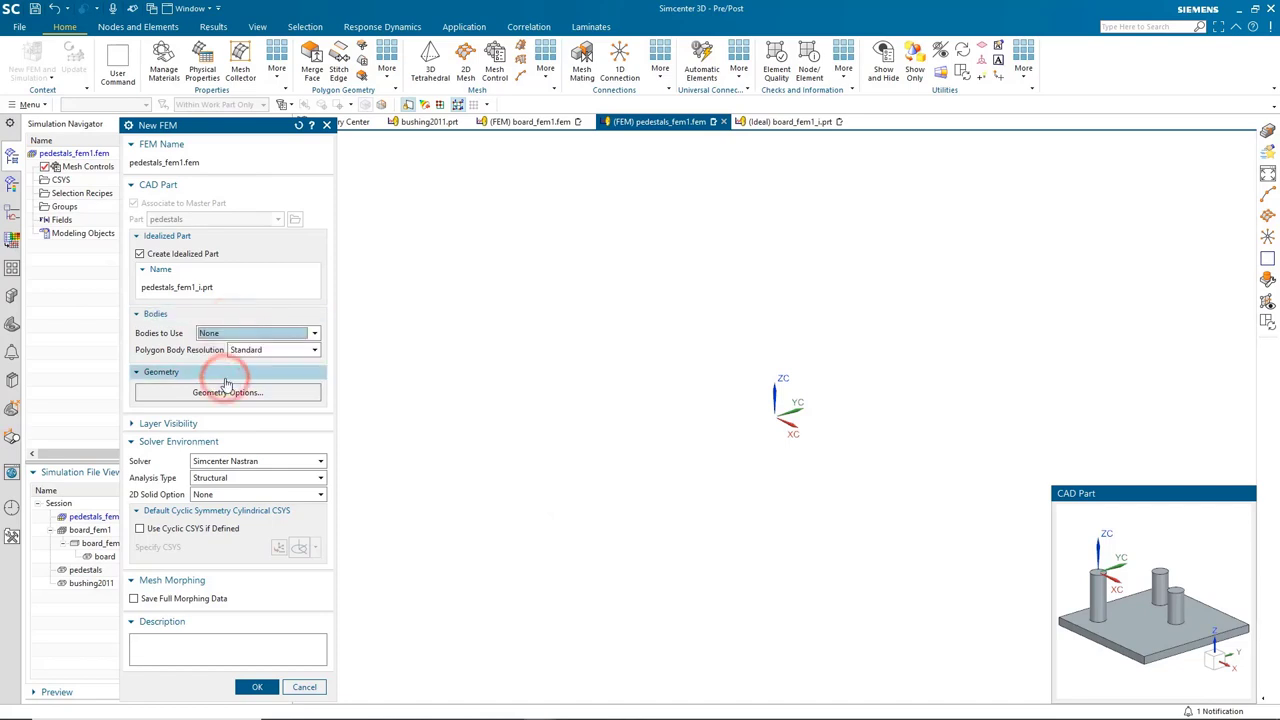
click(252, 687)
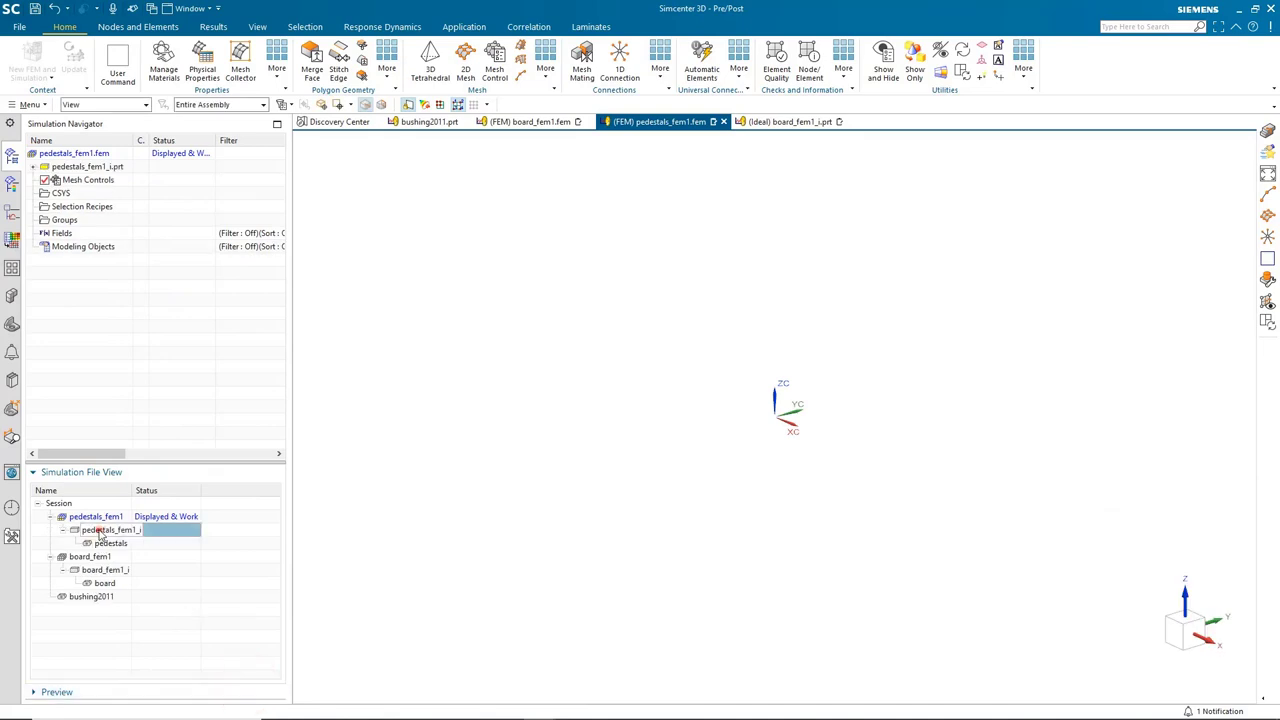
Open the idealized part pedestals_fem1_i, dismiss its warning, and check its work layer in the layer settings
double_click(100, 531)
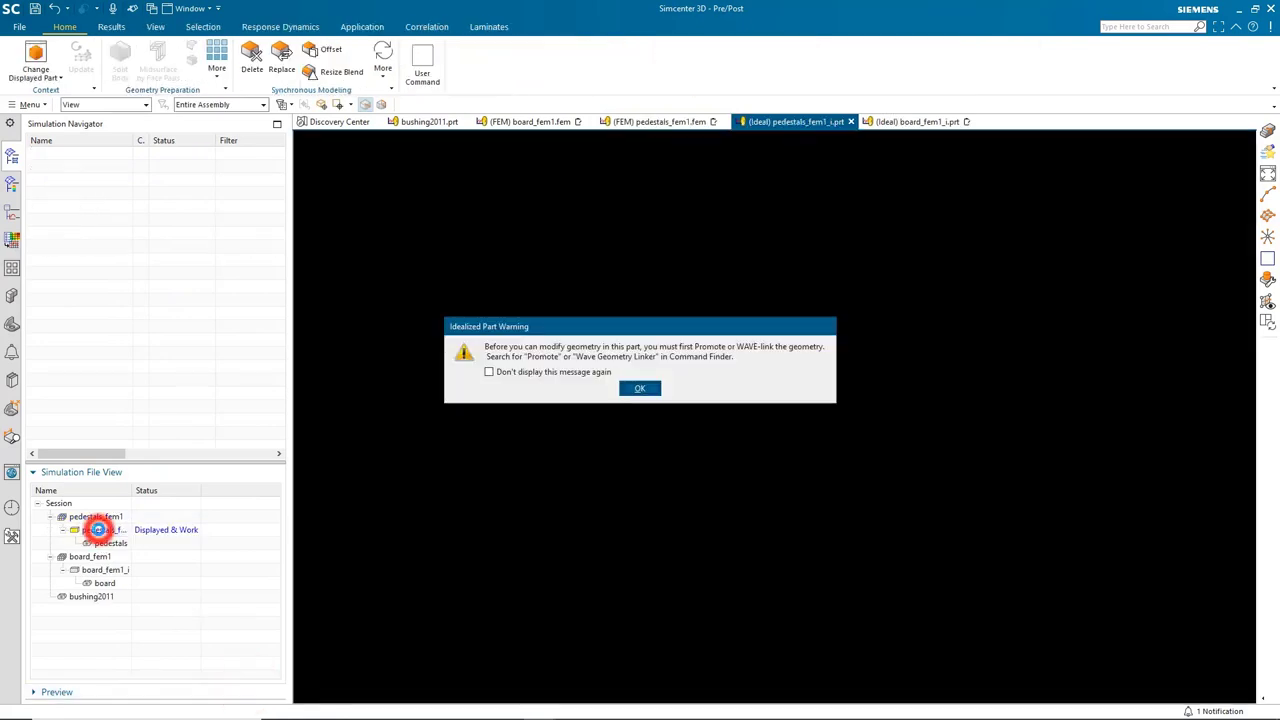
click(627, 390)
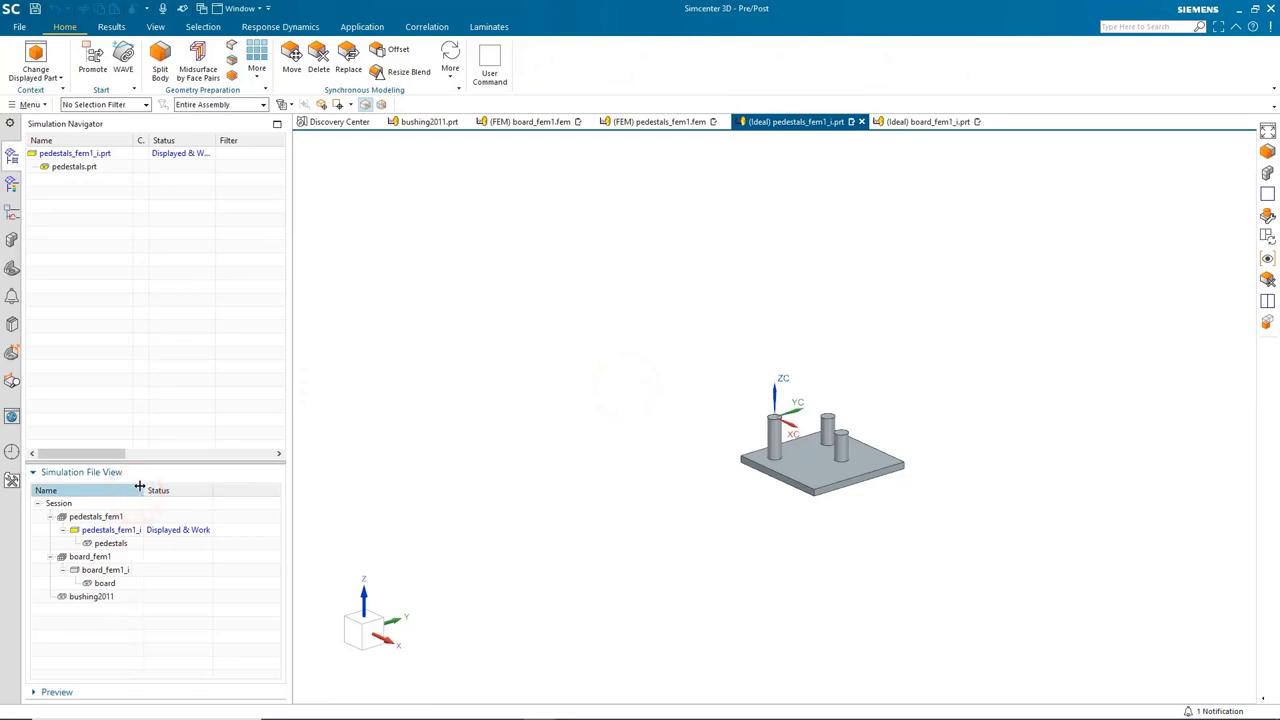
click(30, 105)
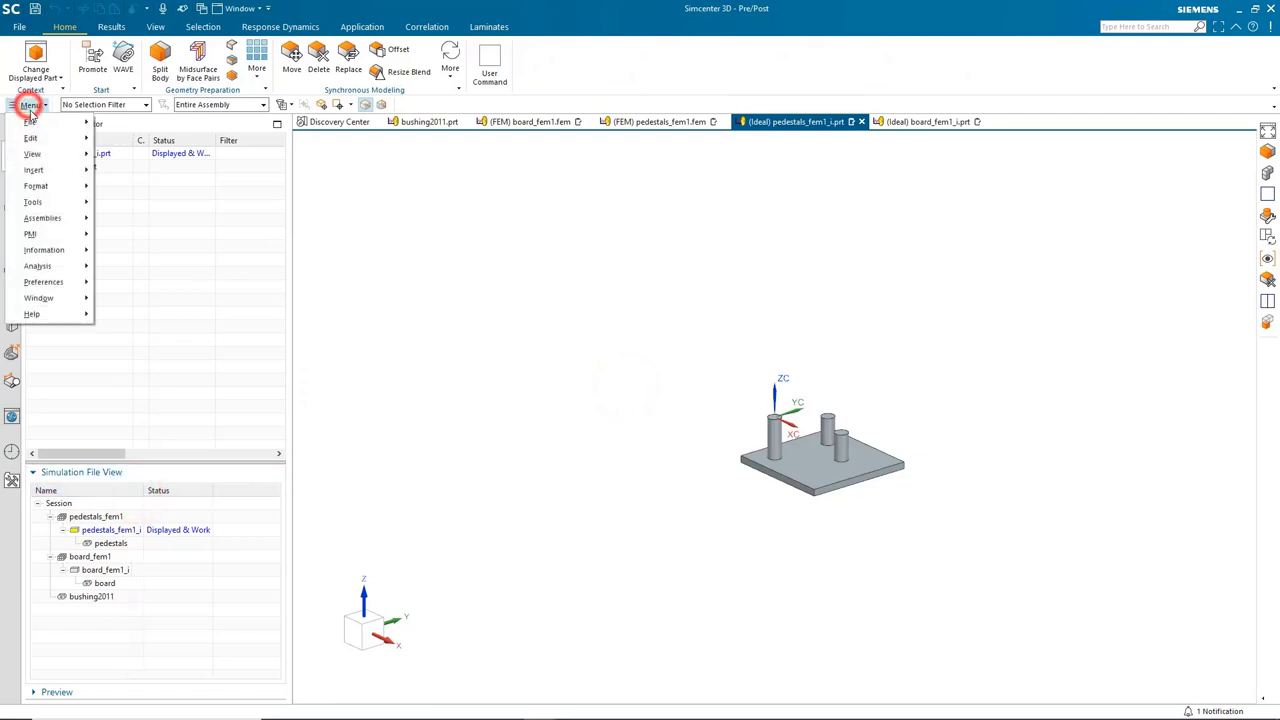
click(63, 184)
click(118, 192)
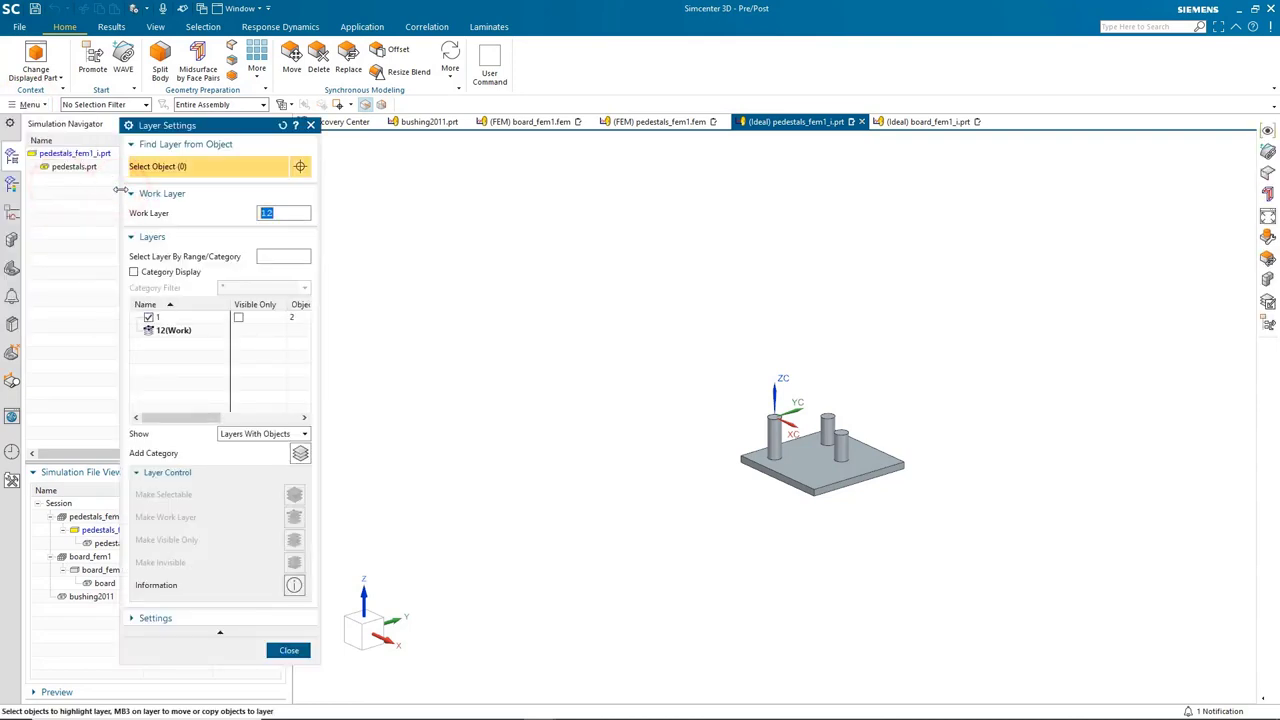
click(284, 650)
WAVE-link the pedestals' solid body into the idealized part as an associative body with the original hidden
click(123, 65)
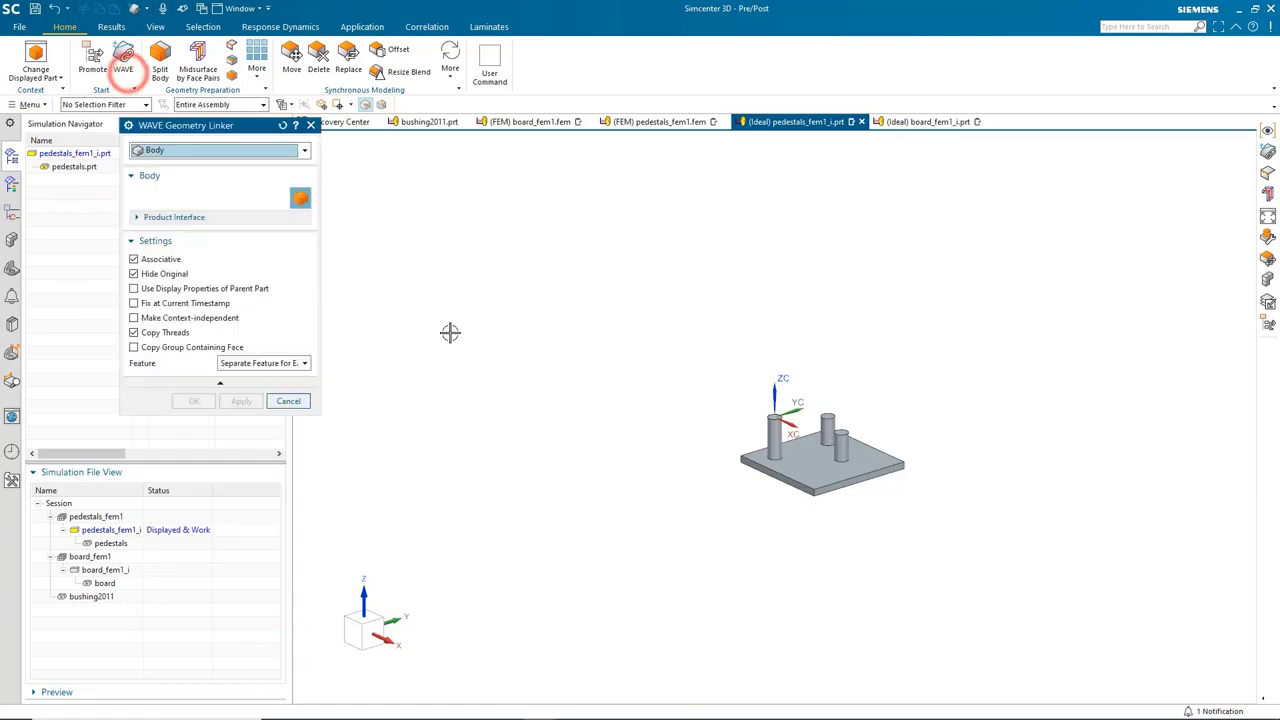
key(ctrl+f)
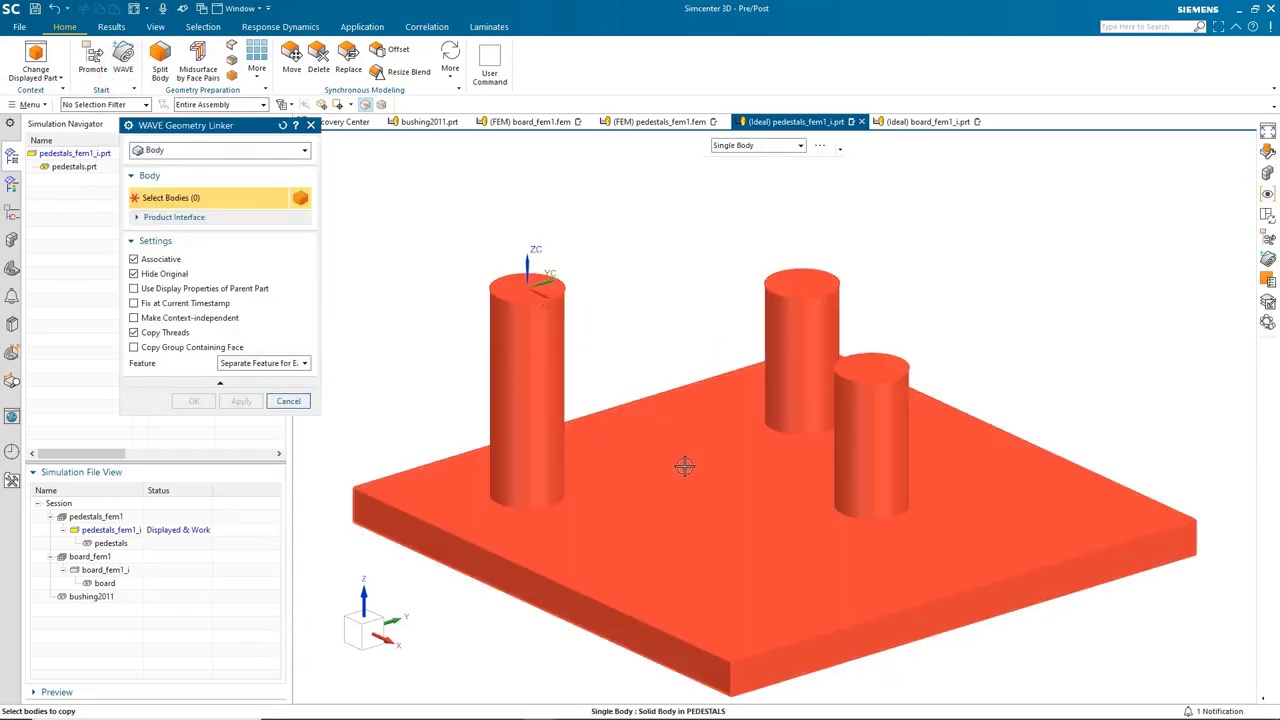
click(684, 466)
click(187, 400)
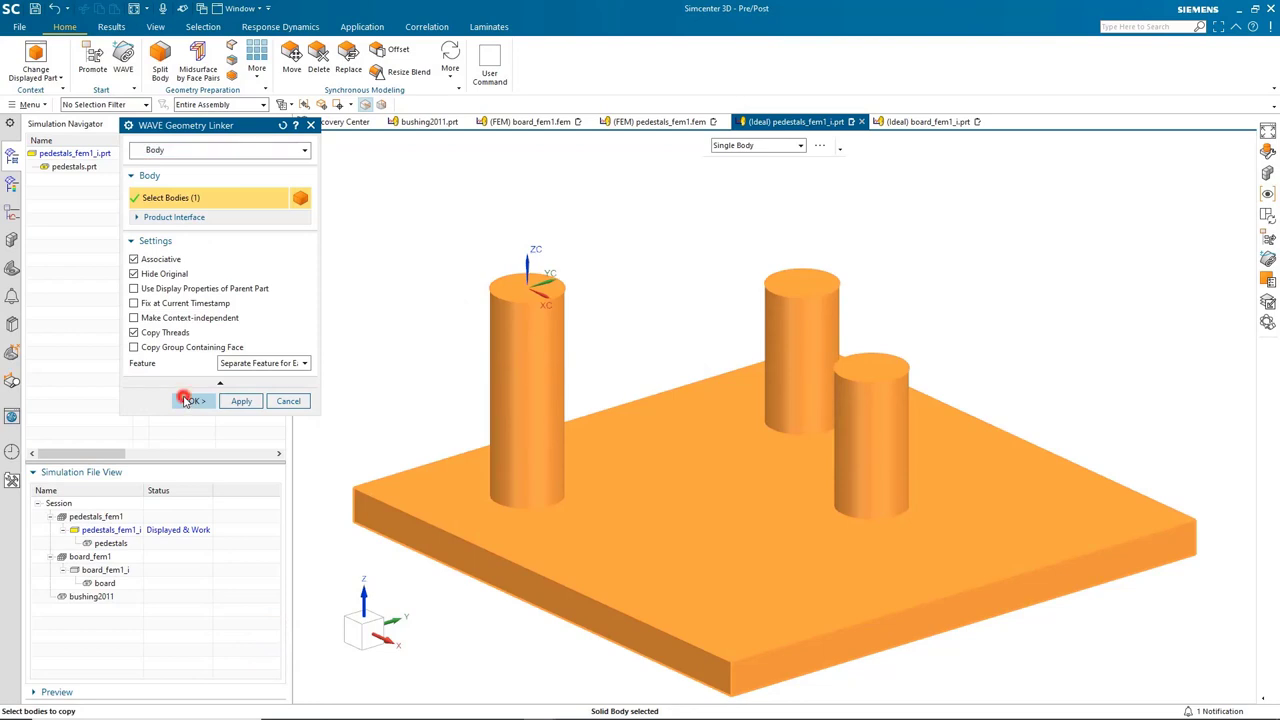
Turn off layer 1 in the layer settings of the pedestals' idealized part
click(30, 104)
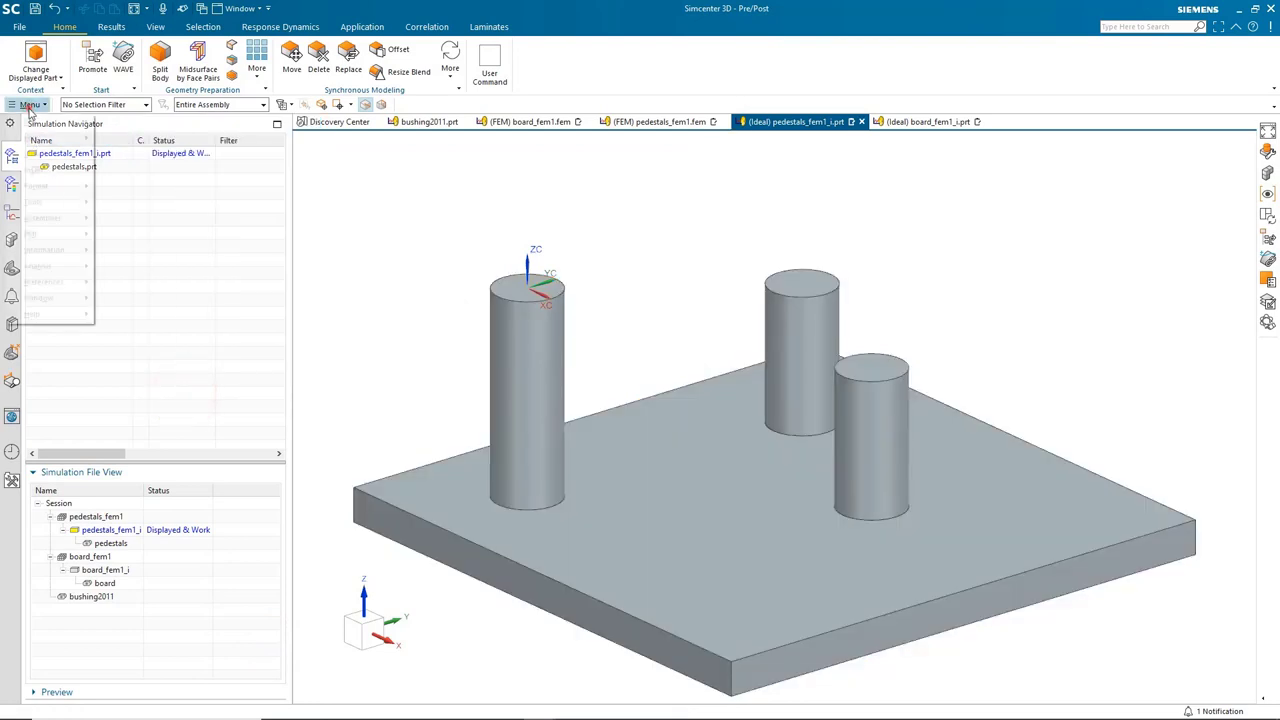
click(36, 186)
click(120, 188)
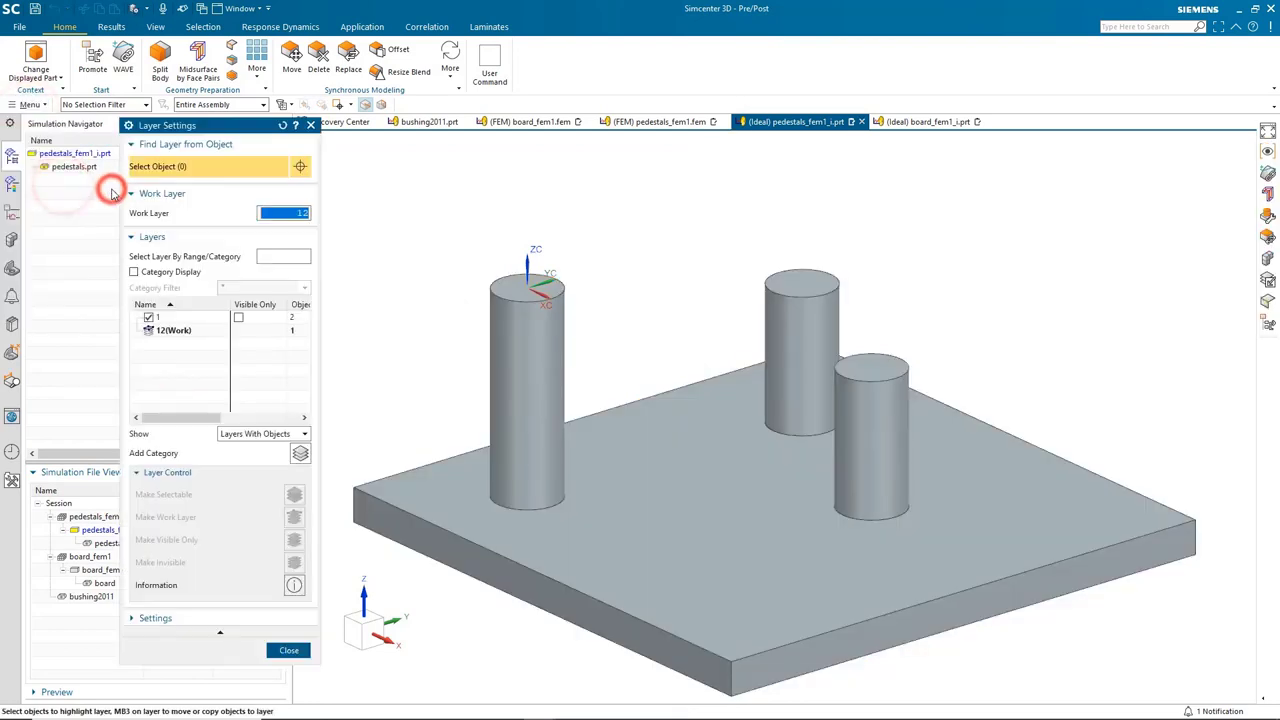
click(149, 318)
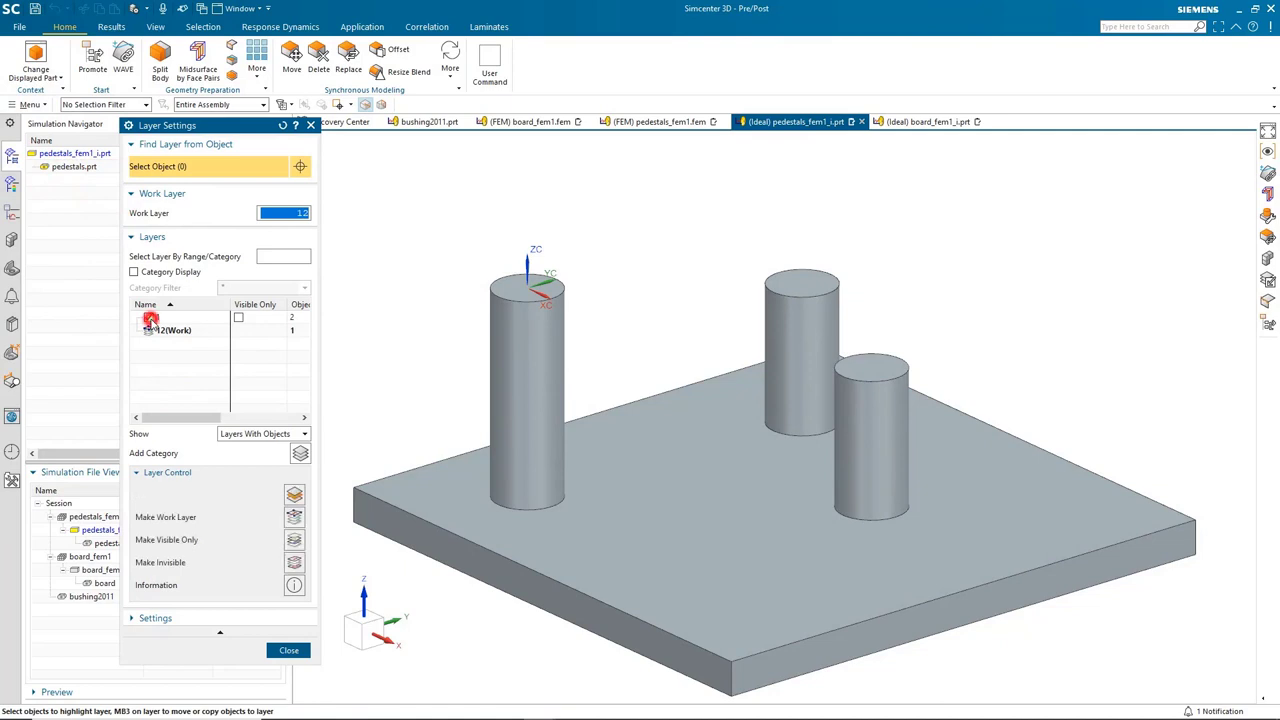
Close the layer settings and give the tallest pedestal's top face a String attribute titled "pedestal face" with value 1
click(289, 651)
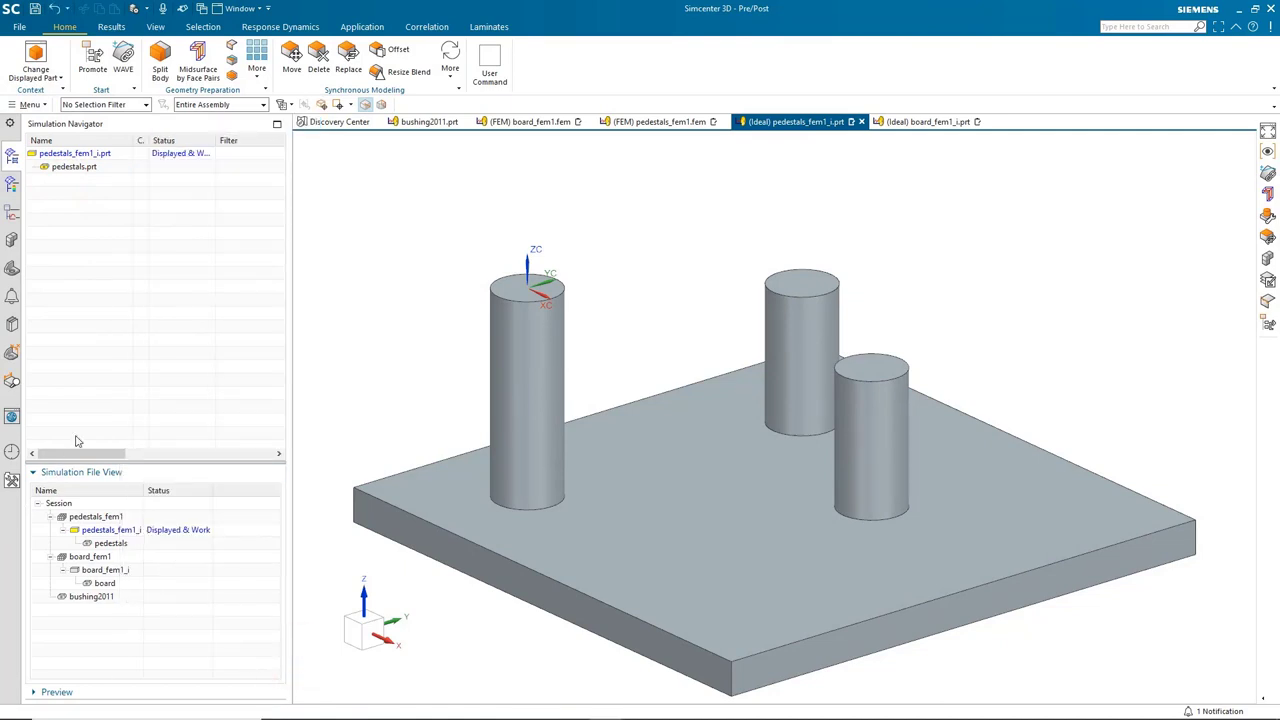
click(145, 105)
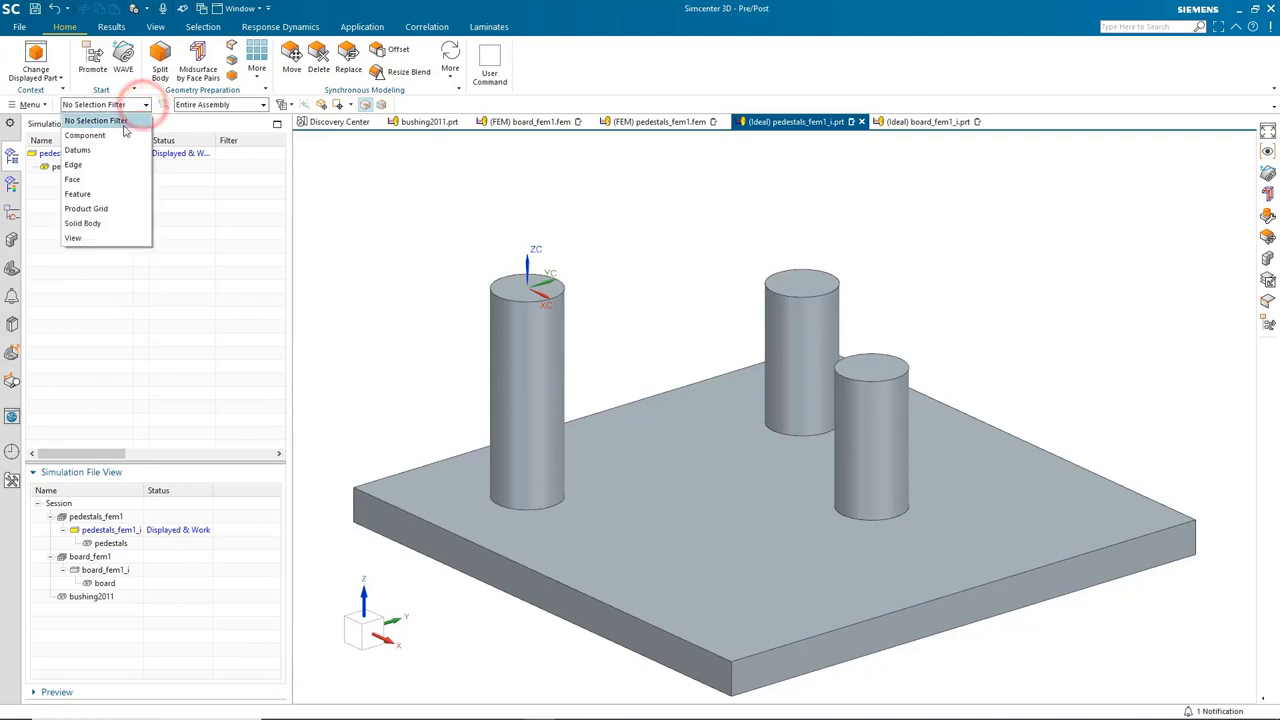
click(96, 175)
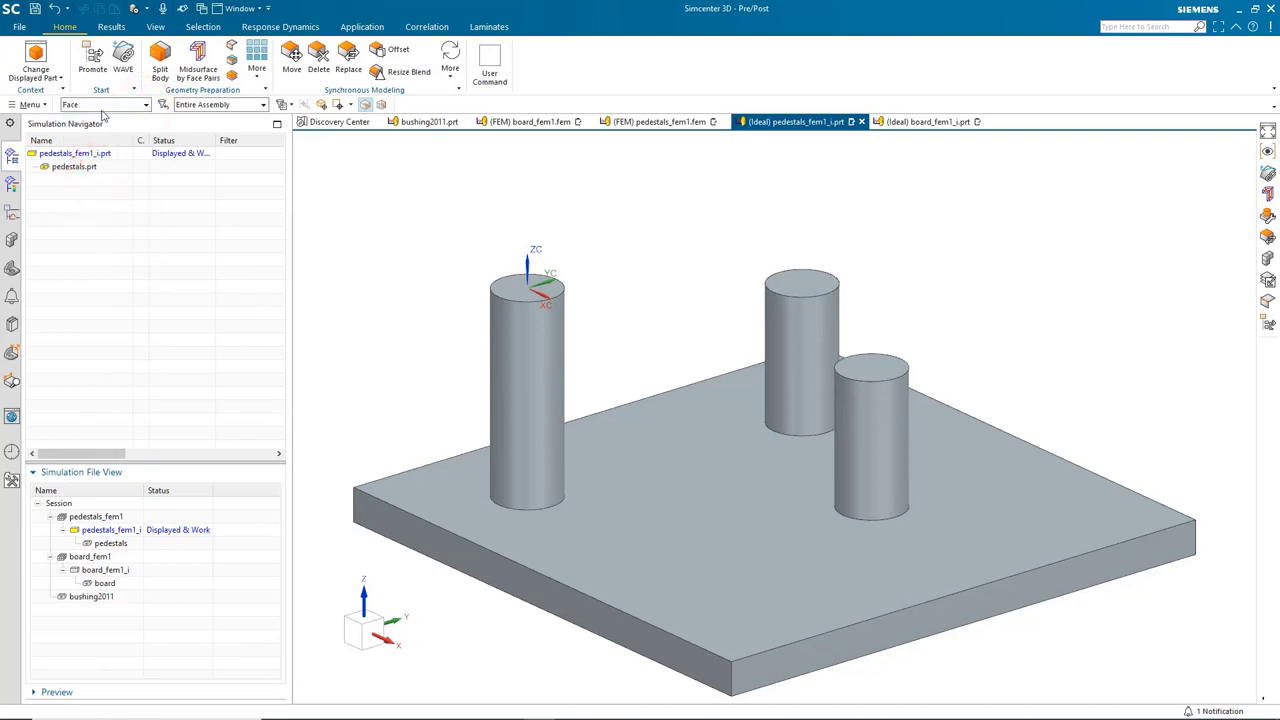
right_click(497, 289)
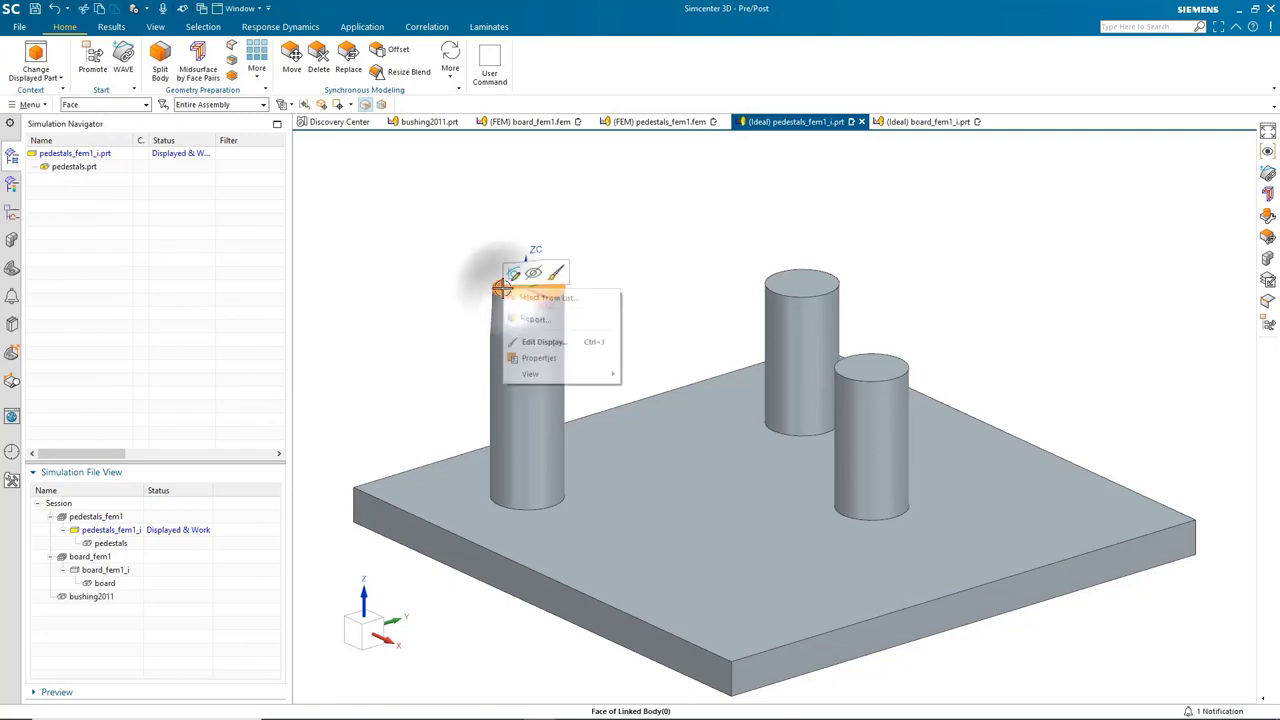
click(538, 358)
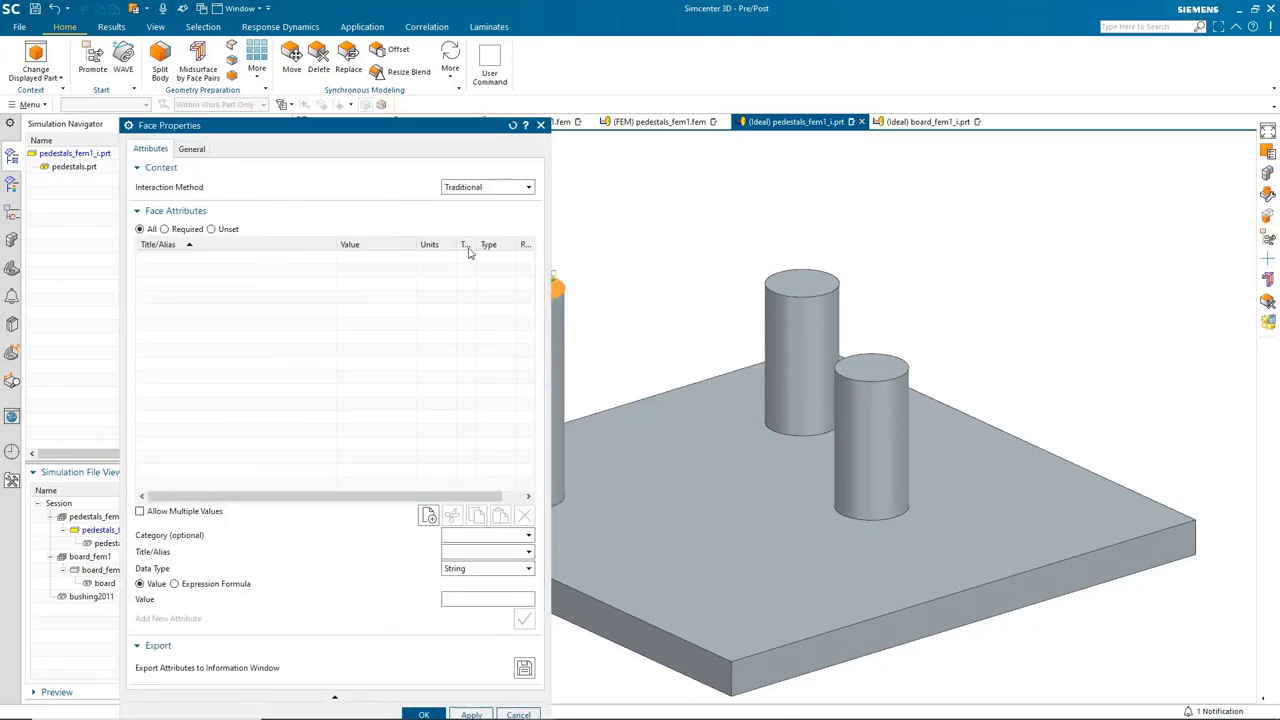
drag(407, 130, 419, 101)
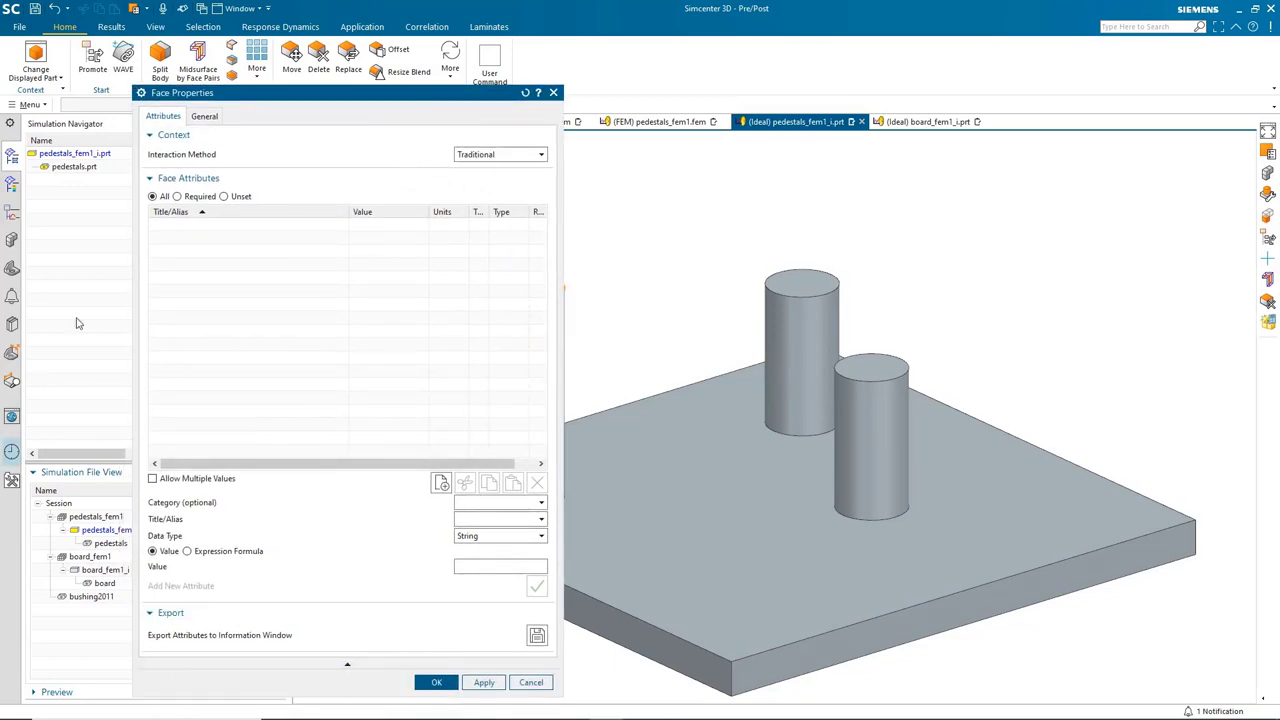
drag(330, 95, 262, 83)
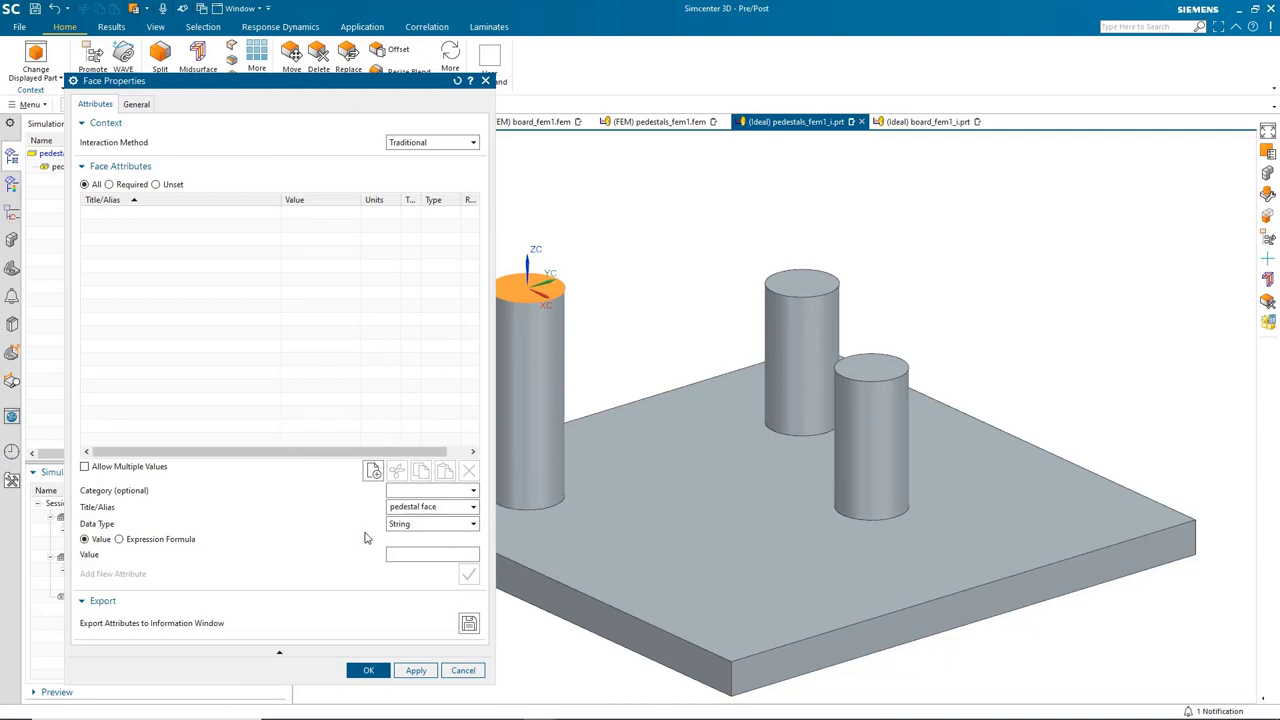
click(398, 552)
text(1)
click(467, 576)
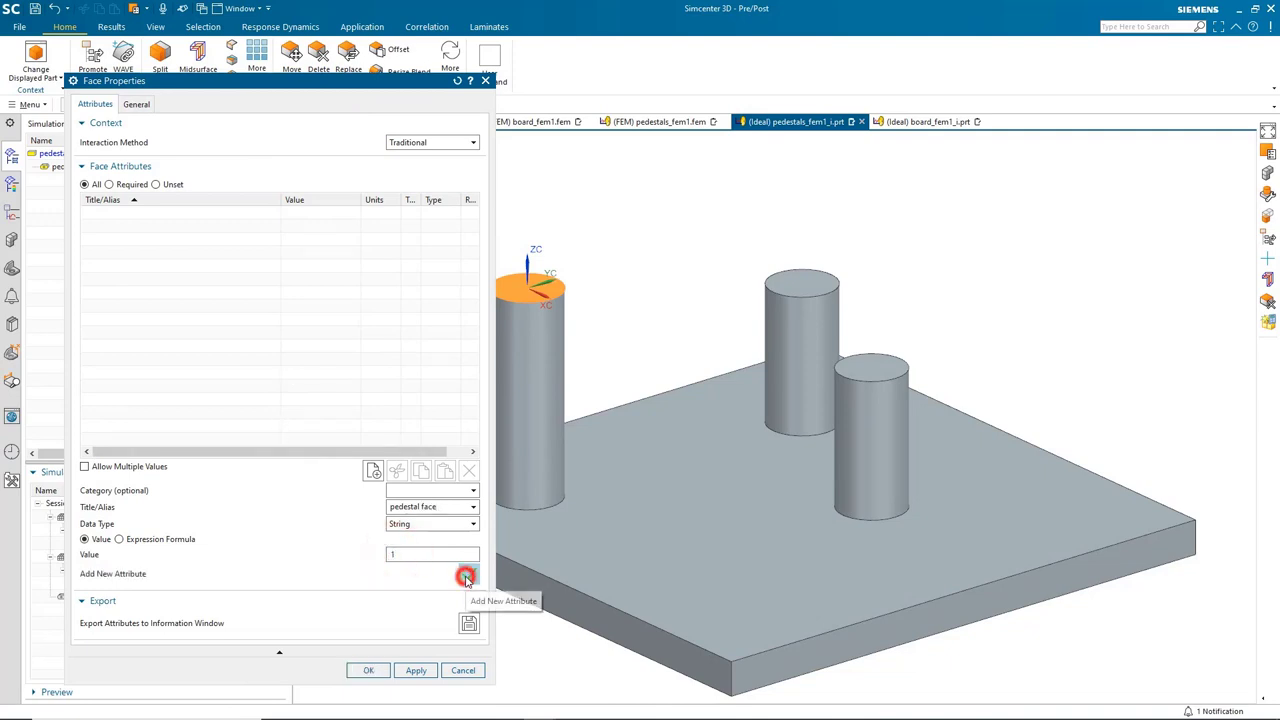
click(365, 671)
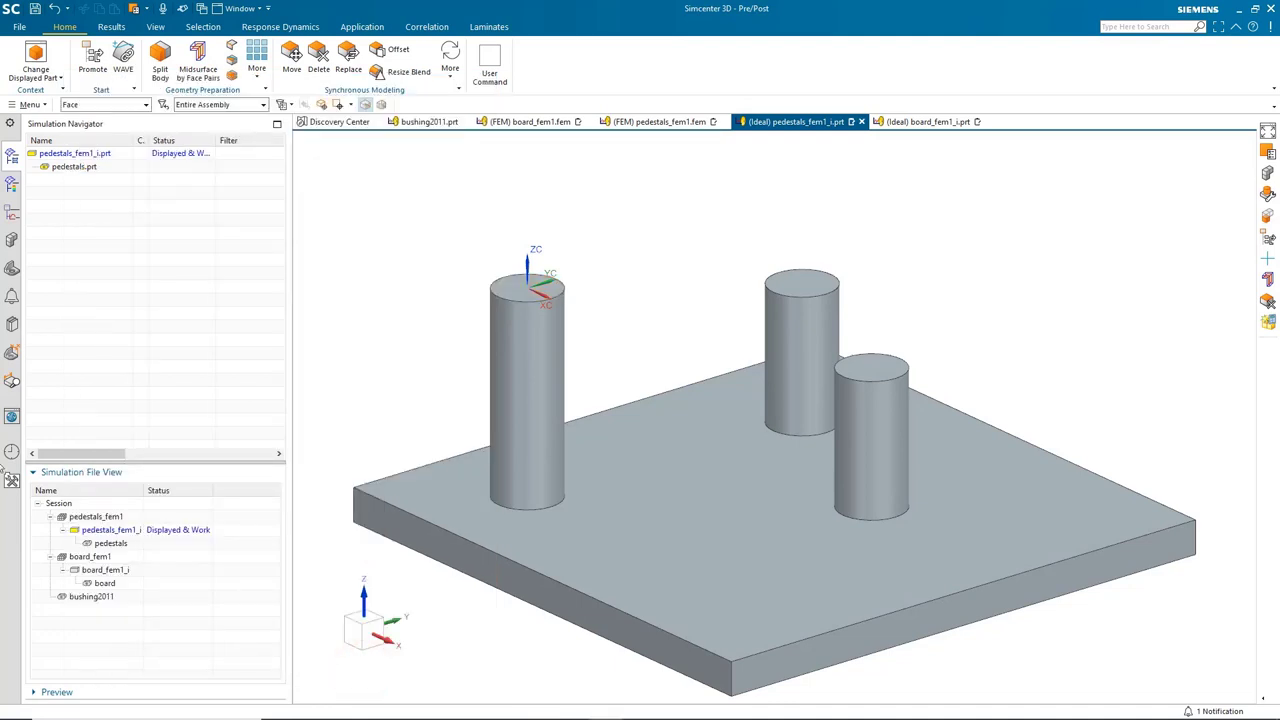
Create two coincident associative points at the arc center of the tallest pedestal's top edge, with no offset
click(28, 105)
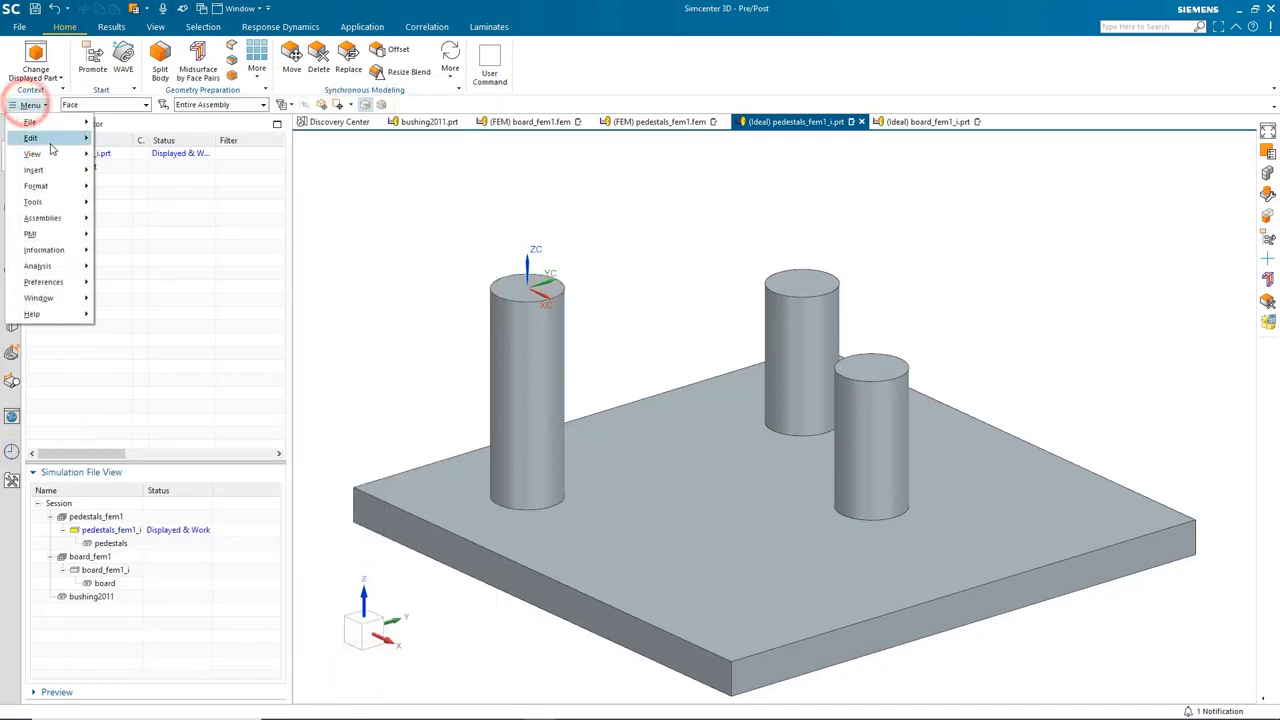
click(57, 170)
mouse_move(140, 193)
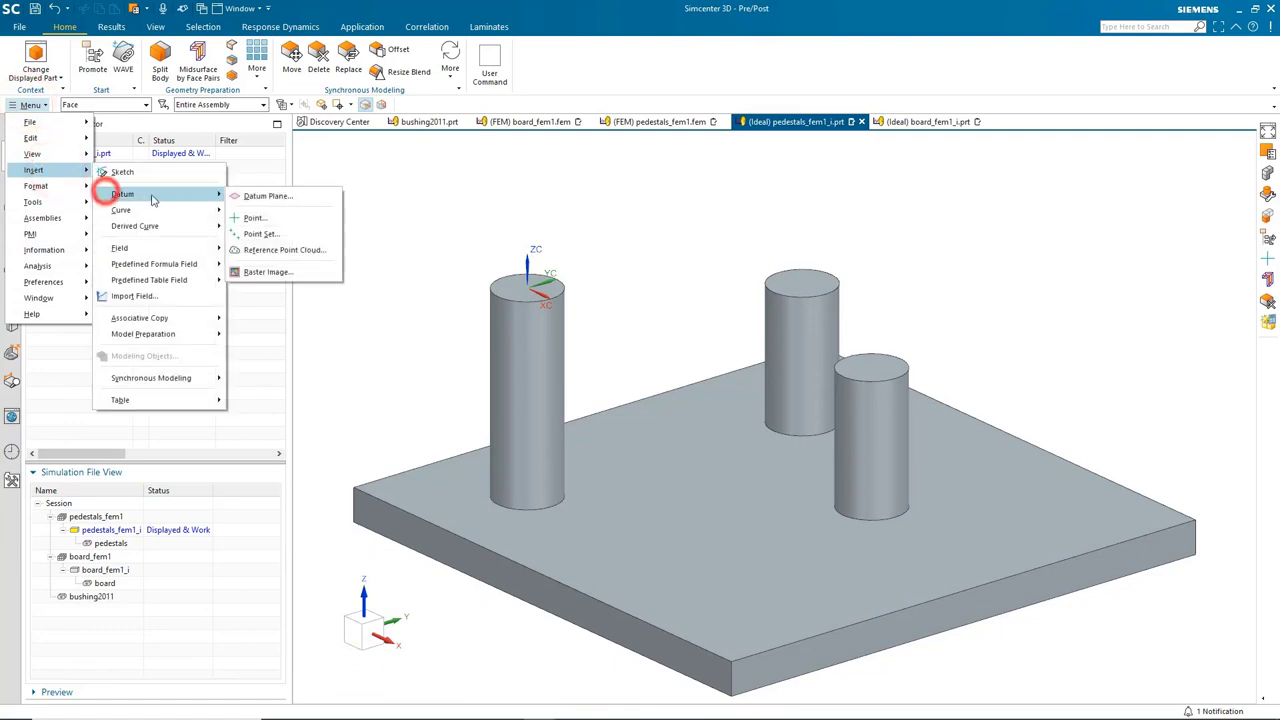
click(241, 217)
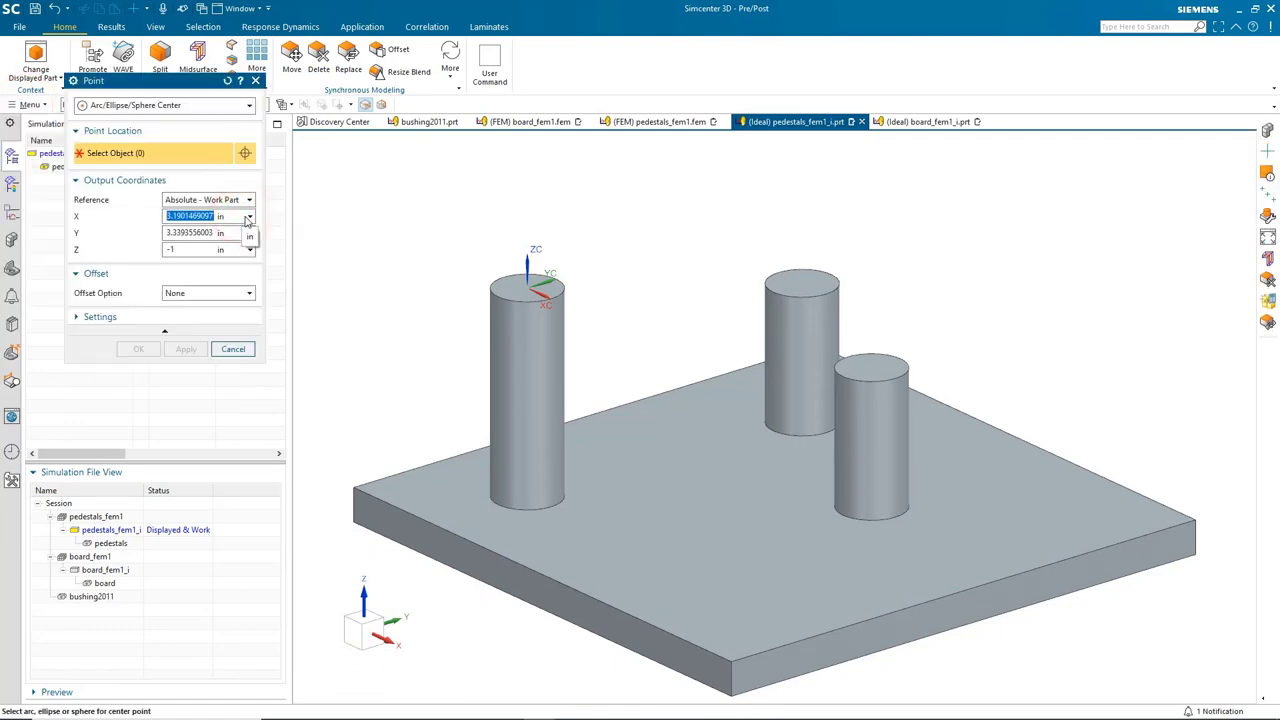
click(507, 274)
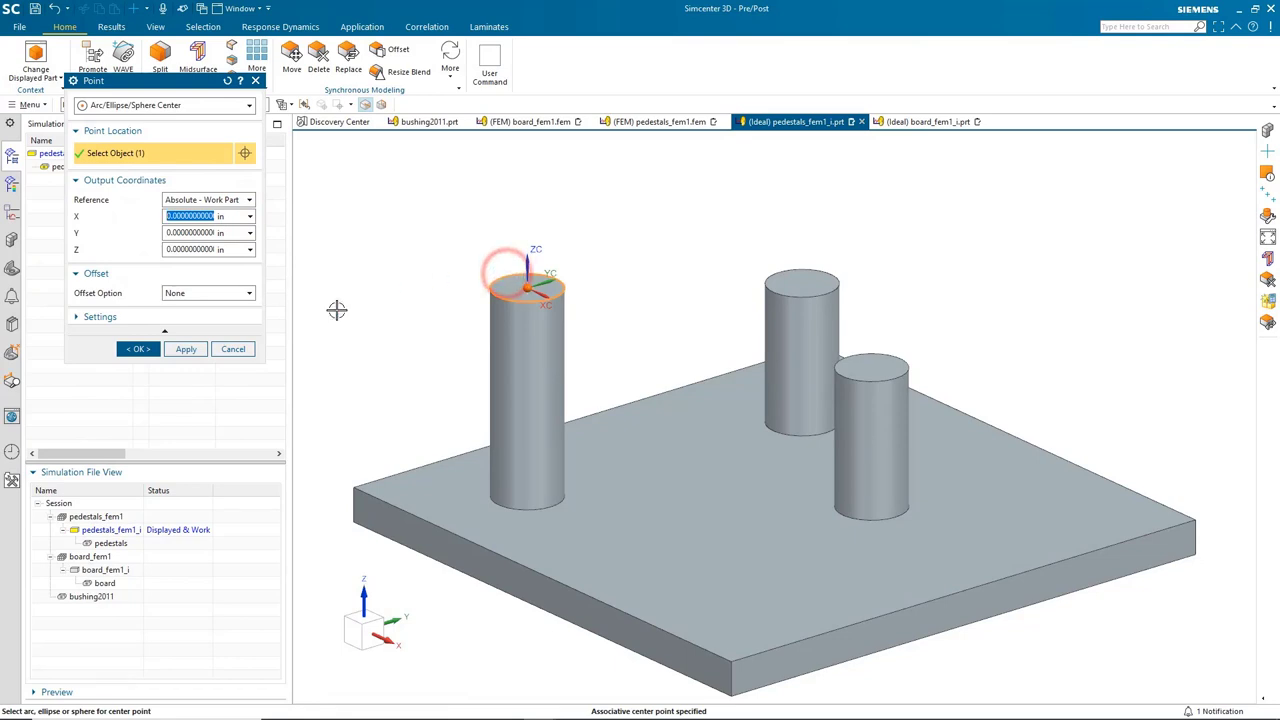
click(185, 350)
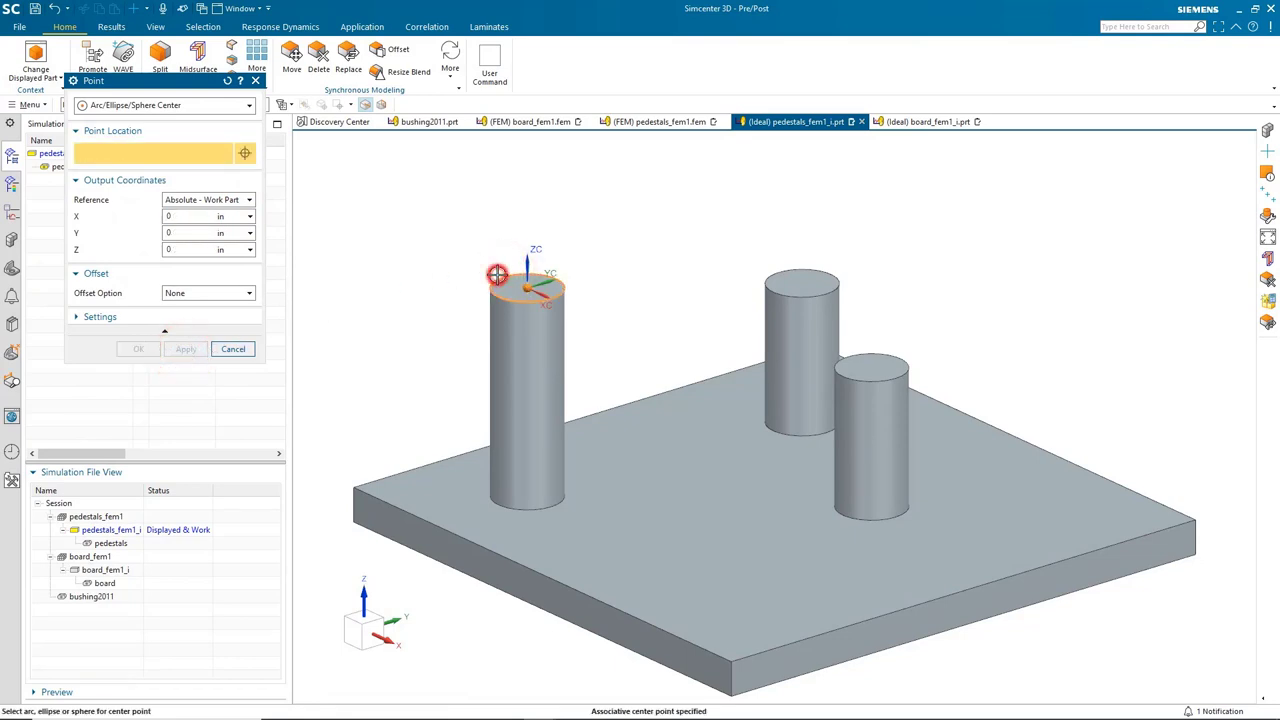
click(497, 273)
click(139, 349)
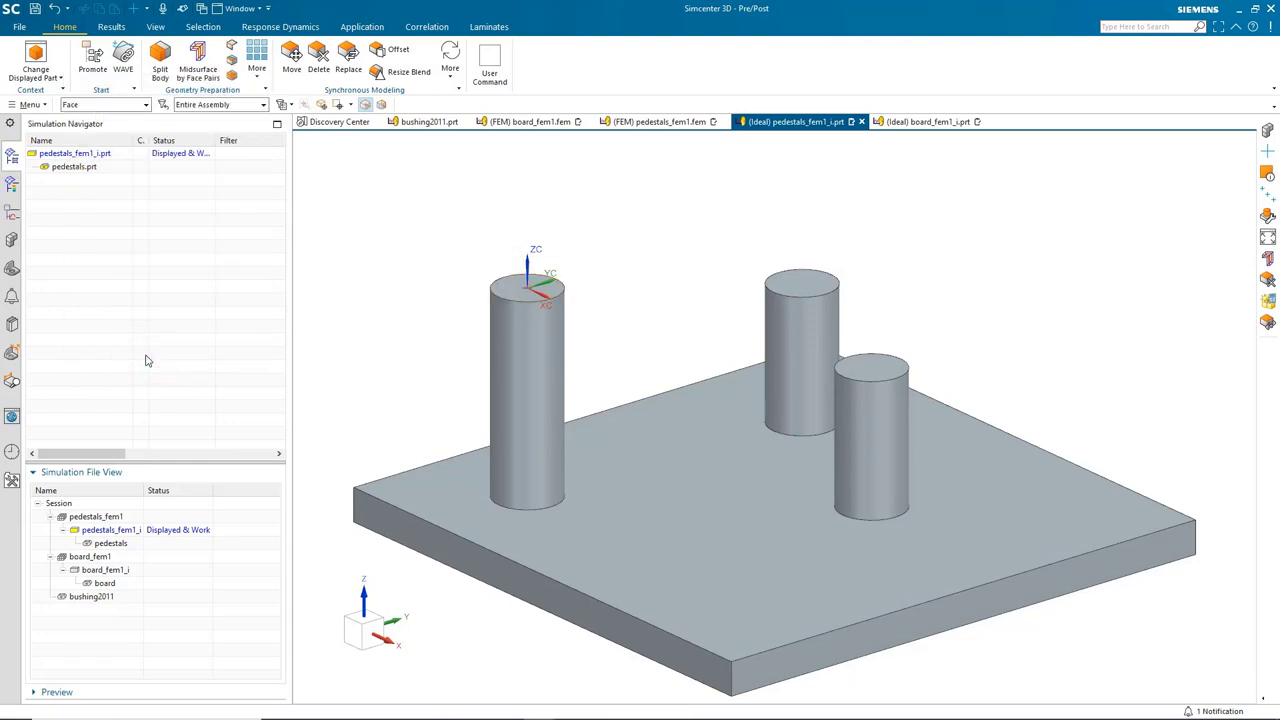
Create a point from the arc center of the front pedestal's top edge, using a Rectangular offset with Delta Z 0.25 in
click(30, 105)
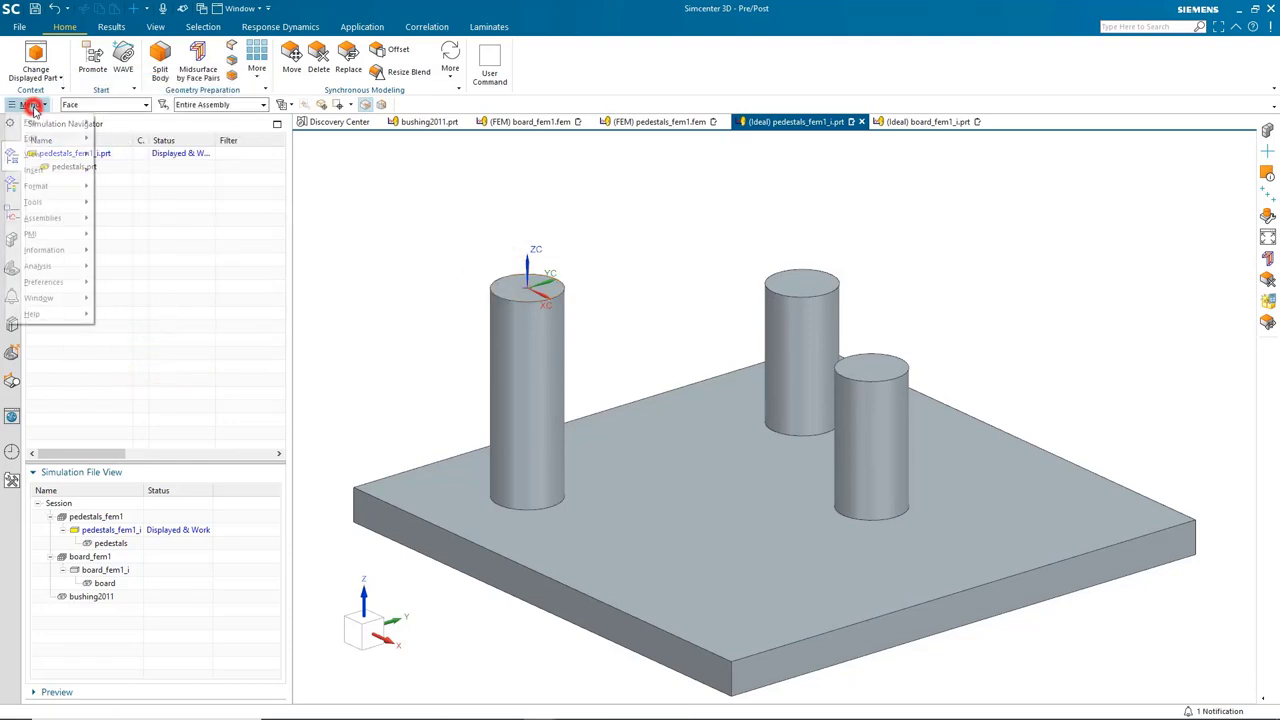
click(57, 170)
mouse_move(125, 200)
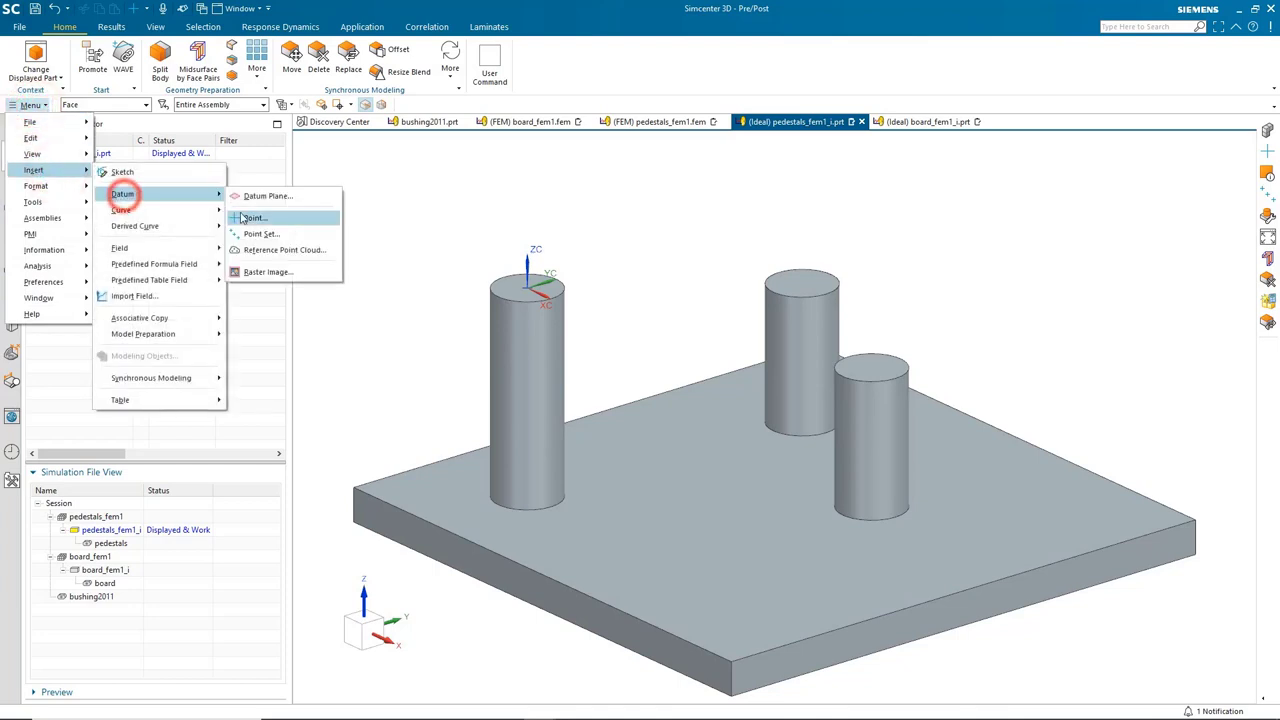
click(255, 218)
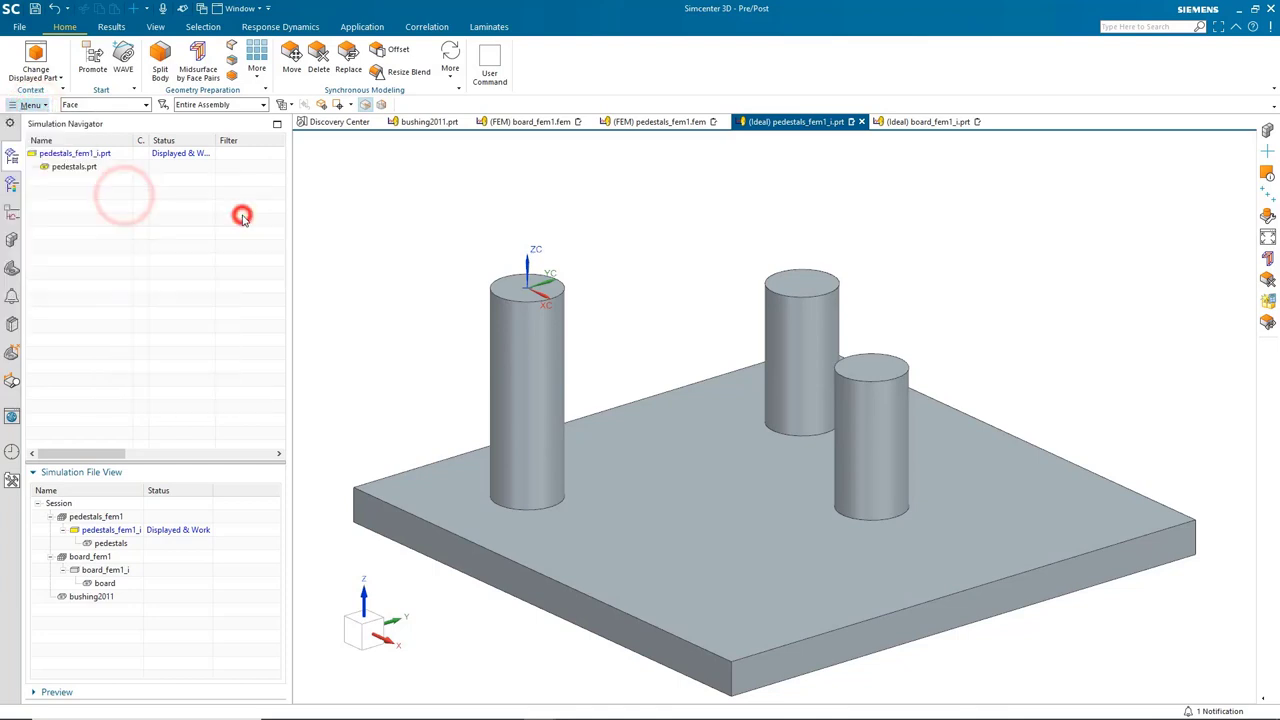
click(878, 350)
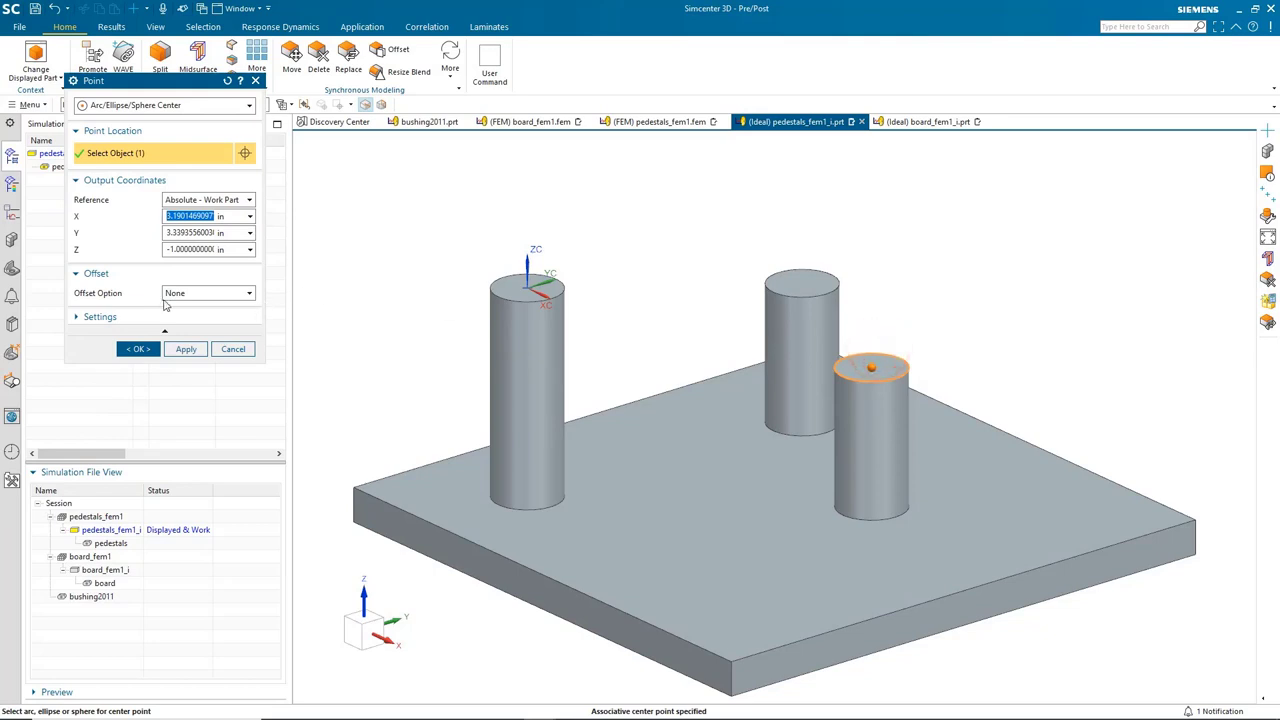
click(205, 293)
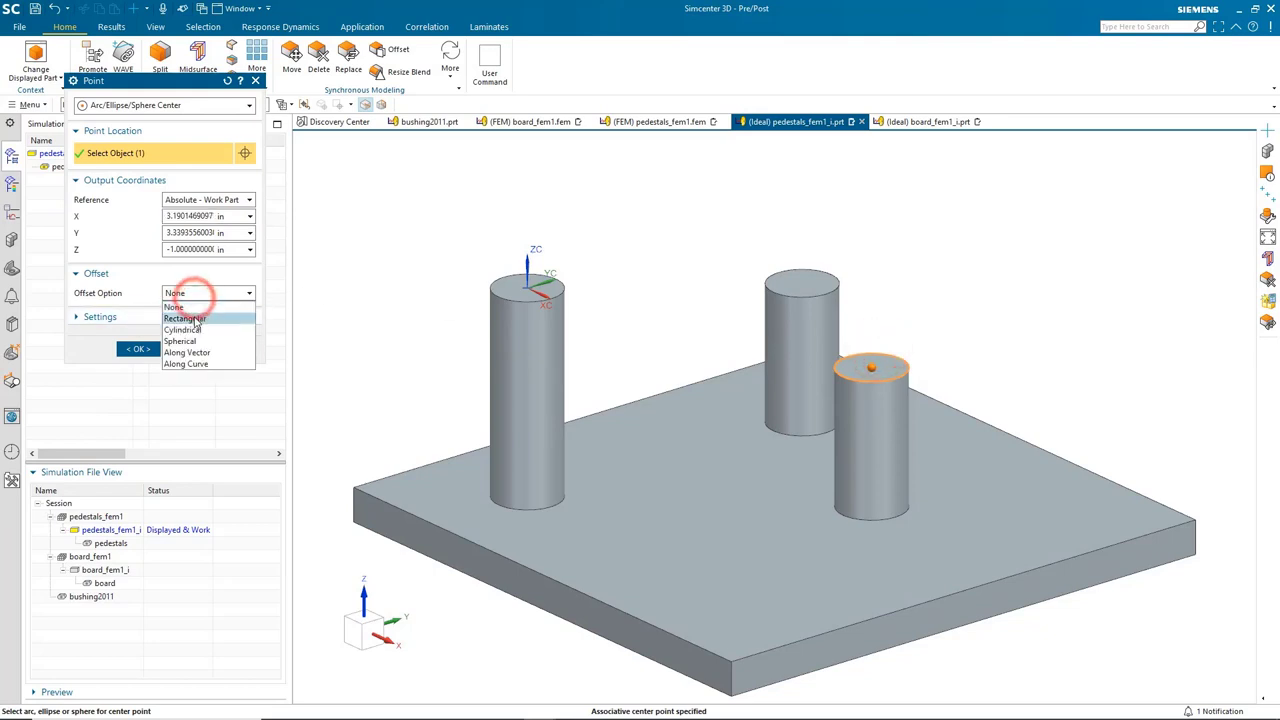
click(192, 309)
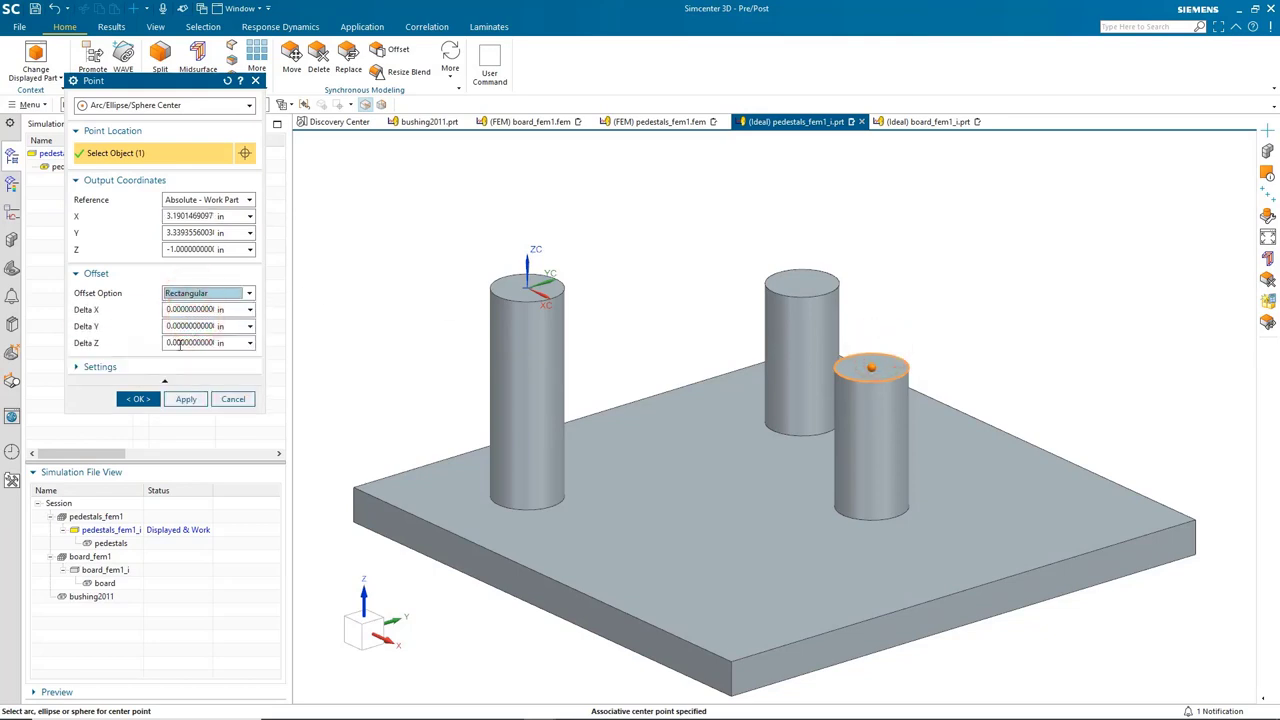
click(171, 343)
key(BackSpace)
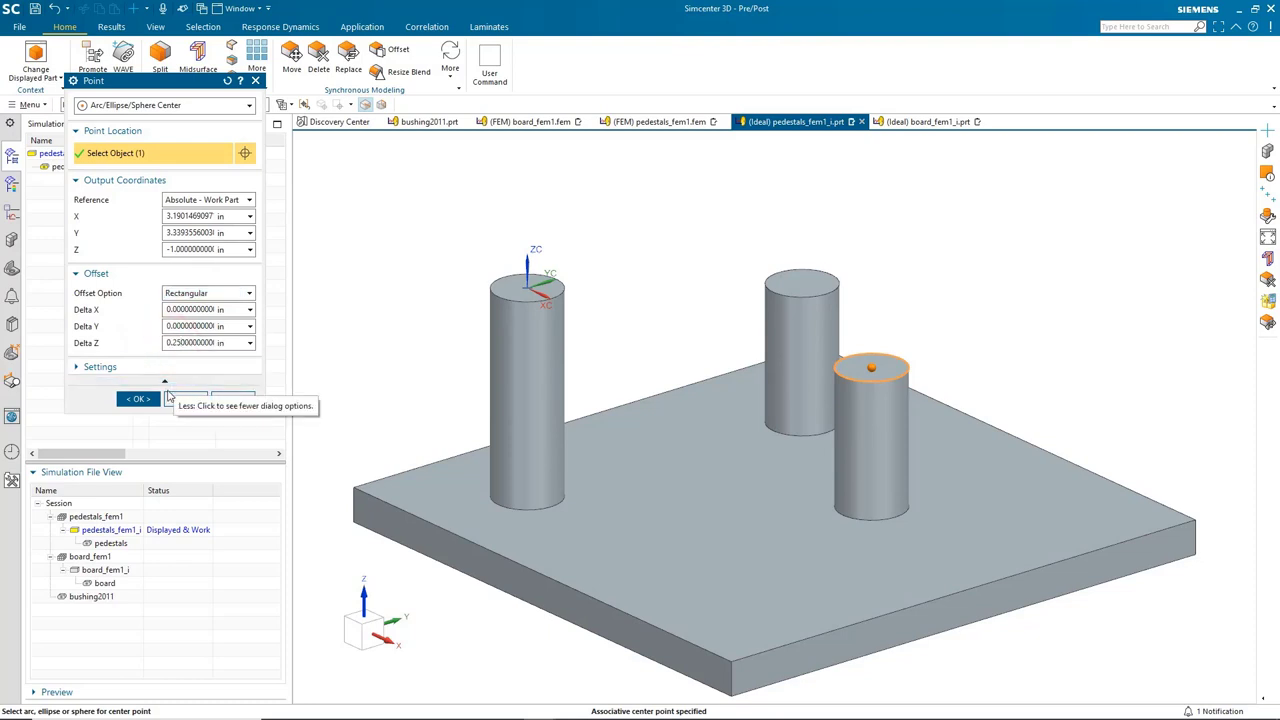
click(185, 399)
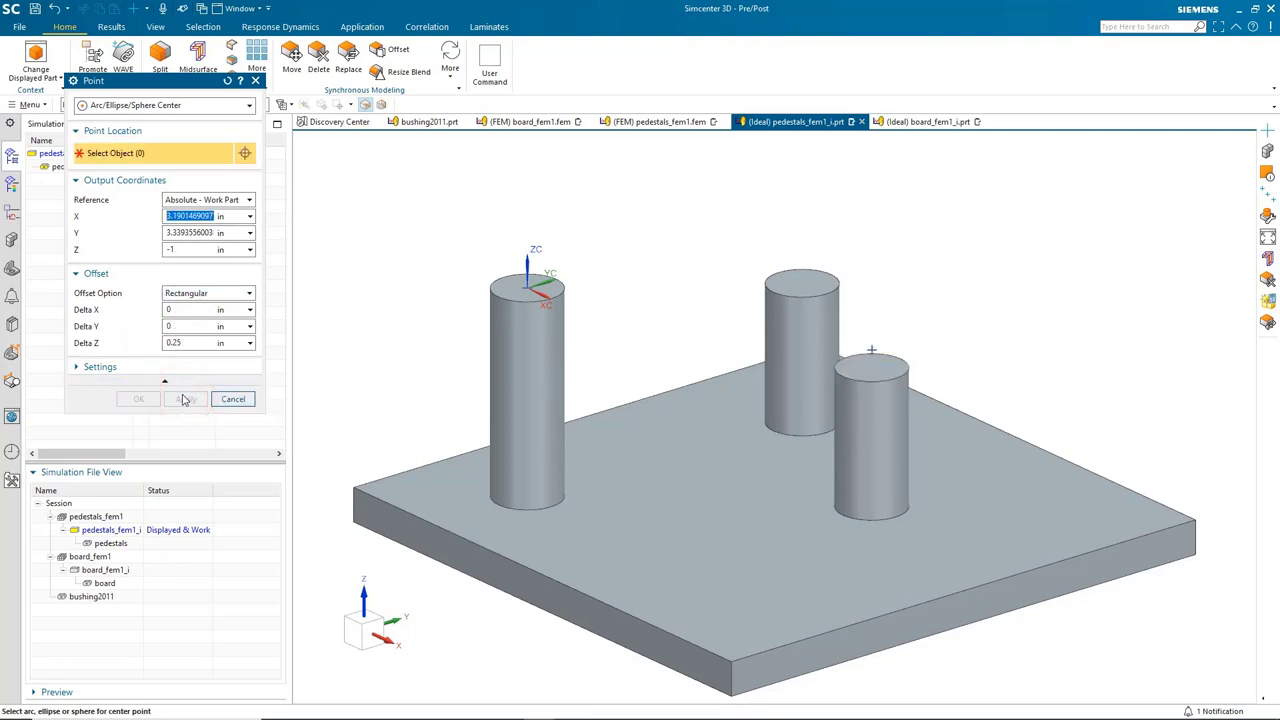
Create a second point from the front pedestal's top edge center, with Delta Z set to 0.5 in
click(889, 353)
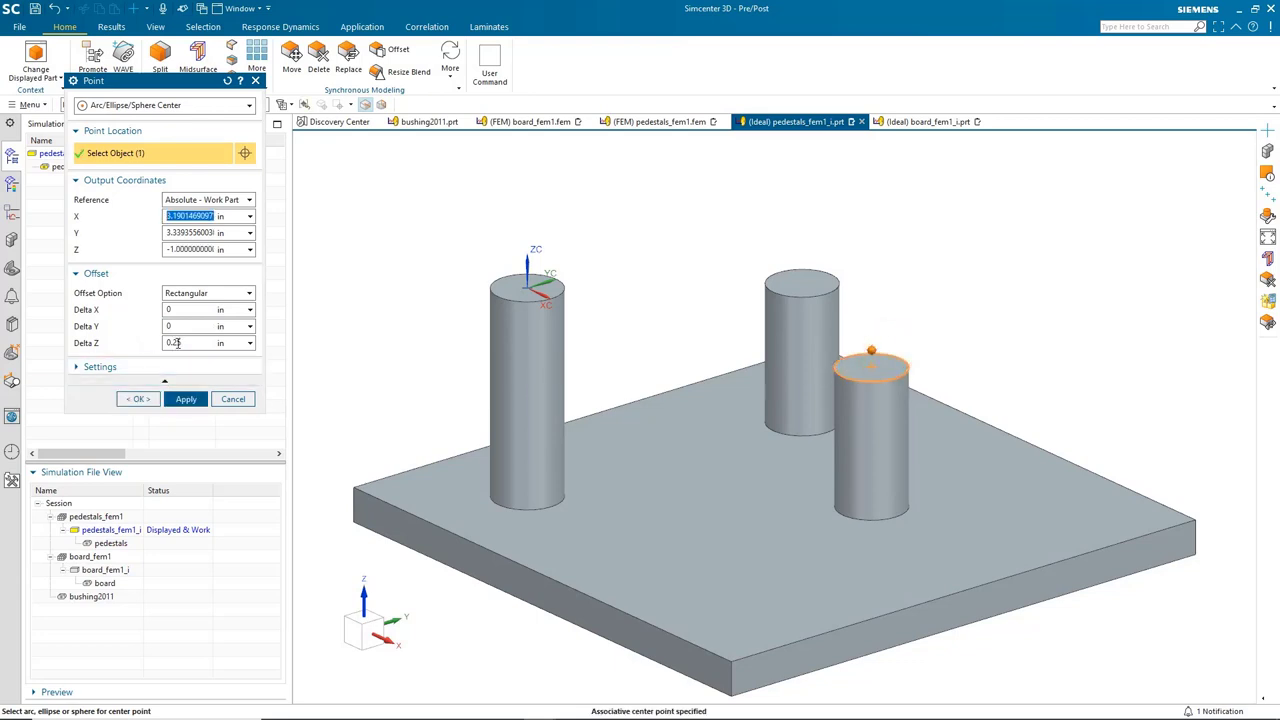
text(0.5)
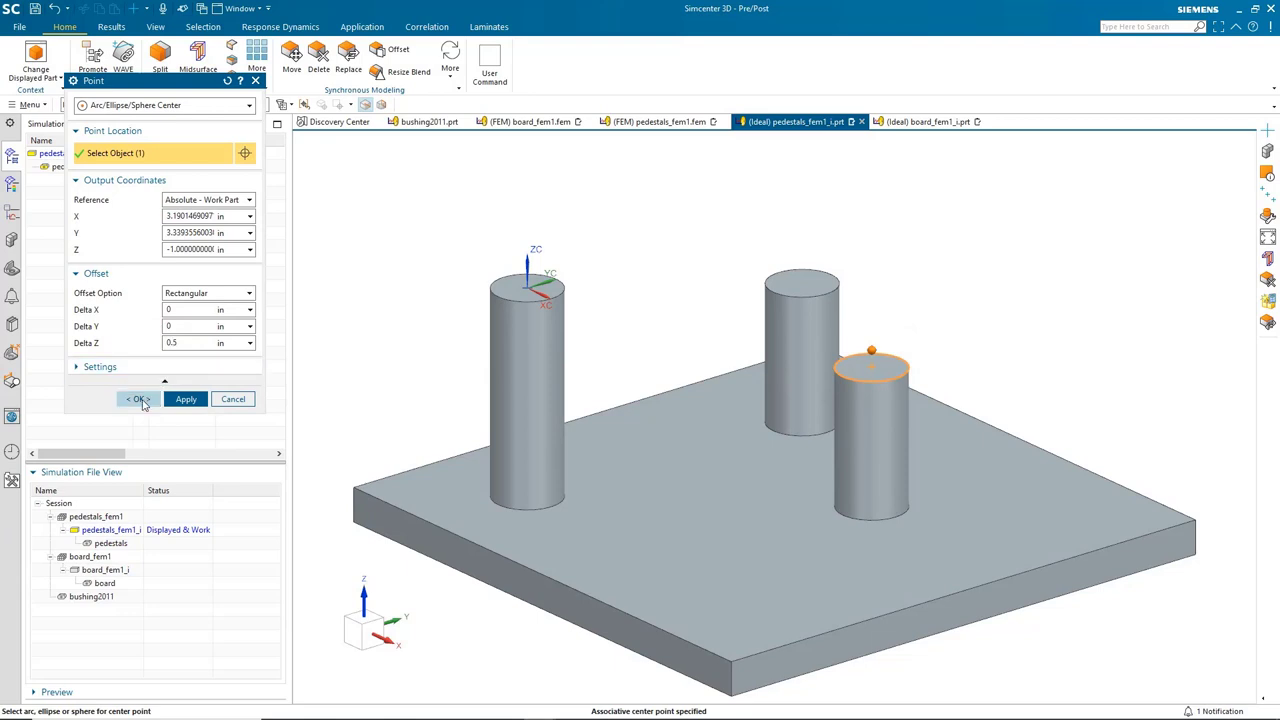
click(139, 399)
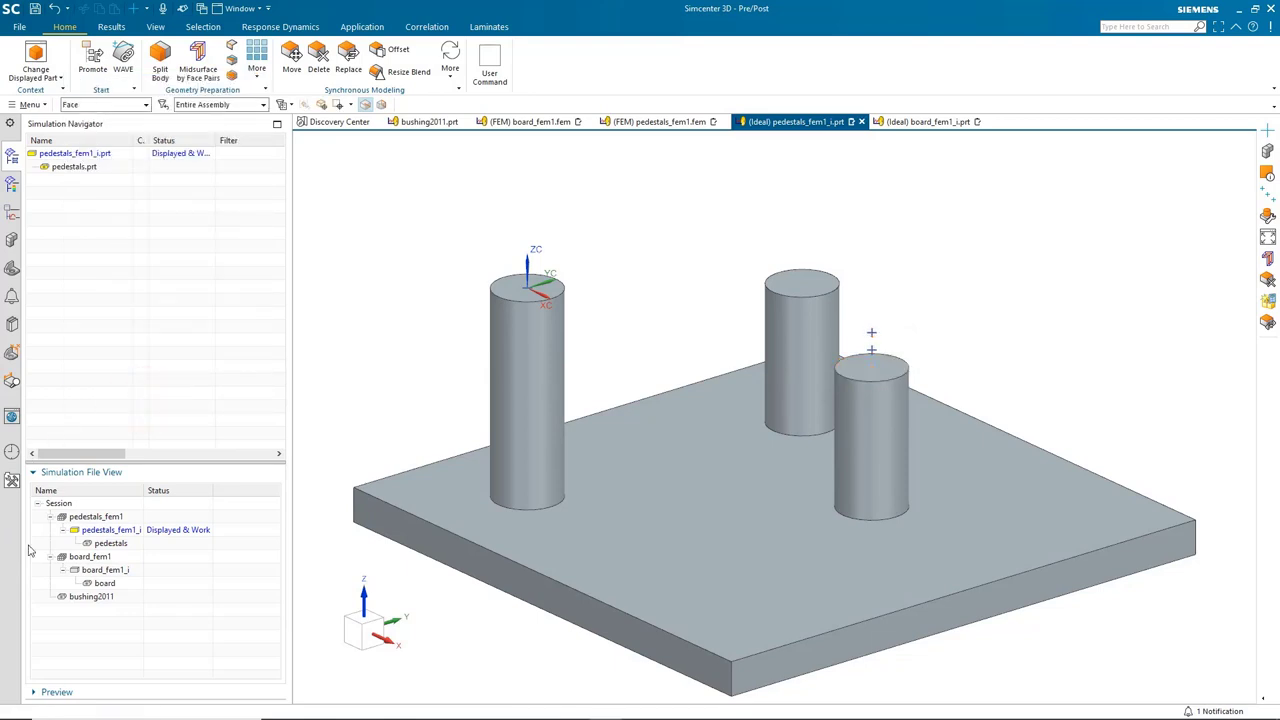
Display pedestals_fem1 and edit the FEM's bodies to use, selecting the pedestals' solid body with the Solid Body filter
double_click(104, 518)
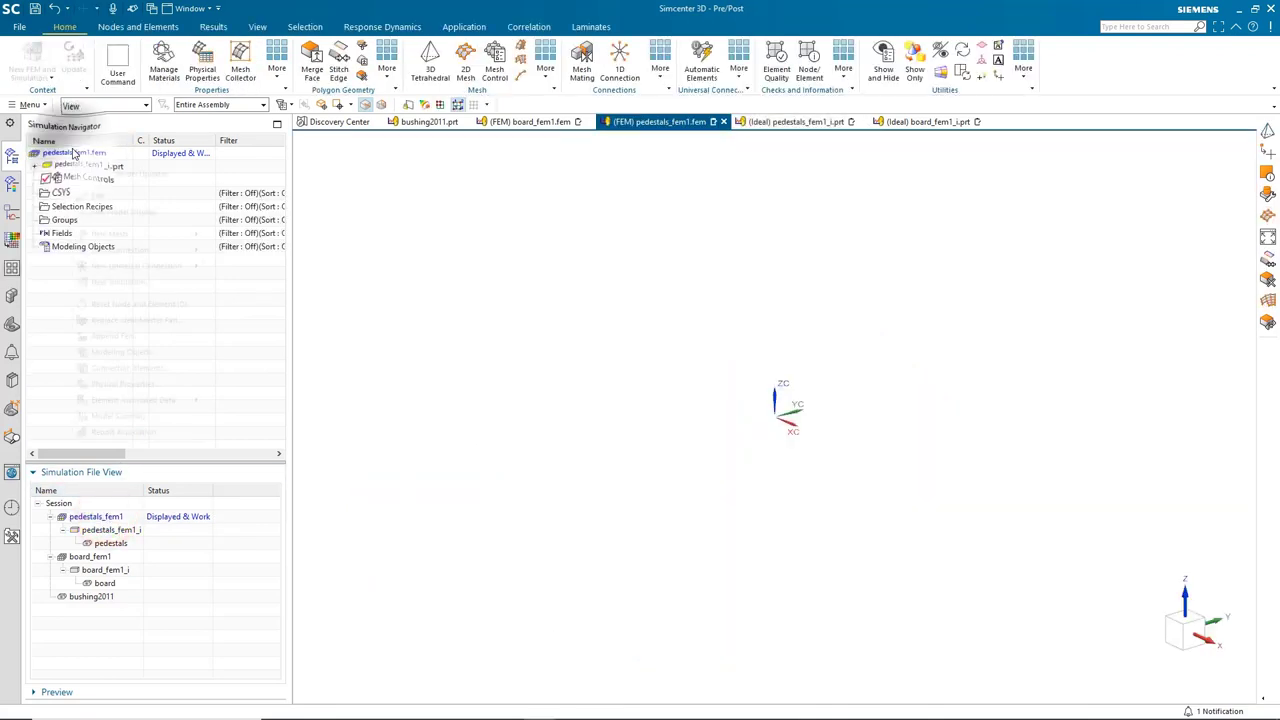
right_click(74, 153)
click(108, 194)
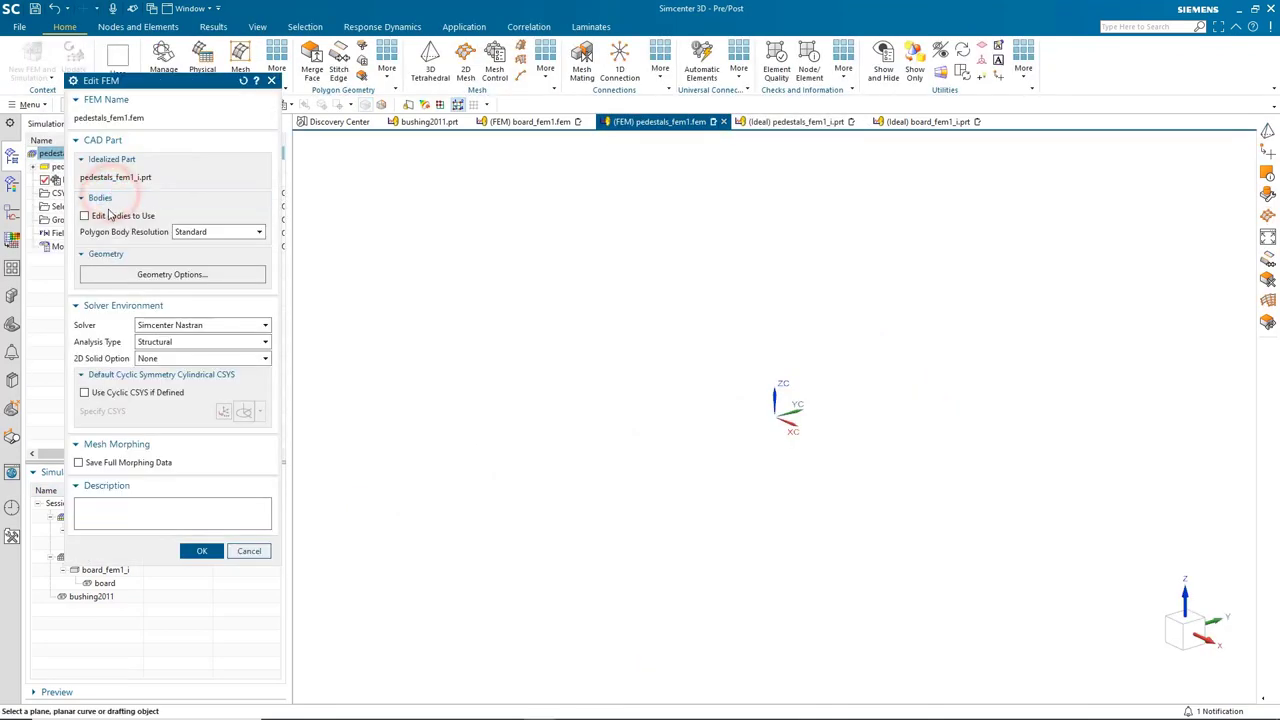
click(111, 221)
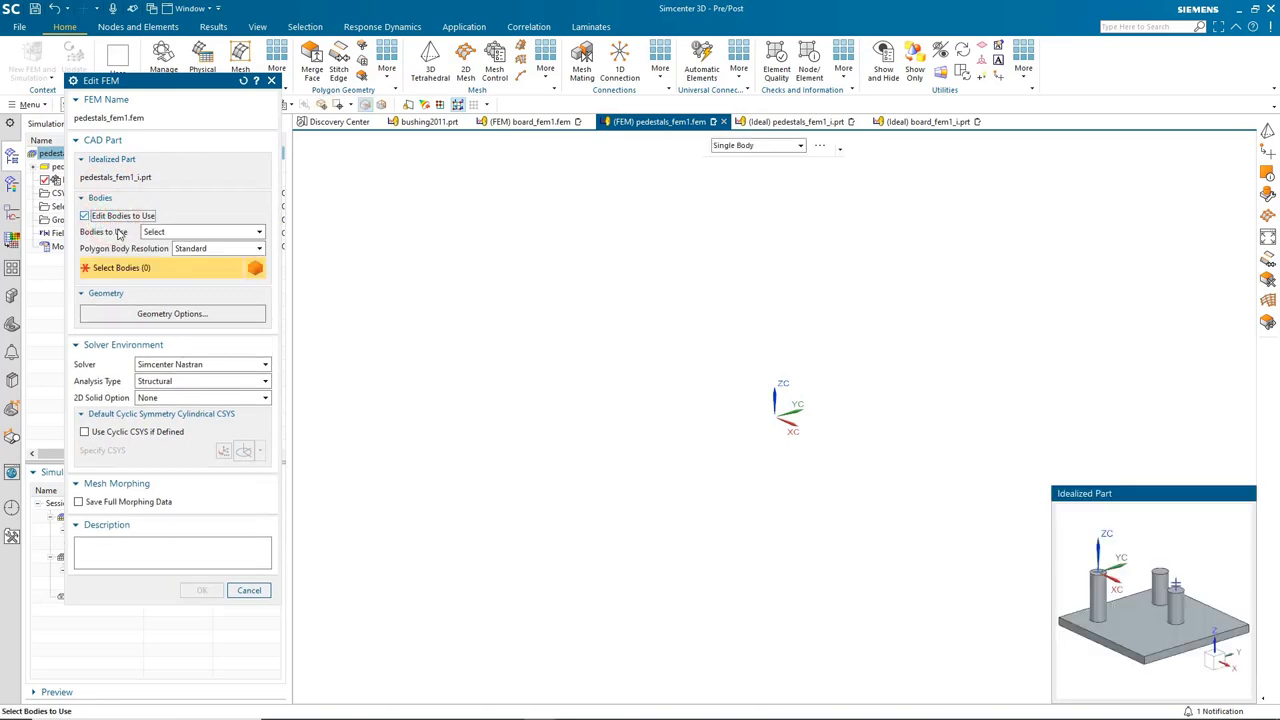
drag(205, 84, 319, 142)
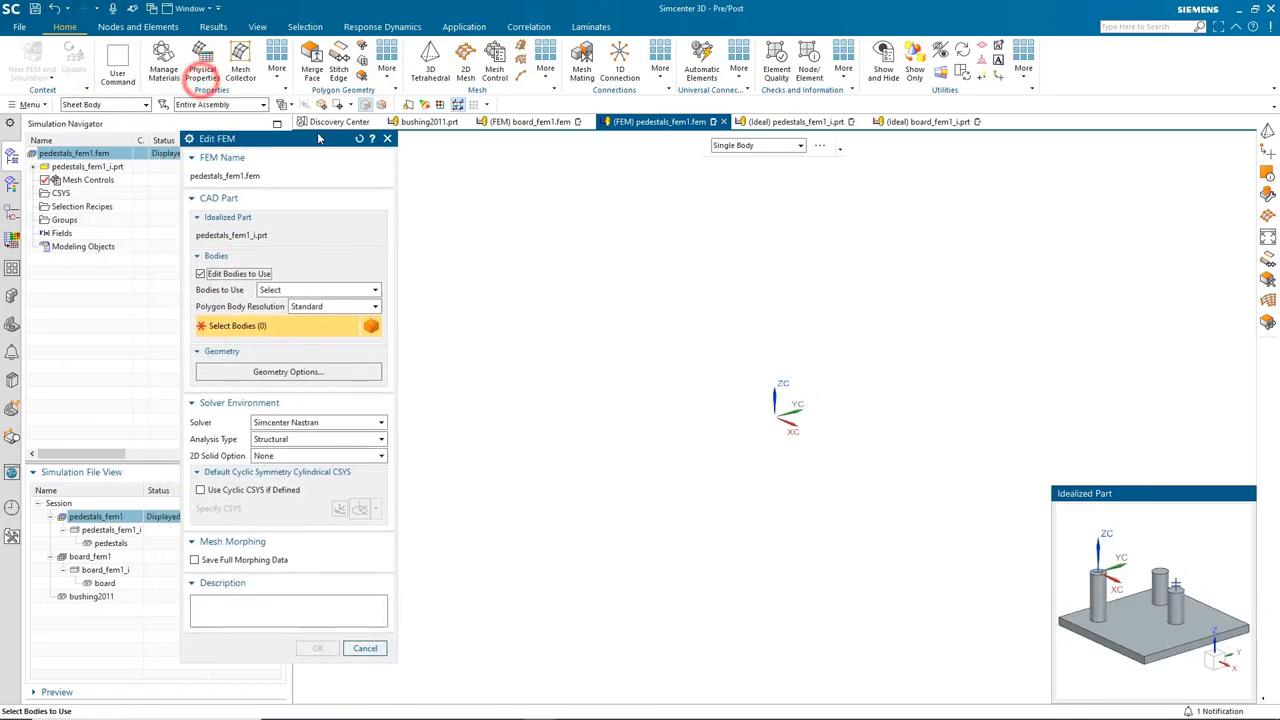
click(144, 104)
click(88, 149)
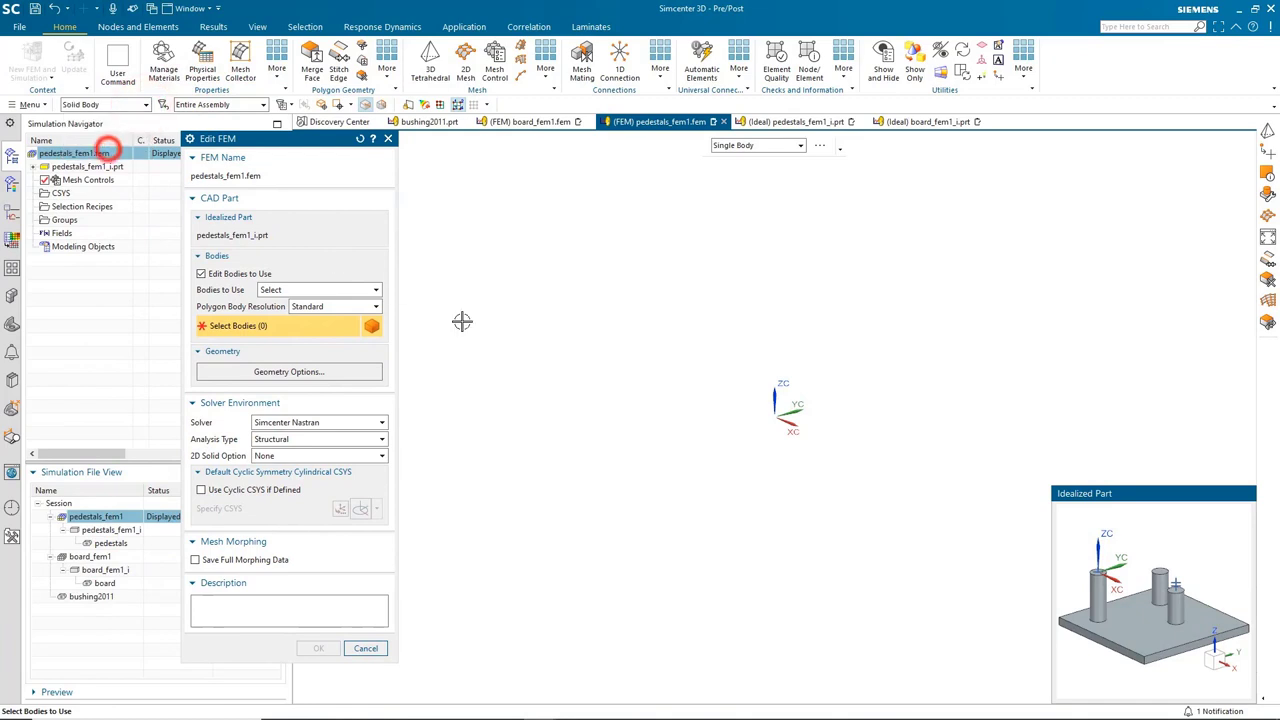
click(1129, 621)
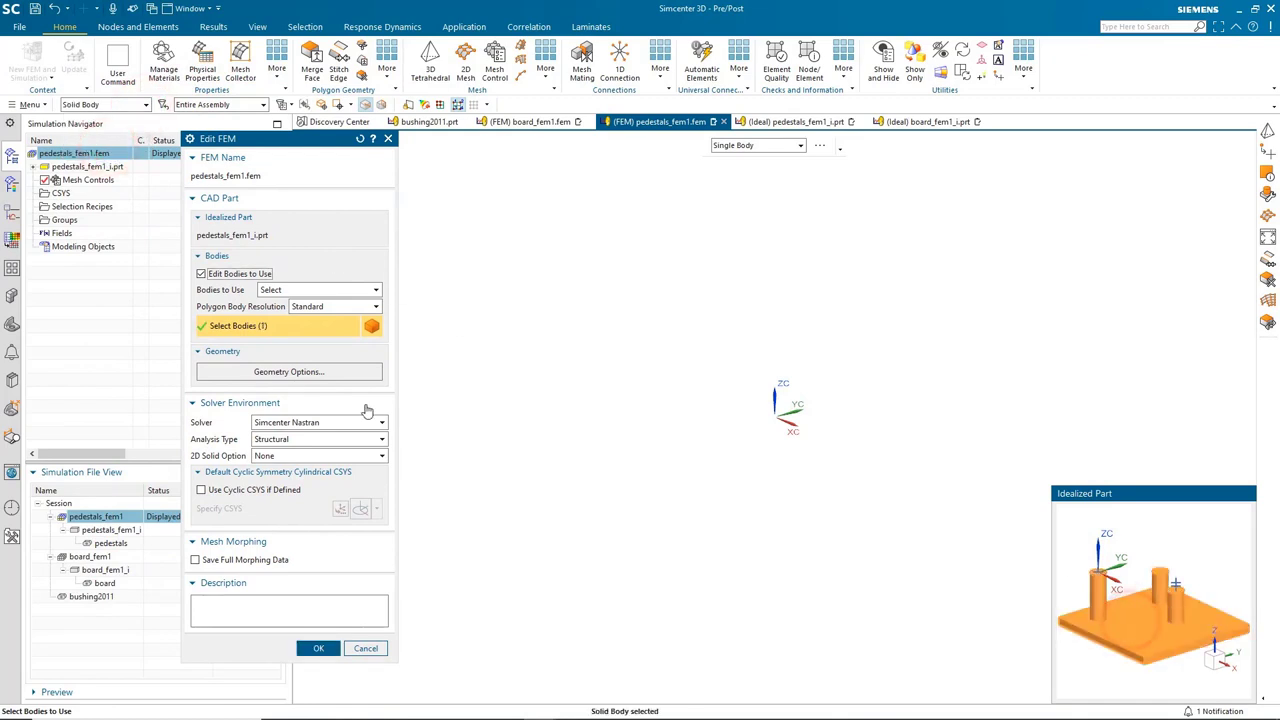
Include Points in the FEM's geometry options and apply the FEM edit
click(281, 369)
click(195, 175)
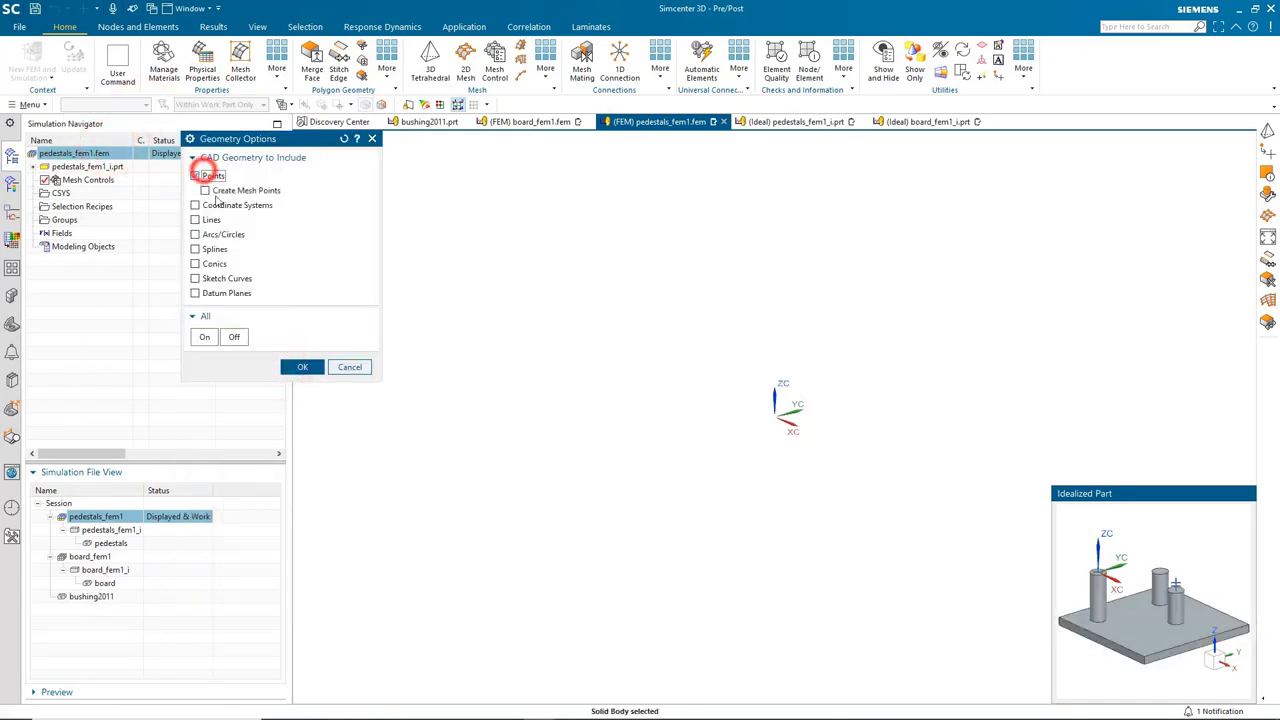
click(302, 367)
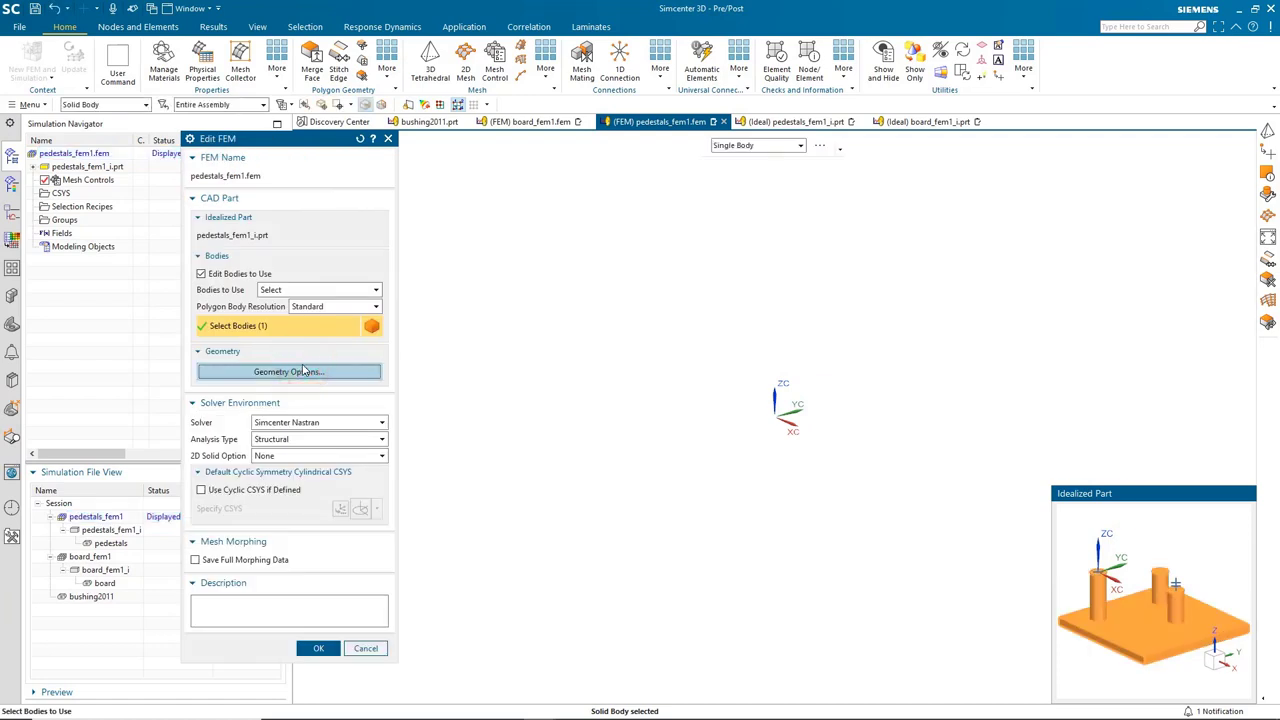
click(320, 649)
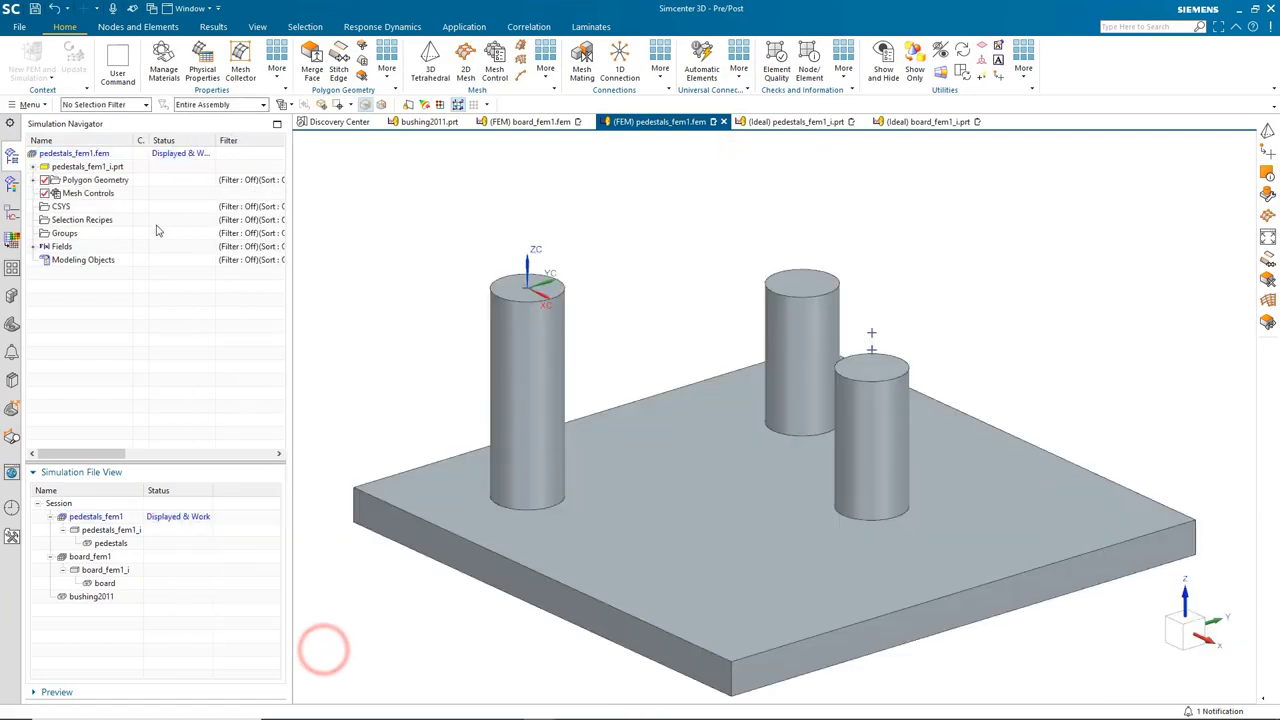
Make layer 12 the work layer and turn off layer 1 in pedestals_fem1's layer settings
click(31, 105)
click(36, 186)
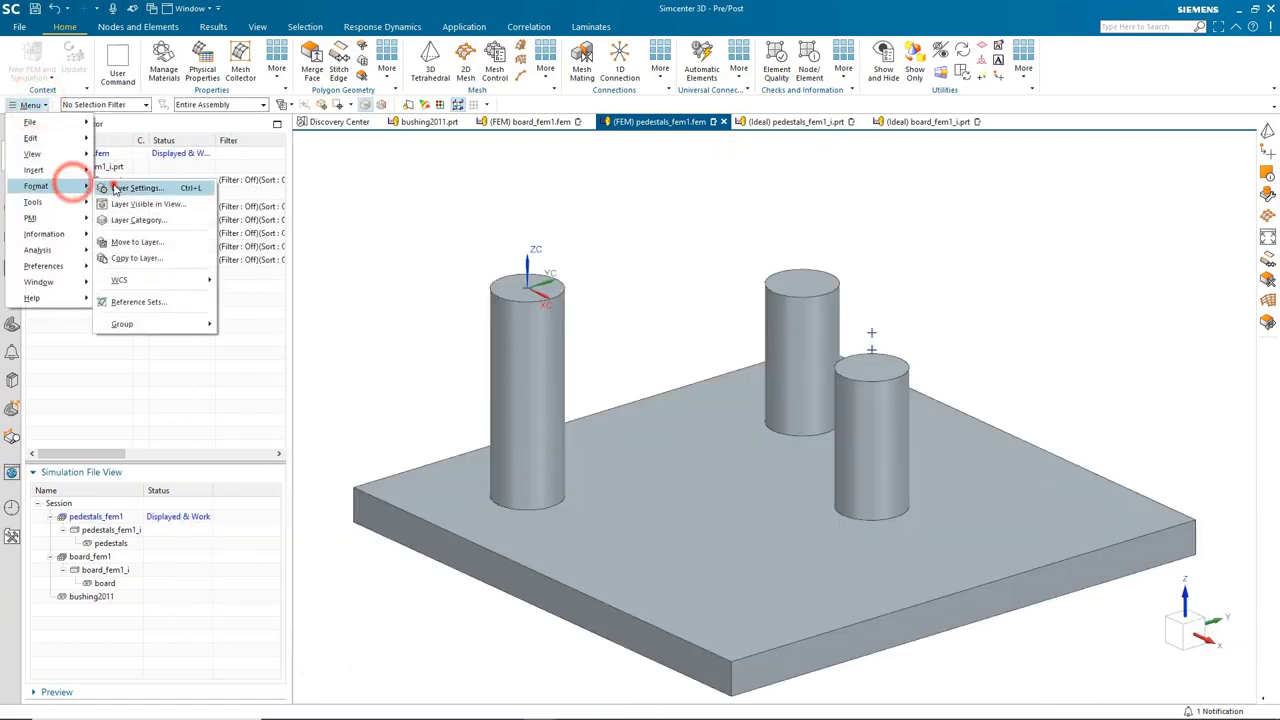
click(120, 181)
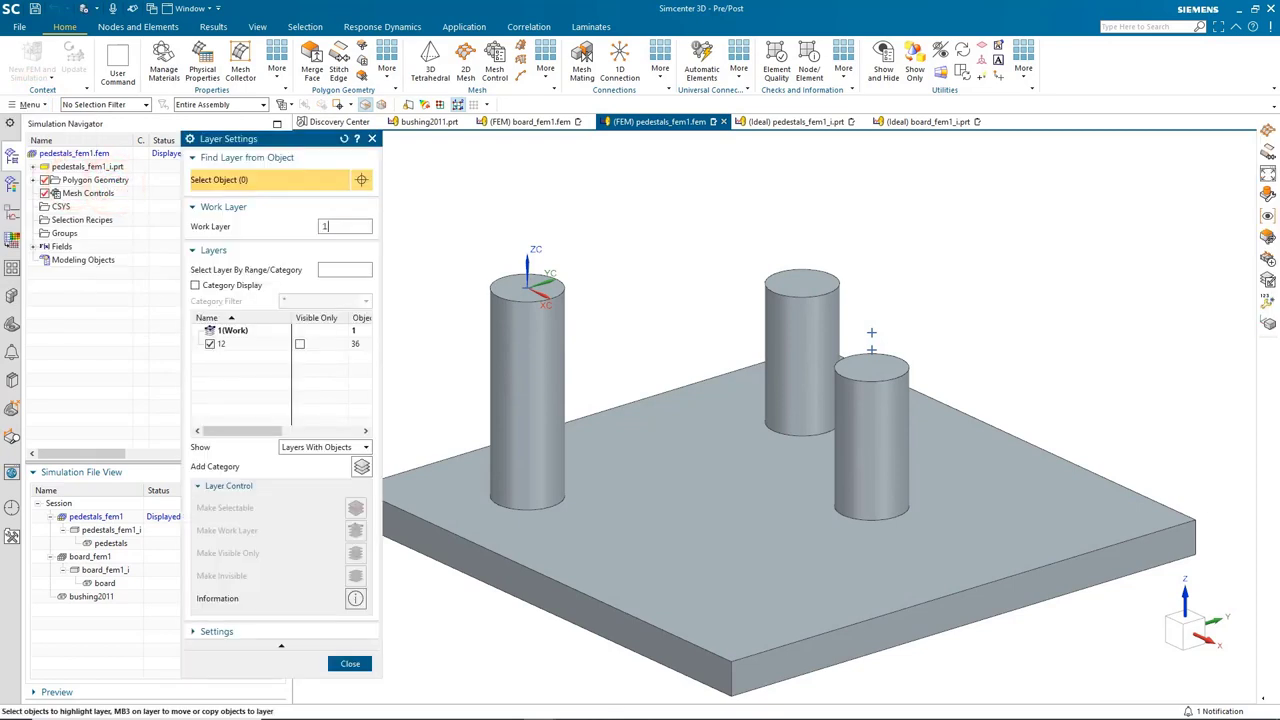
text(12)
key(Return)
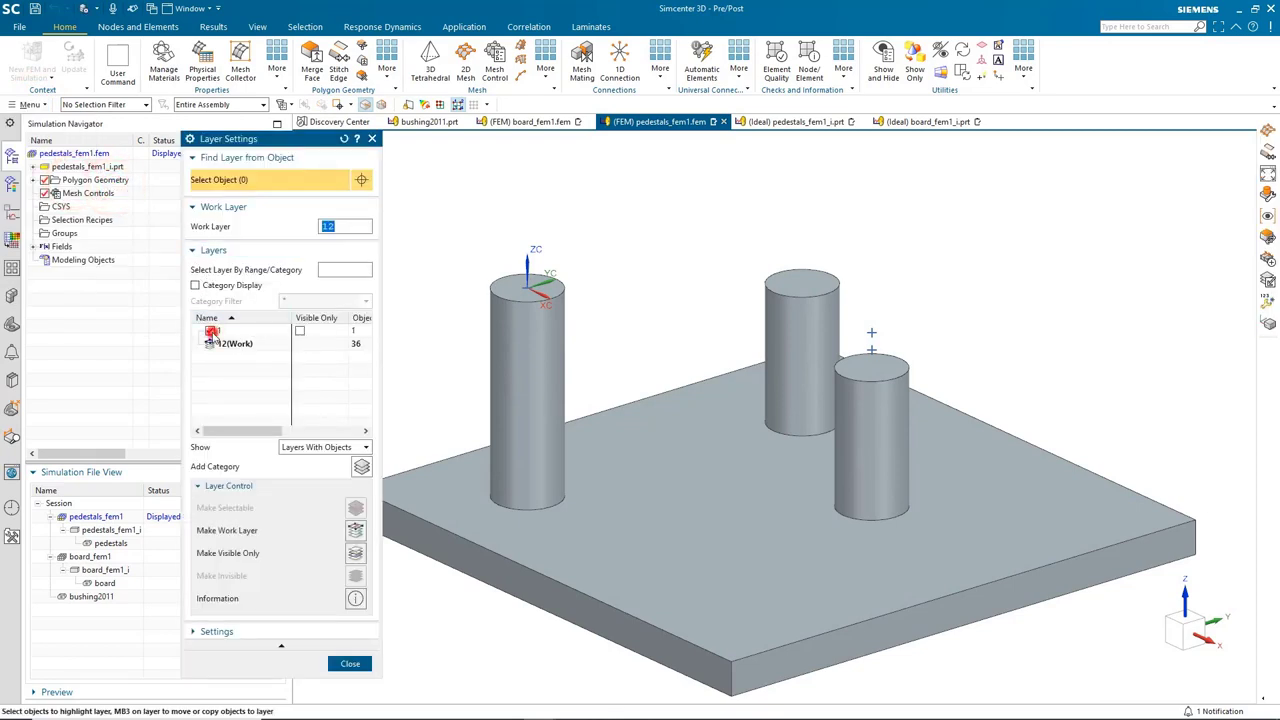
click(209, 331)
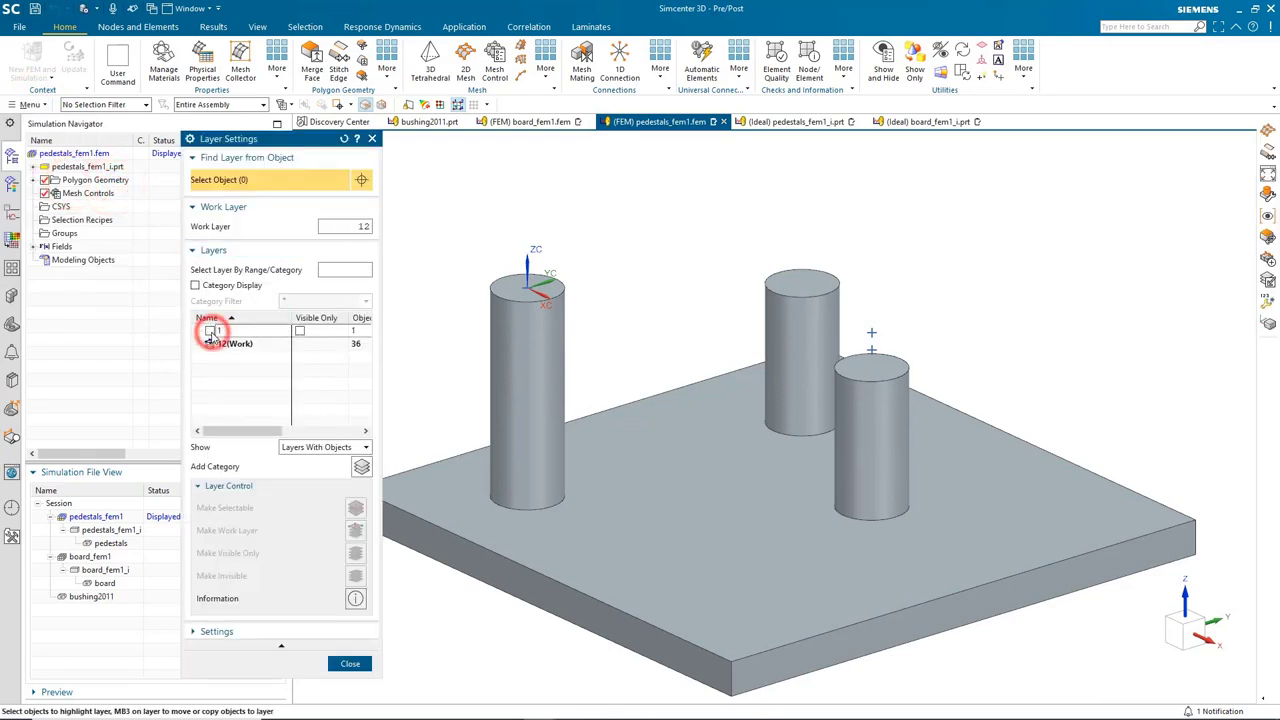
click(350, 663)
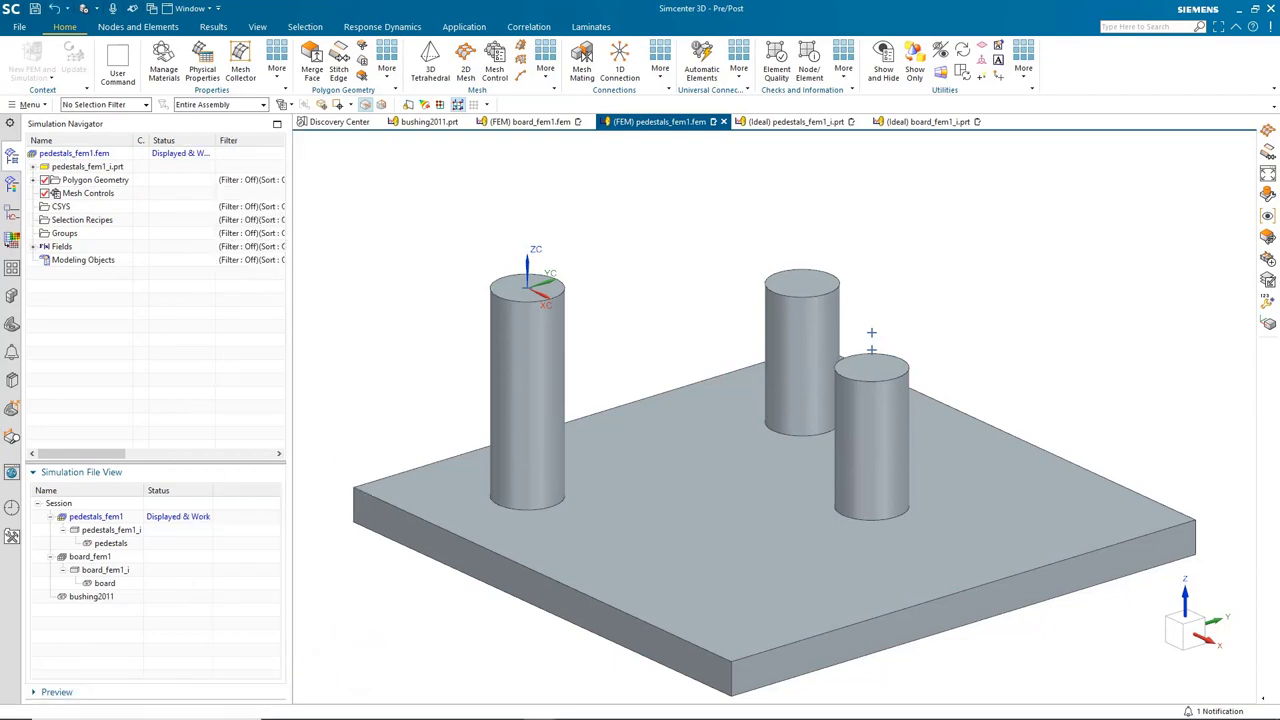
Mesh the pedestals body with CTETRA(10) tetrahedral elements at a 0.2 in element size
click(430, 62)
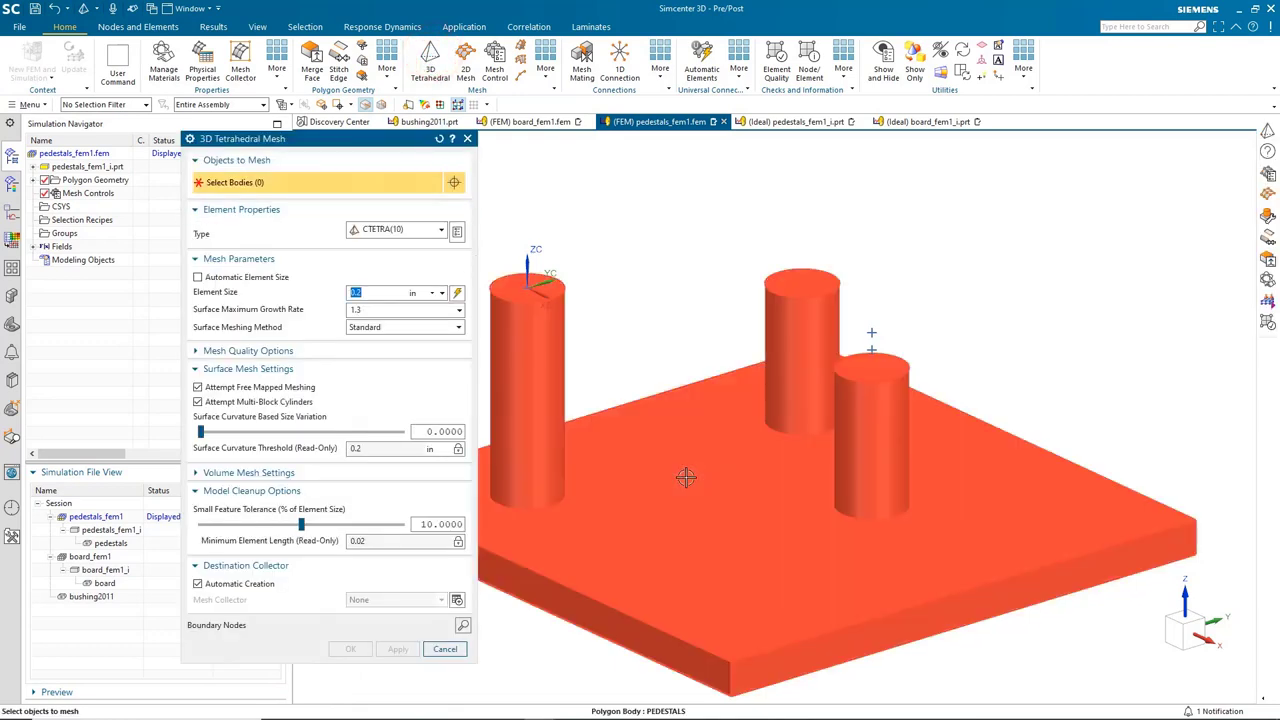
click(685, 477)
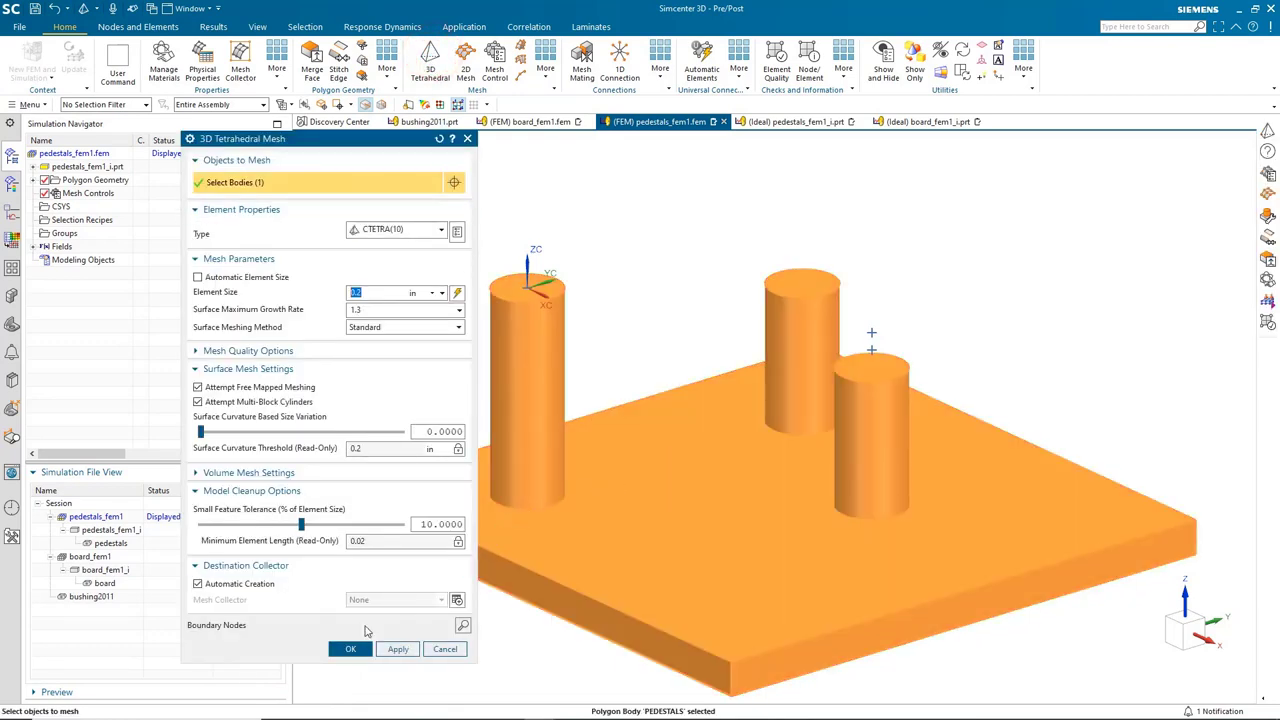
click(339, 653)
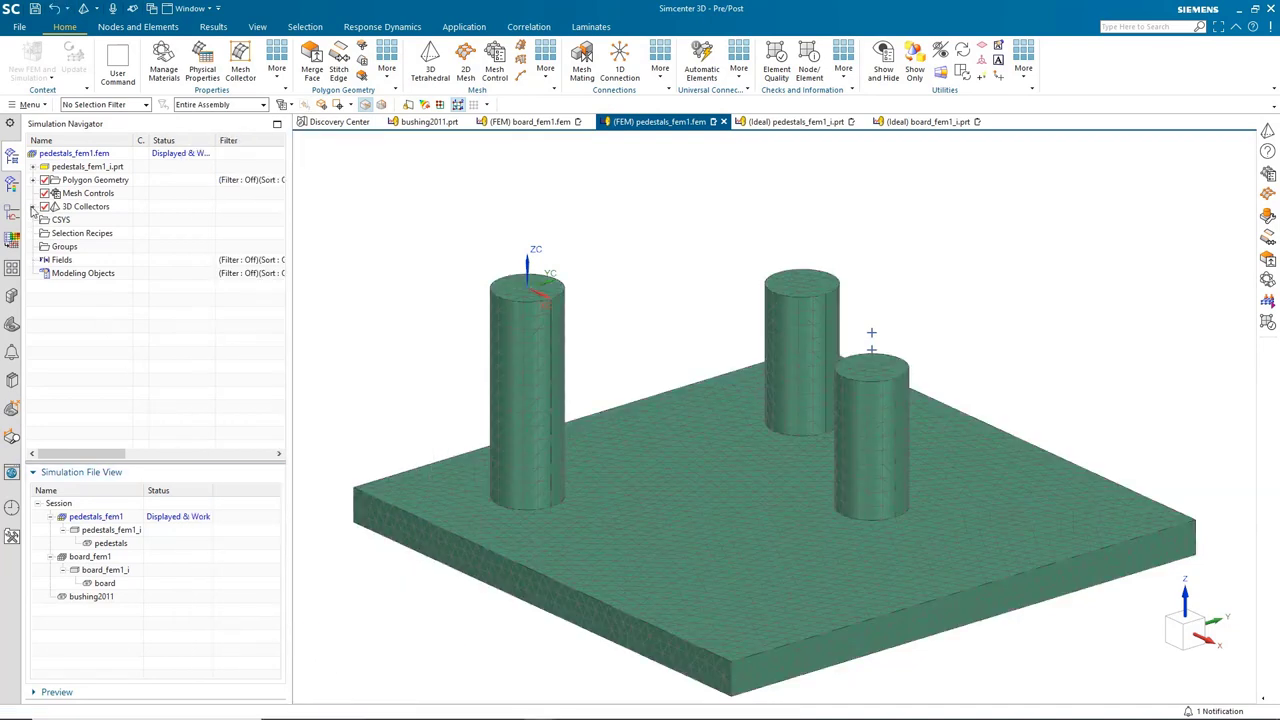
Inspect the PEDESTALS mesh collector and the material setting of its PSOLID property without changing them
click(33, 206)
right_click(82, 219)
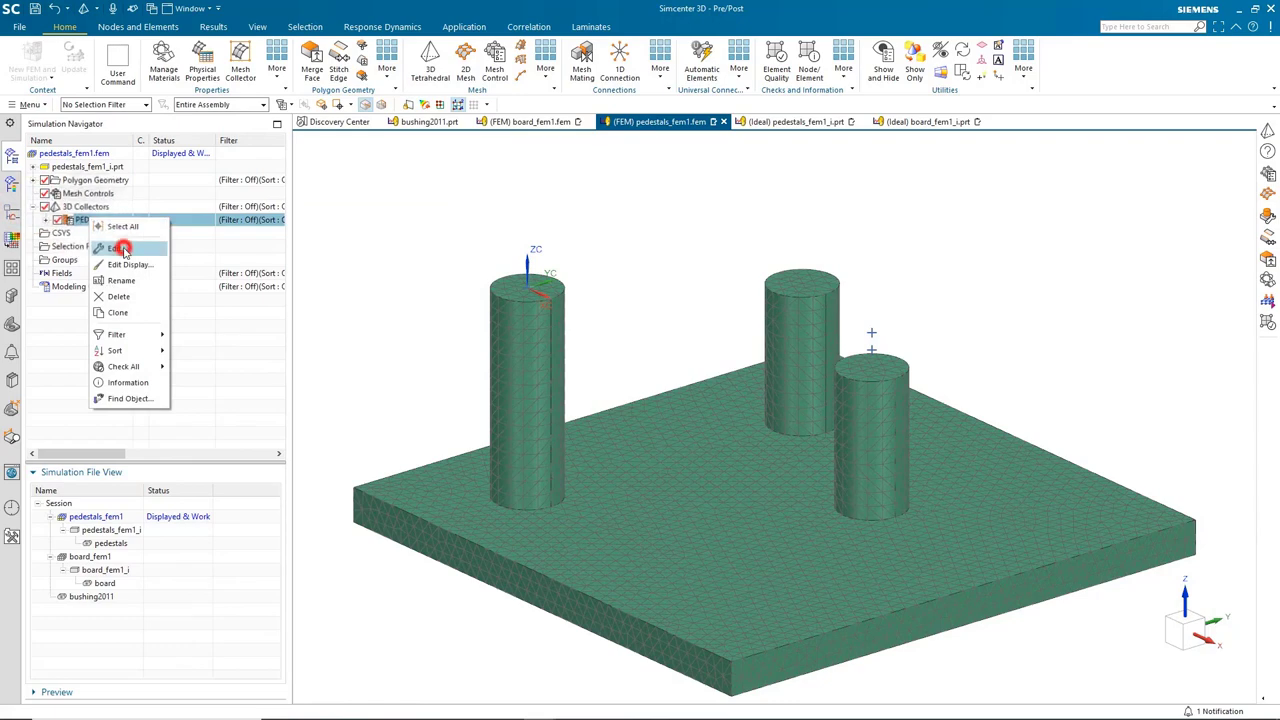
click(120, 249)
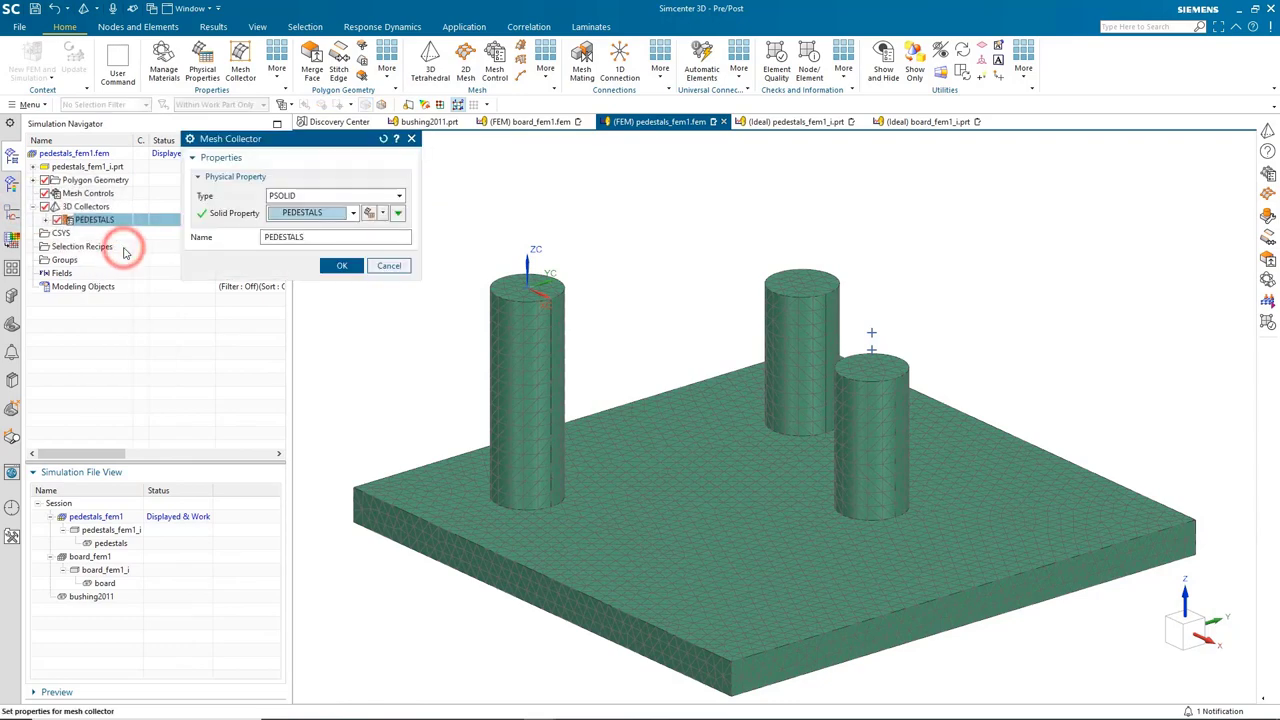
click(369, 213)
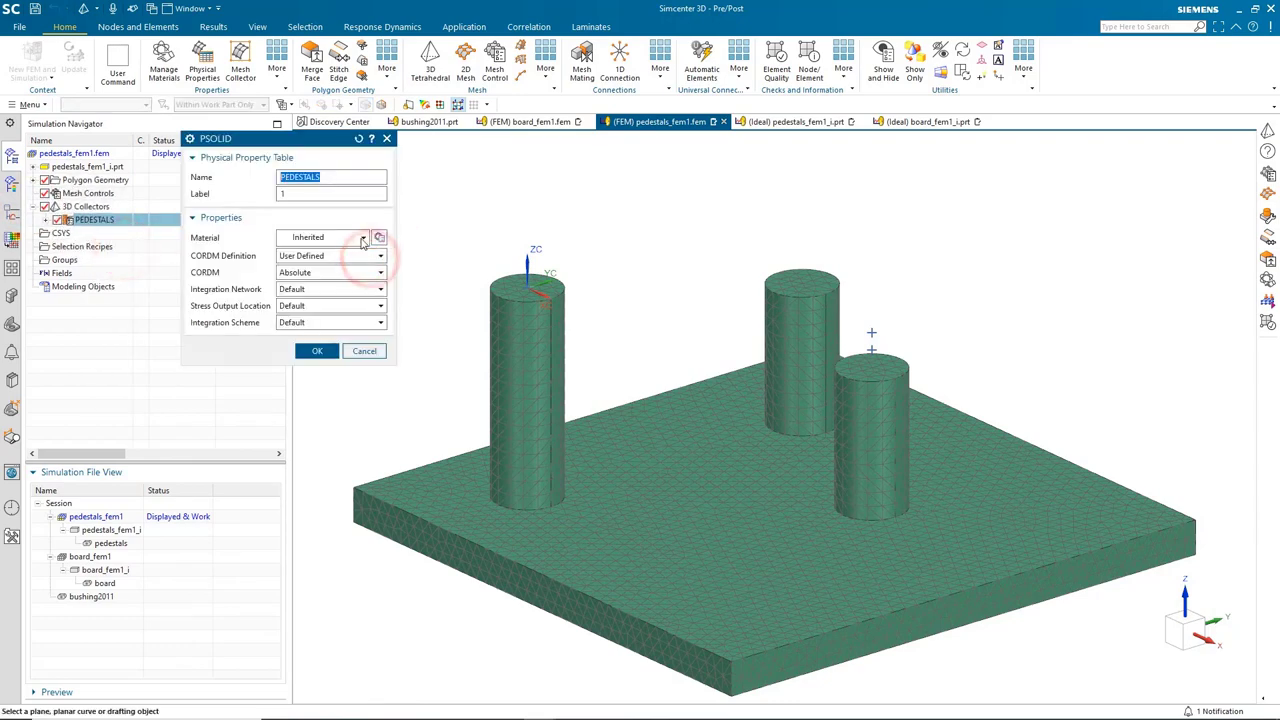
click(362, 239)
click(362, 238)
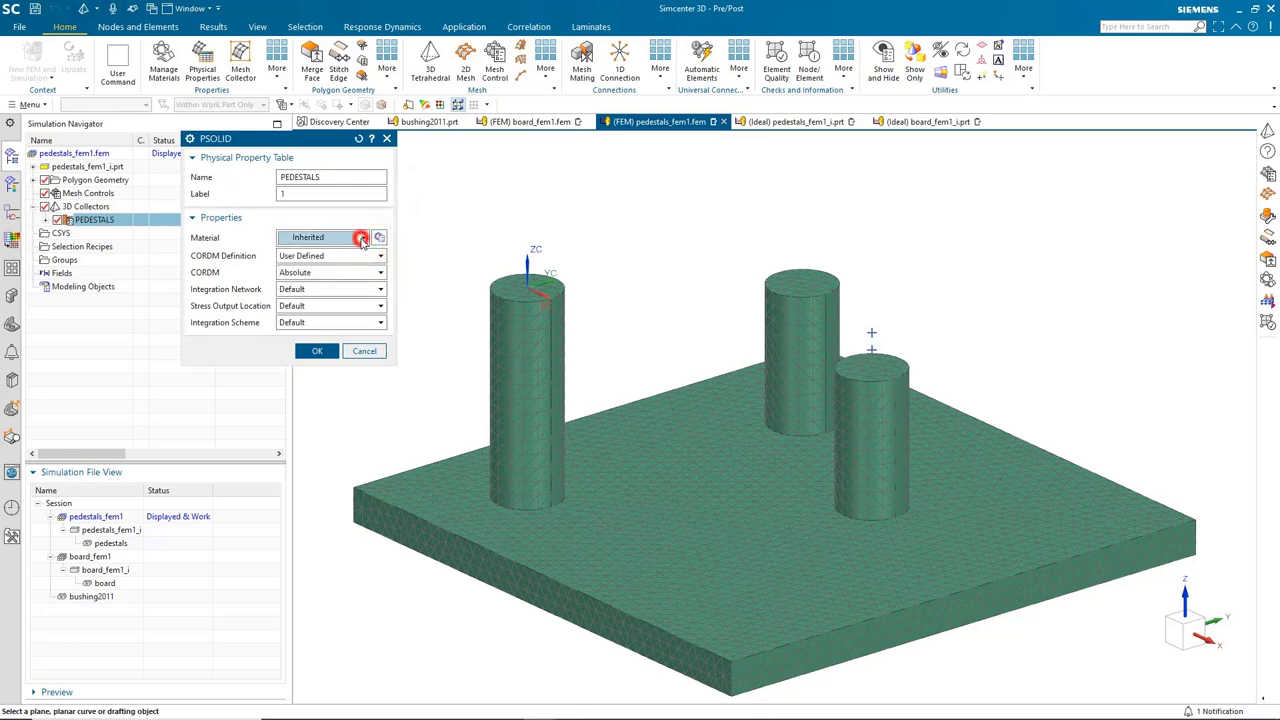
click(364, 351)
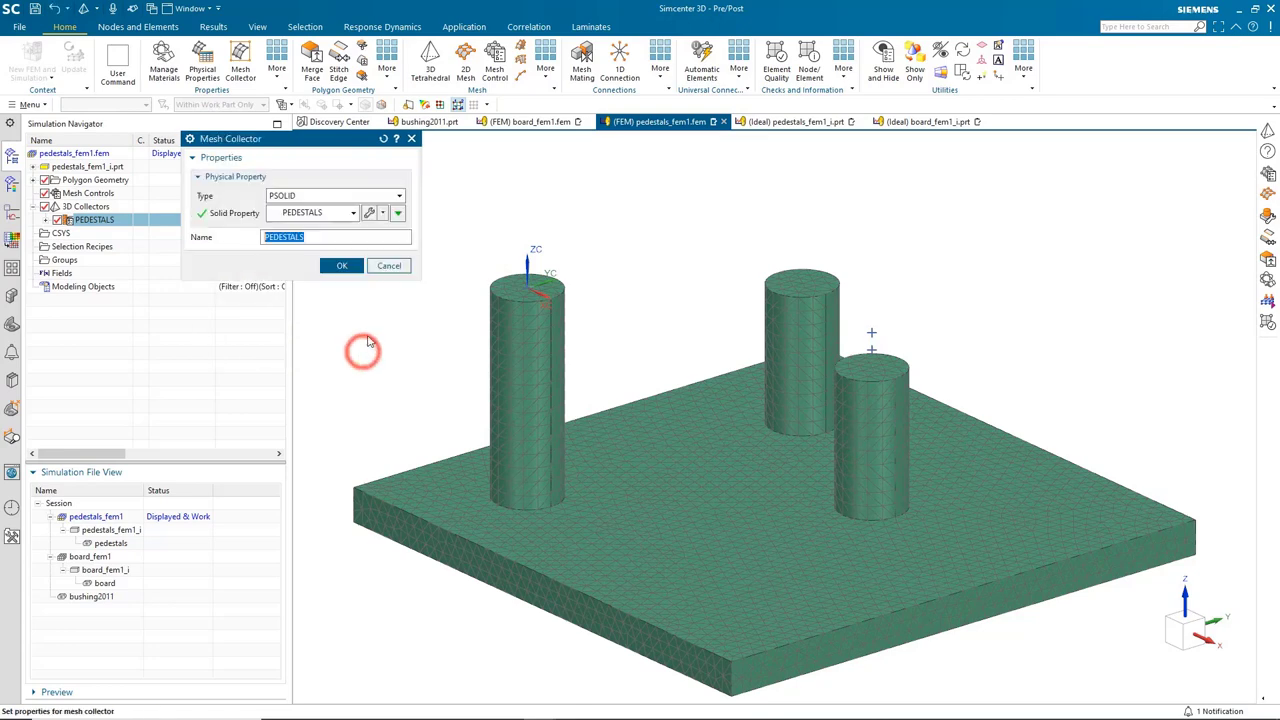
click(391, 266)
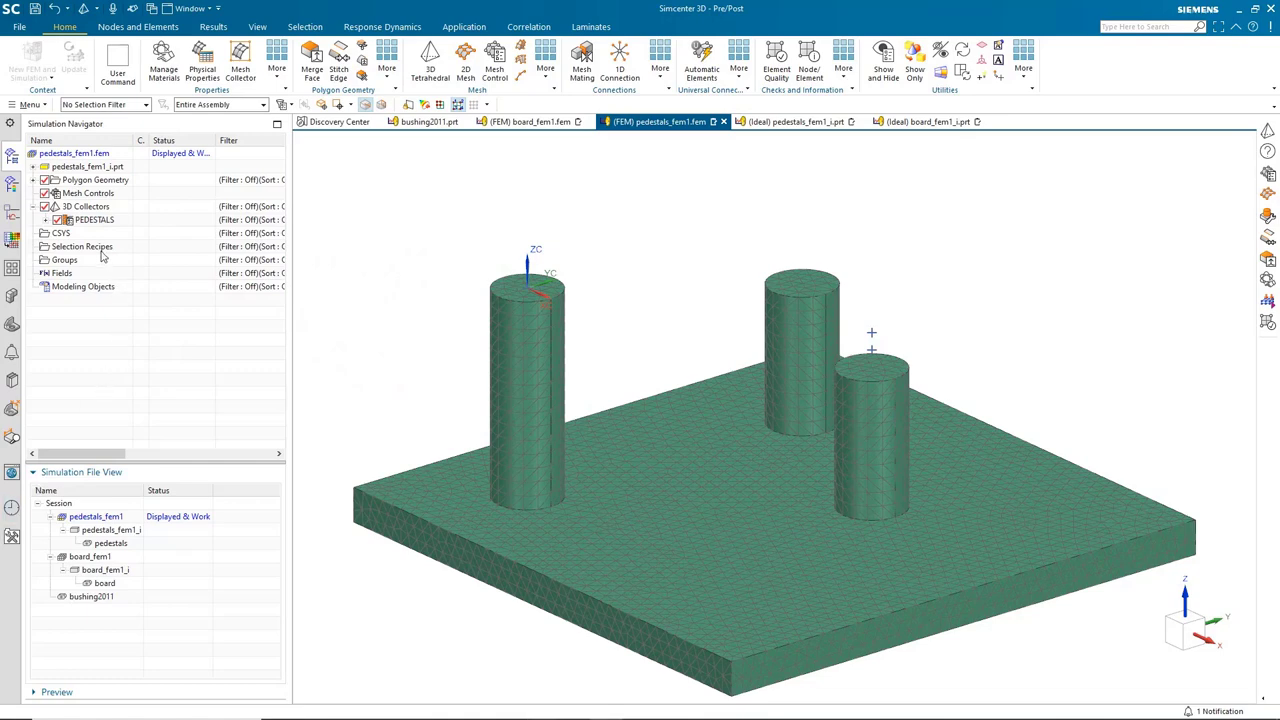
Start a new selection recipe named "pedestal face 1" using the Attribute strategy
right_click(102, 250)
click(125, 260)
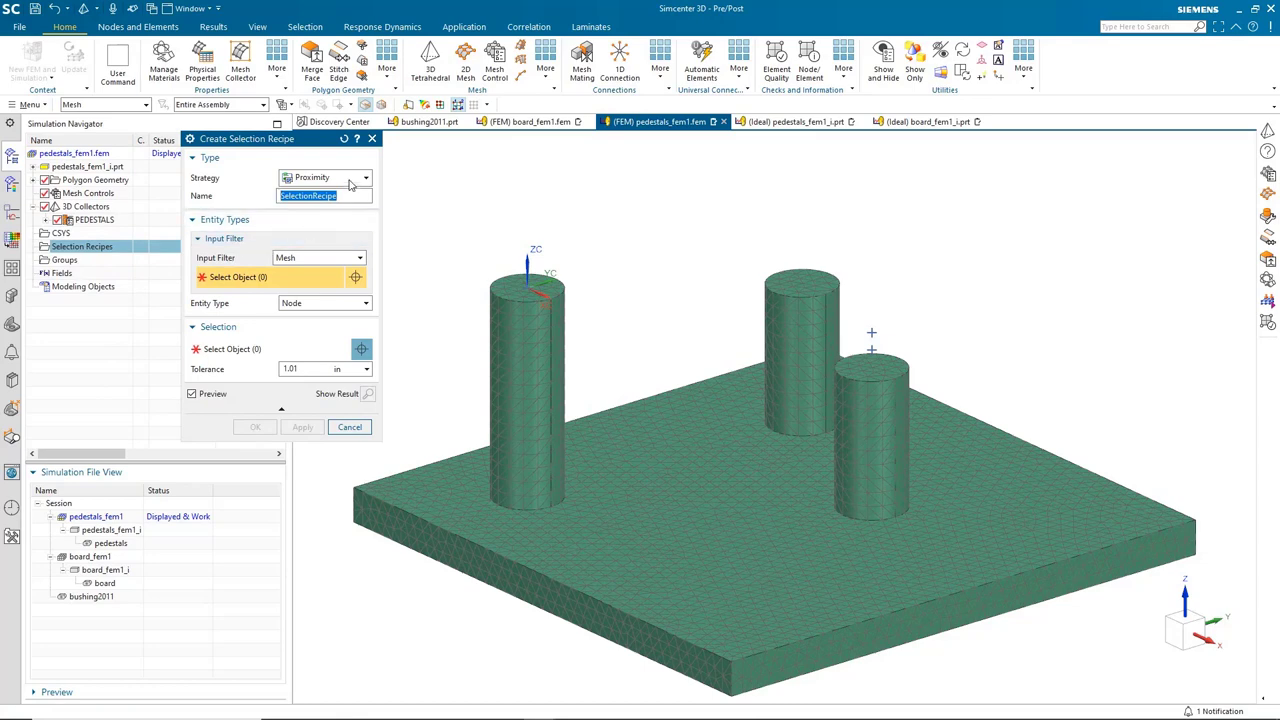
click(350, 180)
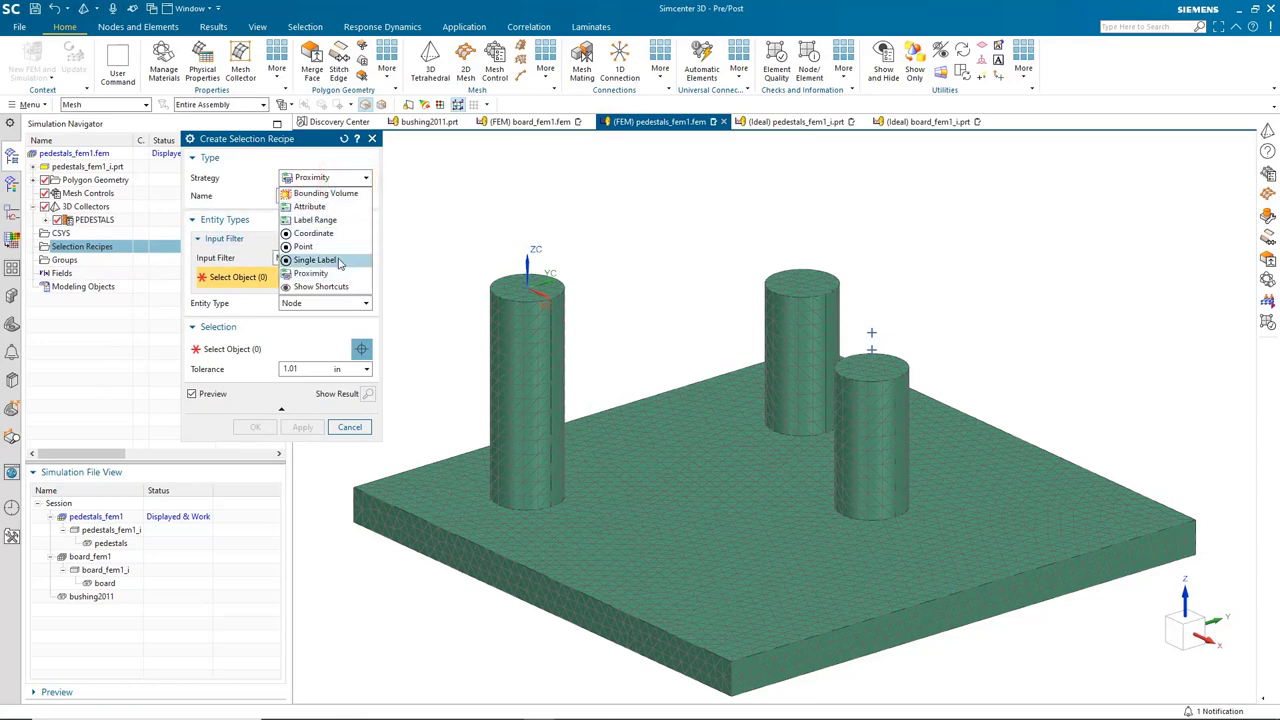
click(338, 206)
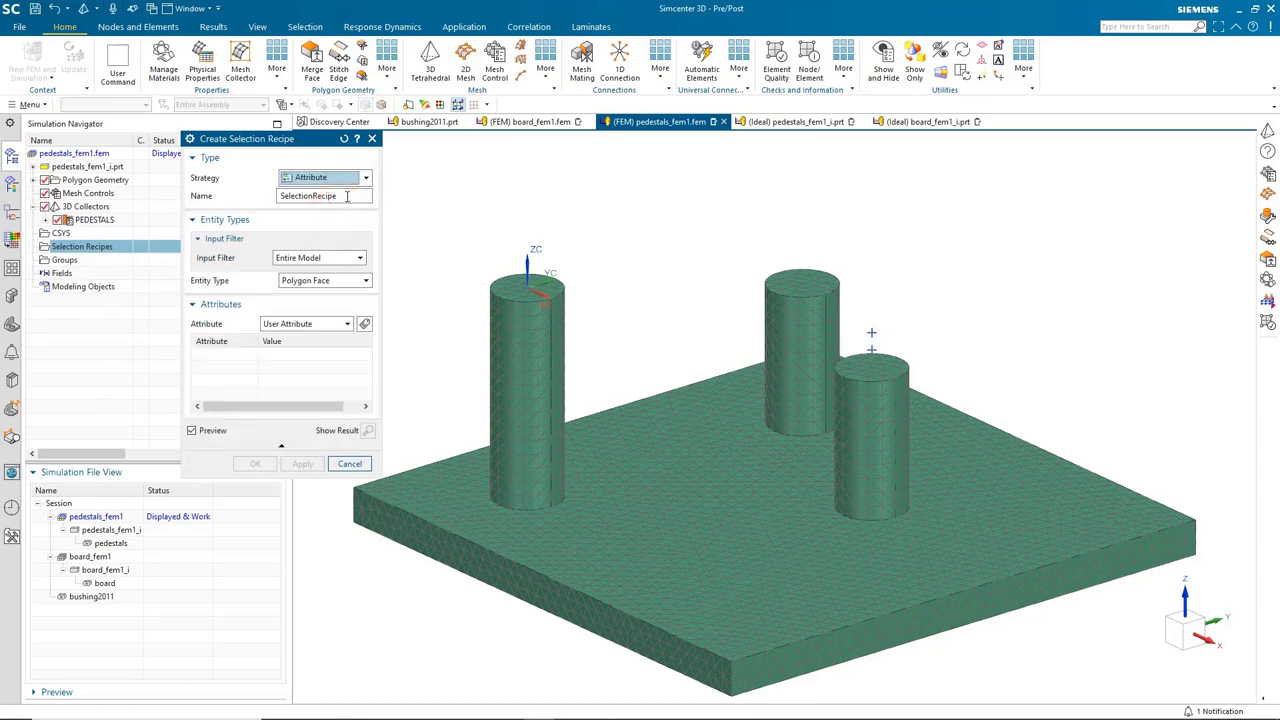
double_click(347, 196)
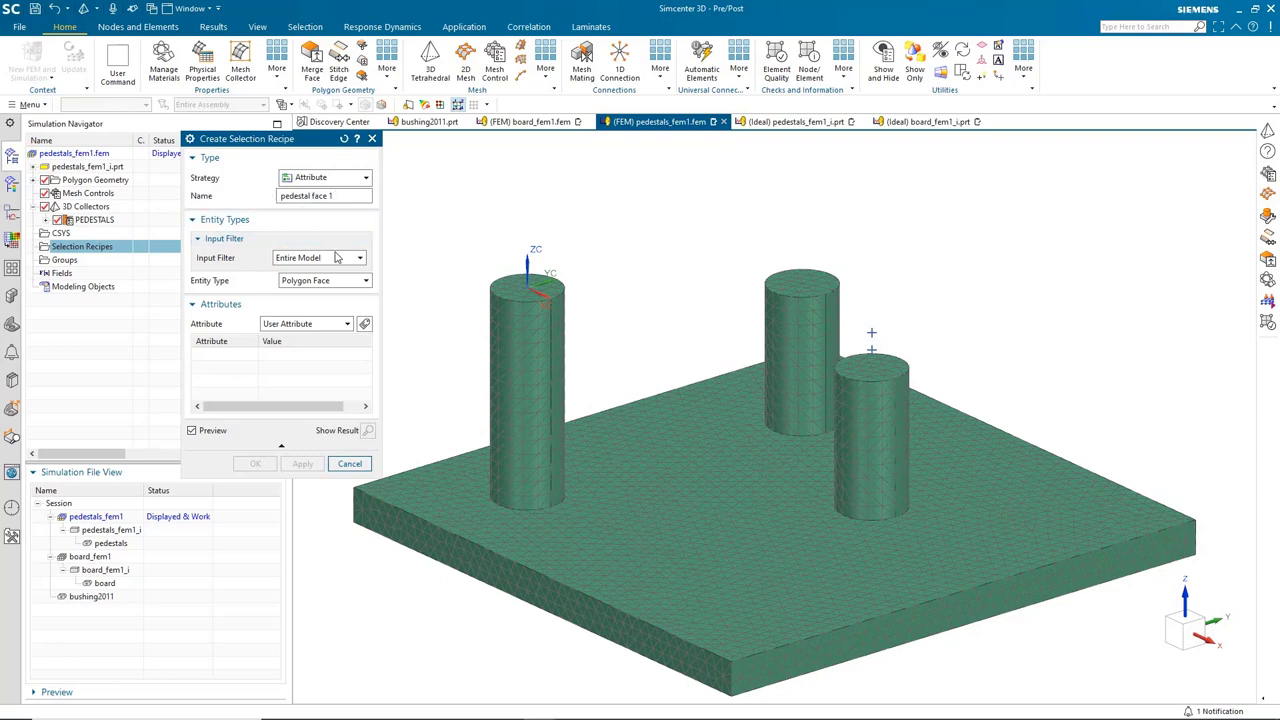
Add a String user attribute titled "pedestal face" with the single value 1 and create the polygon face recipe
click(346, 324)
click(344, 323)
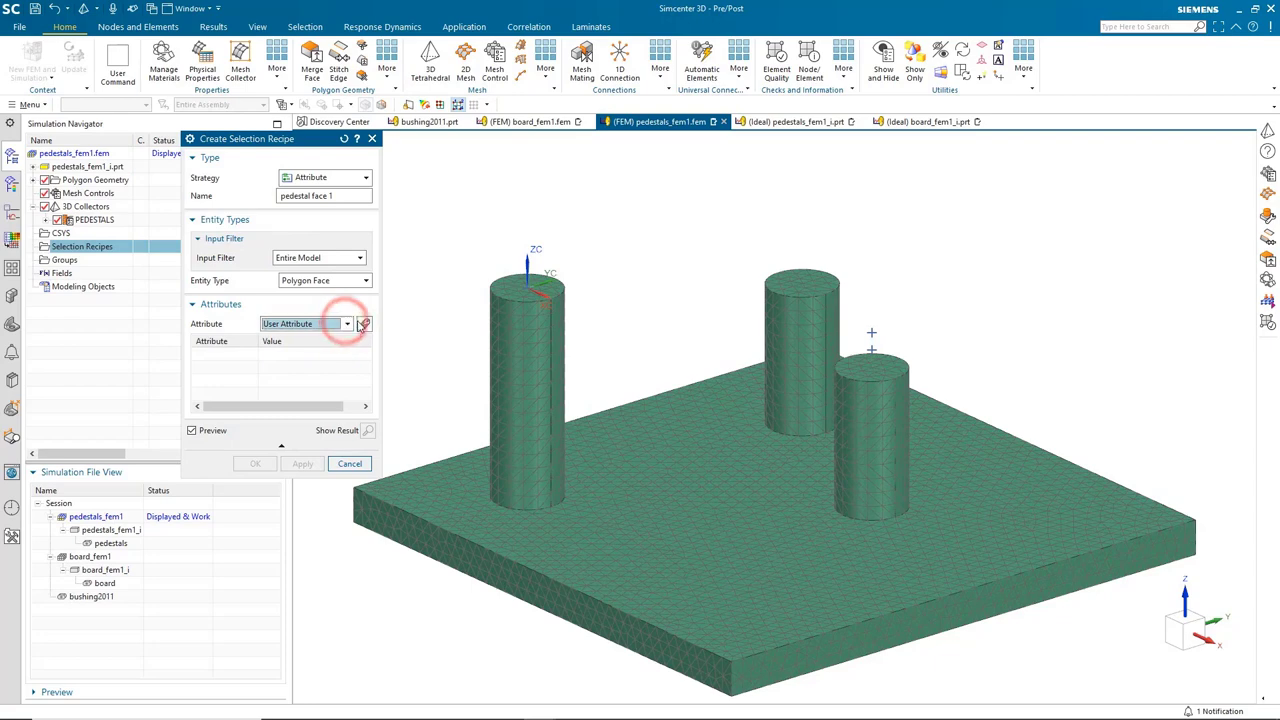
click(364, 324)
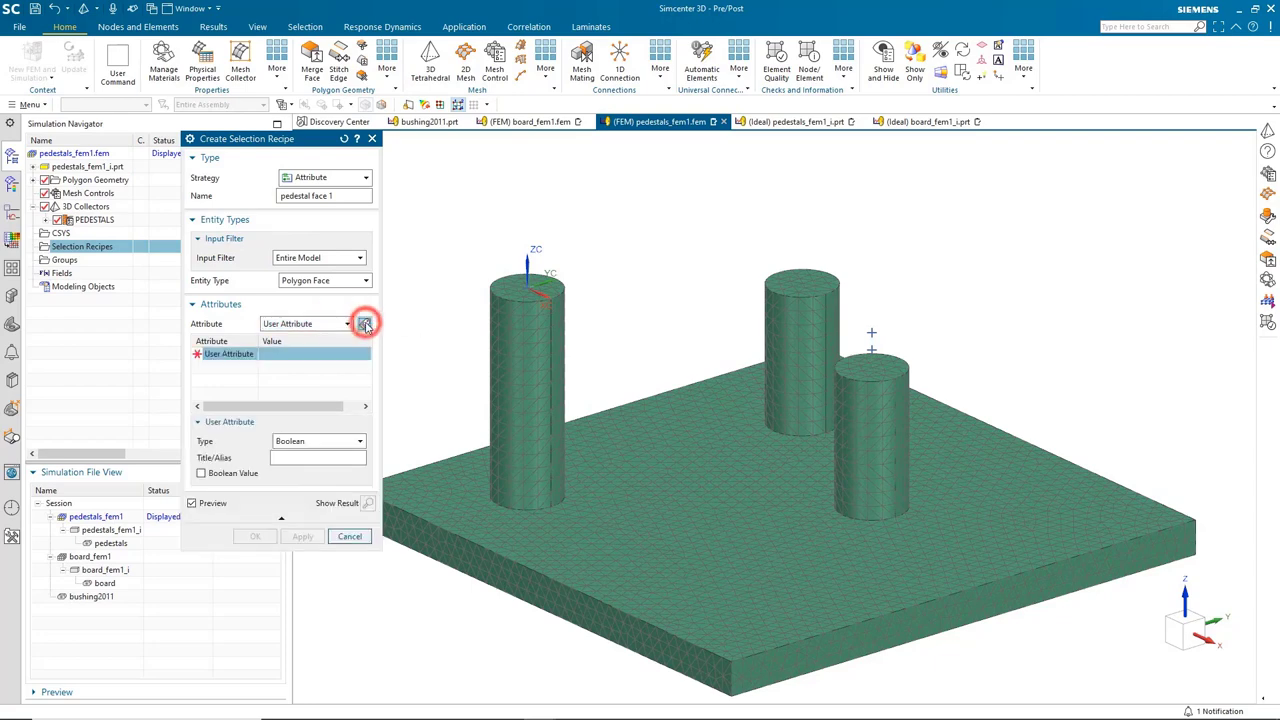
click(349, 443)
click(315, 492)
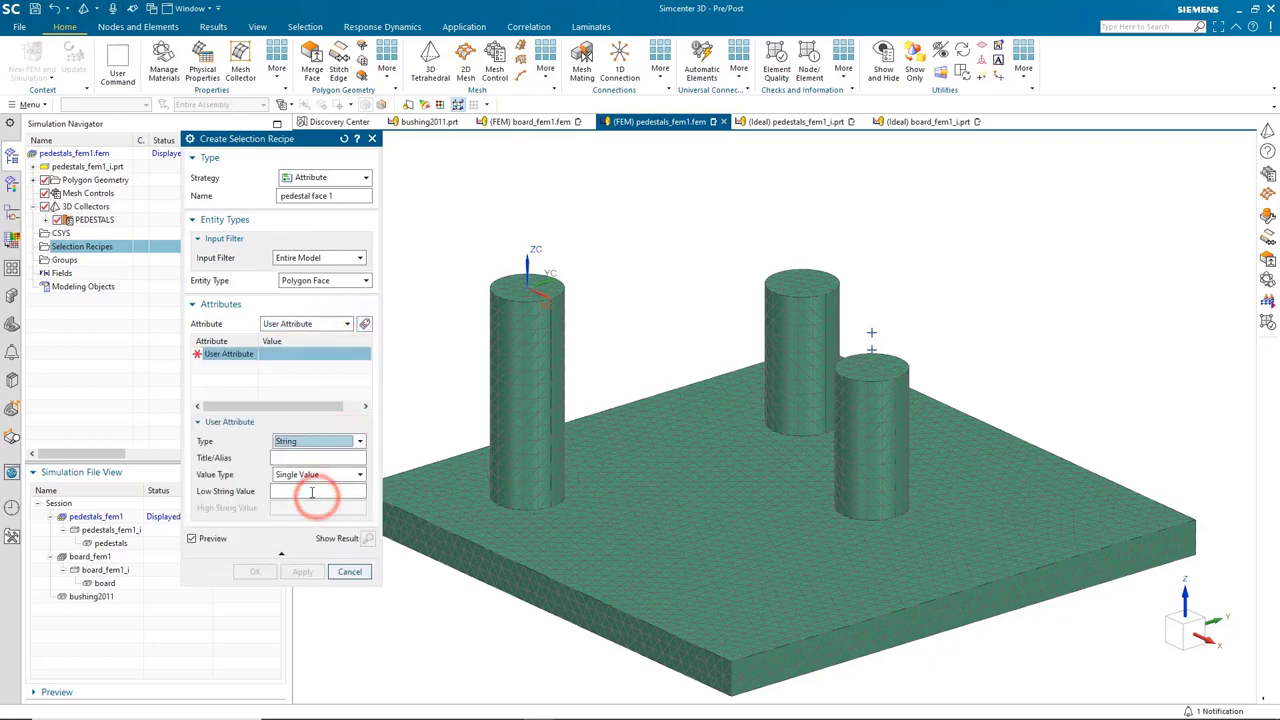
click(296, 458)
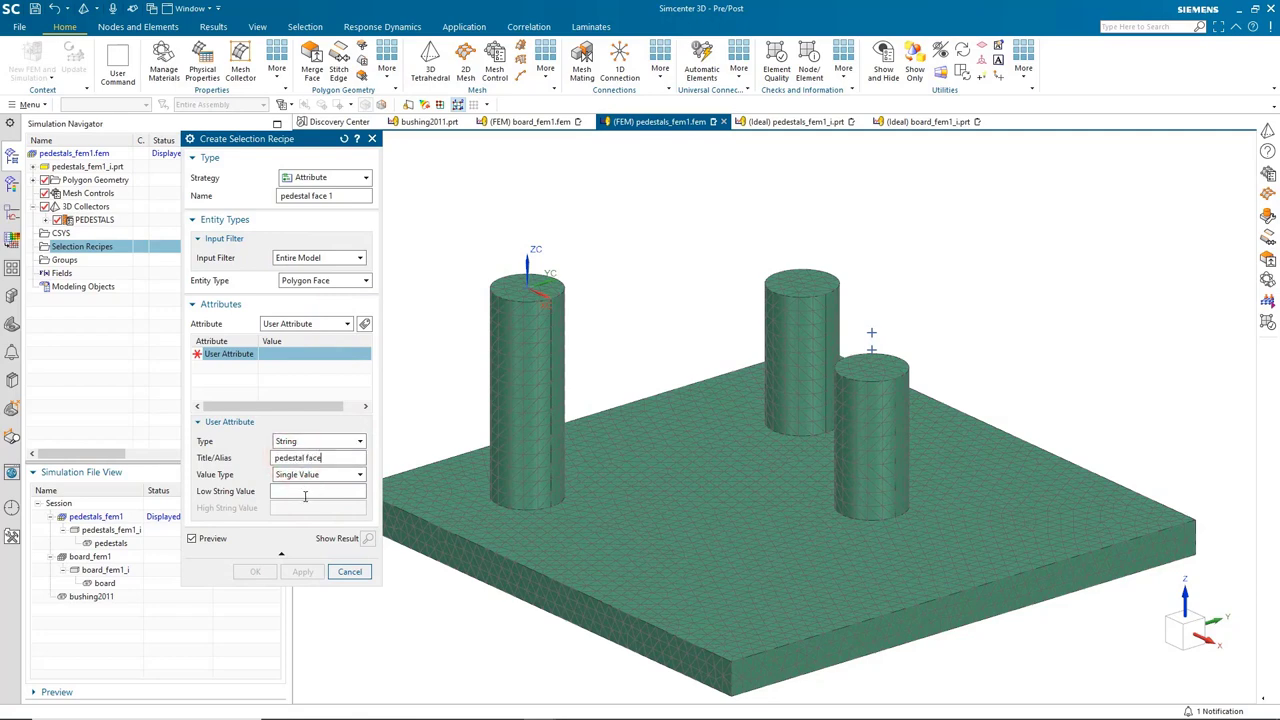
text(1)
key(Tab)
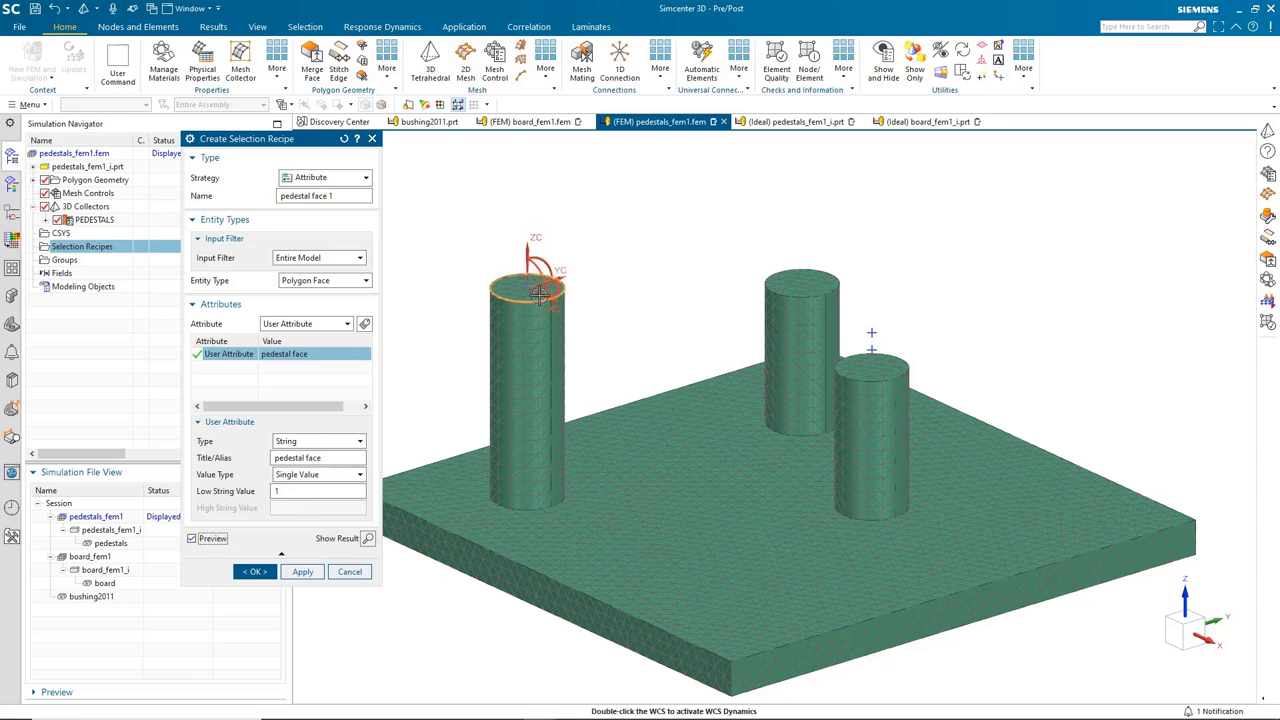
click(254, 572)
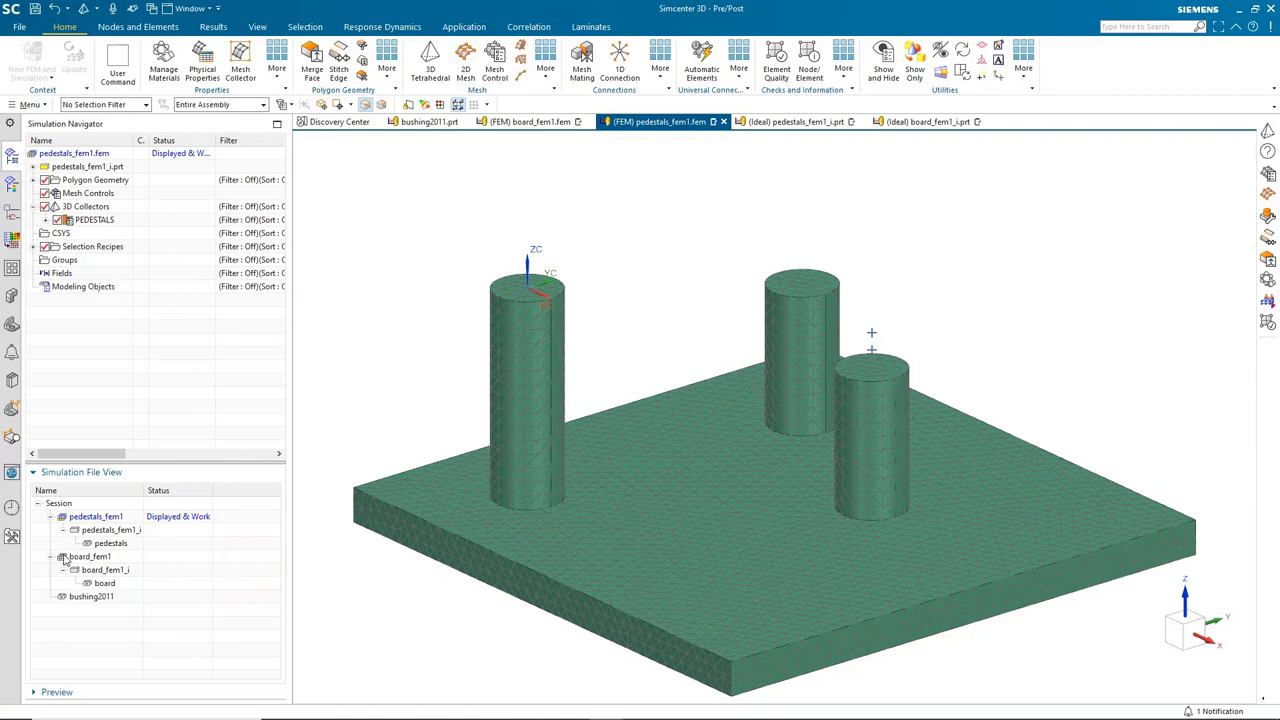
Display bushing2011 and create a Simcenter Nastran structural assembly FEM from it as bushing2011_assyfem1.afm
double_click(90, 597)
right_click(88, 597)
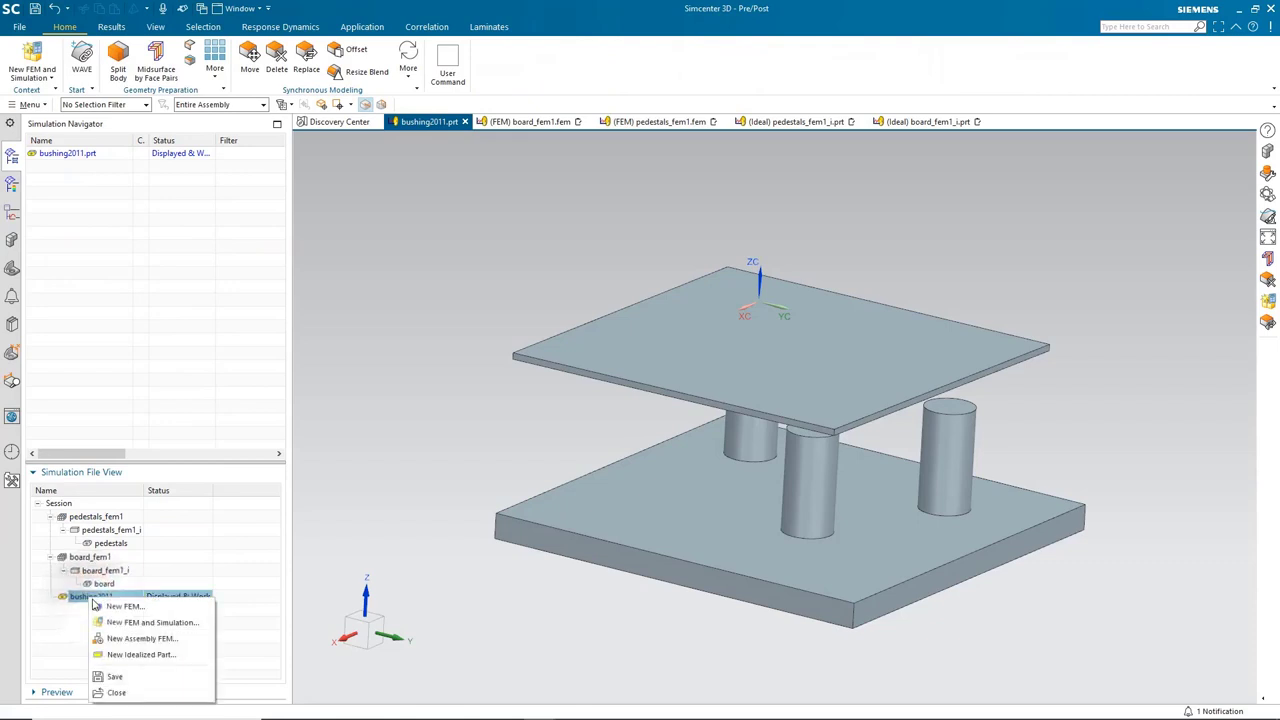
click(130, 639)
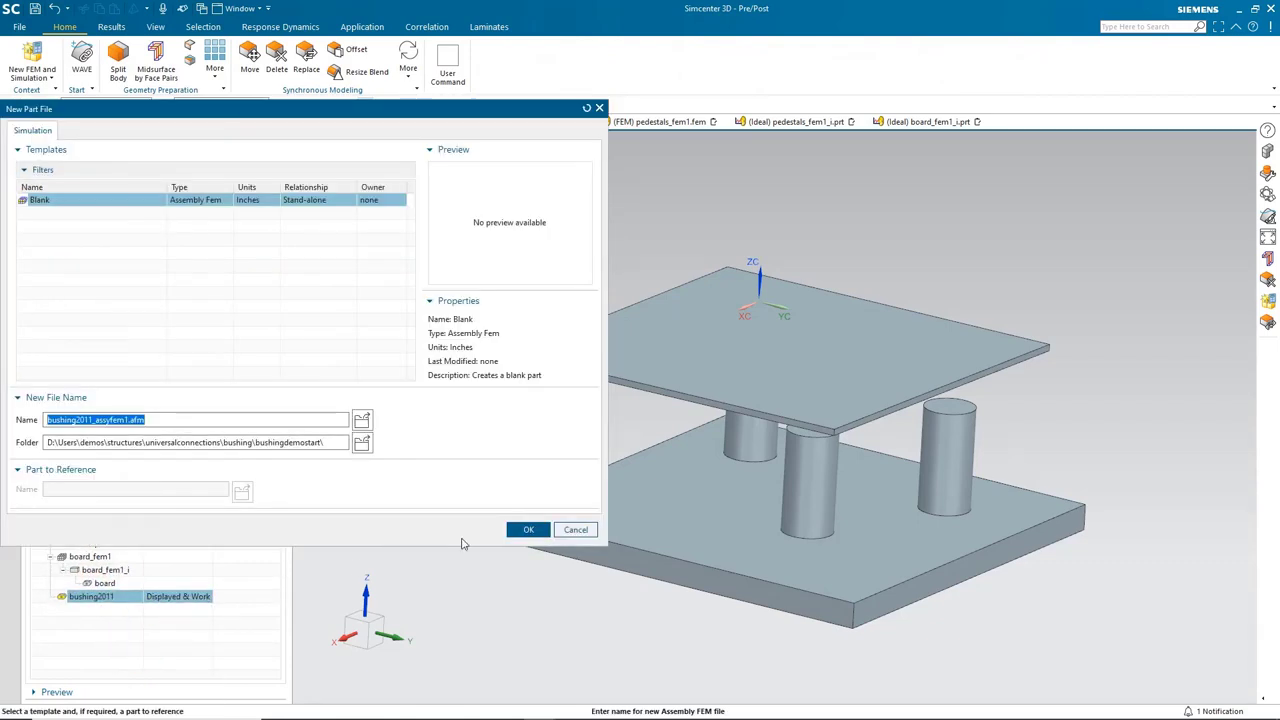
click(524, 530)
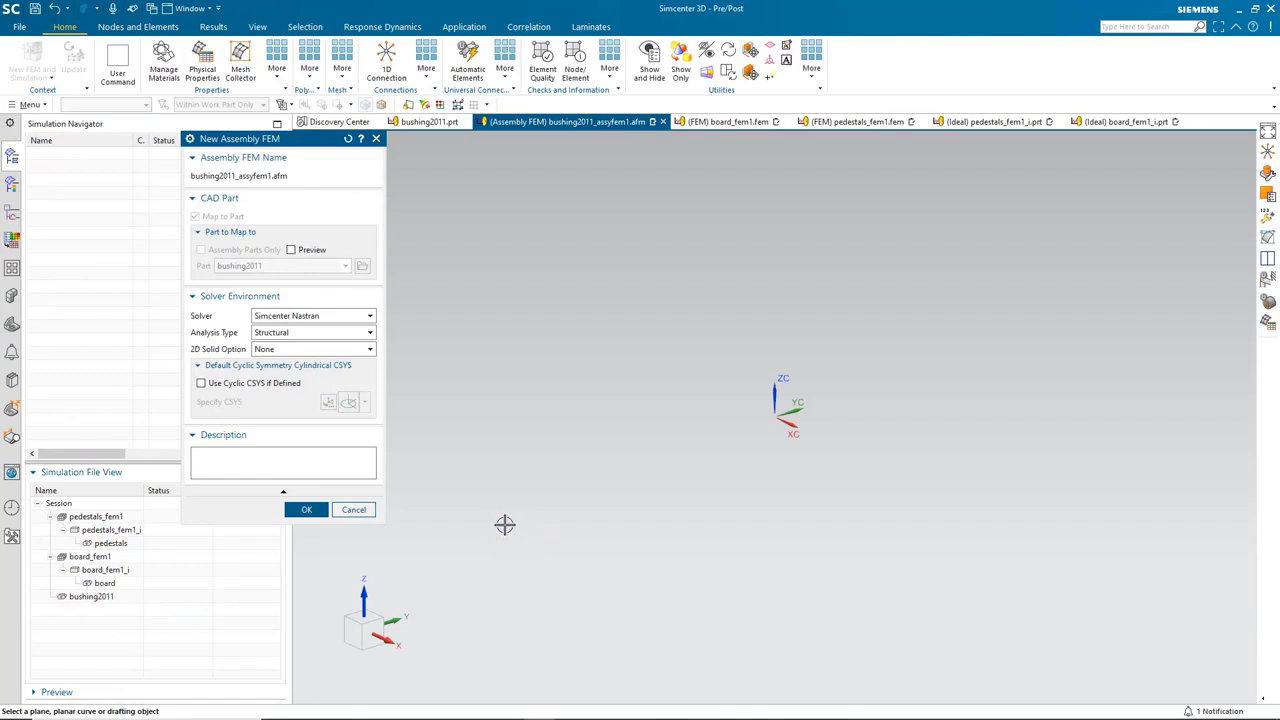
click(309, 510)
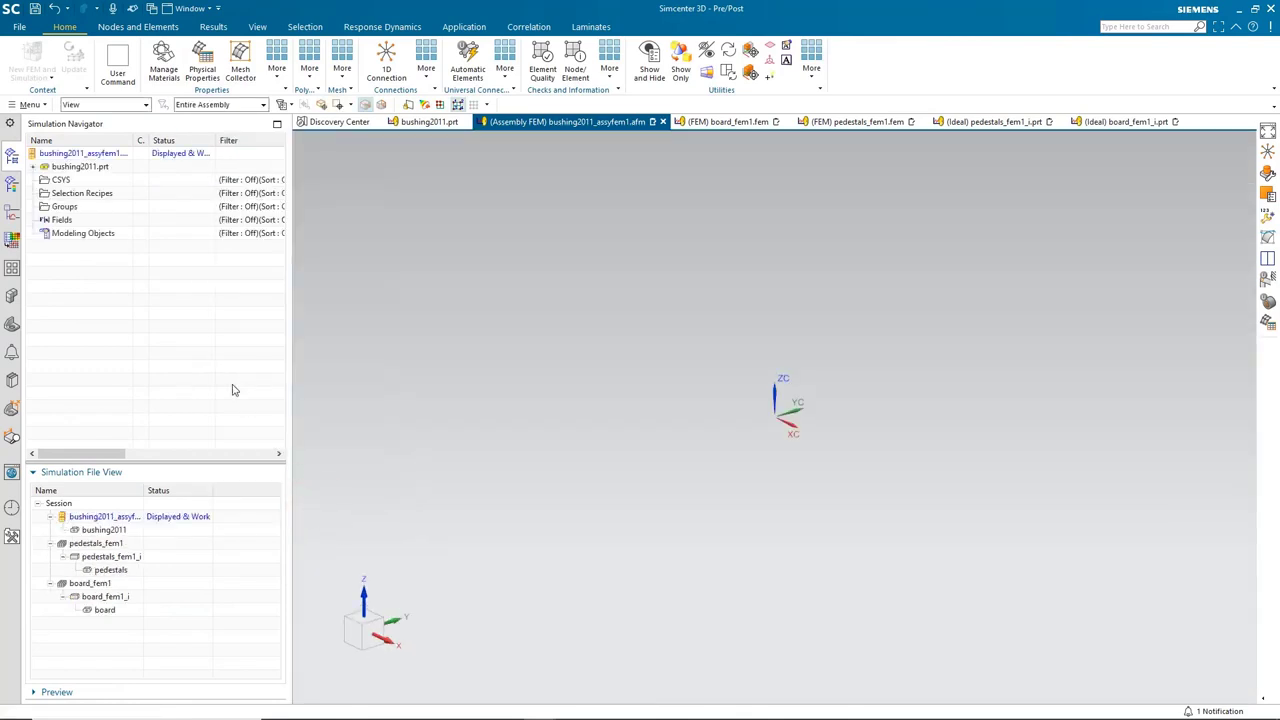
Map the pedestals and board components individually to pedestals_fem1 and board_fem1, listing only associated models and using the Use Original layer option
click(34, 167)
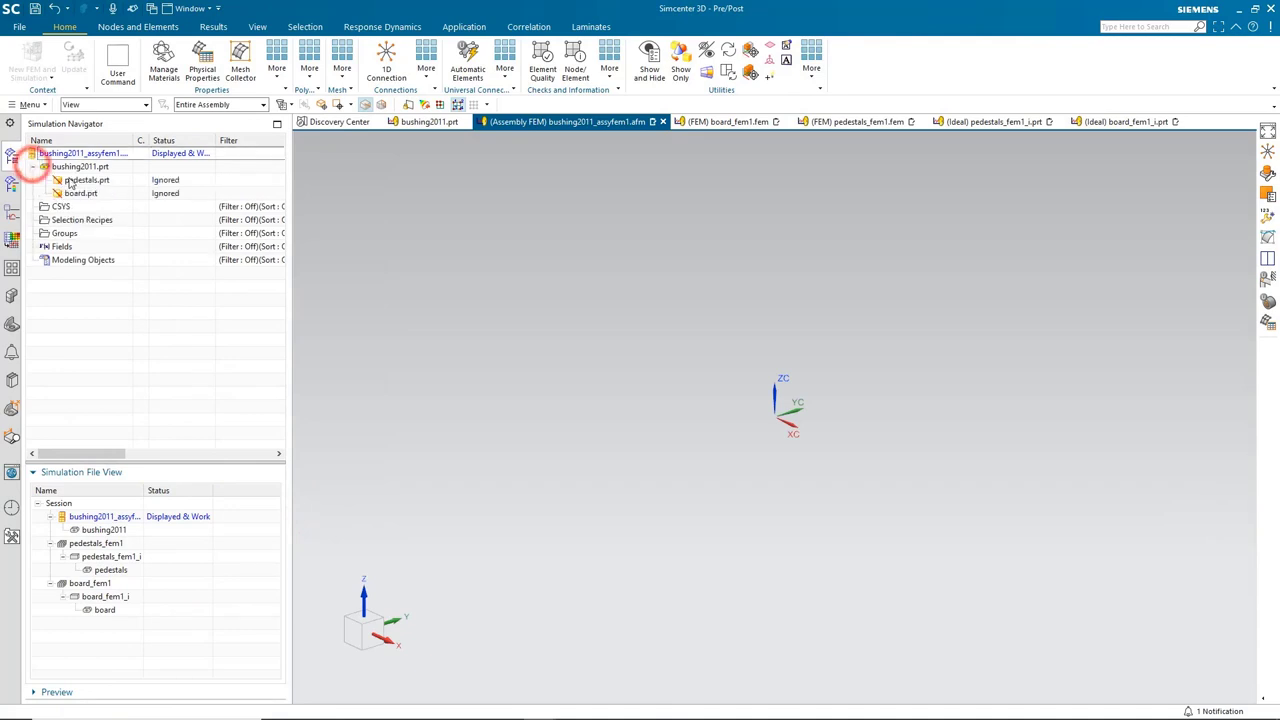
click(79, 180)
ctrl+click(82, 193)
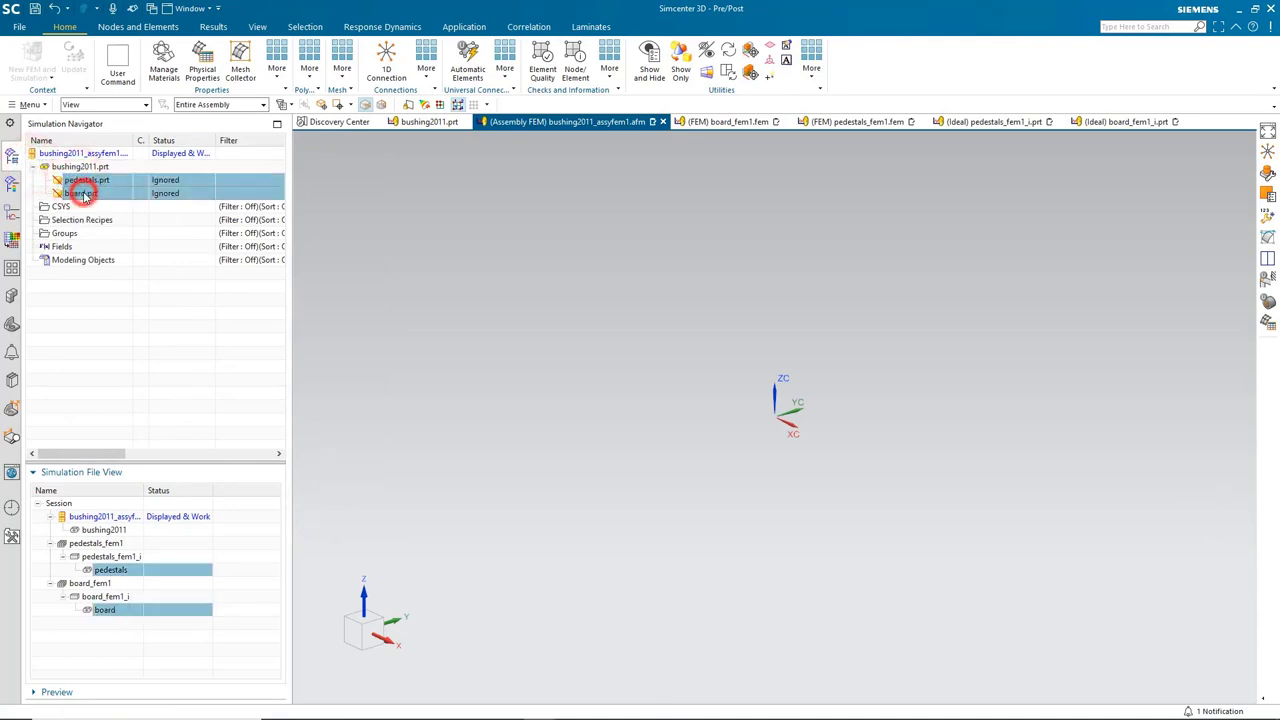
right_click(84, 194)
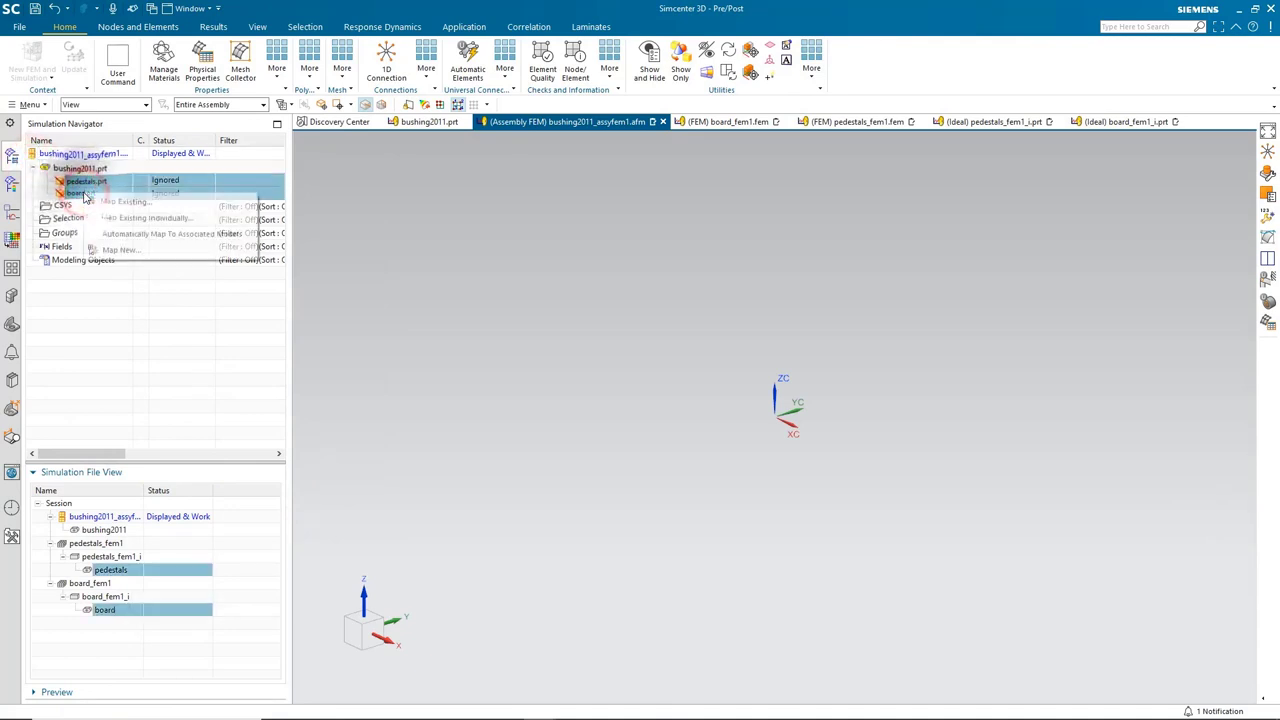
click(133, 220)
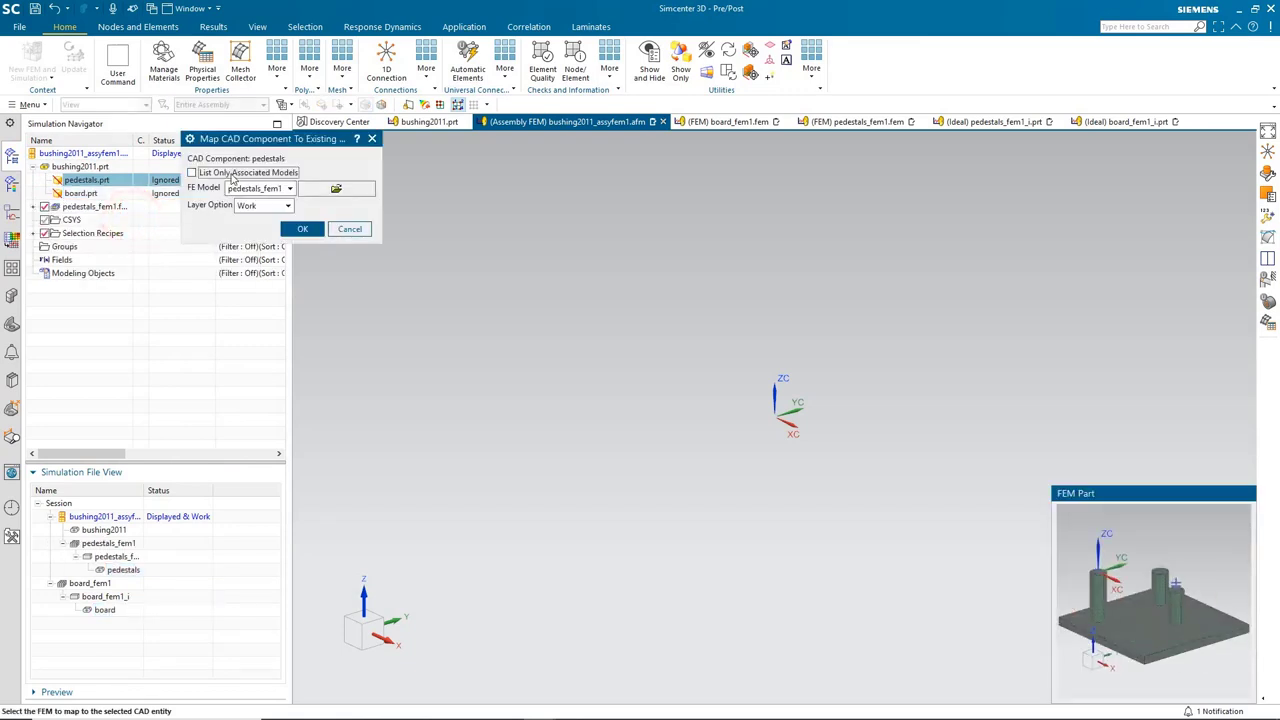
click(232, 177)
click(270, 207)
click(268, 228)
click(302, 230)
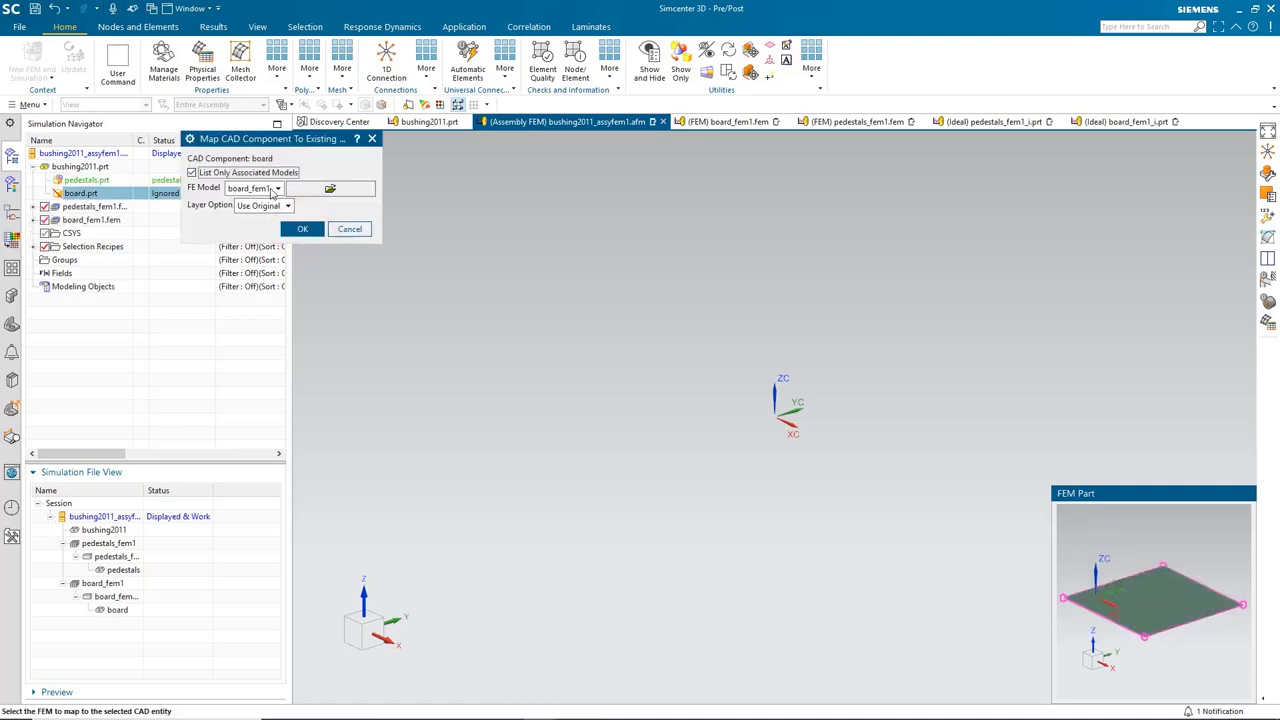
click(300, 229)
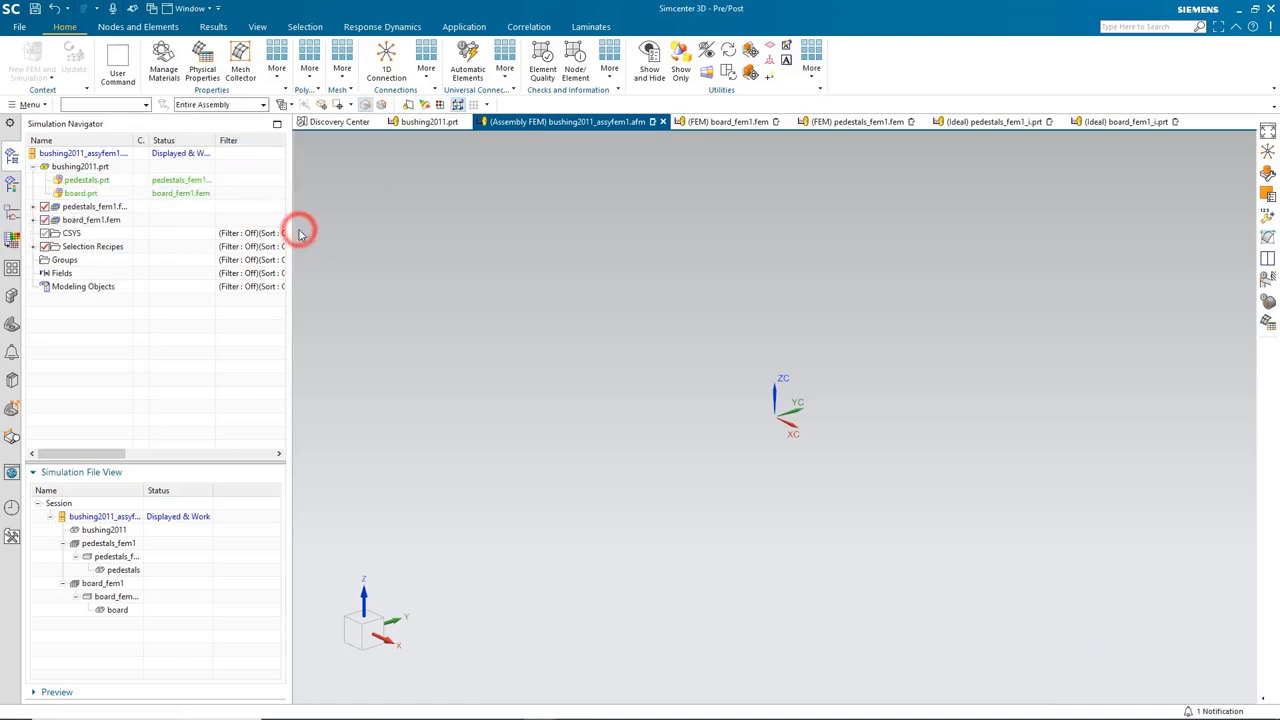
Make layer 11 the work layer, turn on layer 12 and turn off layer 1 in the layer settings
click(30, 104)
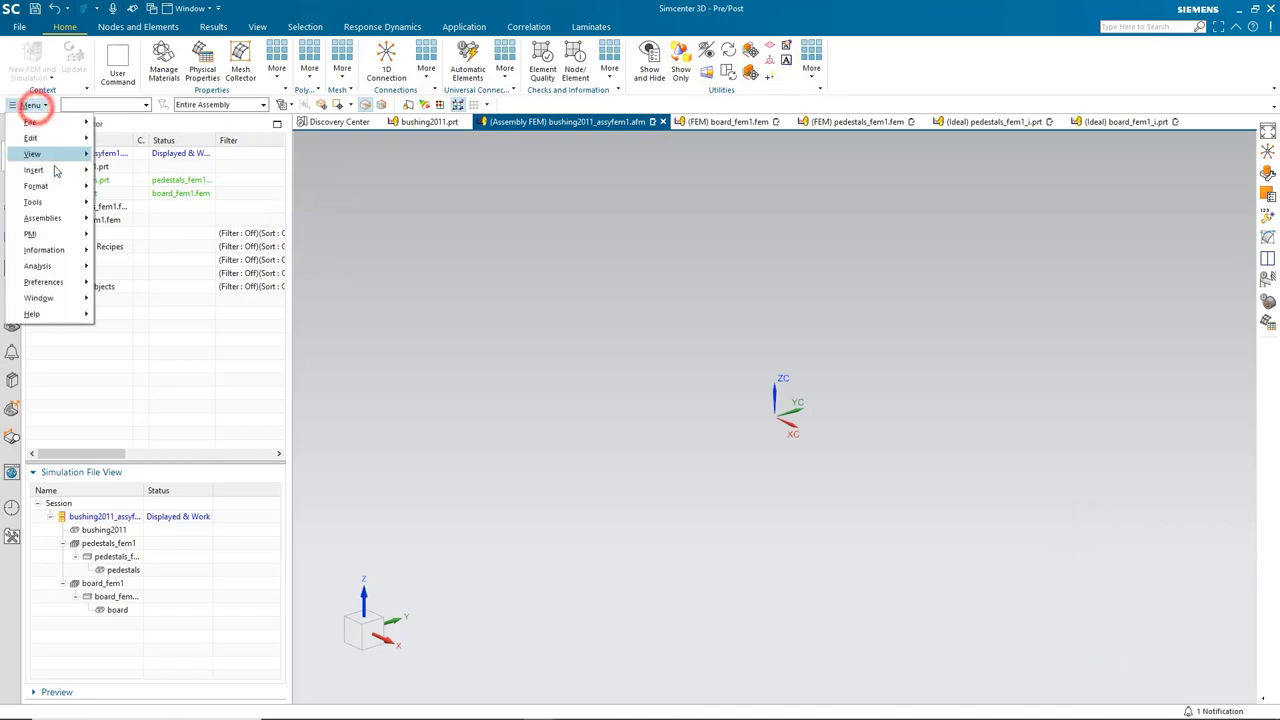
click(57, 185)
click(133, 189)
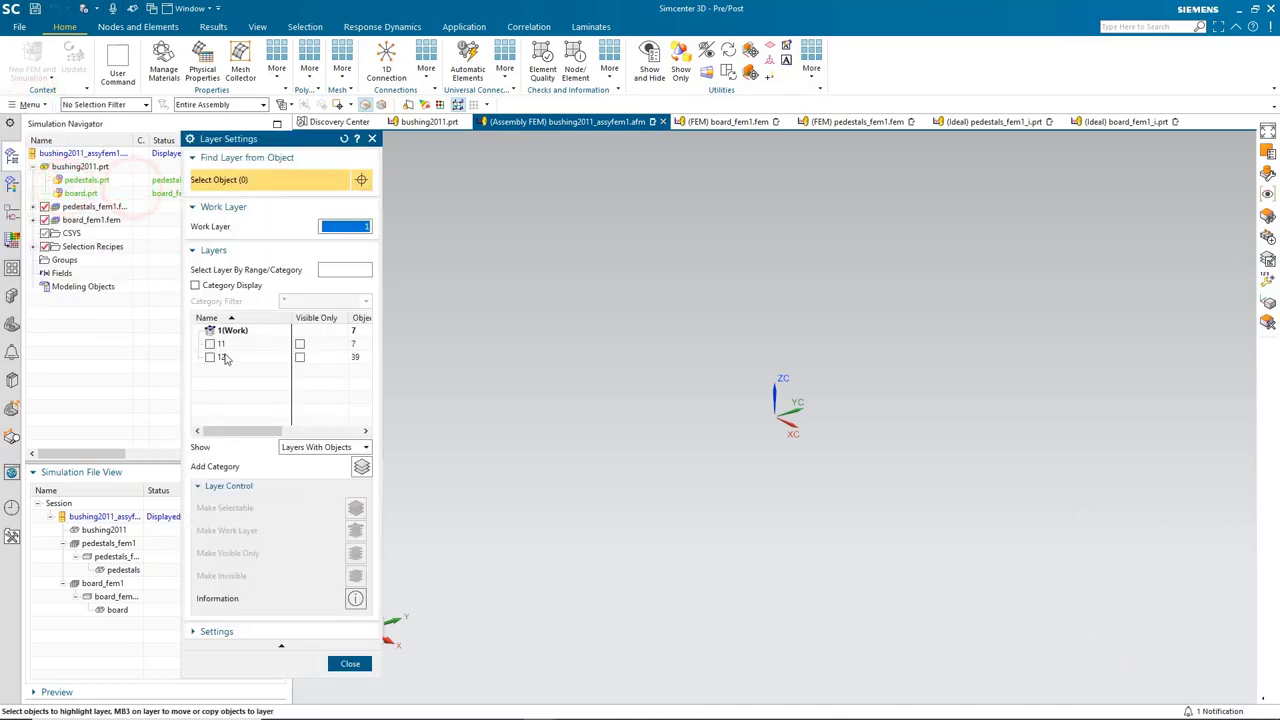
right_click(234, 349)
click(260, 353)
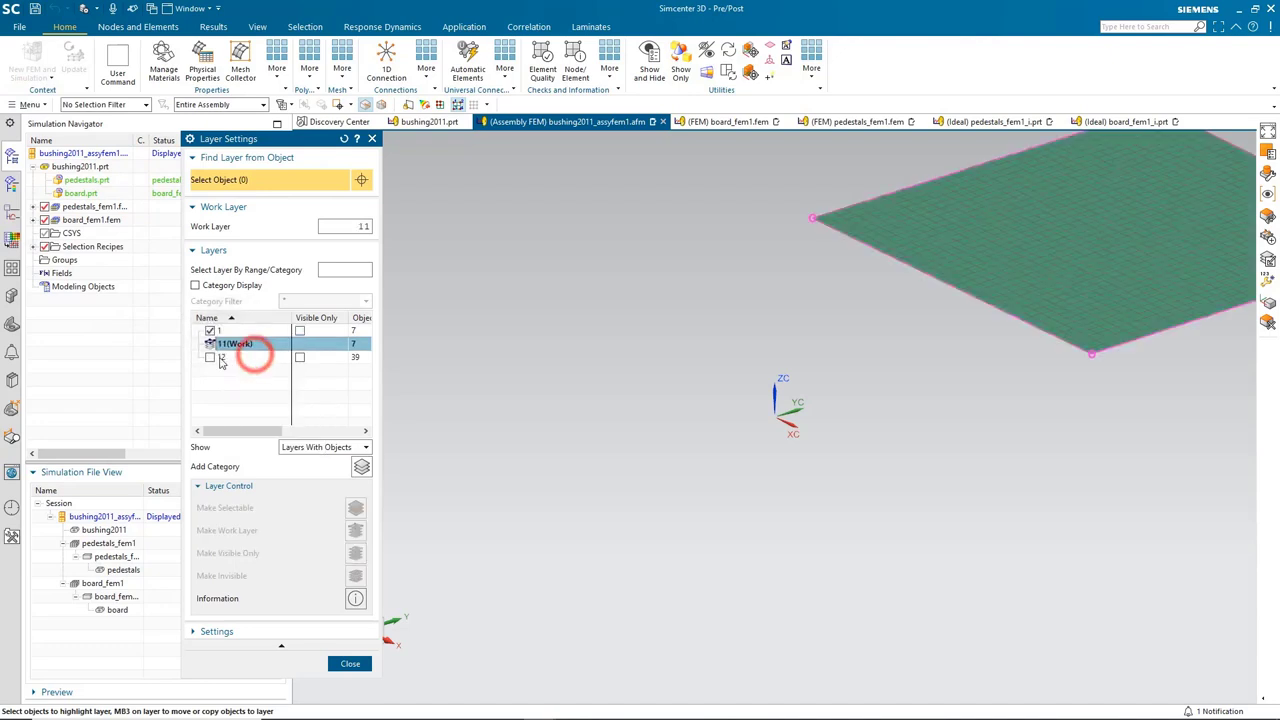
click(210, 357)
click(210, 331)
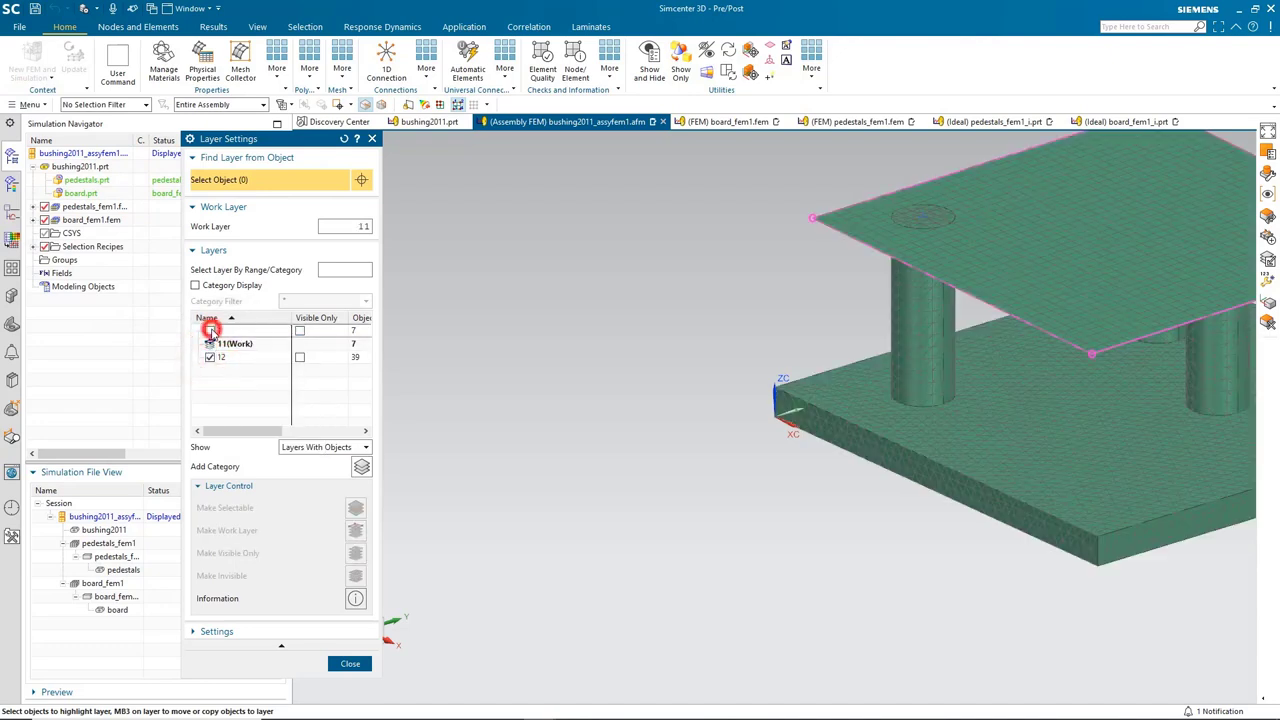
click(351, 664)
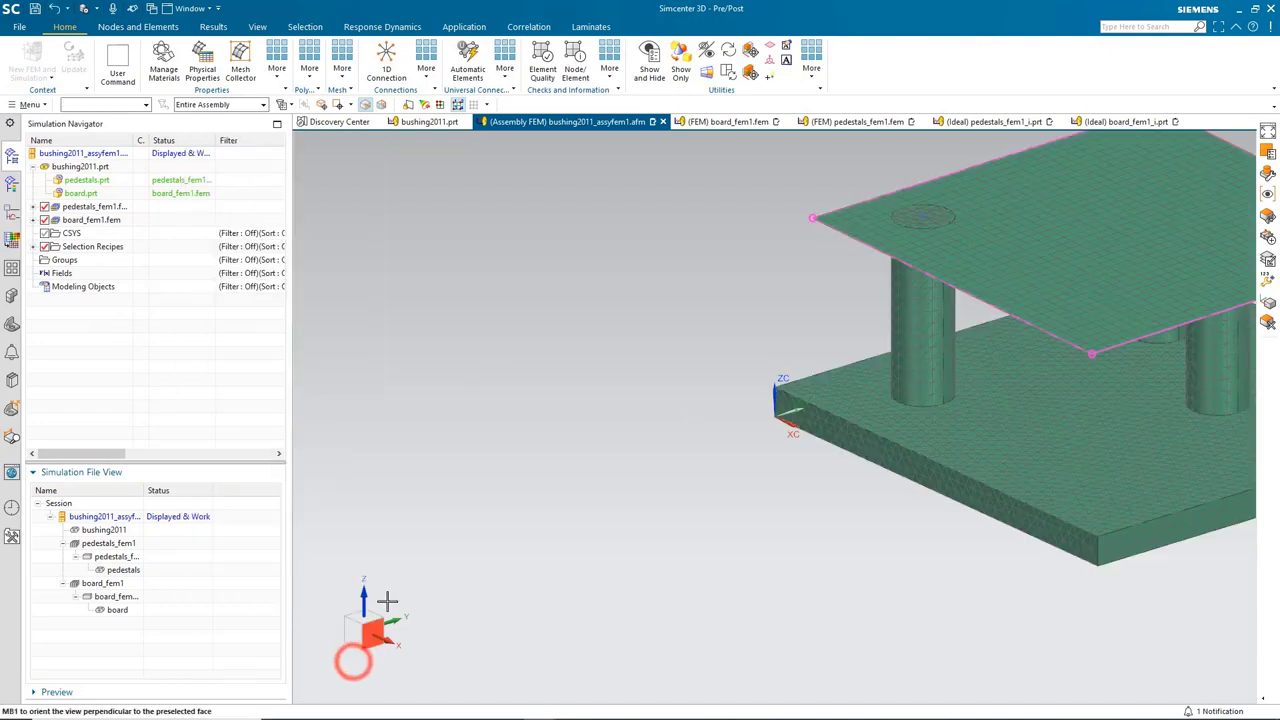
Start a Node to Node 1D connection with the Proximity Spider method, selecting leg nodes only, and set the element type to RBE2
middle_drag(491, 371, 468, 401)
key(ctrl+f)
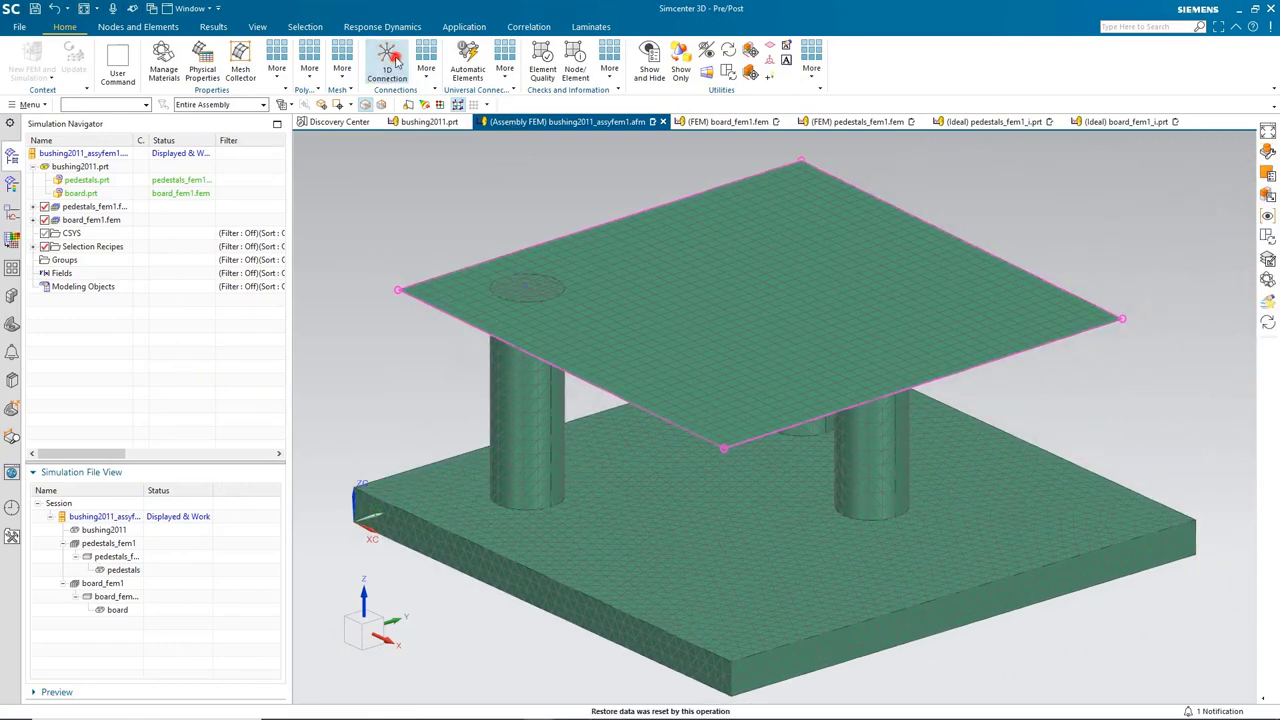
click(386, 68)
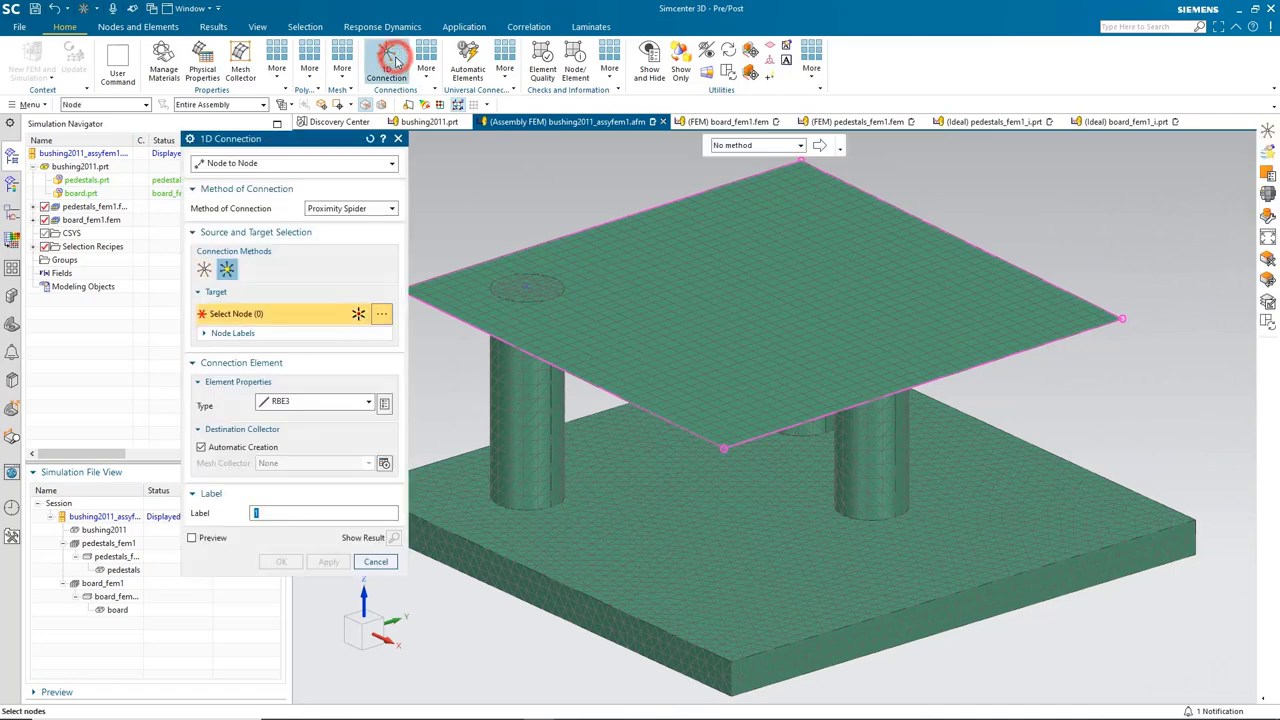
click(354, 164)
click(354, 164)
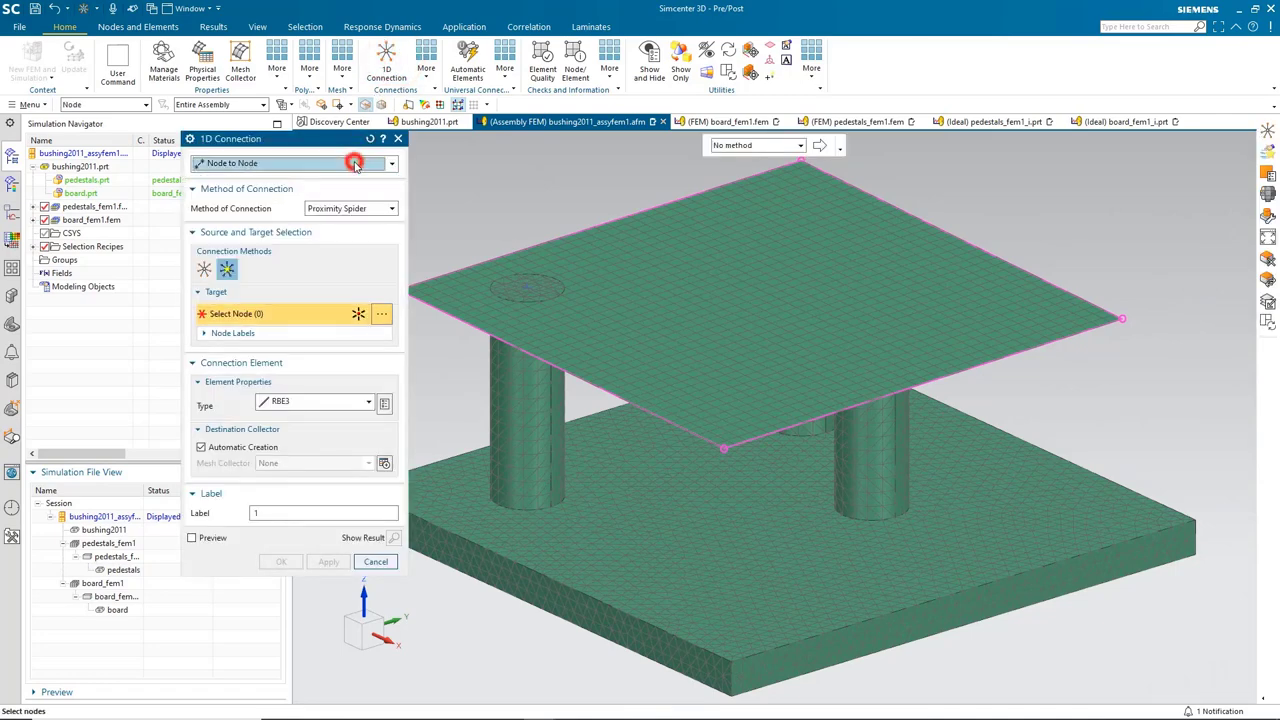
click(339, 209)
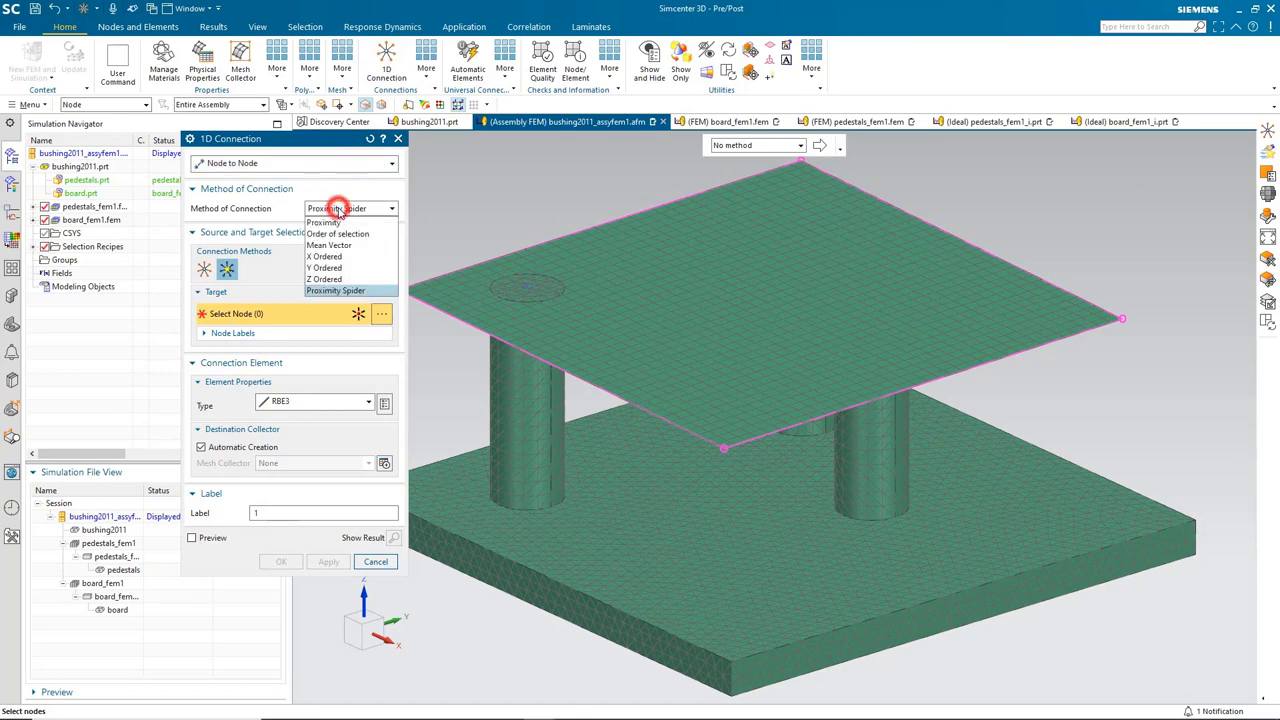
click(338, 208)
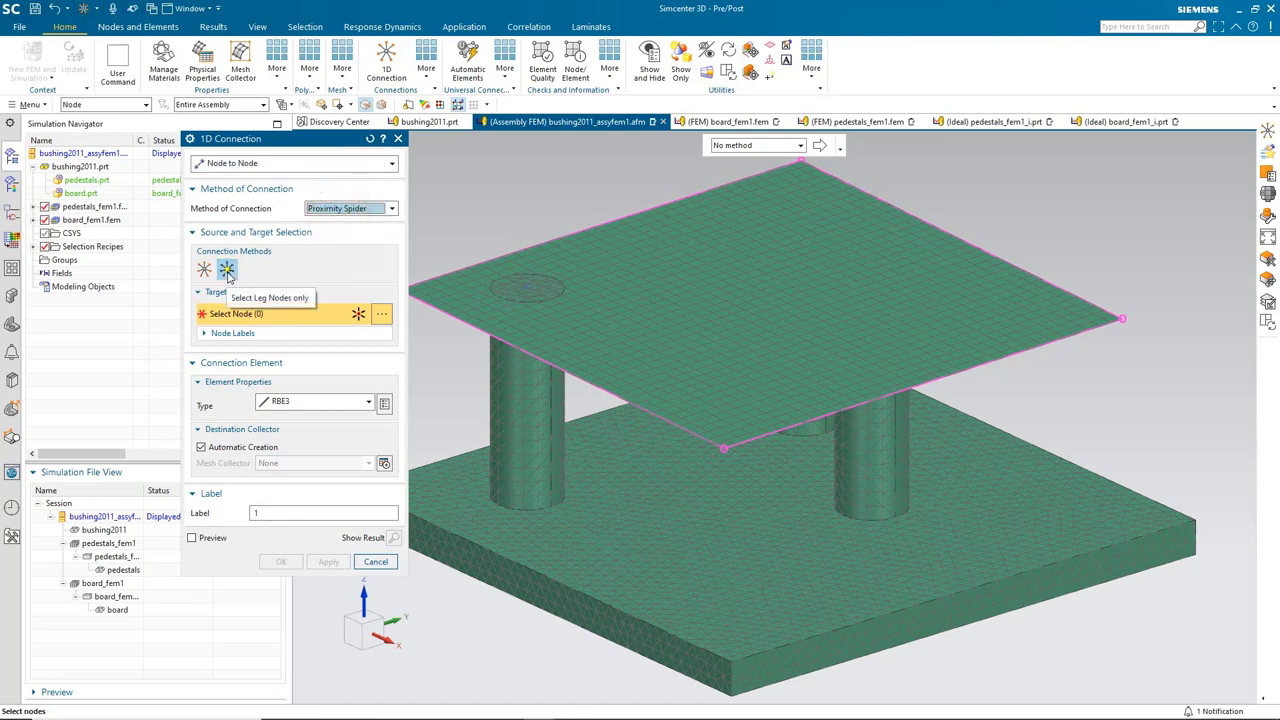
click(300, 402)
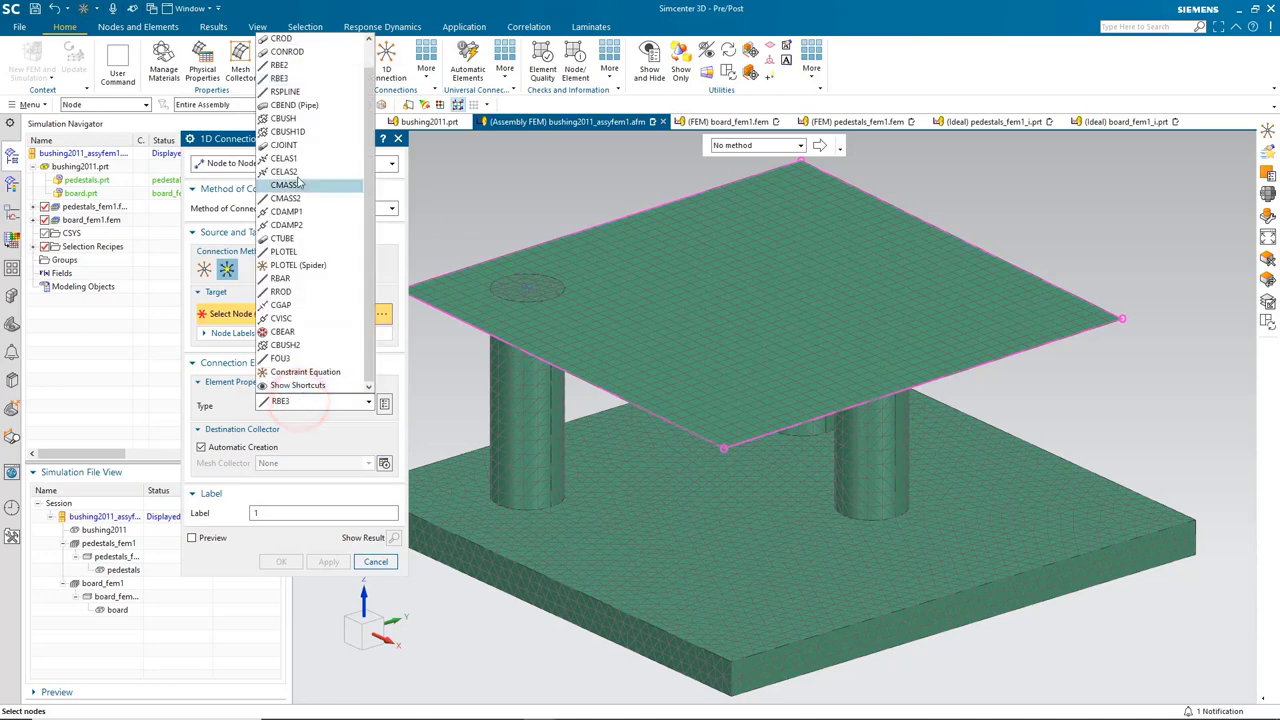
click(284, 65)
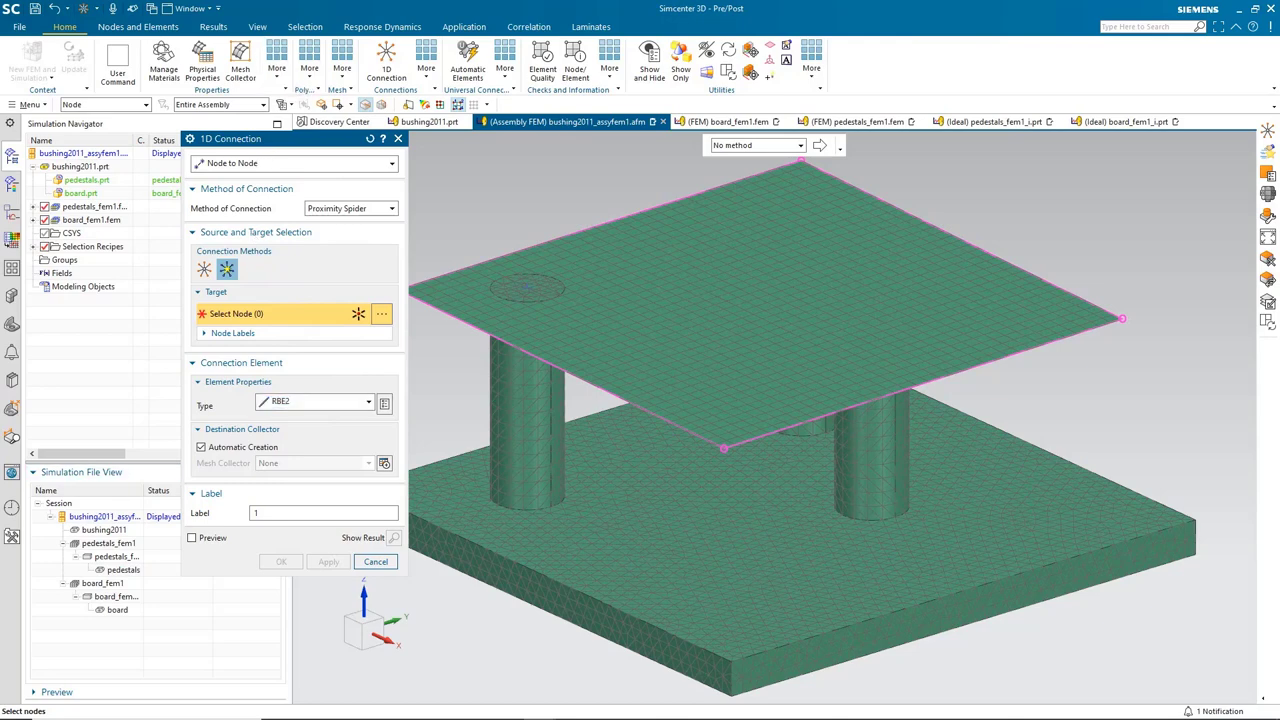
Select all nodes on the top face of the pedestal at the low-X, high-Y corner, using Related Nodes with the Polygon Face filter
middle_drag(580, 523, 536, 508)
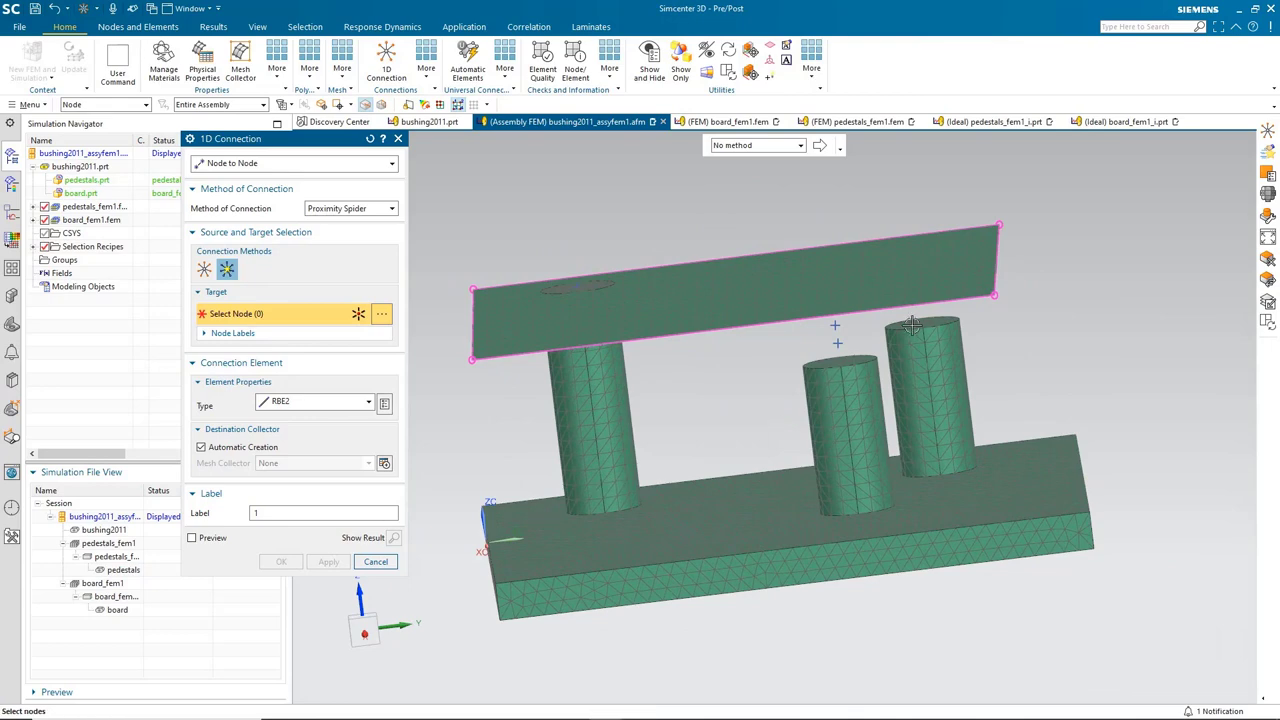
scroll(930, 320, up, 5)
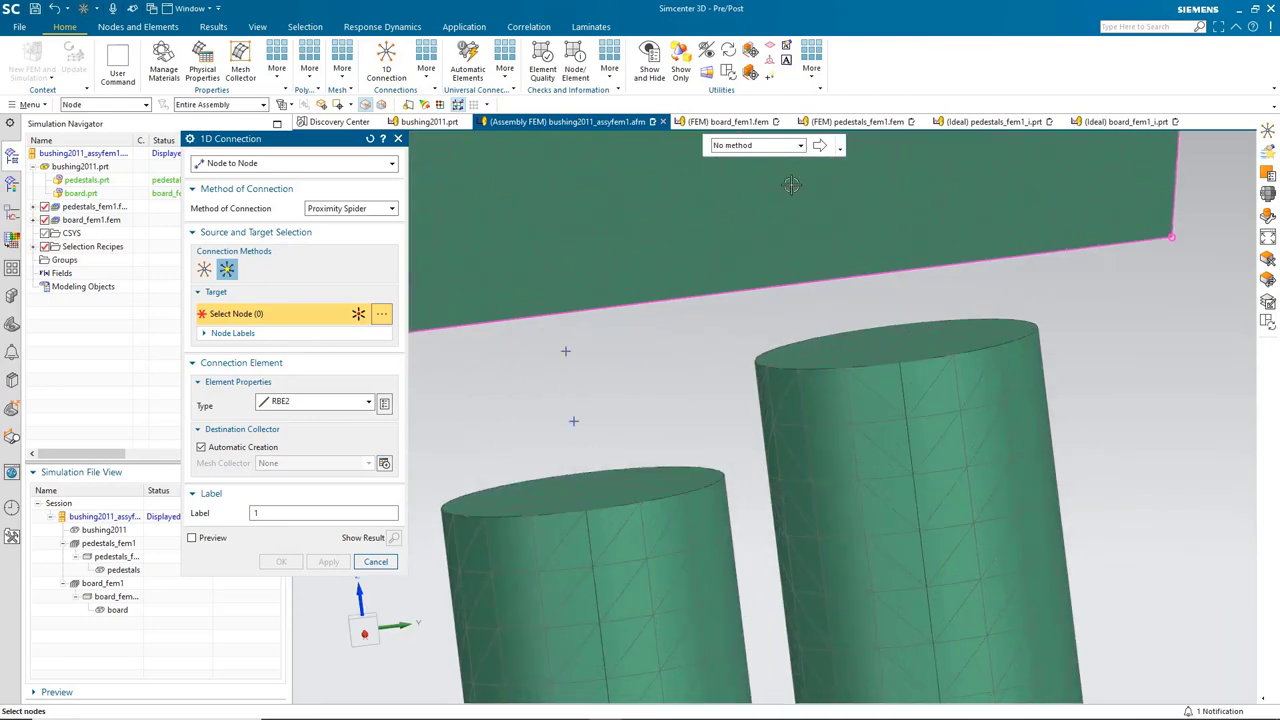
click(778, 146)
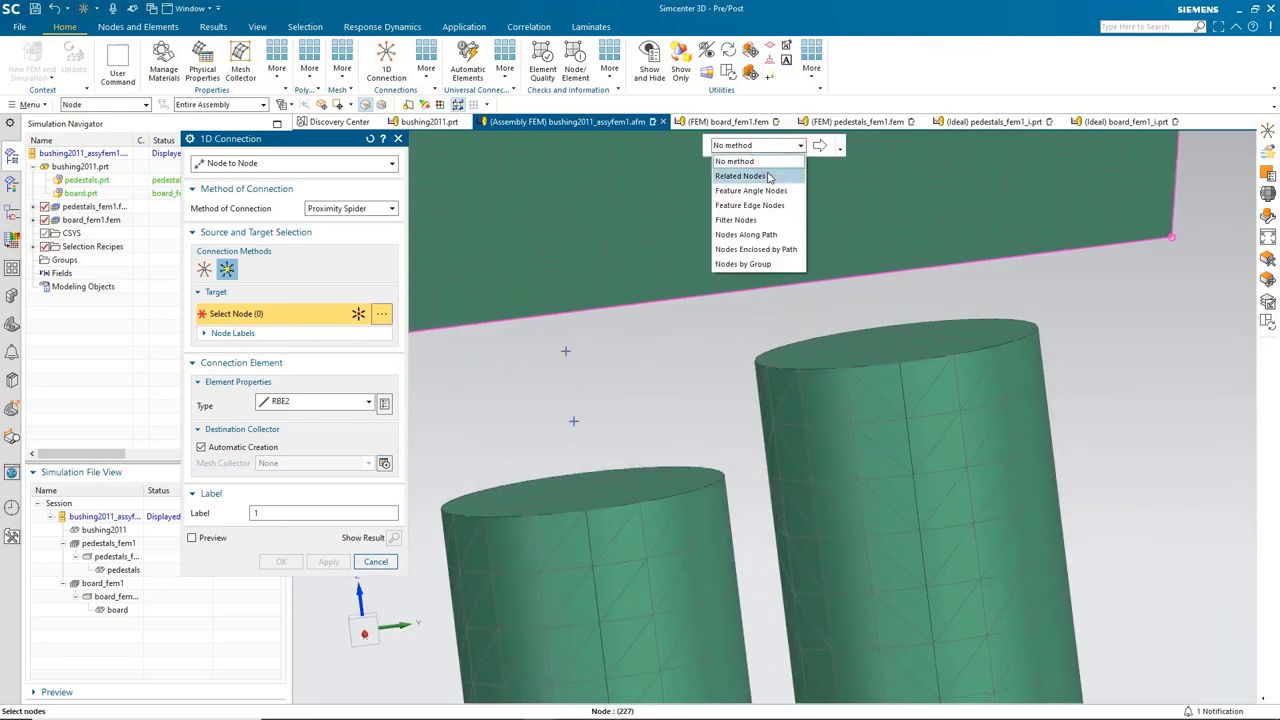
click(768, 176)
click(140, 104)
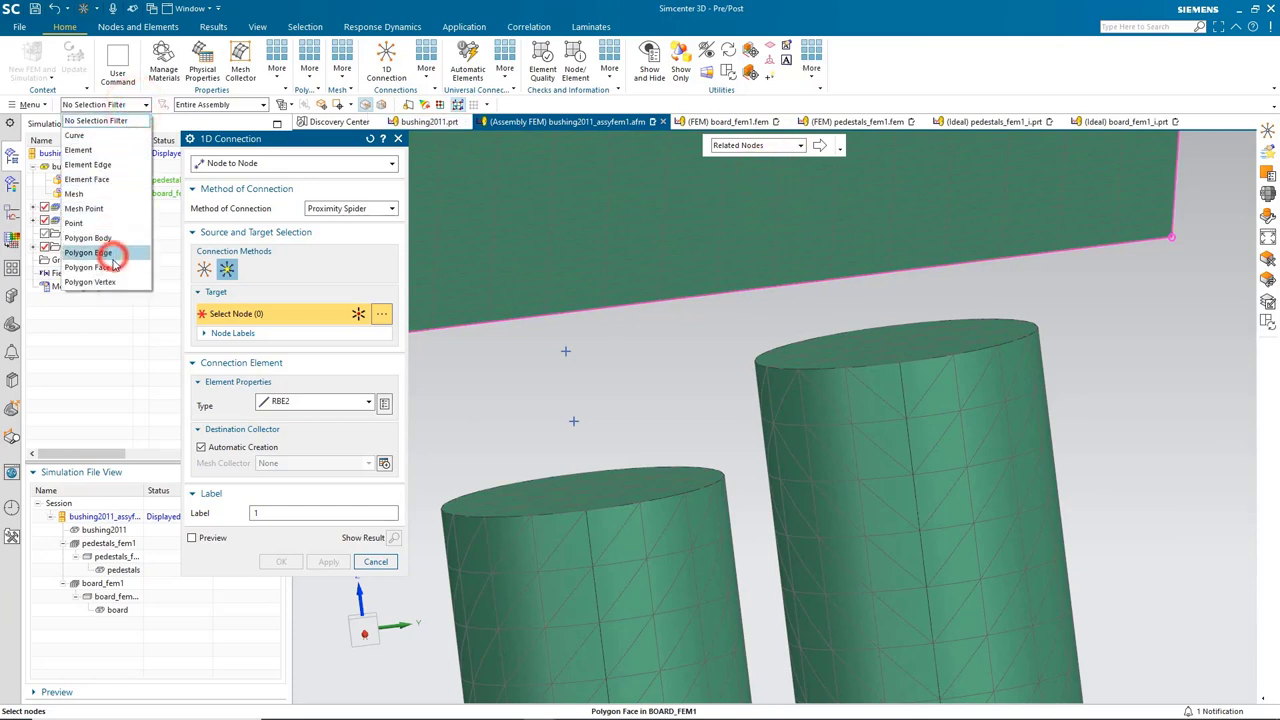
click(112, 267)
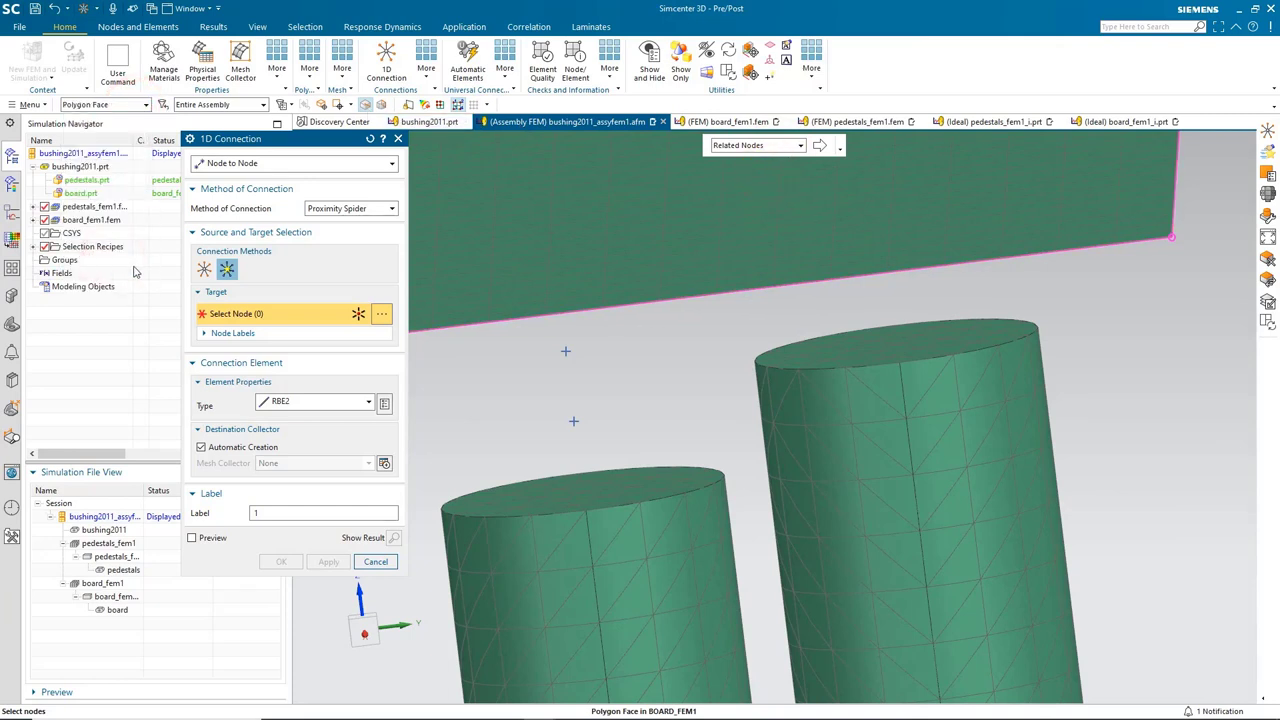
click(865, 360)
Display the model in wireframe and orient the view straight down onto the board above the selected pedestal nodes
scroll(865, 362, down, 3)
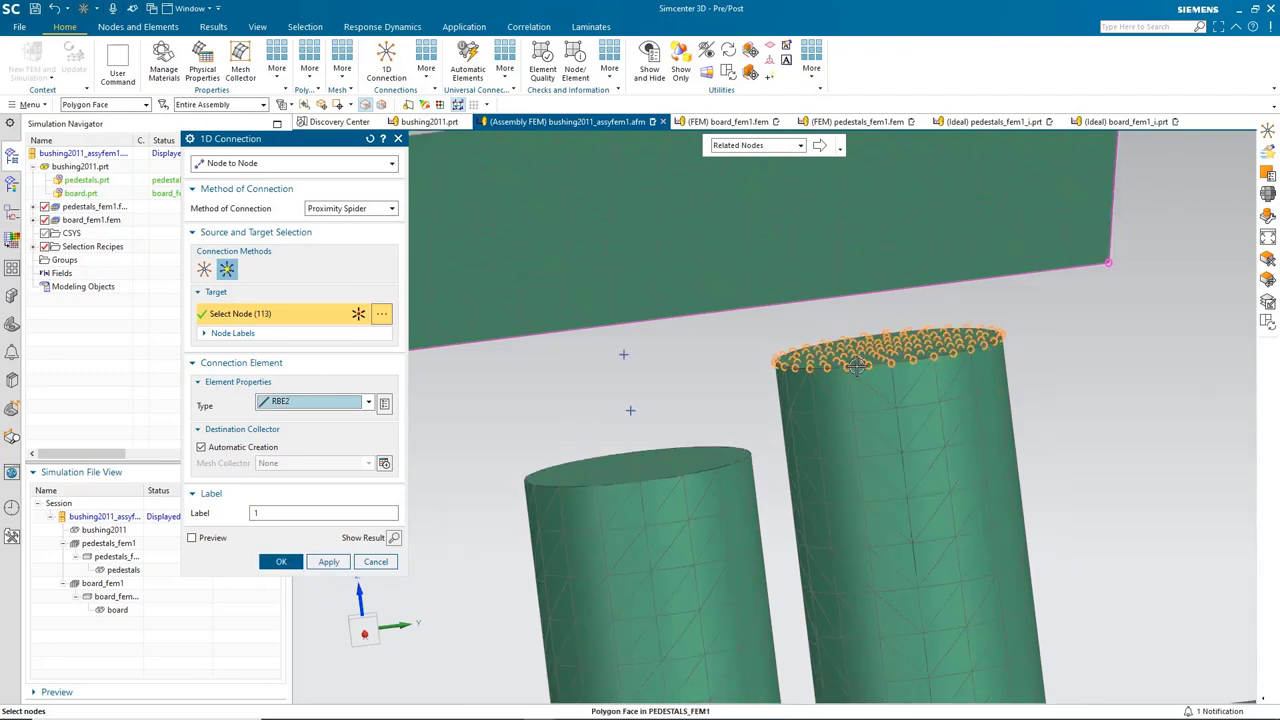
middle_drag(857, 366, 1066, 314)
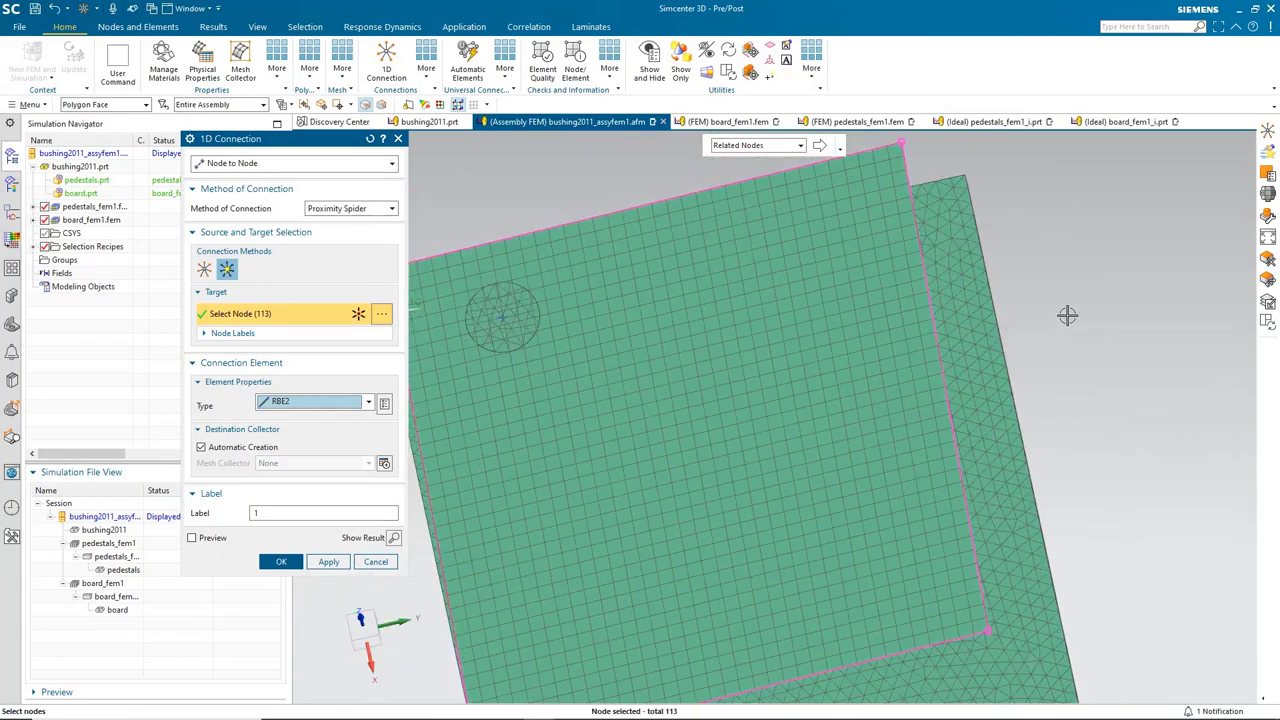
right_click(1066, 314)
click(1067, 334)
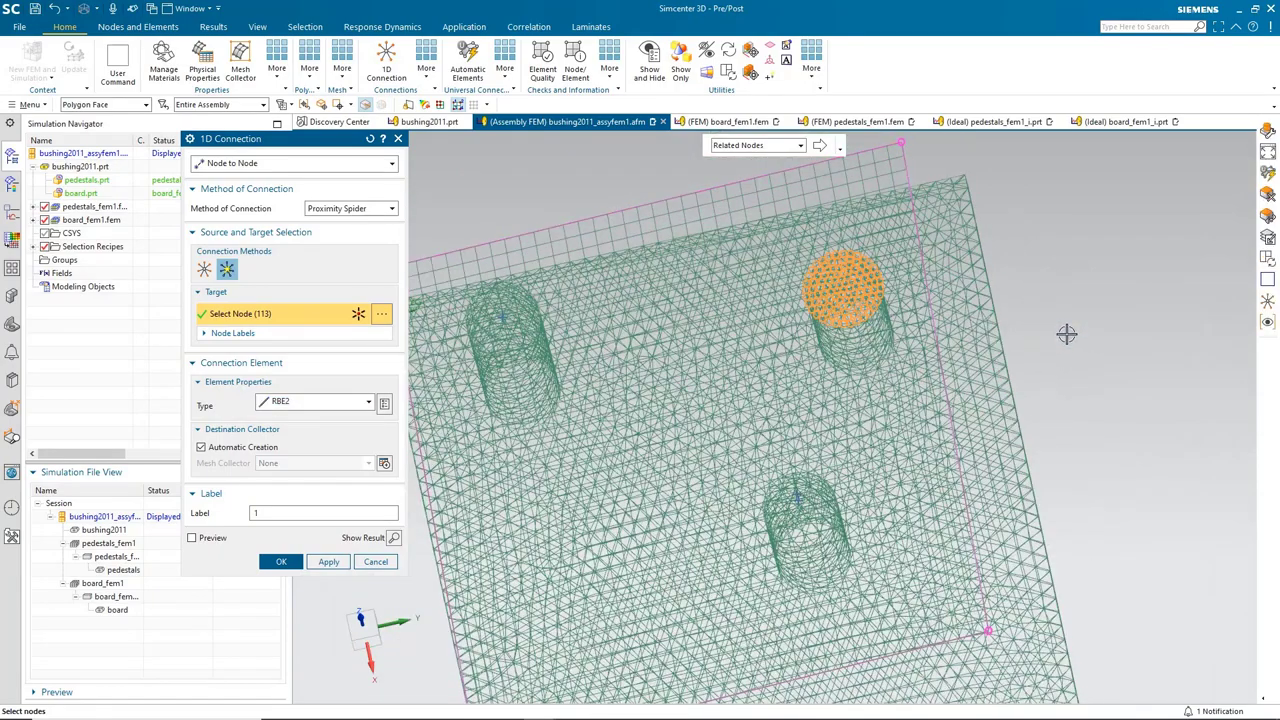
key(F8)
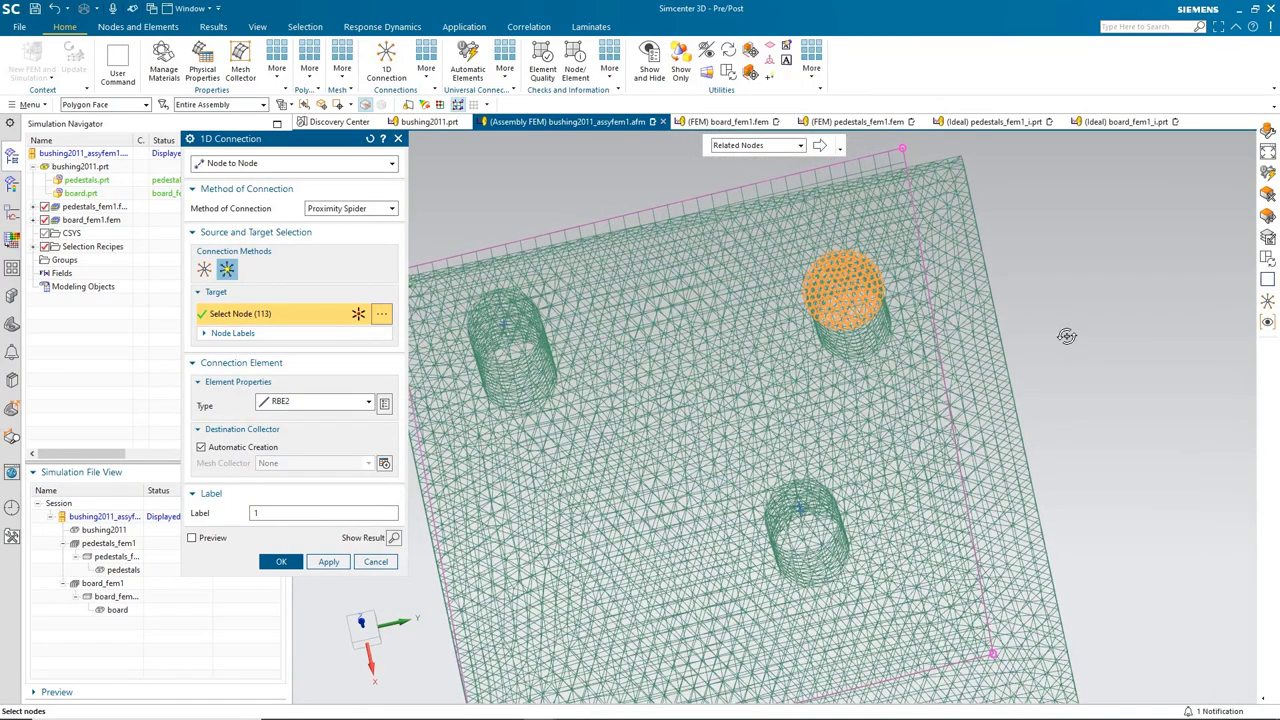
scroll(1044, 299, up, 2)
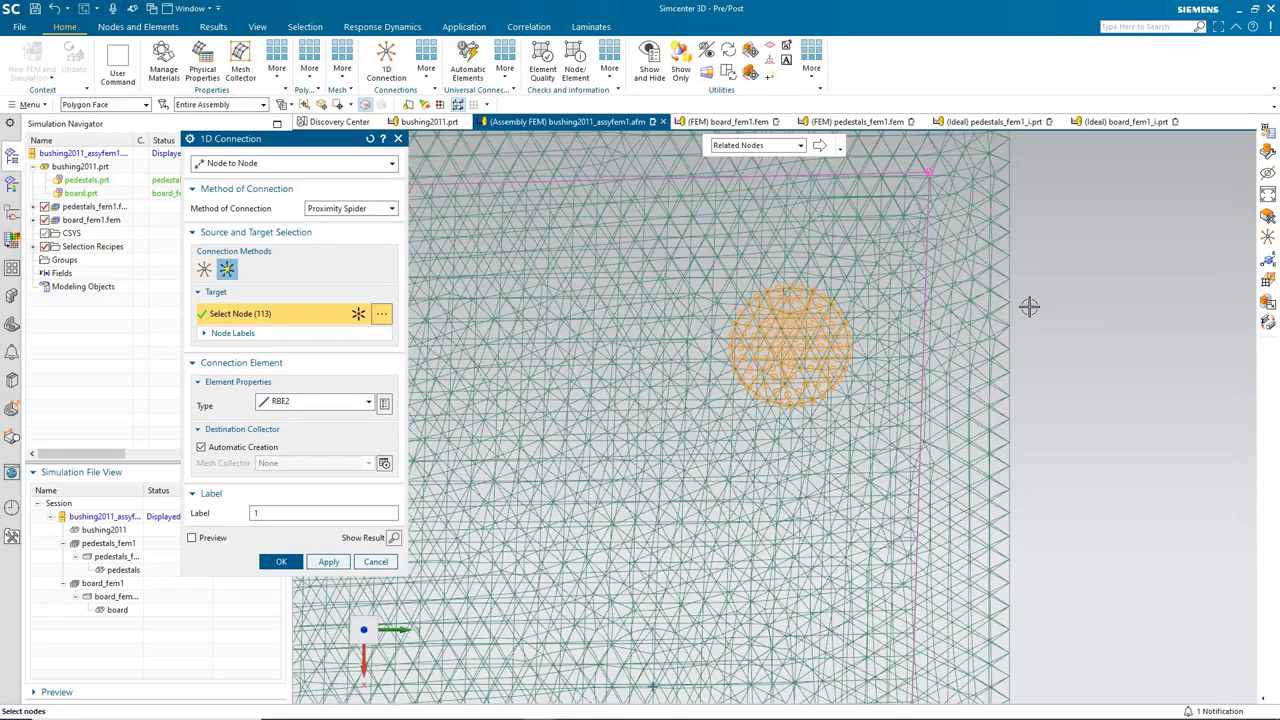
Set layer 12 to visible only so that the pedestal mesh cannot be selected
click(30, 104)
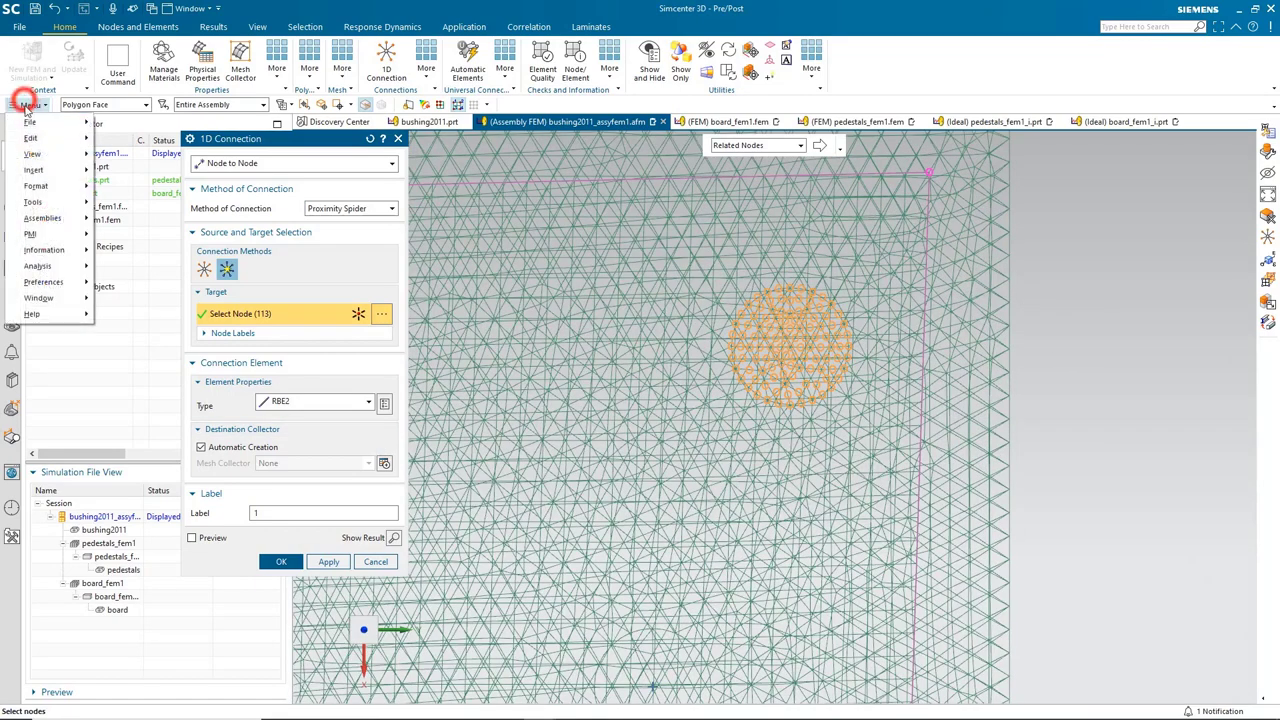
mouse_move(63, 188)
click(114, 186)
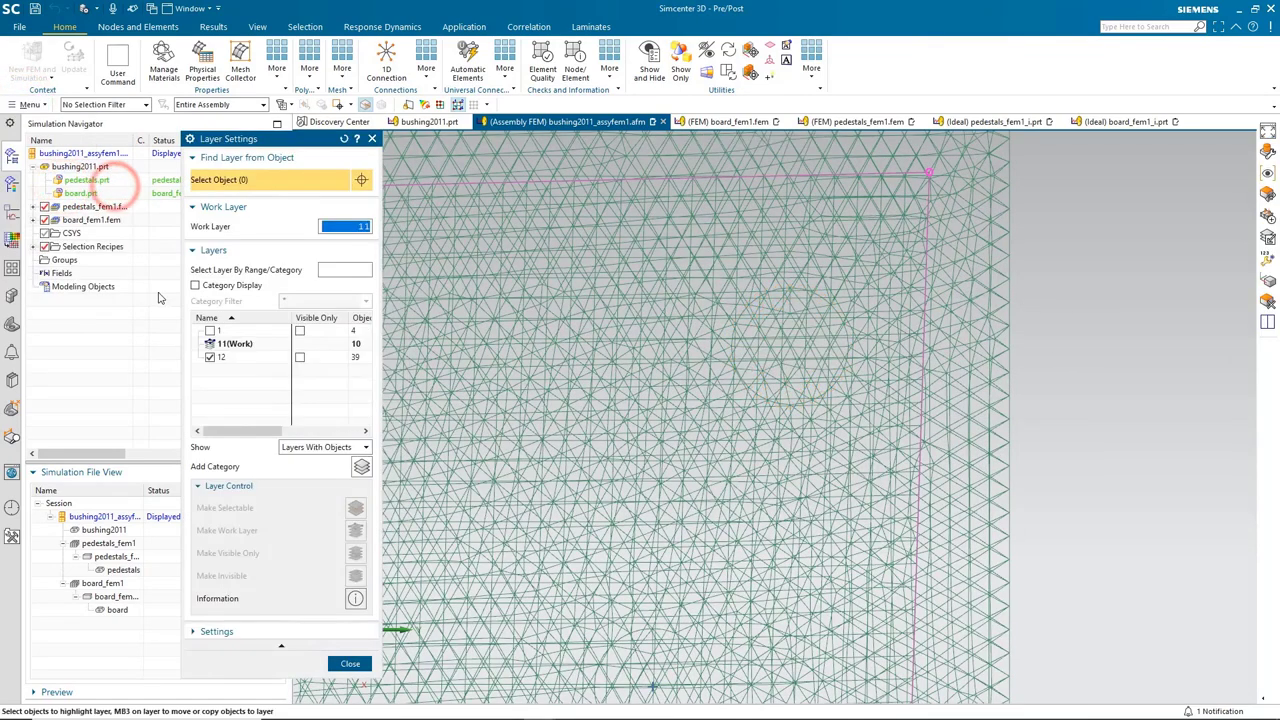
right_click(226, 358)
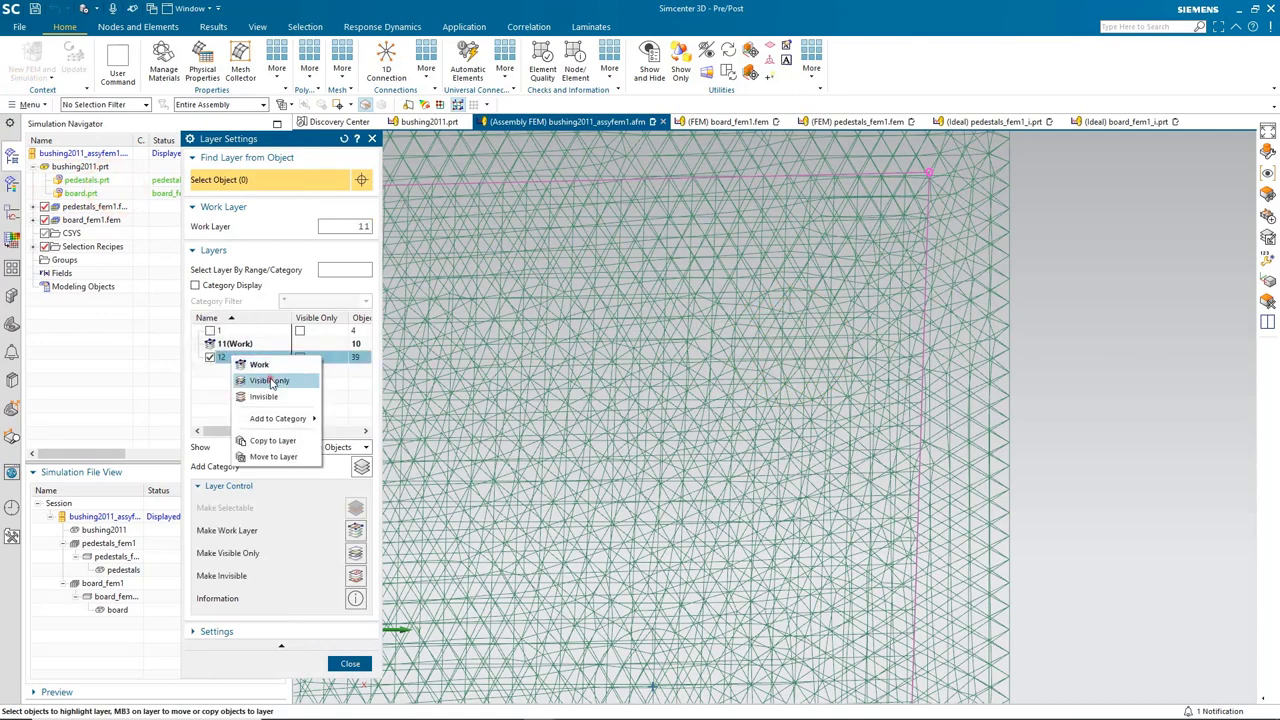
click(269, 381)
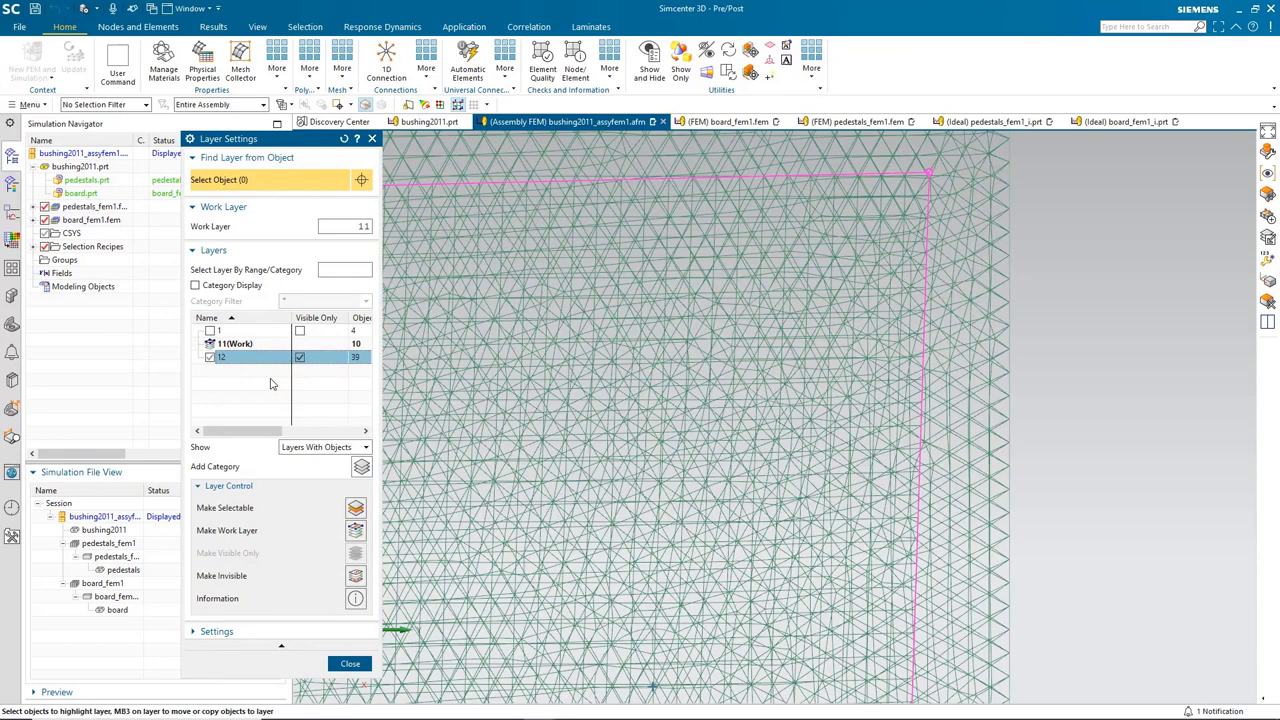
click(350, 663)
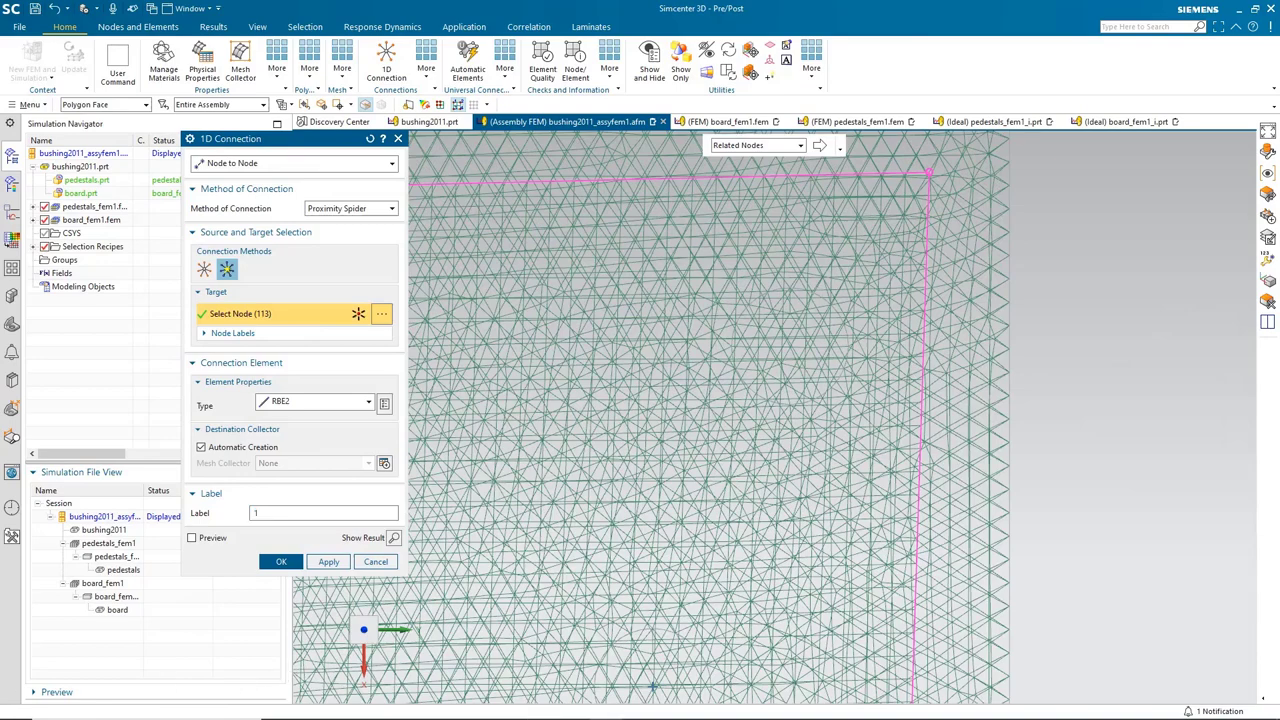
Add the board nodes inside a circle matching the pedestal outline, using circle selection with No method, and create the RBE2 spider connection
scroll(800, 340, up, 4)
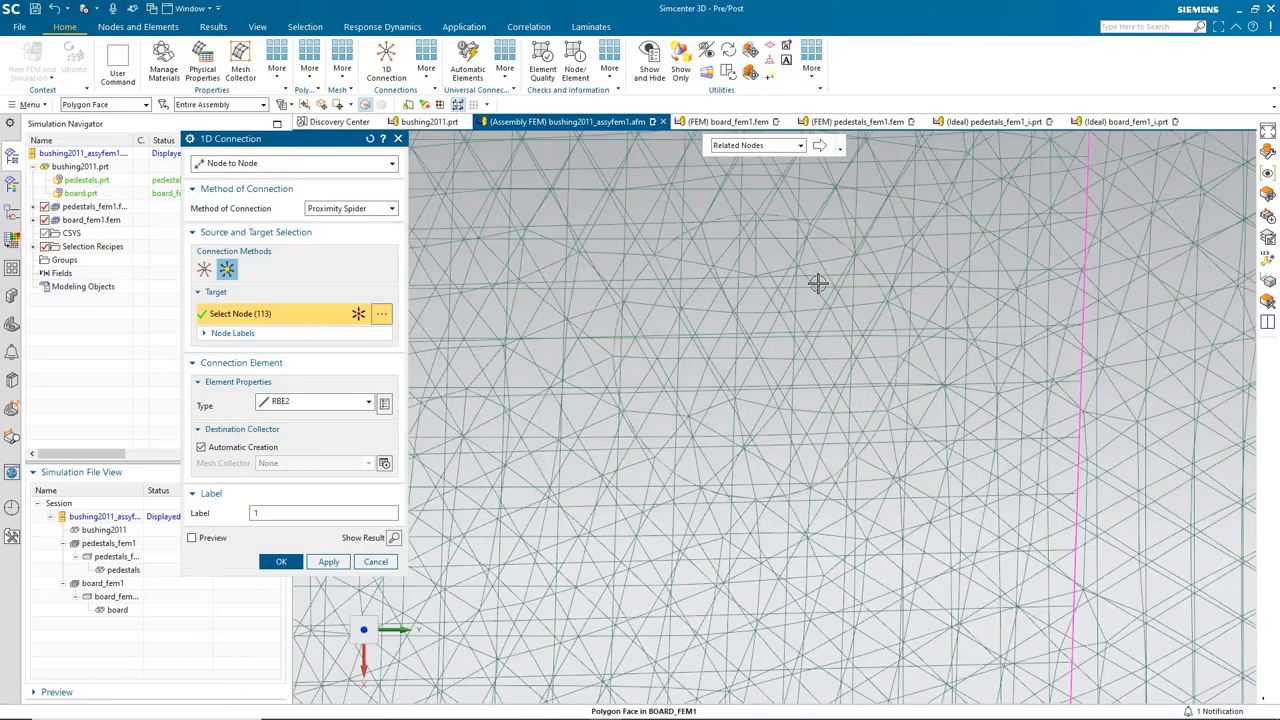
click(350, 107)
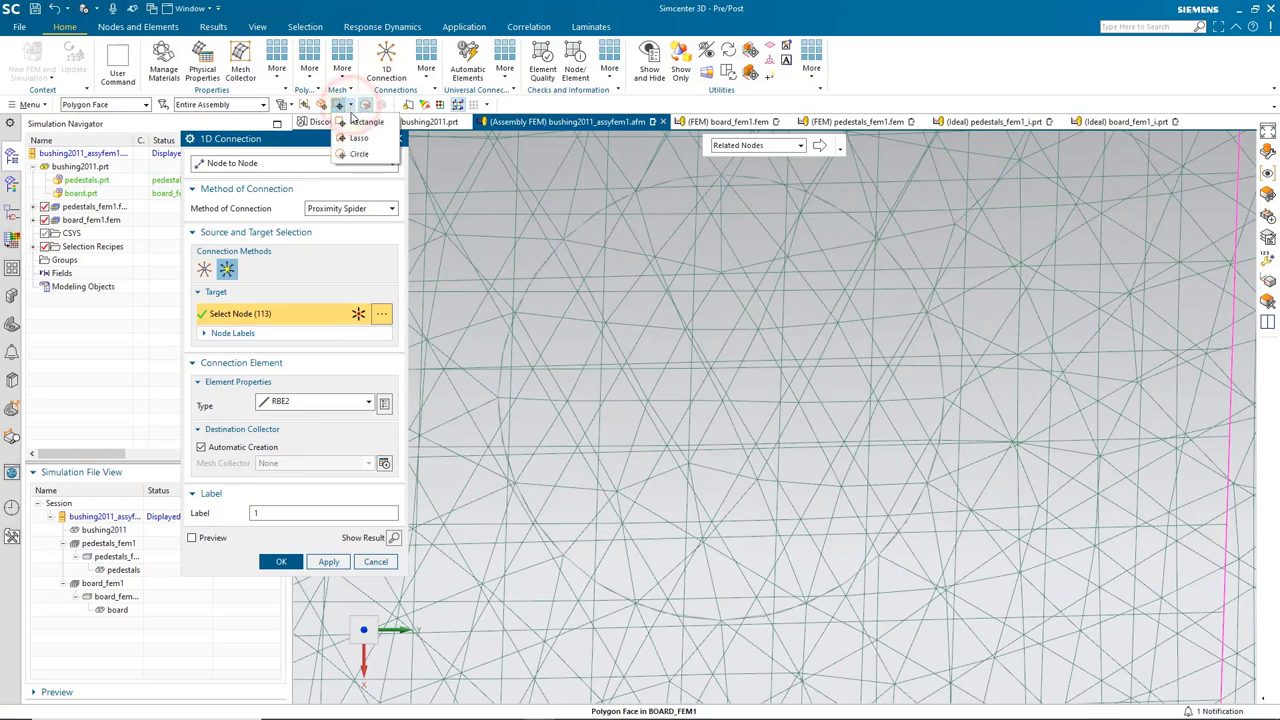
click(358, 155)
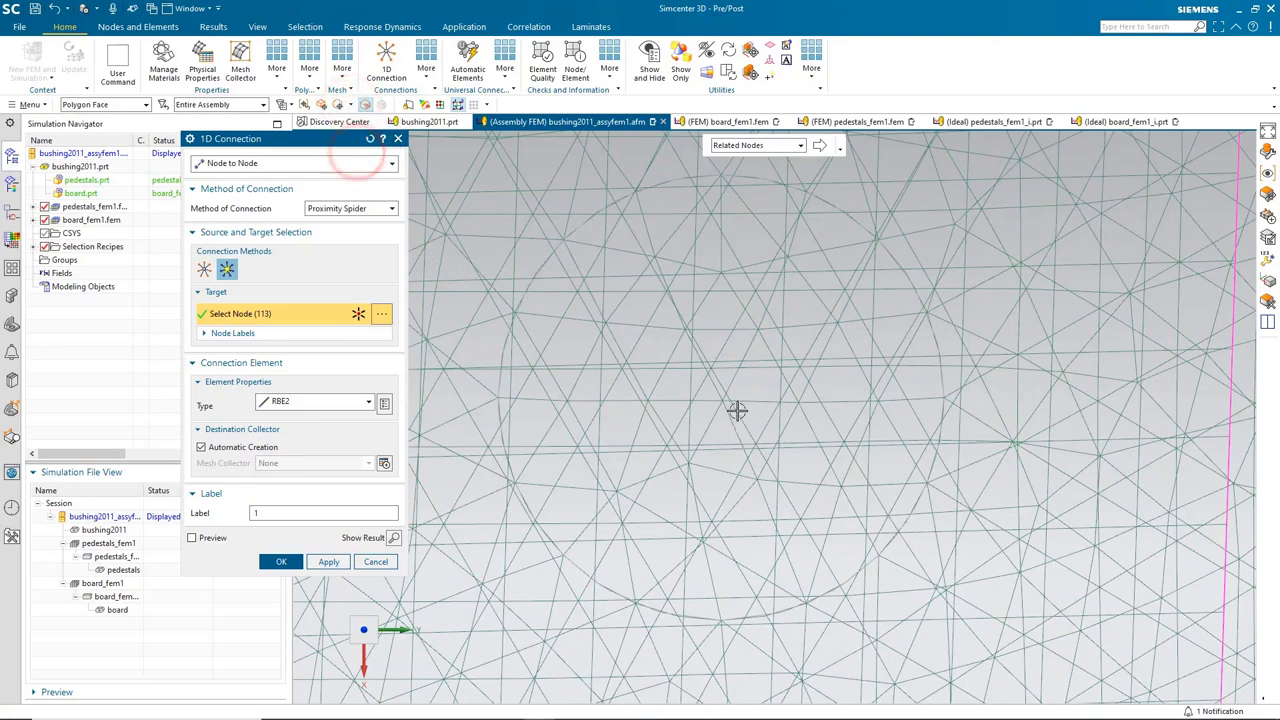
click(783, 146)
click(760, 157)
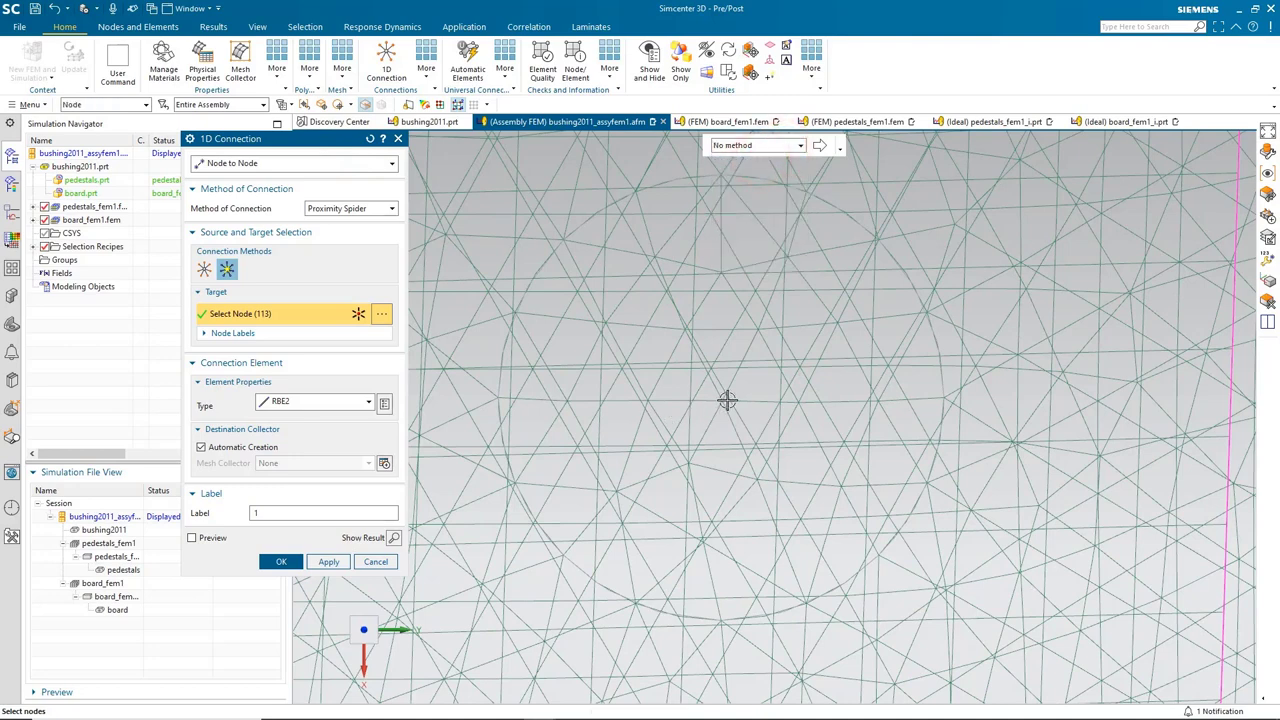
drag(727, 400, 858, 584)
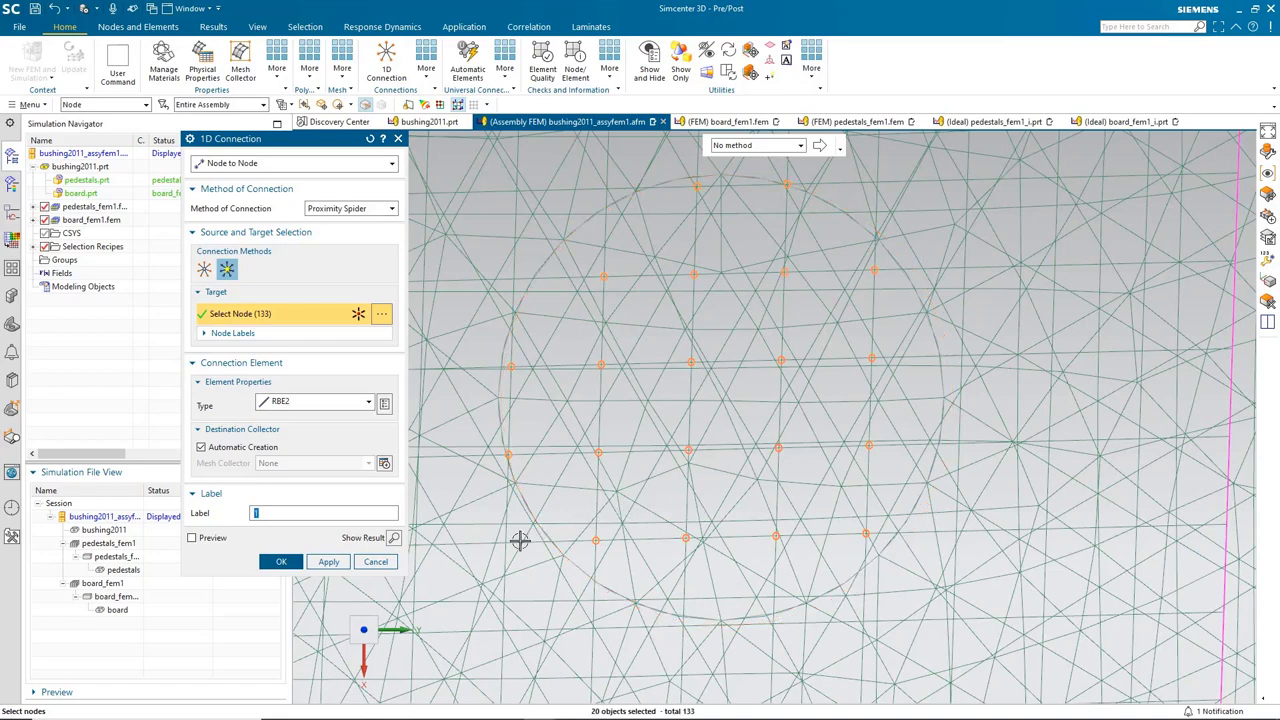
click(281, 561)
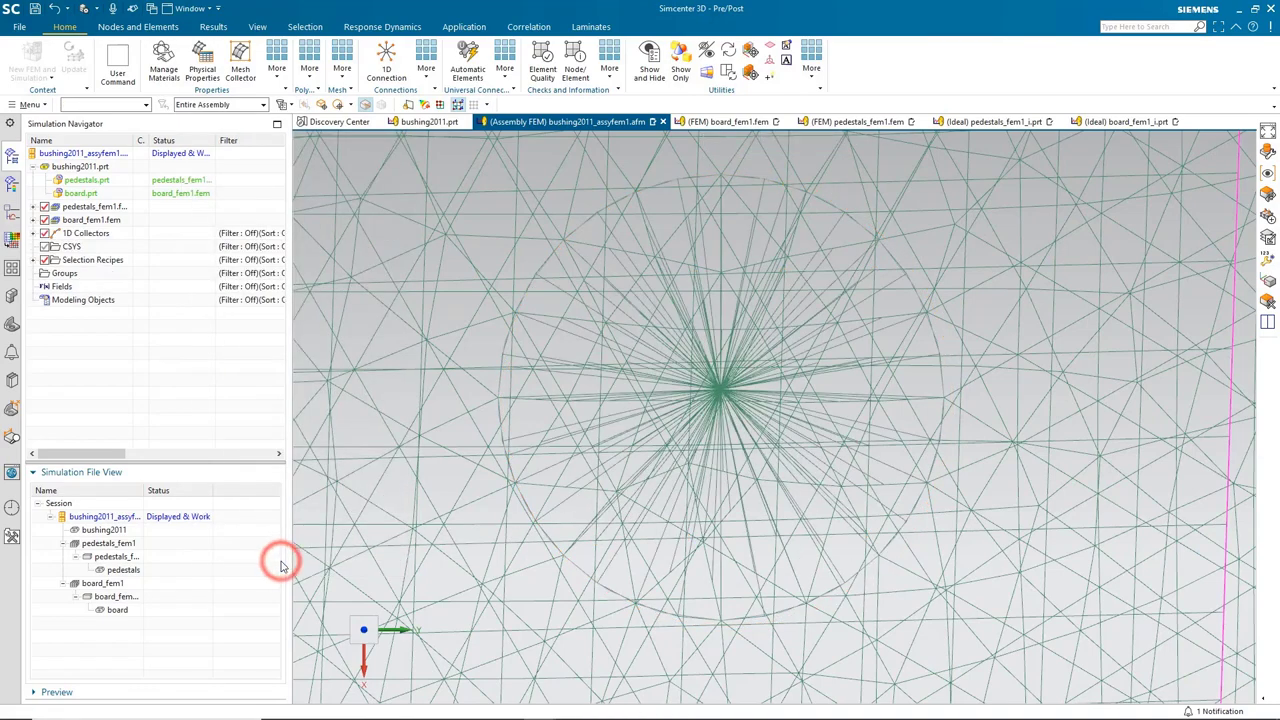
Show the model shaded with edges and examine the RBE2 spider between the board and the pedestal from below
scroll(622, 418, down, 5)
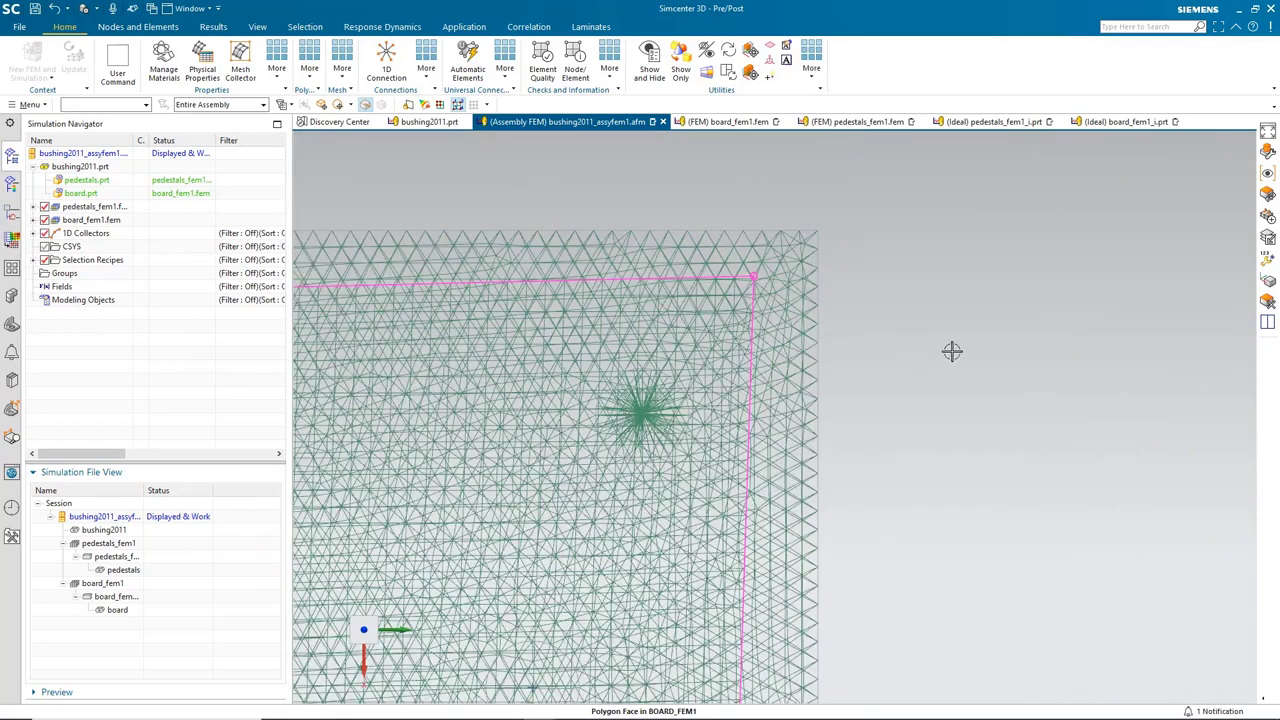
right_click(955, 349)
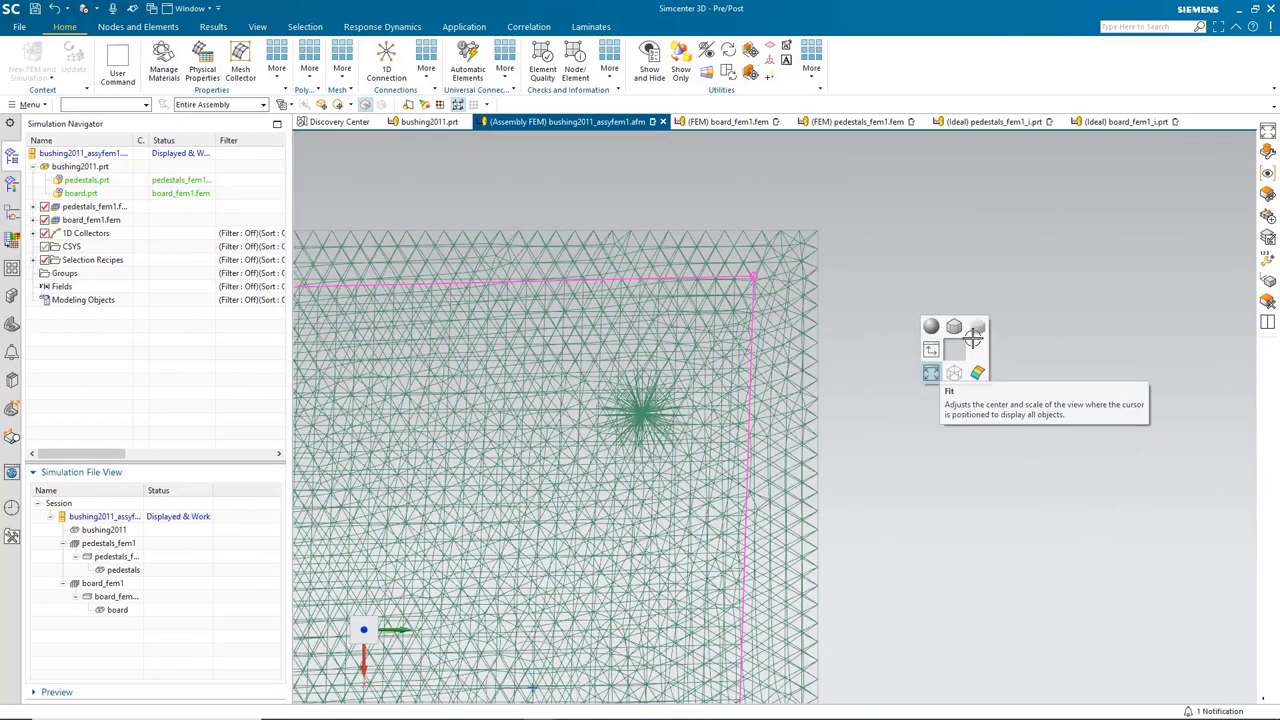
click(957, 328)
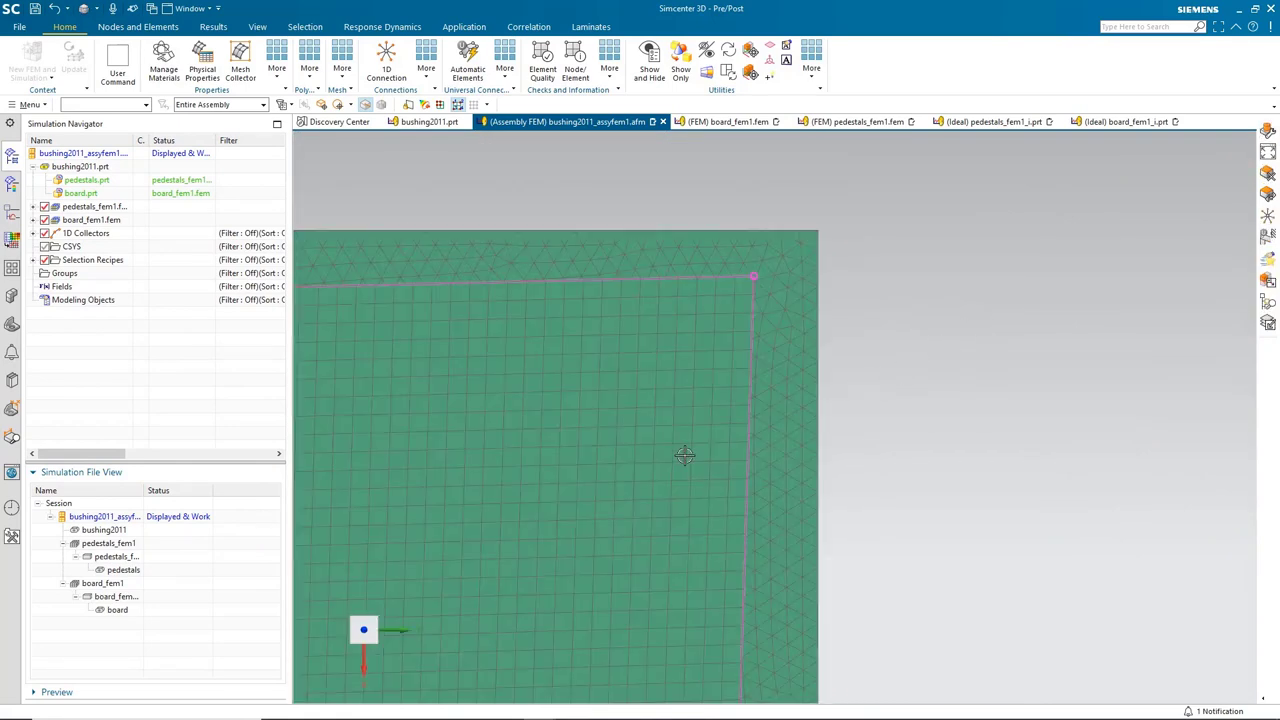
mouse_move(684, 455)
middle_down()
mouse_move(677, 422)
mouse_move(614, 382)
middle_up()
scroll(729, 547, up, 4)
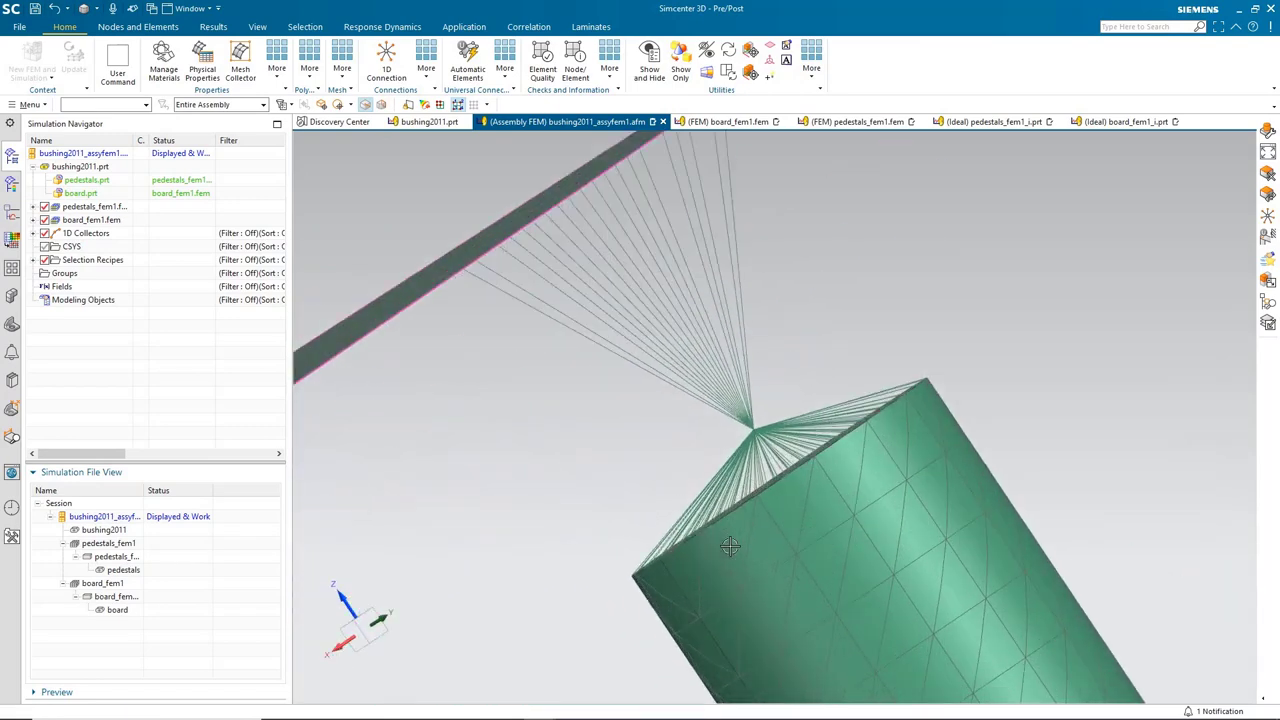
scroll(780, 520, down, 4)
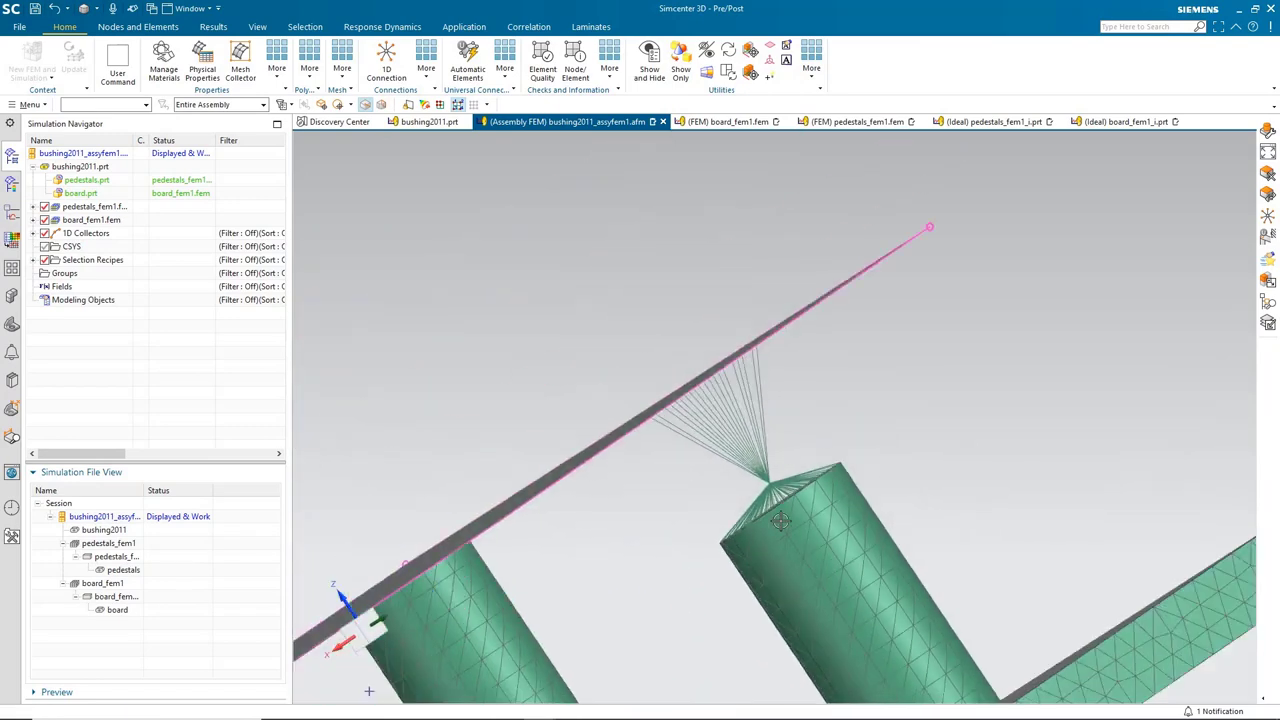
middle_drag(786, 516, 711, 391)
scroll(641, 282, down, 5)
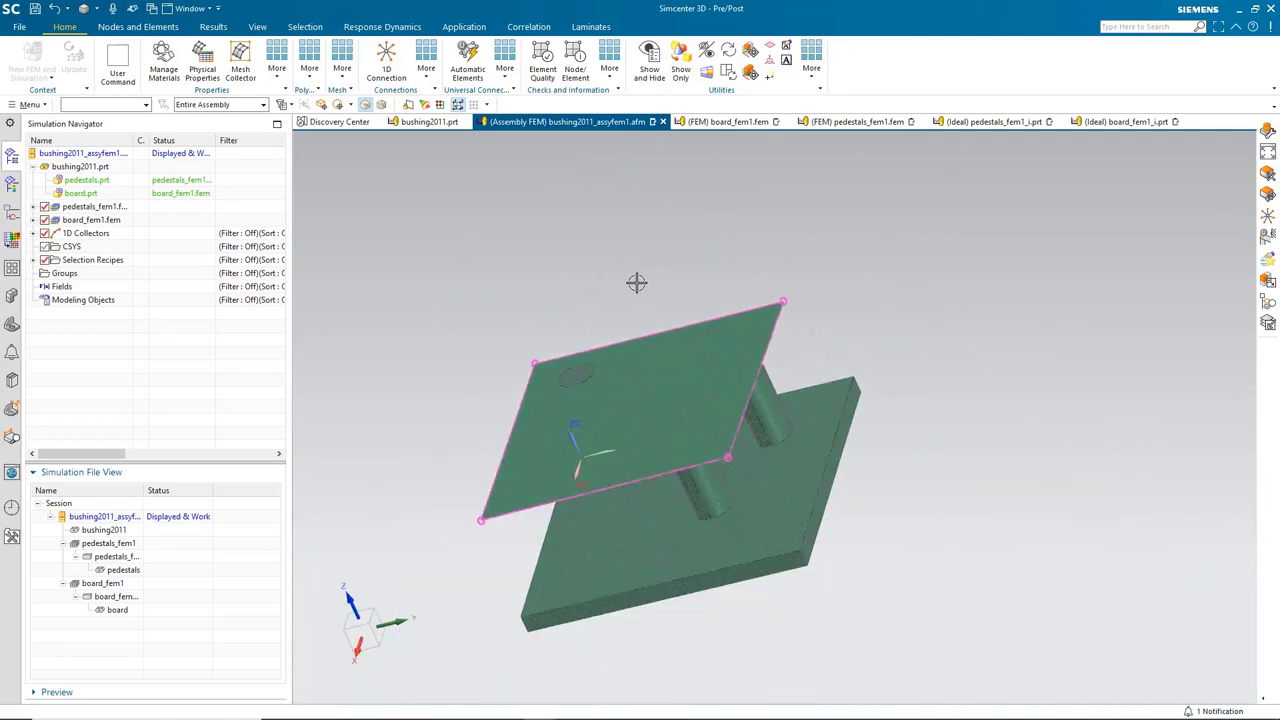
middle_drag(637, 283, 630, 282)
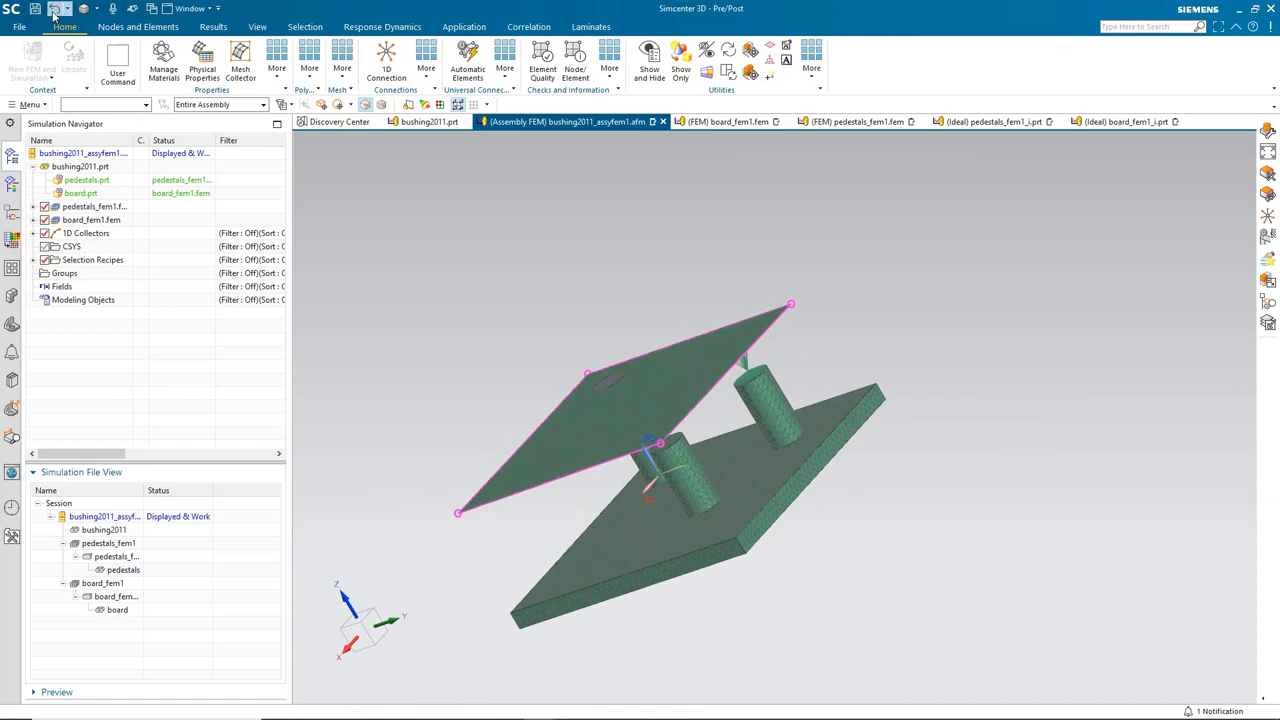
Undo the RBE2 spider connection and list the existing selection recipes with their full names readable
click(55, 10)
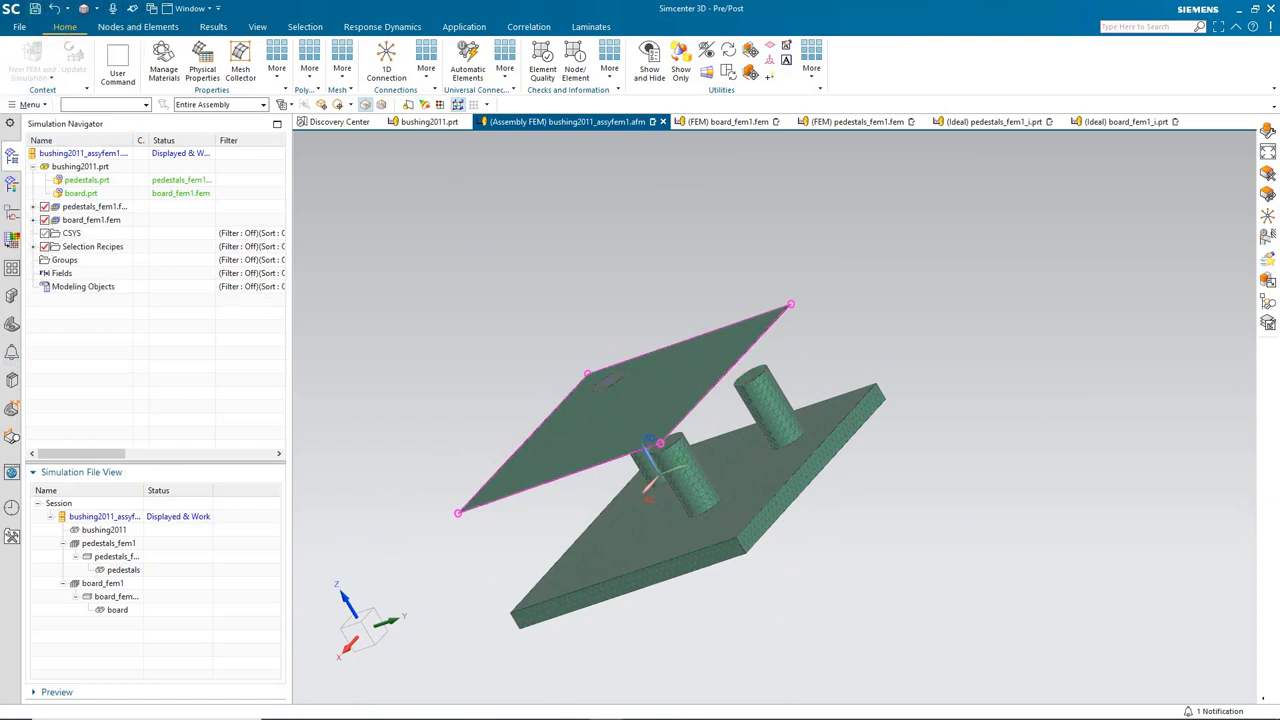
click(90, 248)
click(35, 247)
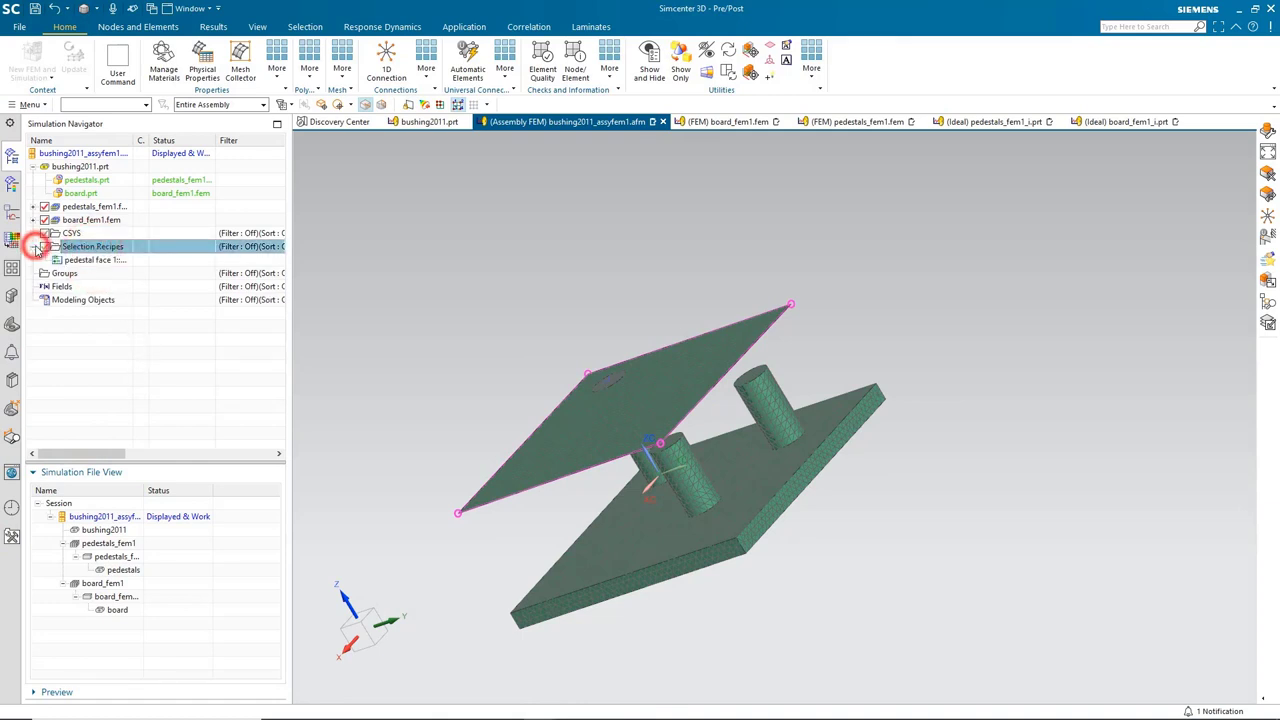
drag(135, 141, 193, 147)
Start a new selection recipe with the Proximity strategy and name it "board nodes 2"
right_click(103, 250)
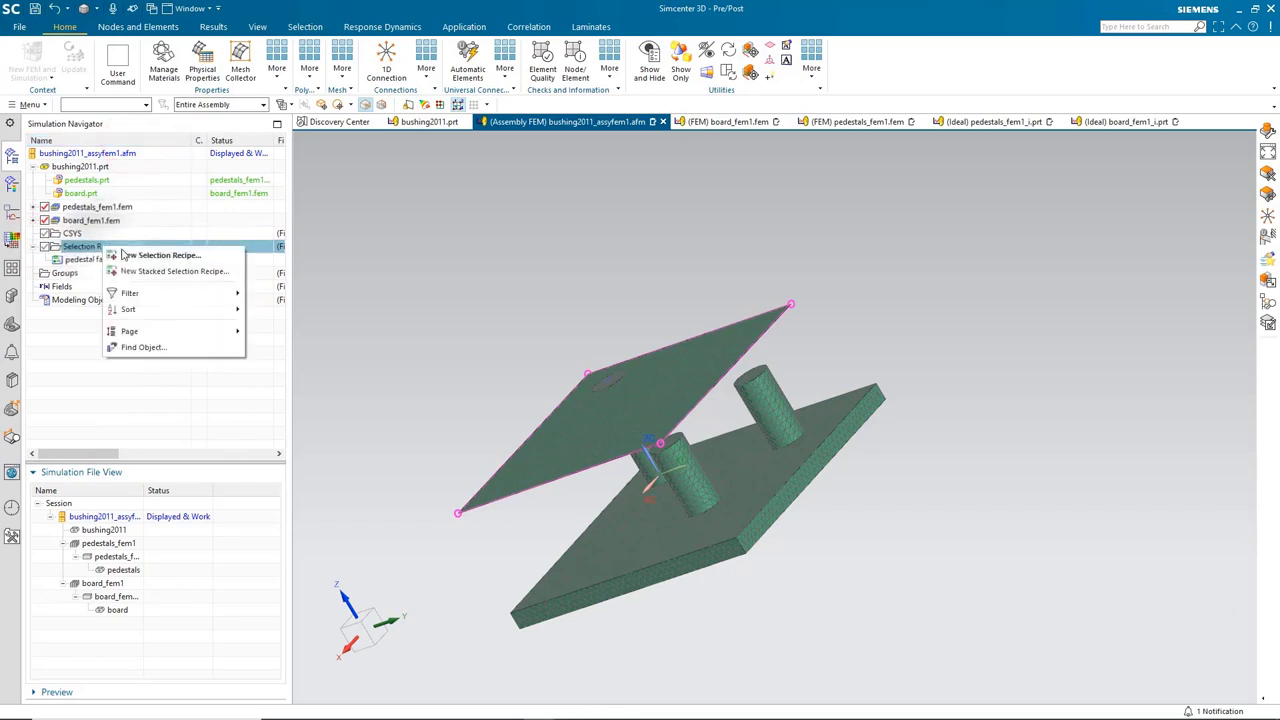
click(128, 253)
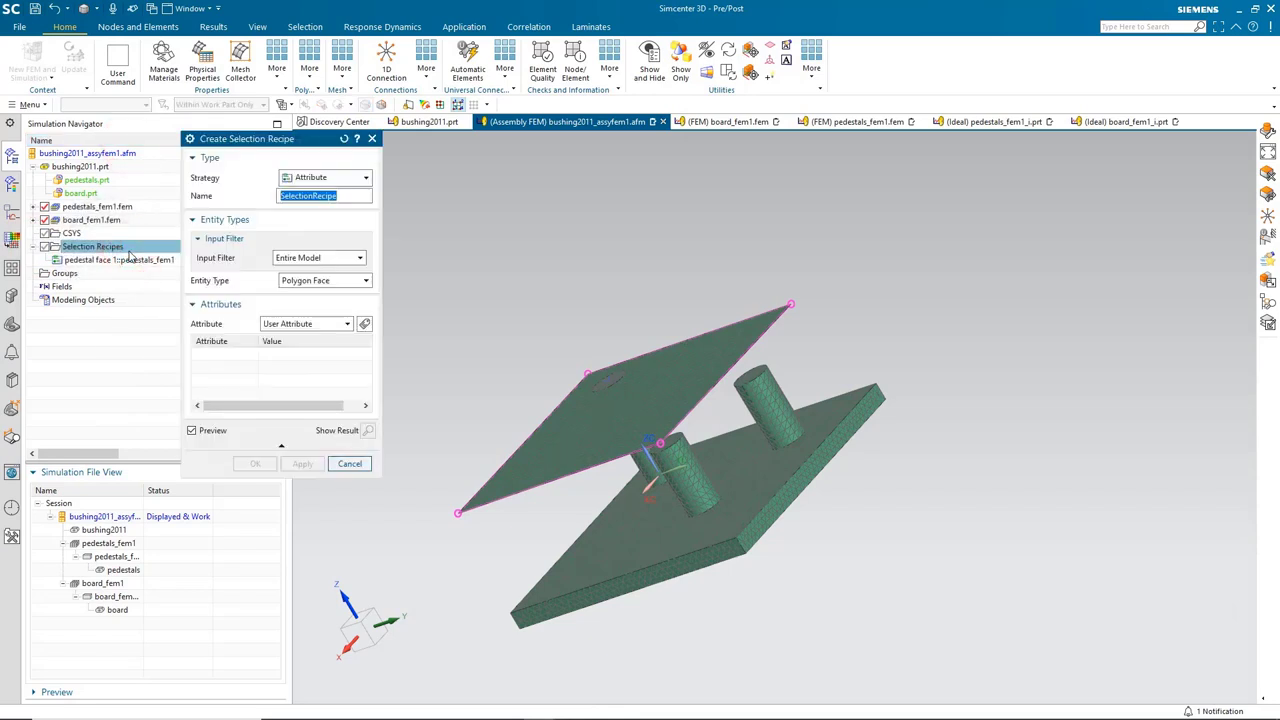
click(337, 177)
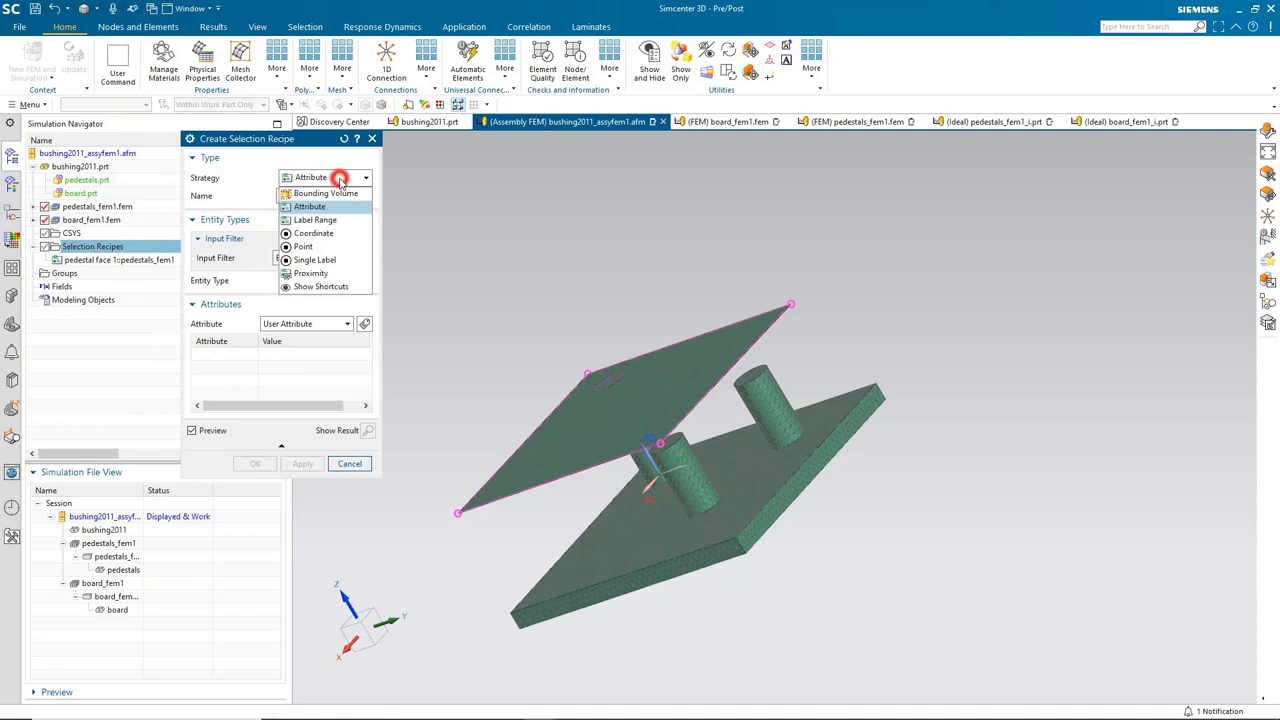
click(330, 273)
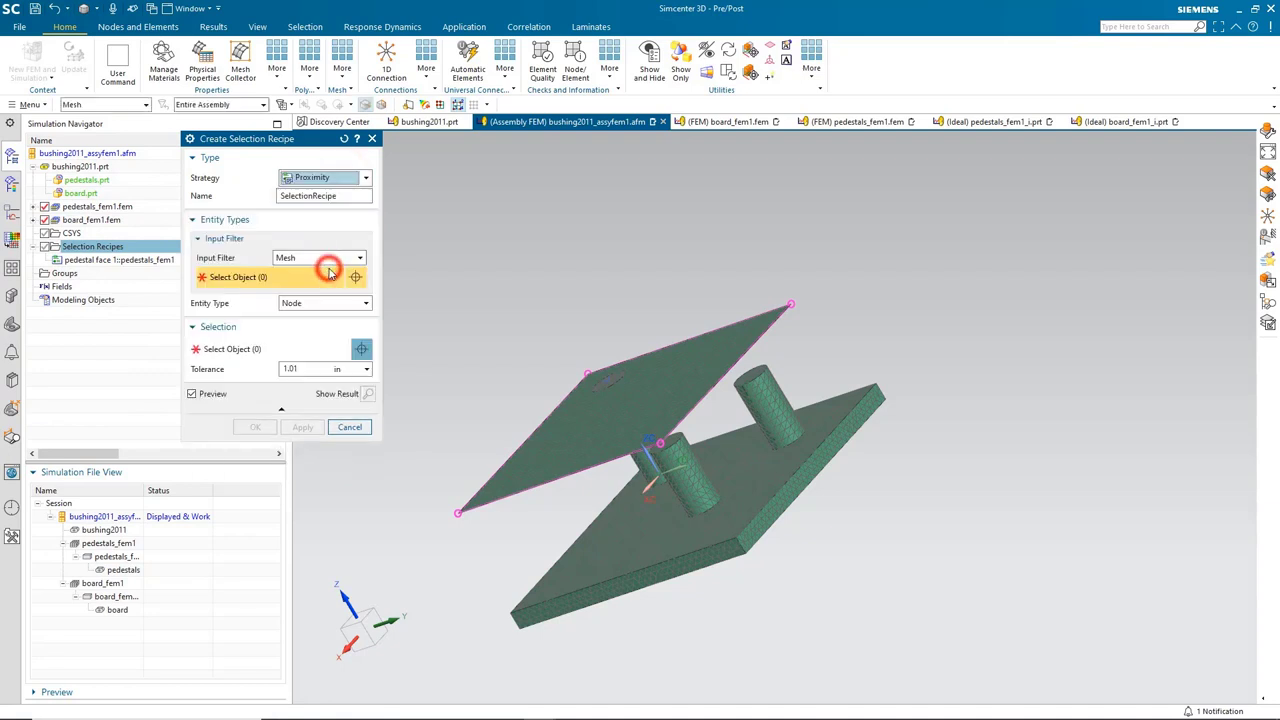
drag(340, 196, 275, 197)
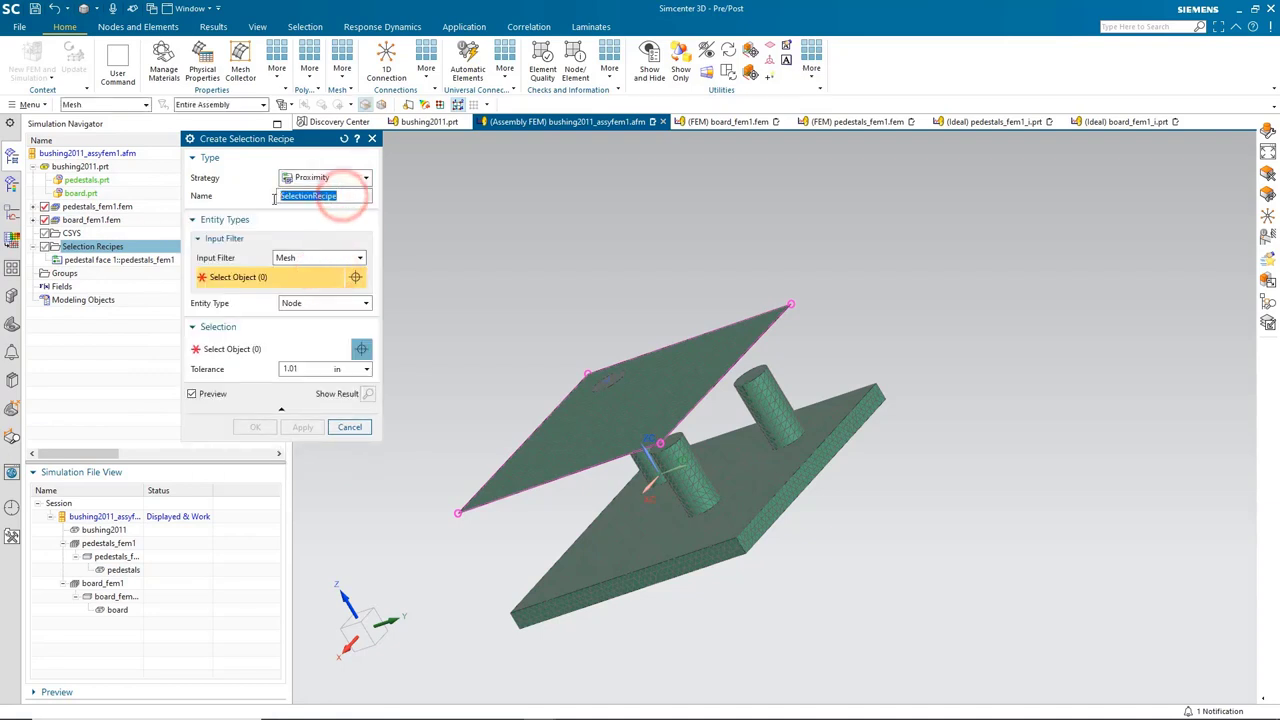
key(BackSpace)
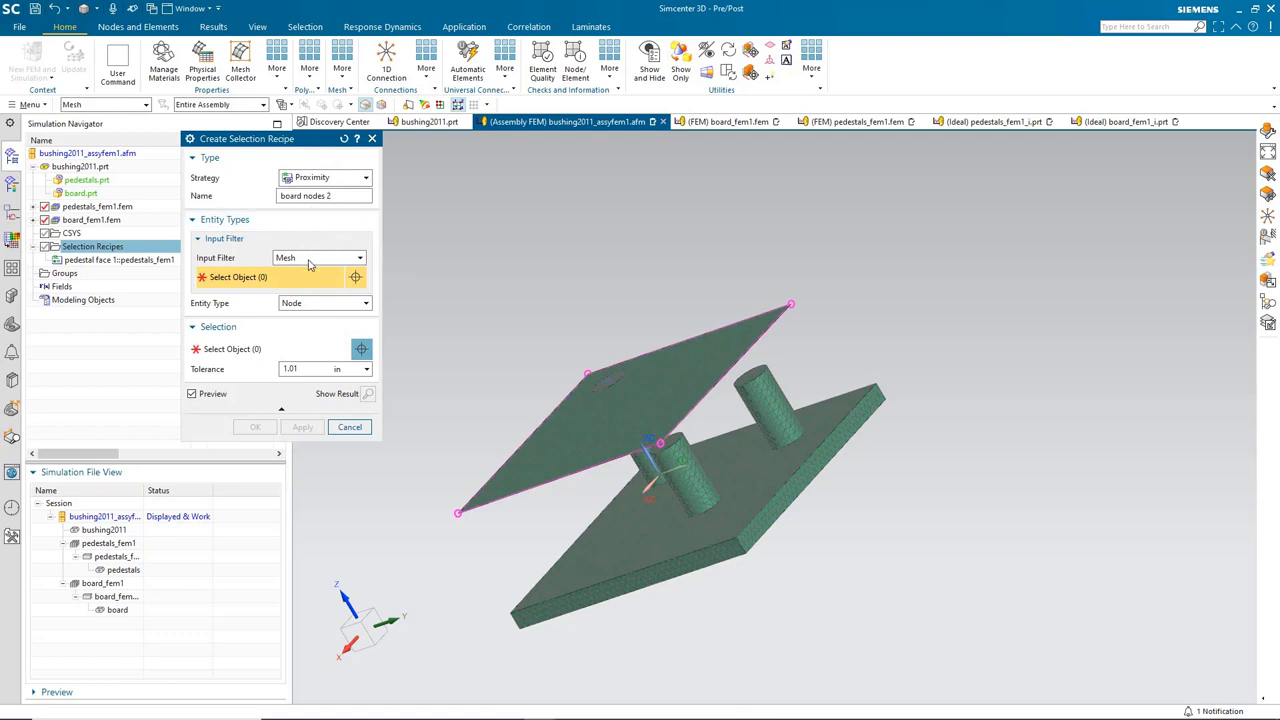
Create the recipe for board mesh nodes within 1.01 in of the top polygon face of the low-X, high-Y pedestal
click(720, 336)
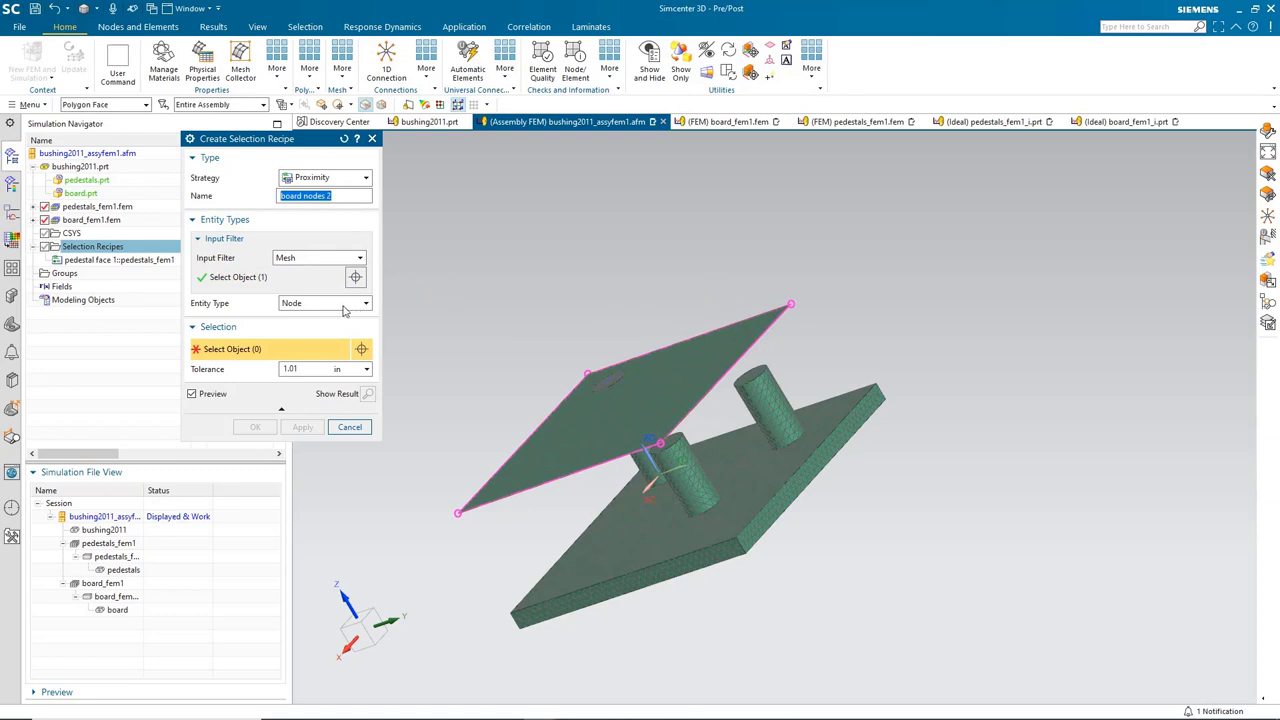
click(302, 369)
click(130, 108)
click(128, 108)
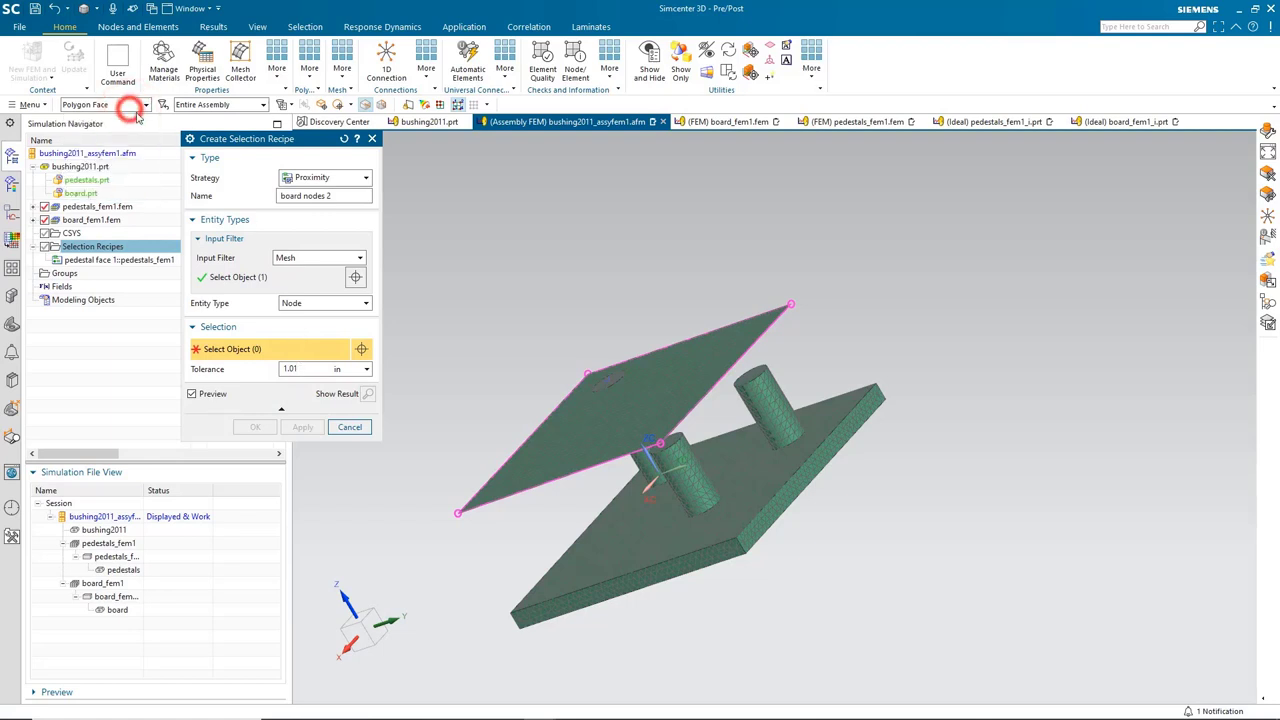
scroll(747, 374, up, 5)
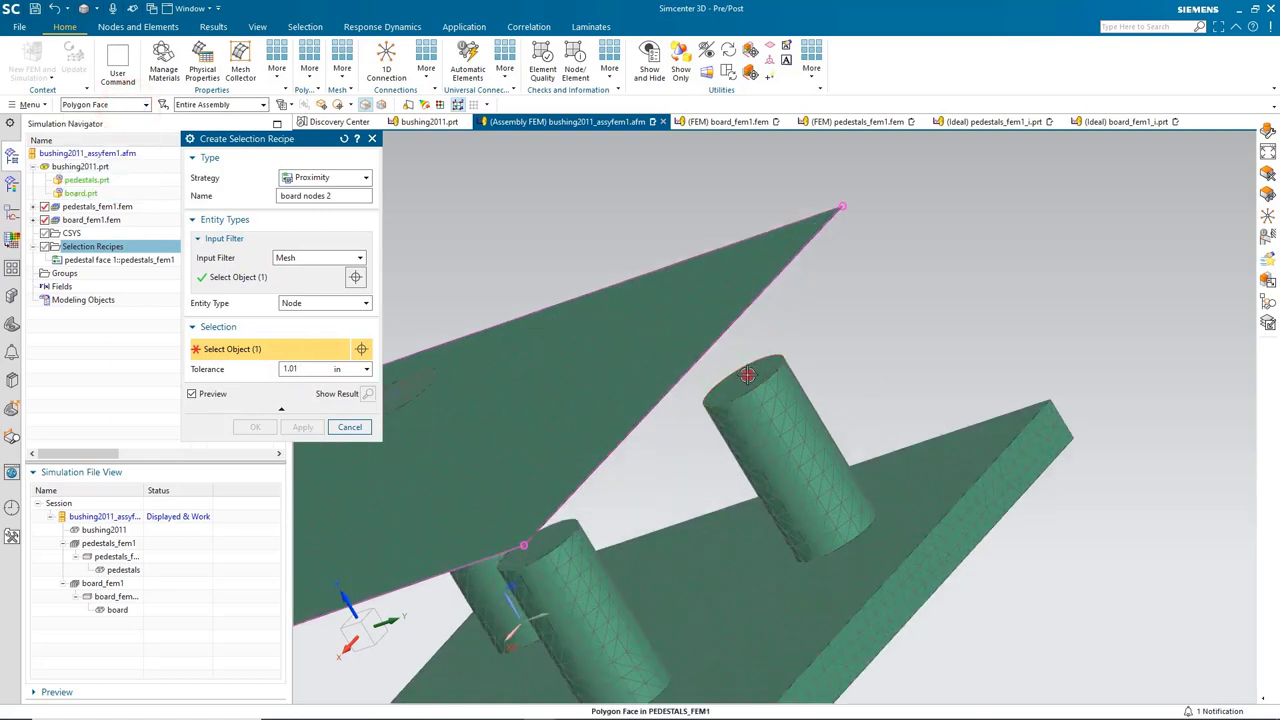
click(747, 374)
middle_drag(781, 416, 808, 363)
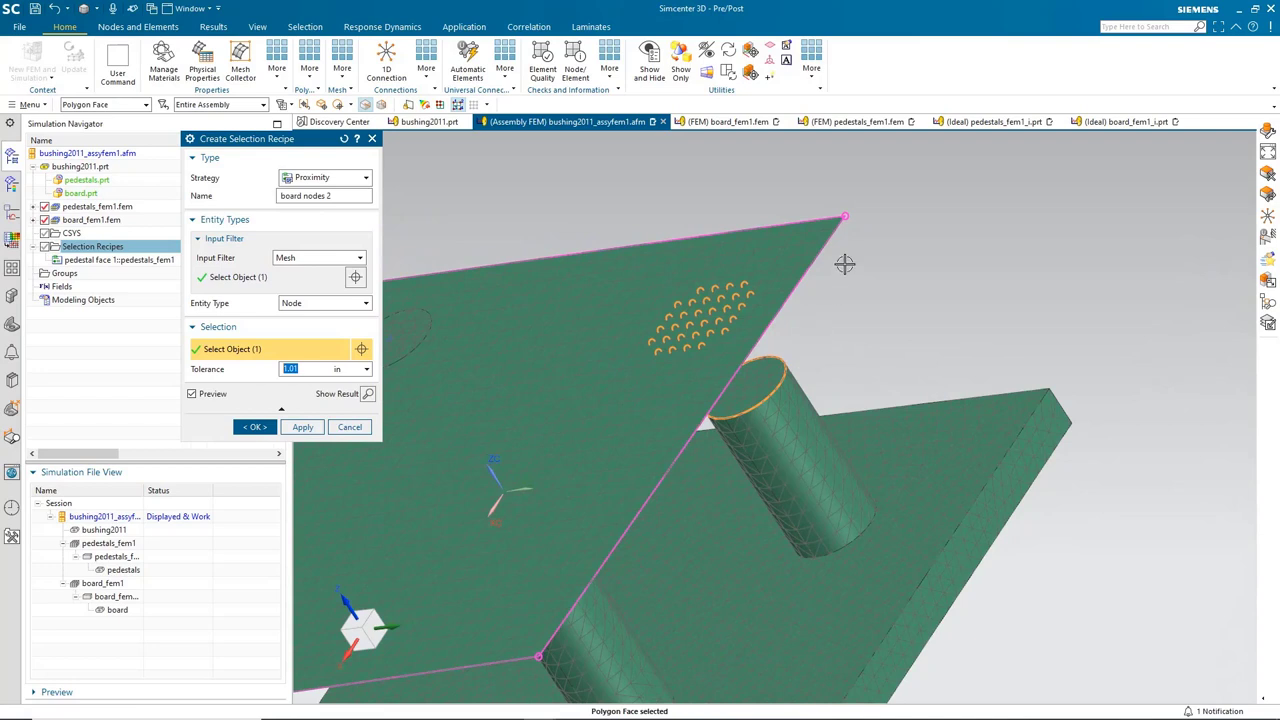
key(Home)
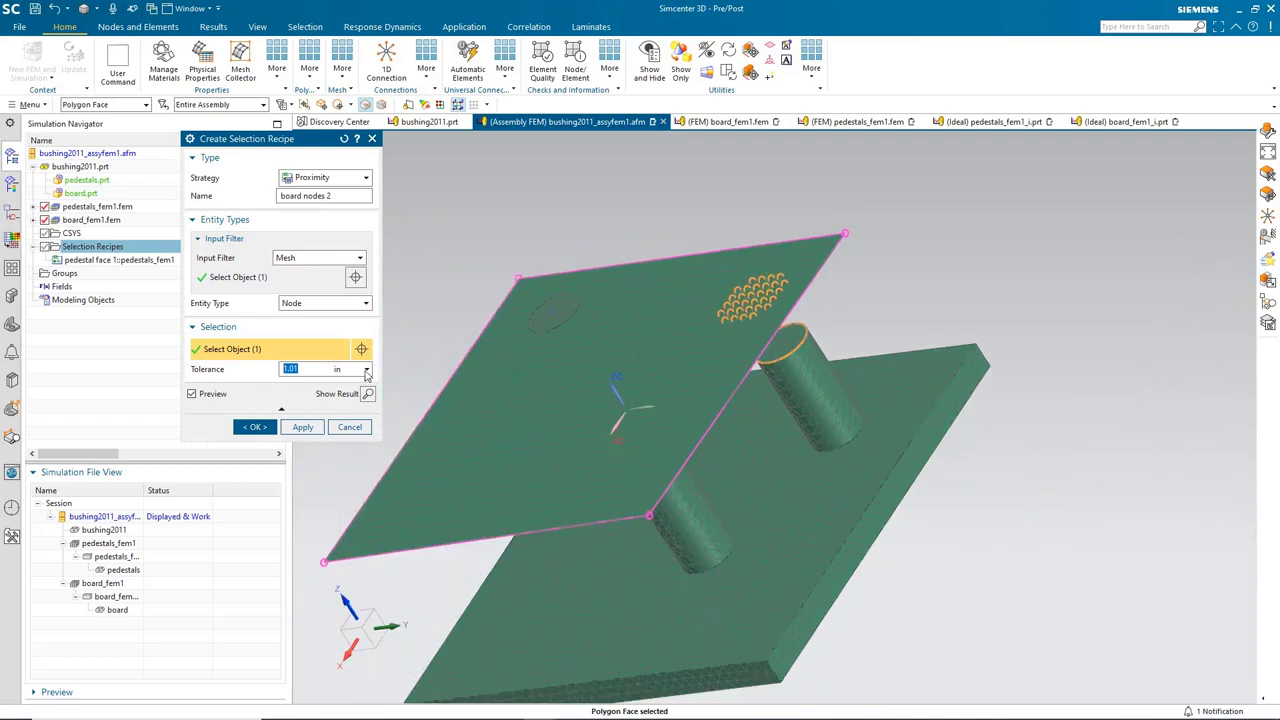
click(255, 427)
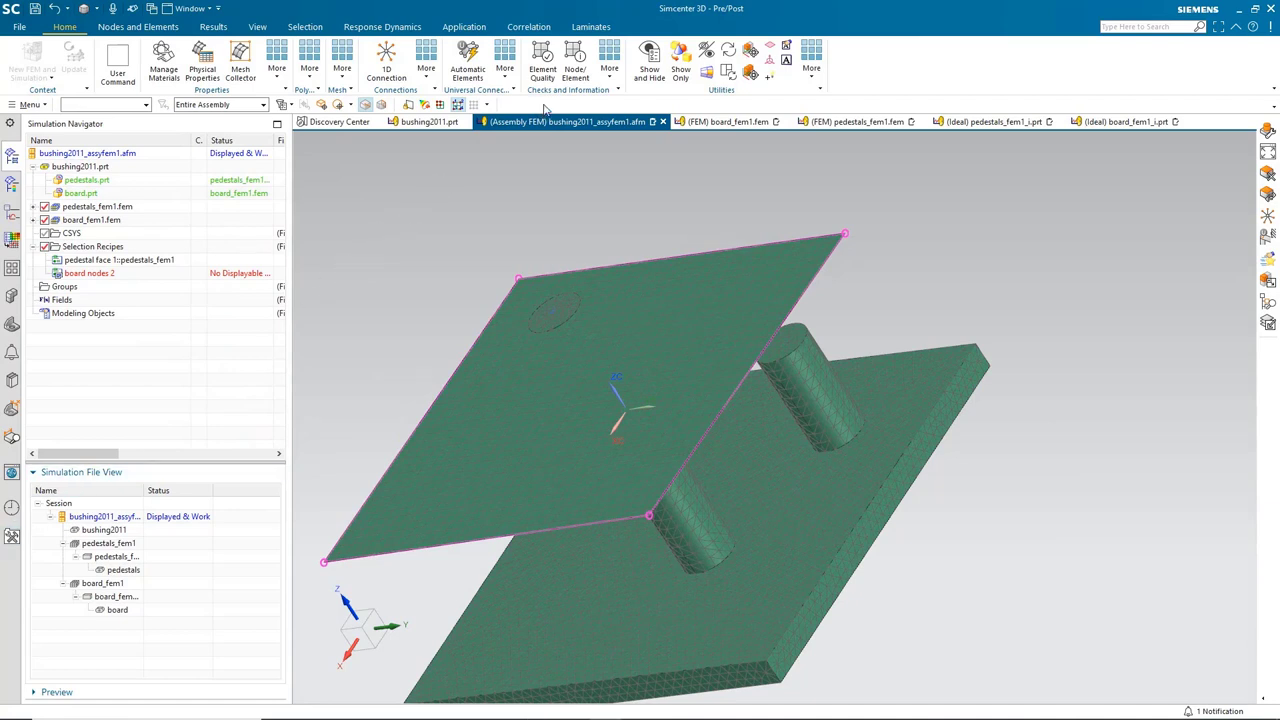
Start a universal Rigid connection with Target 1 as a Spider centred at Legs CoG and Target 2 set to None
click(505, 68)
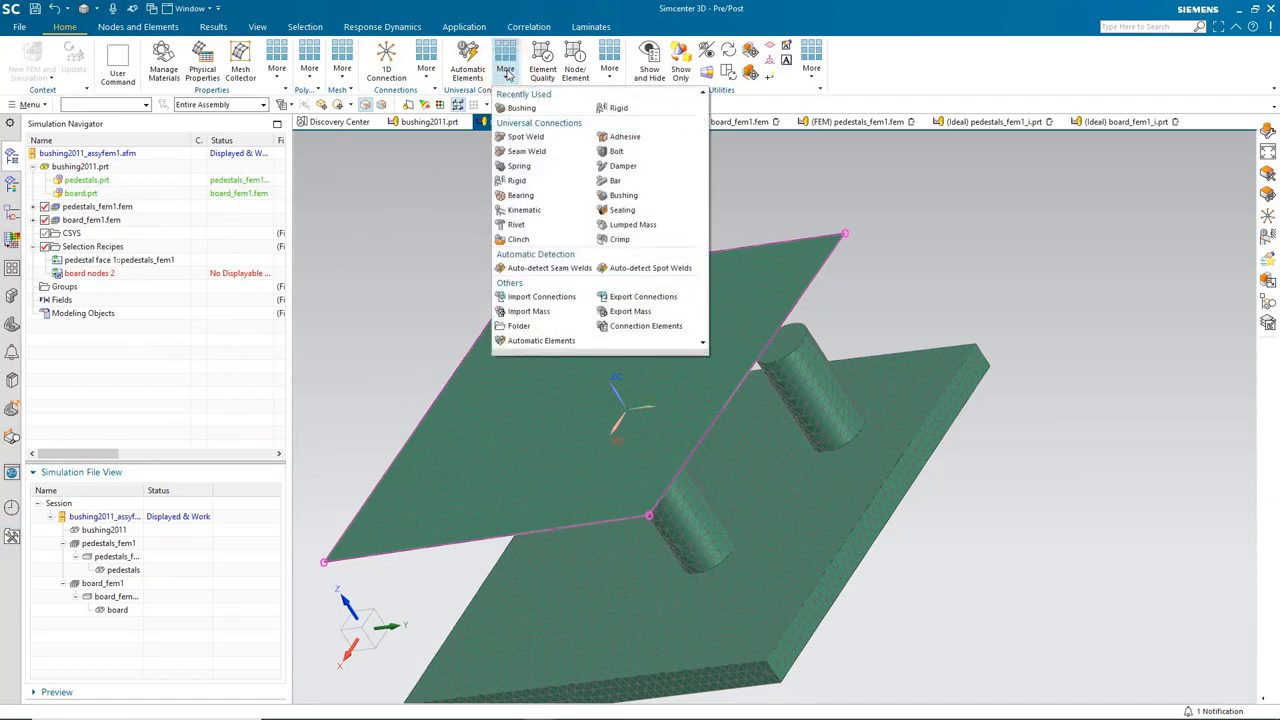
click(516, 180)
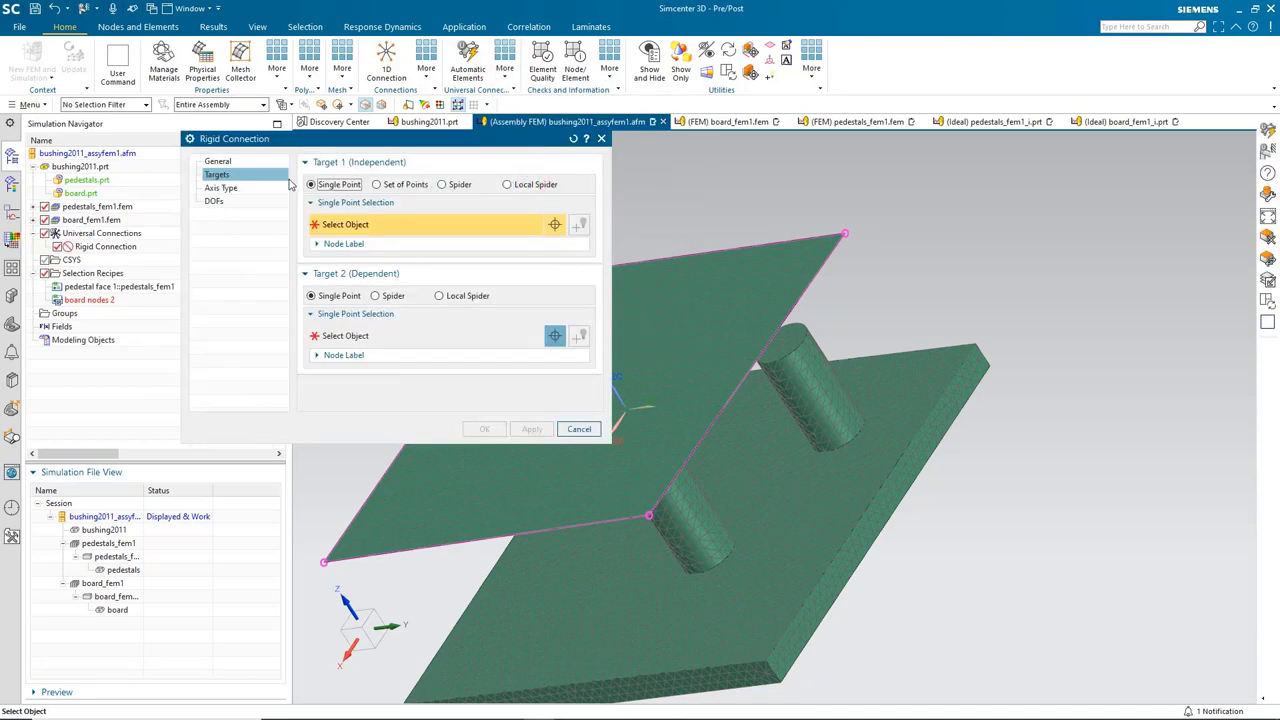
click(453, 188)
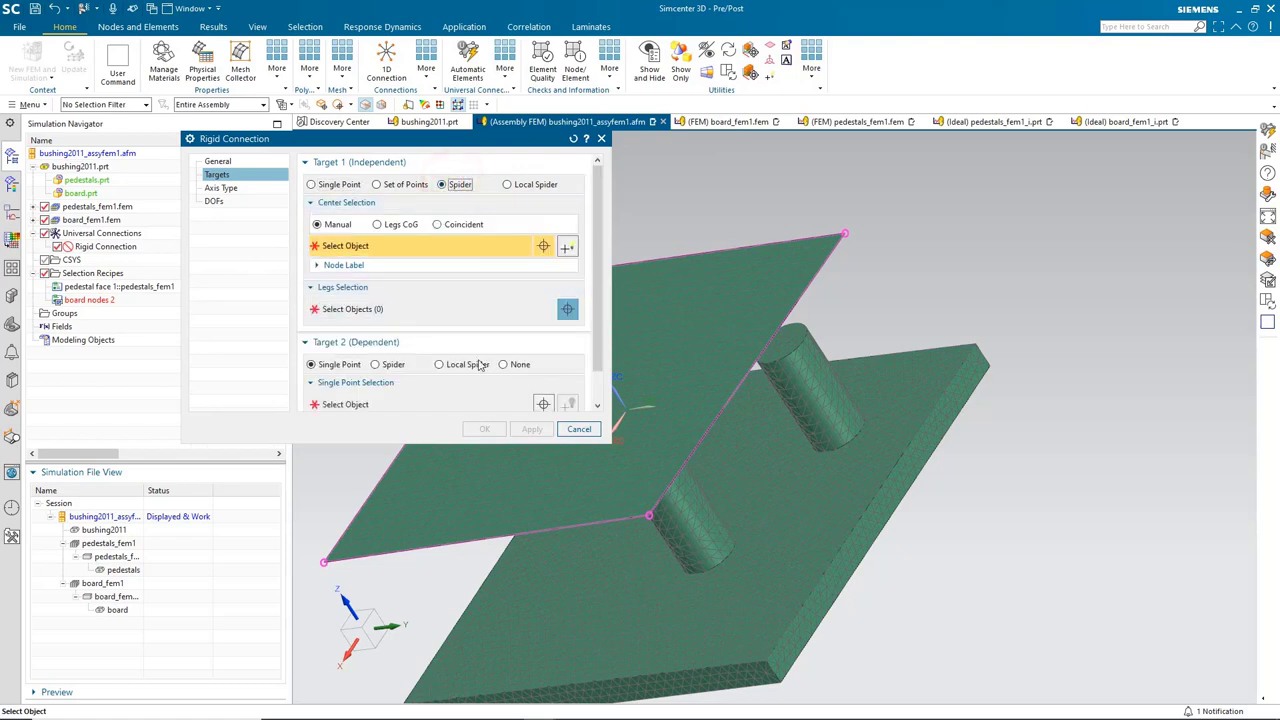
click(518, 366)
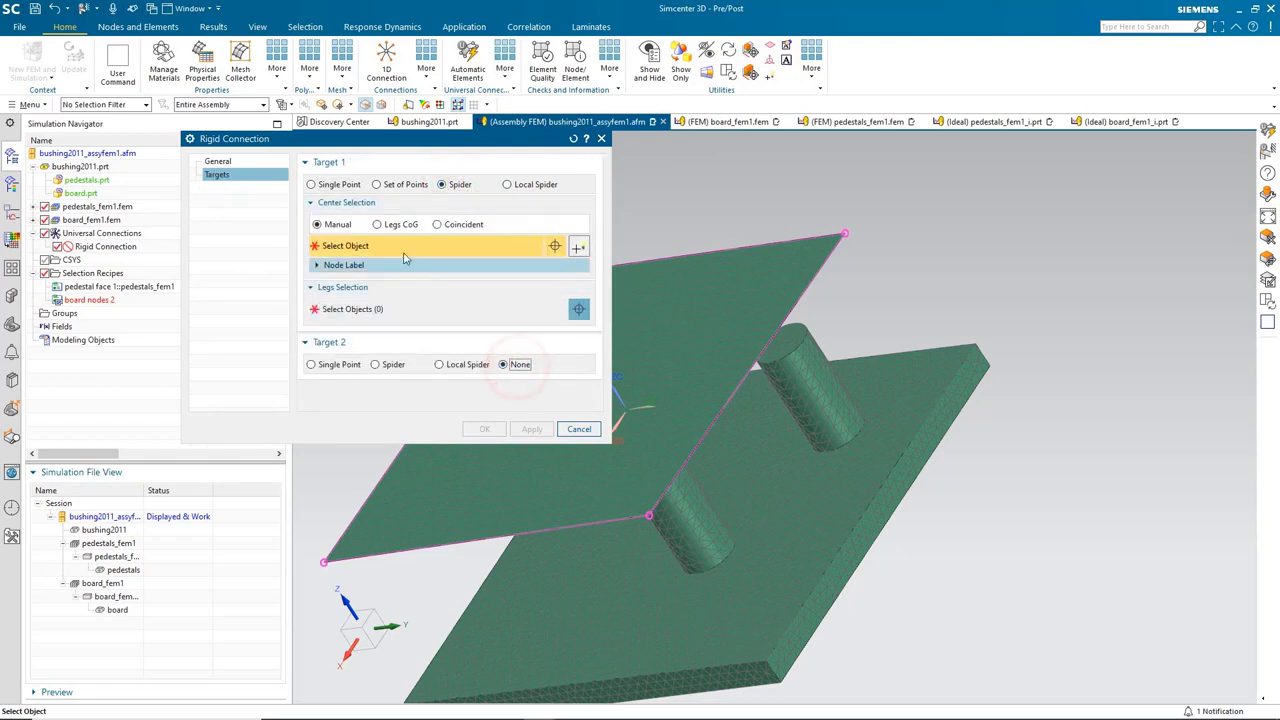
click(384, 226)
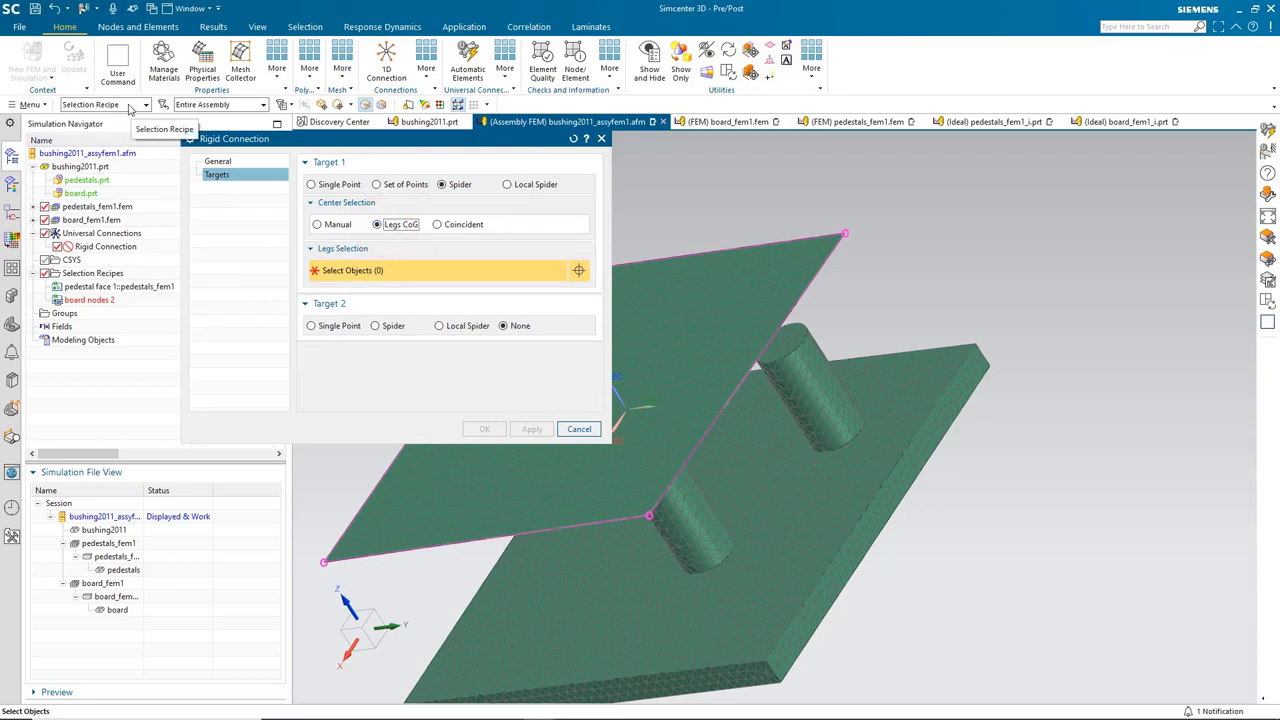
Assign the "board nodes 2" recipe and the low-X, high-Y pedestal's top polygon face as spider legs and create the rigid connection
click(86, 304)
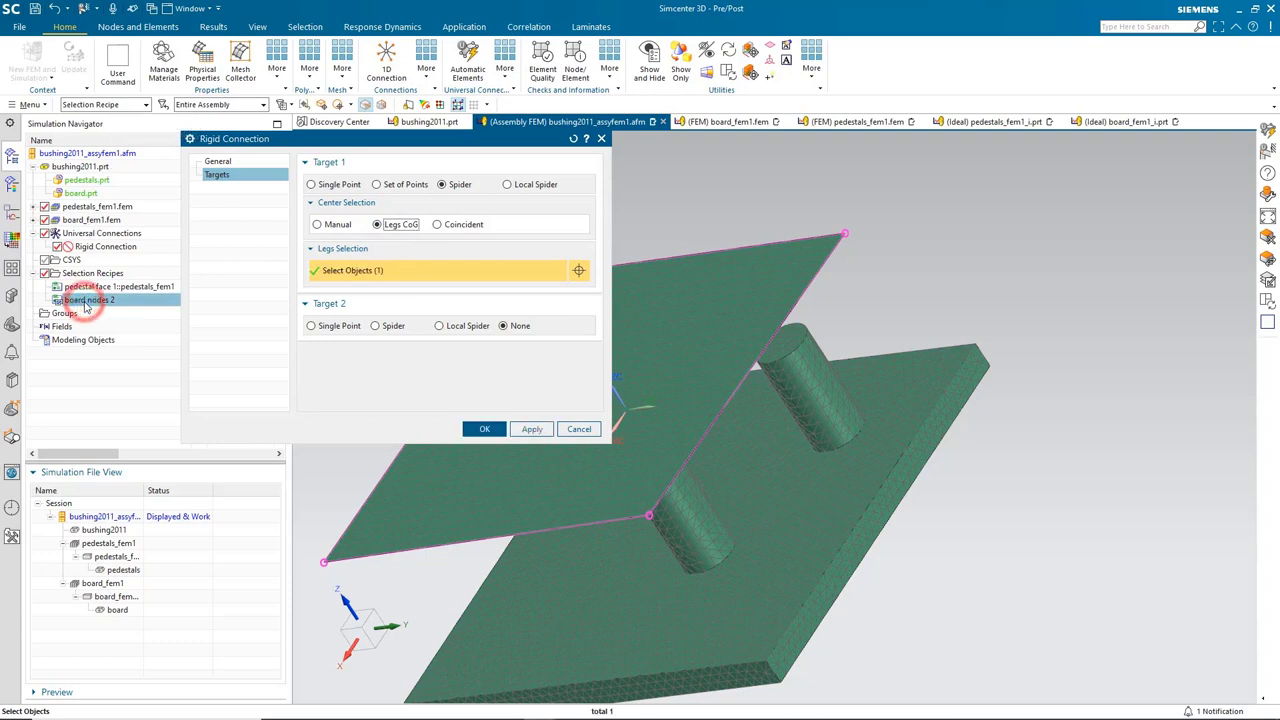
click(128, 104)
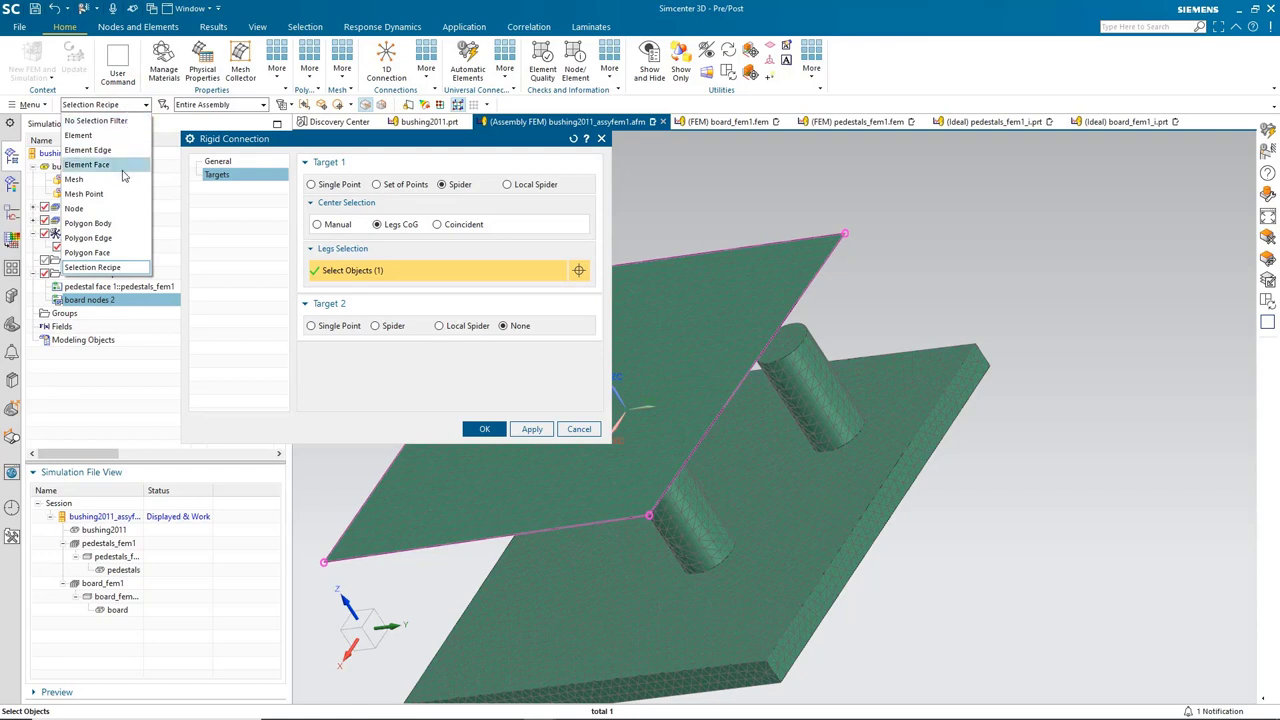
click(100, 252)
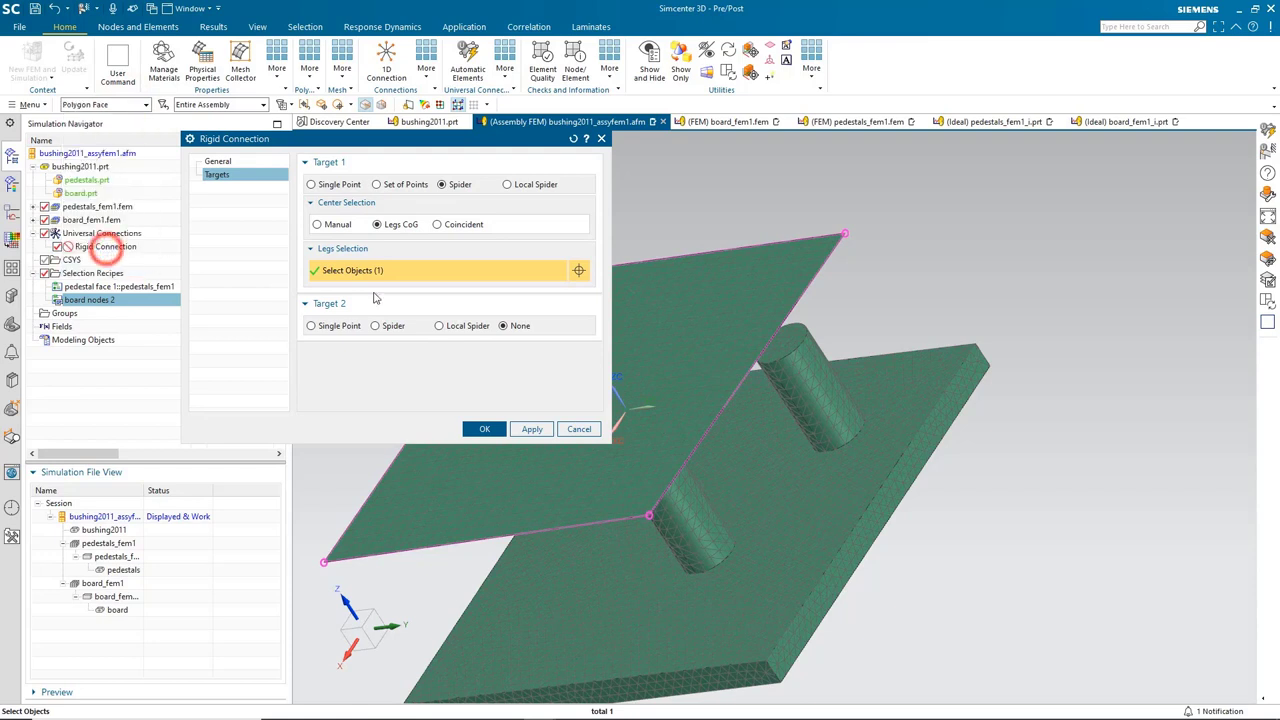
click(786, 342)
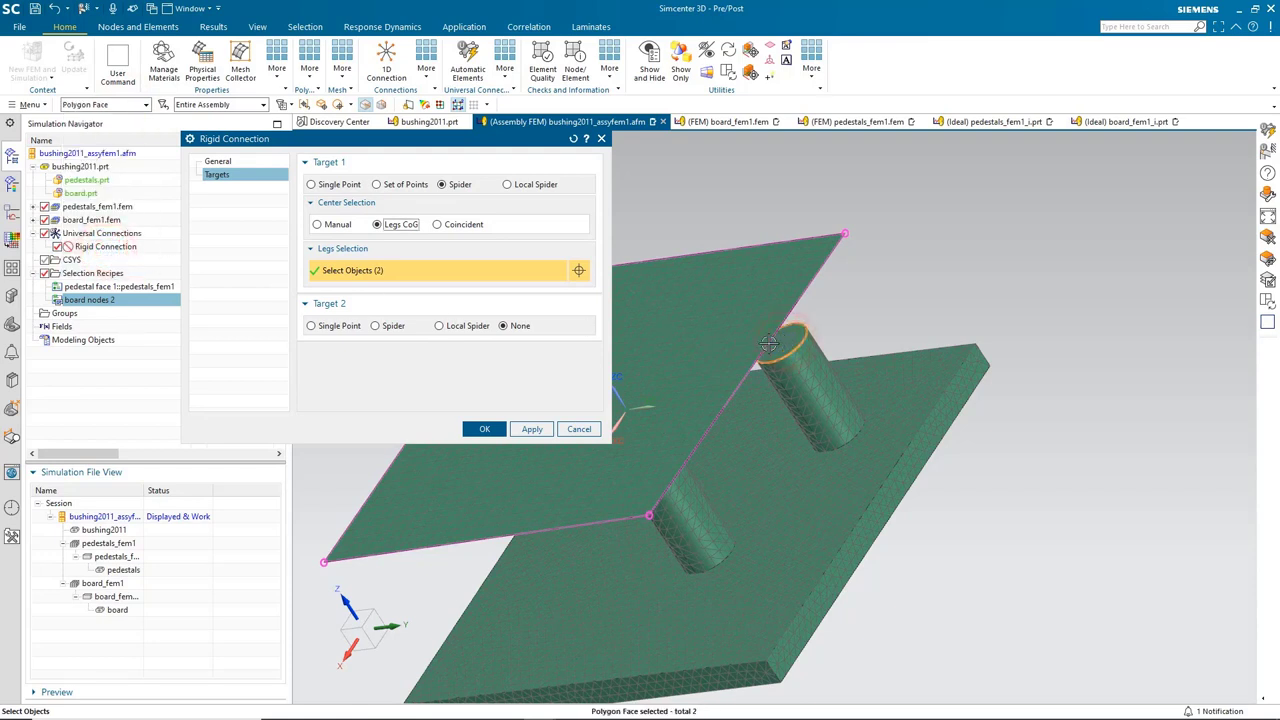
click(484, 429)
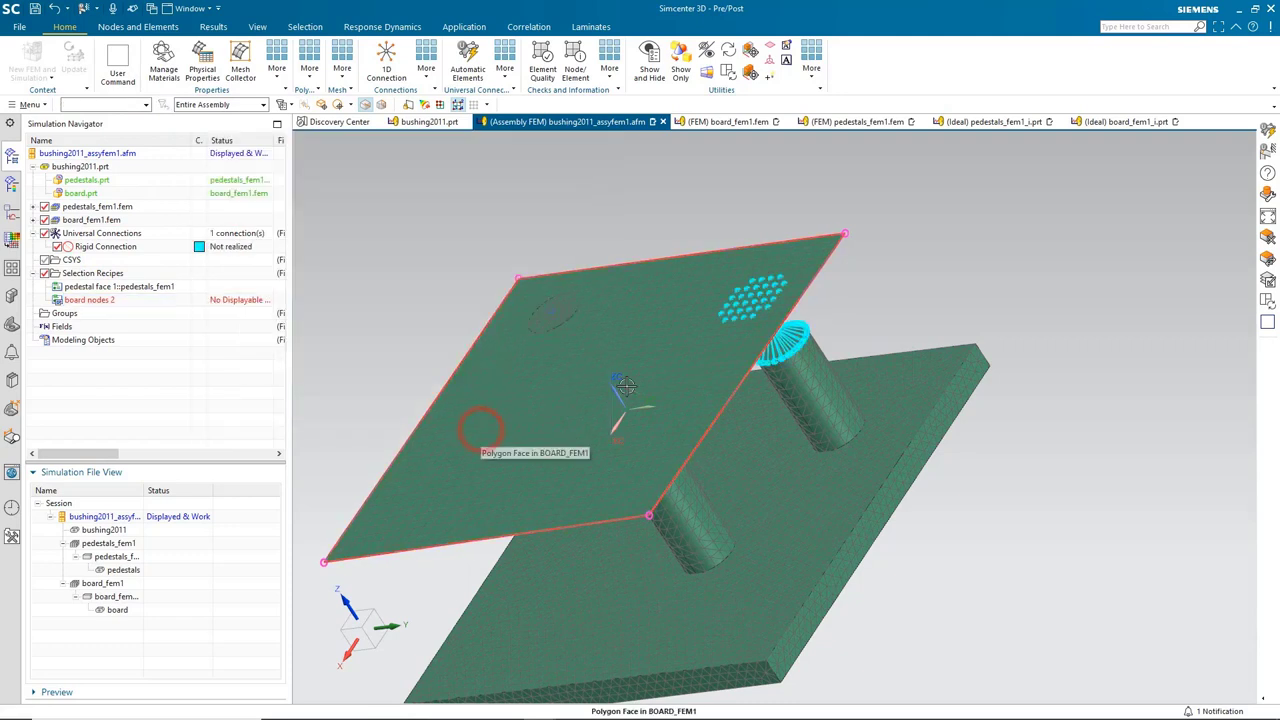
Generate the automatic connection elements for the Rigid connection using the RBE2+RBE2 spider(s) type
middle_drag(626, 385, 628, 354)
middle_drag(627, 354, 666, 354)
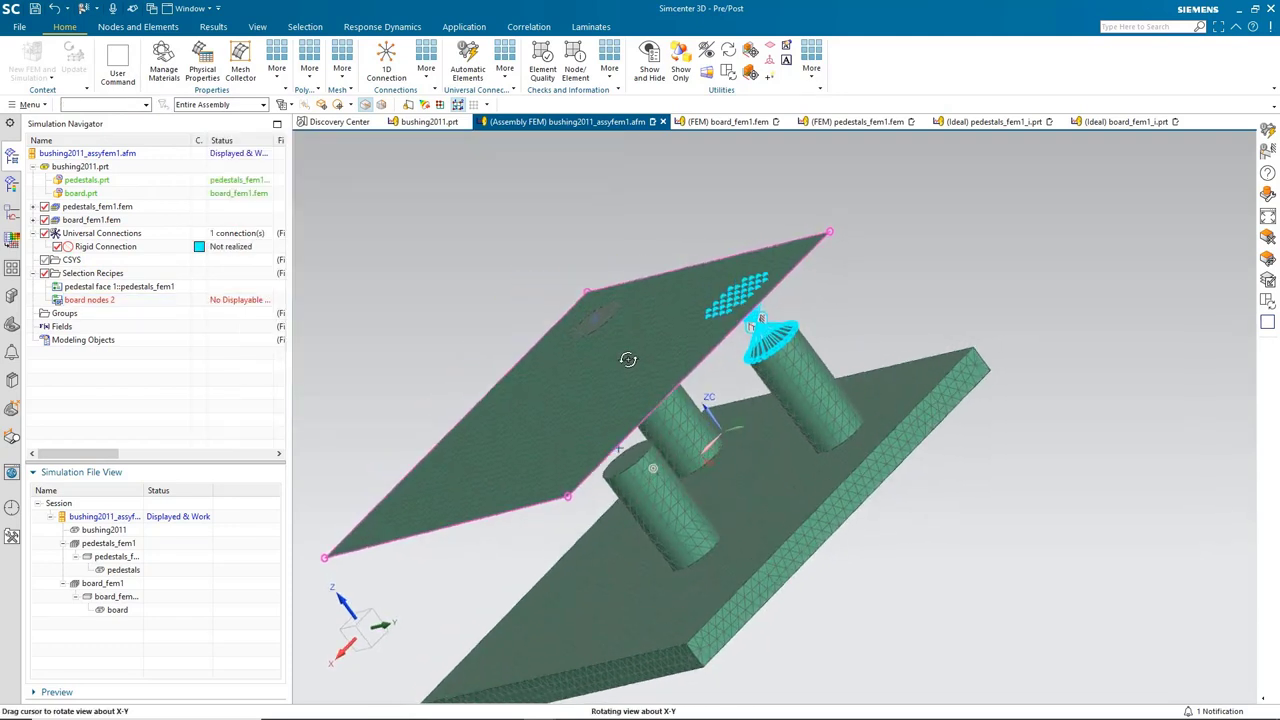
click(467, 62)
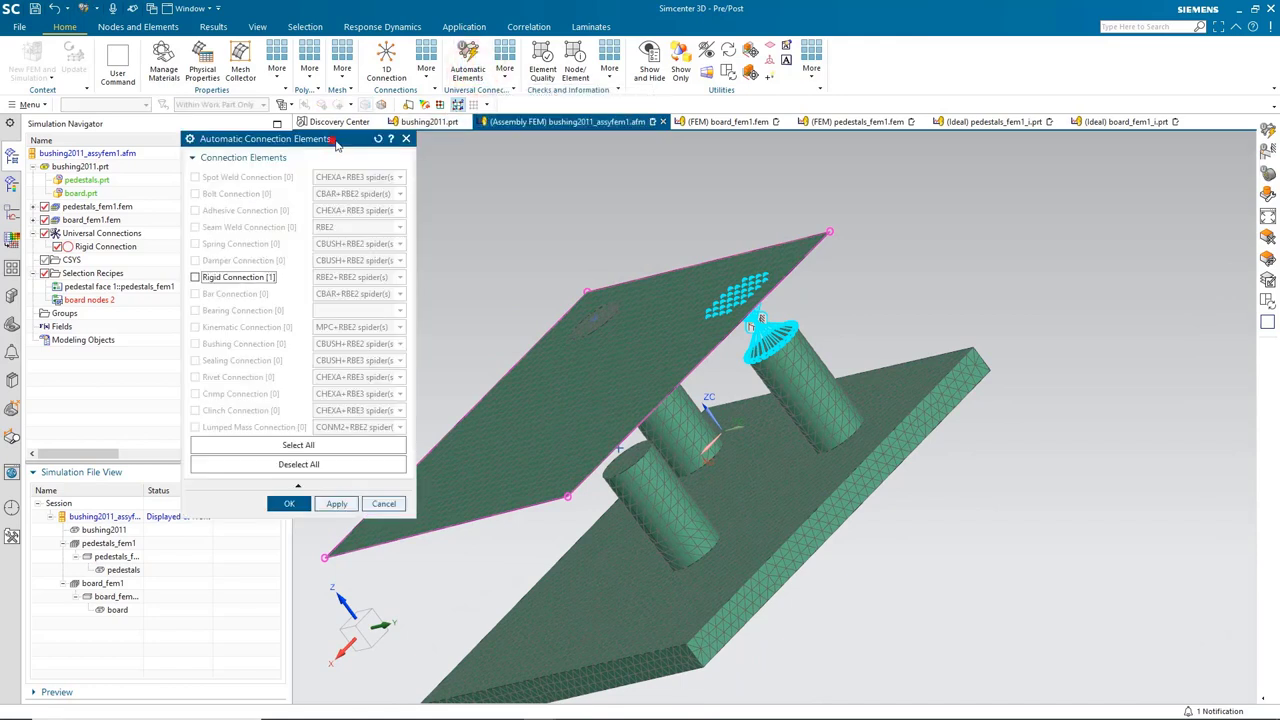
drag(336, 140, 434, 140)
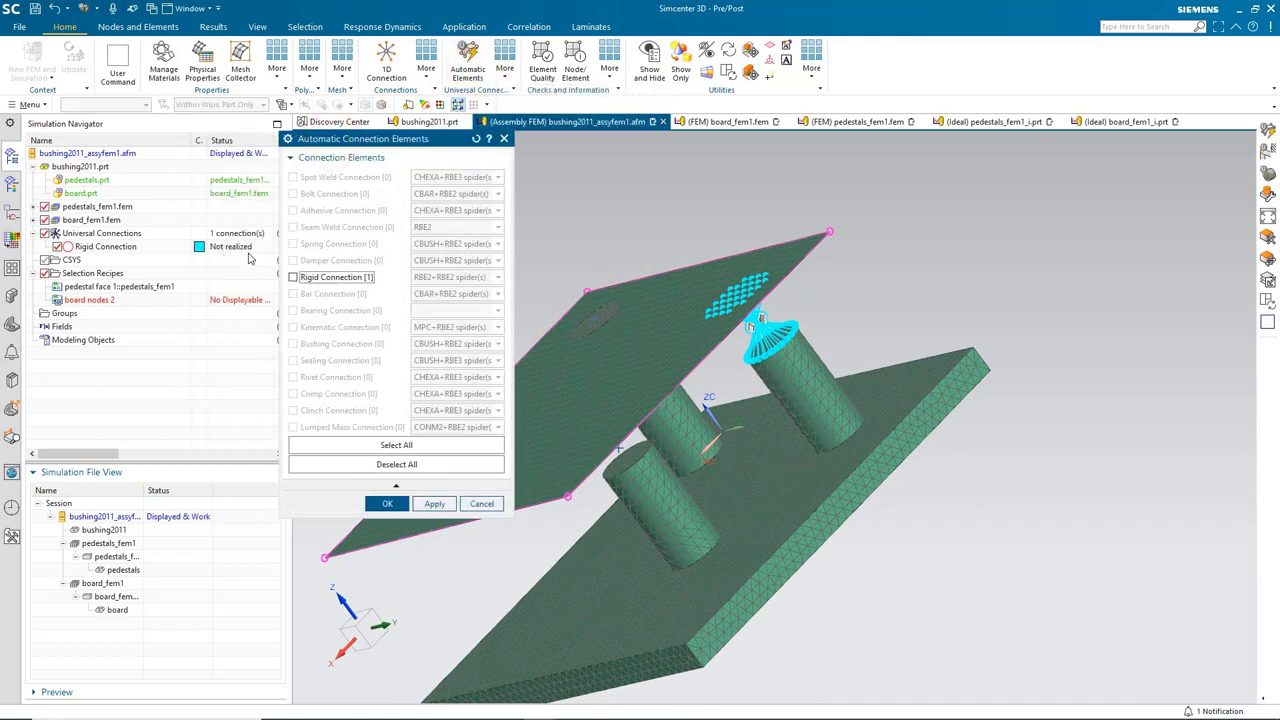
click(294, 277)
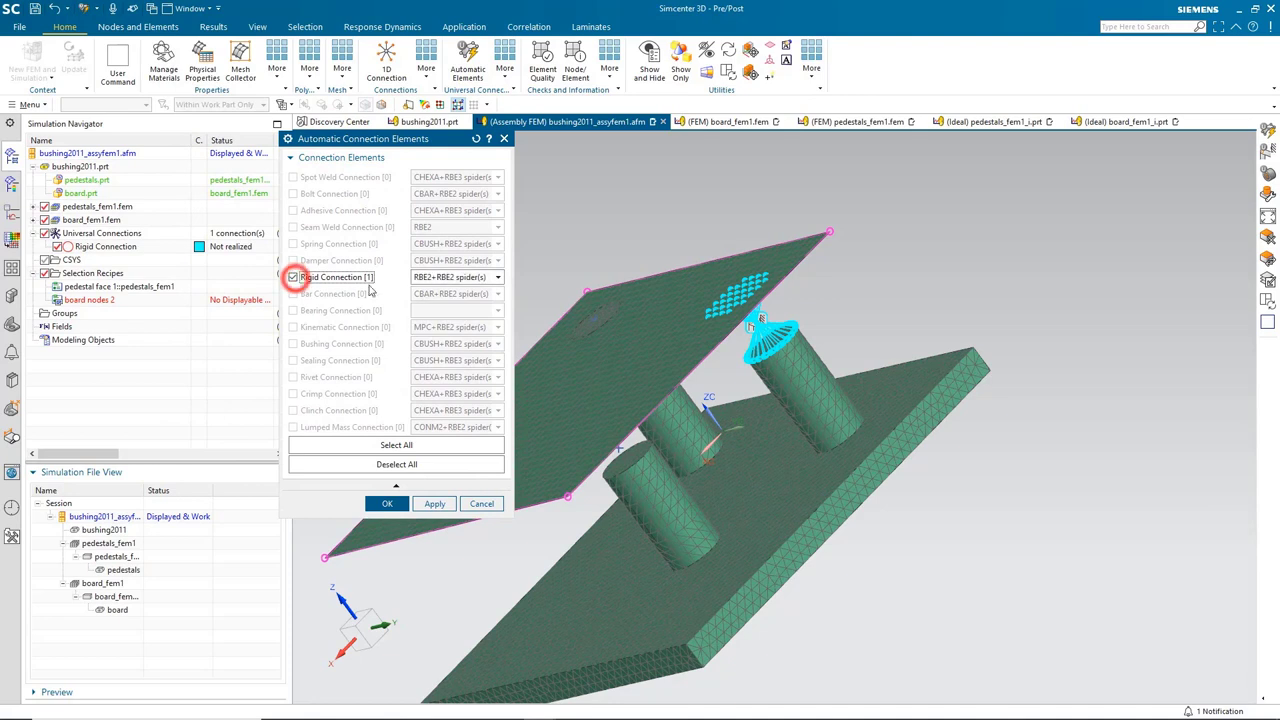
click(462, 277)
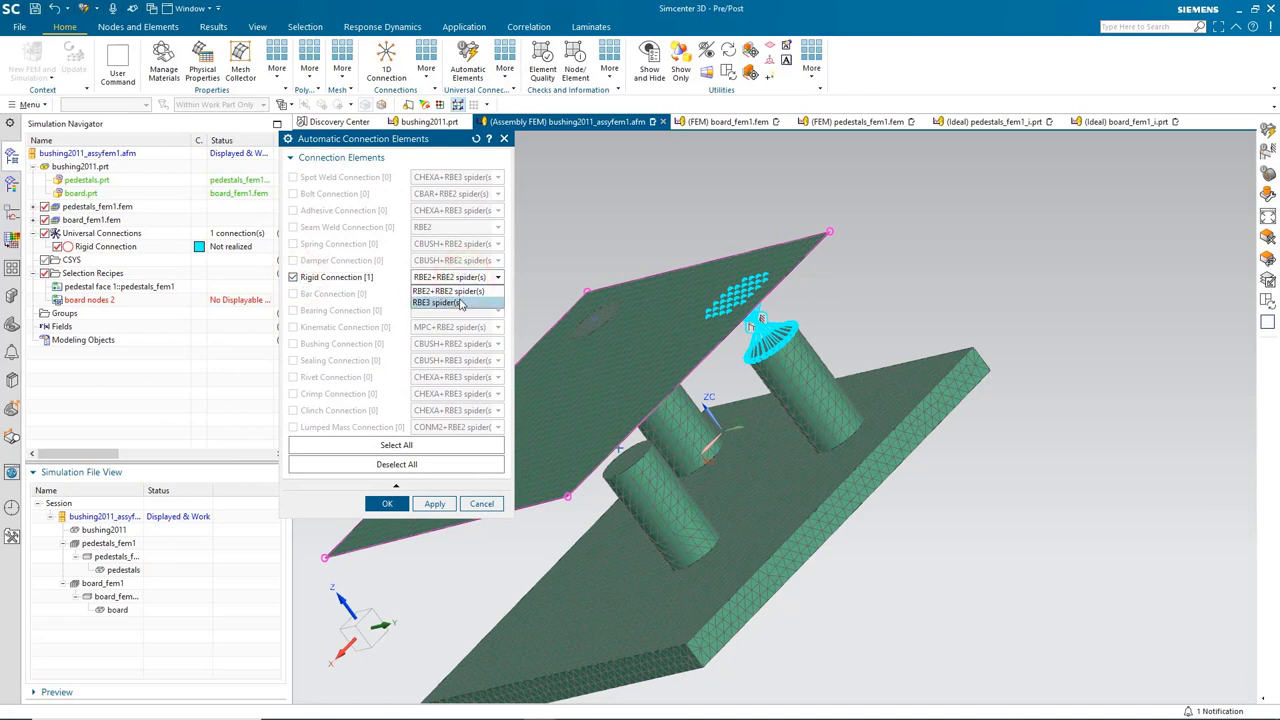
click(450, 291)
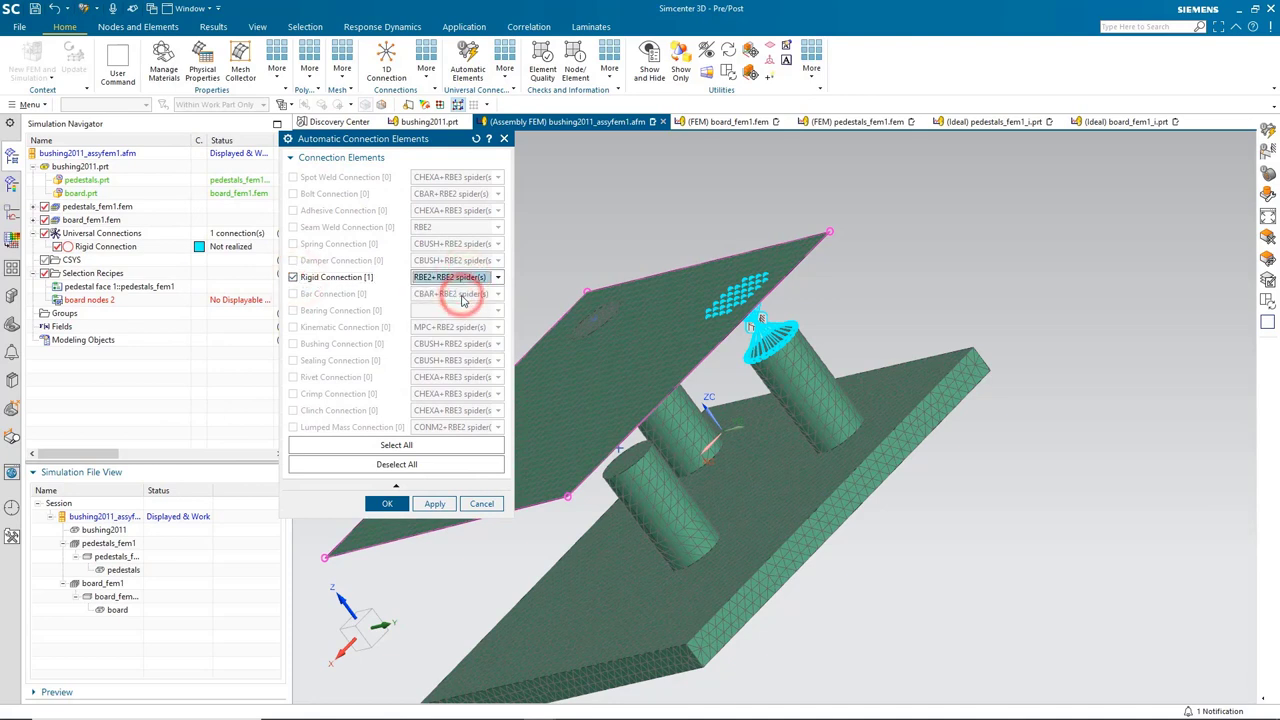
click(387, 503)
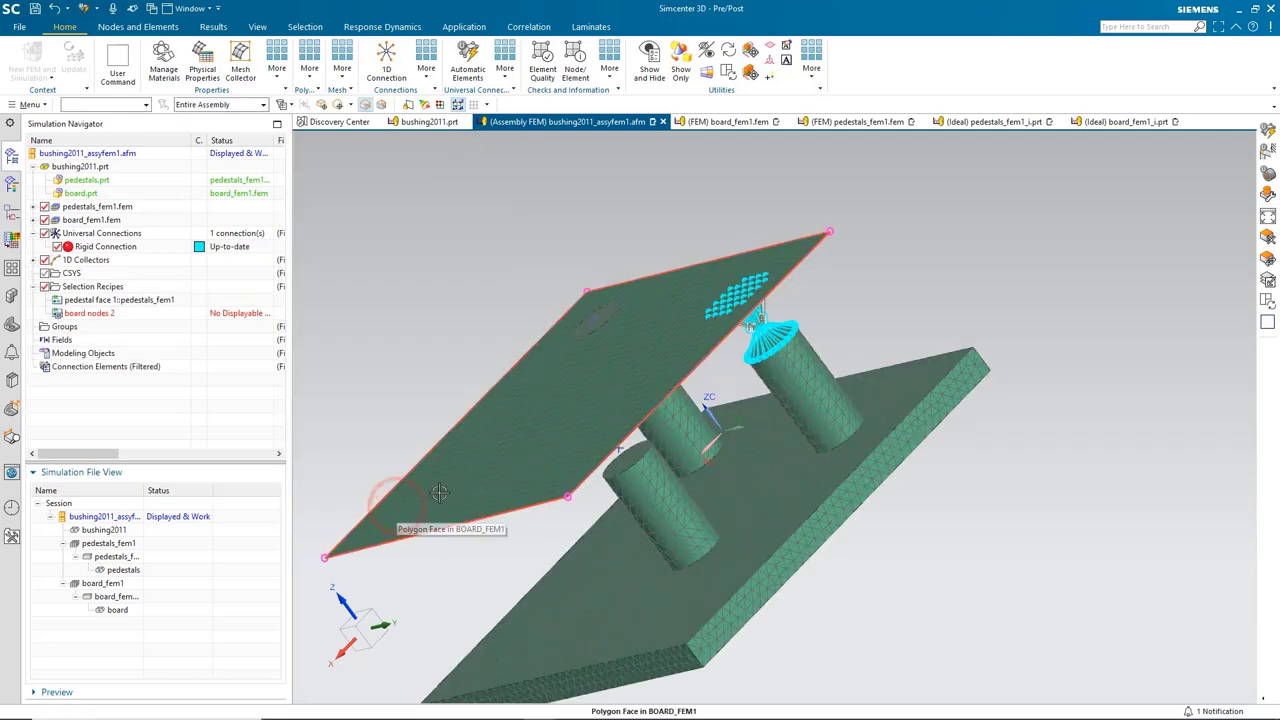
Examine the rigid elements in the RBE2 collector, highlighting them between the board and the low-X, high-Y pedestal
scroll(752, 313, up, 5)
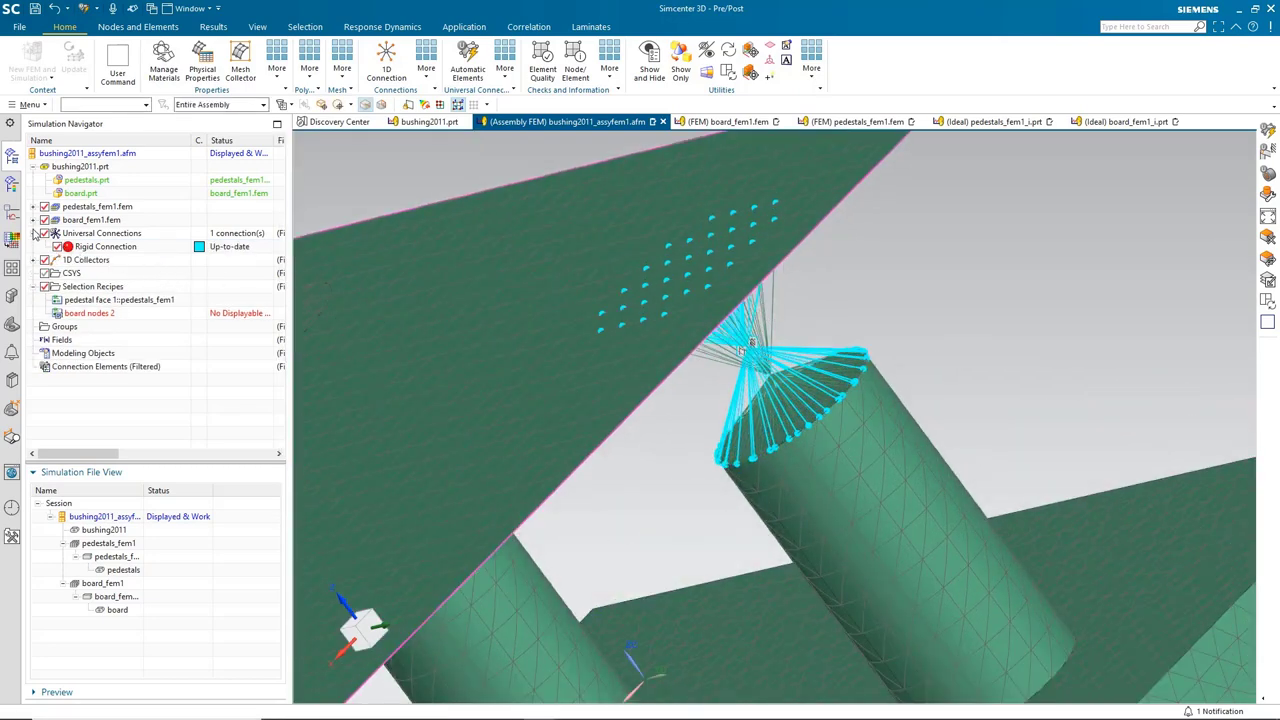
click(33, 259)
click(45, 273)
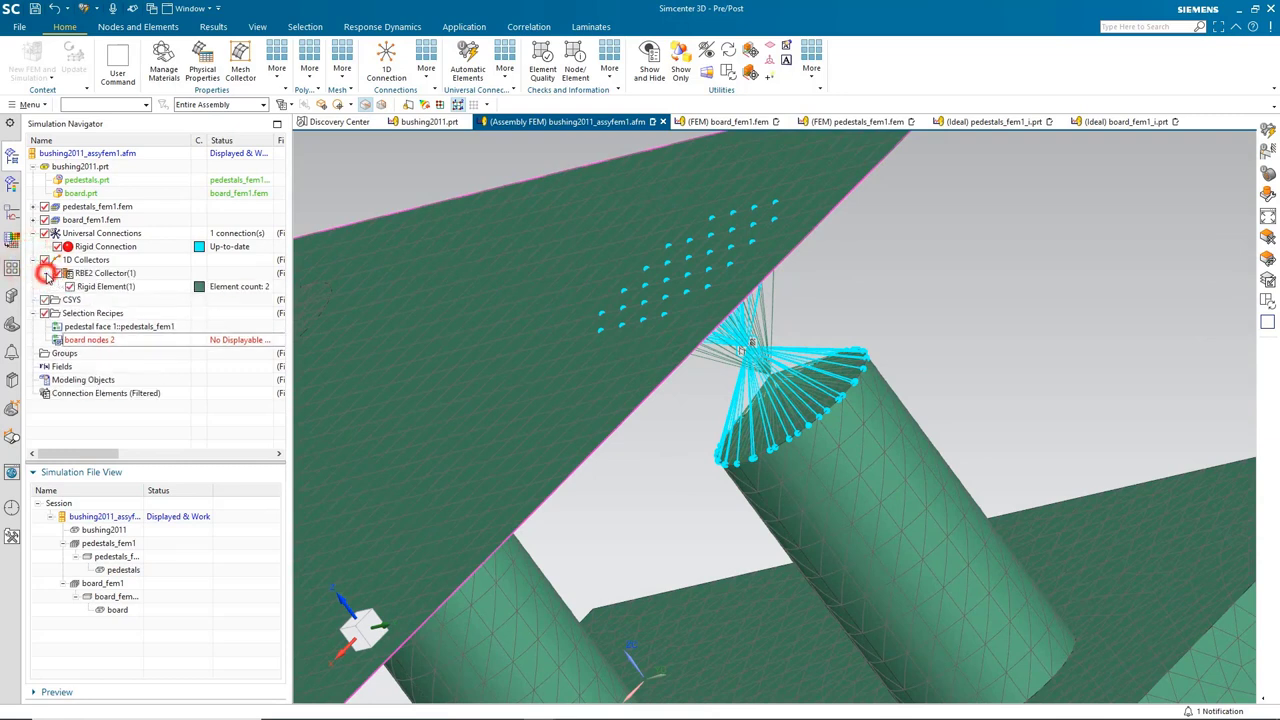
click(106, 287)
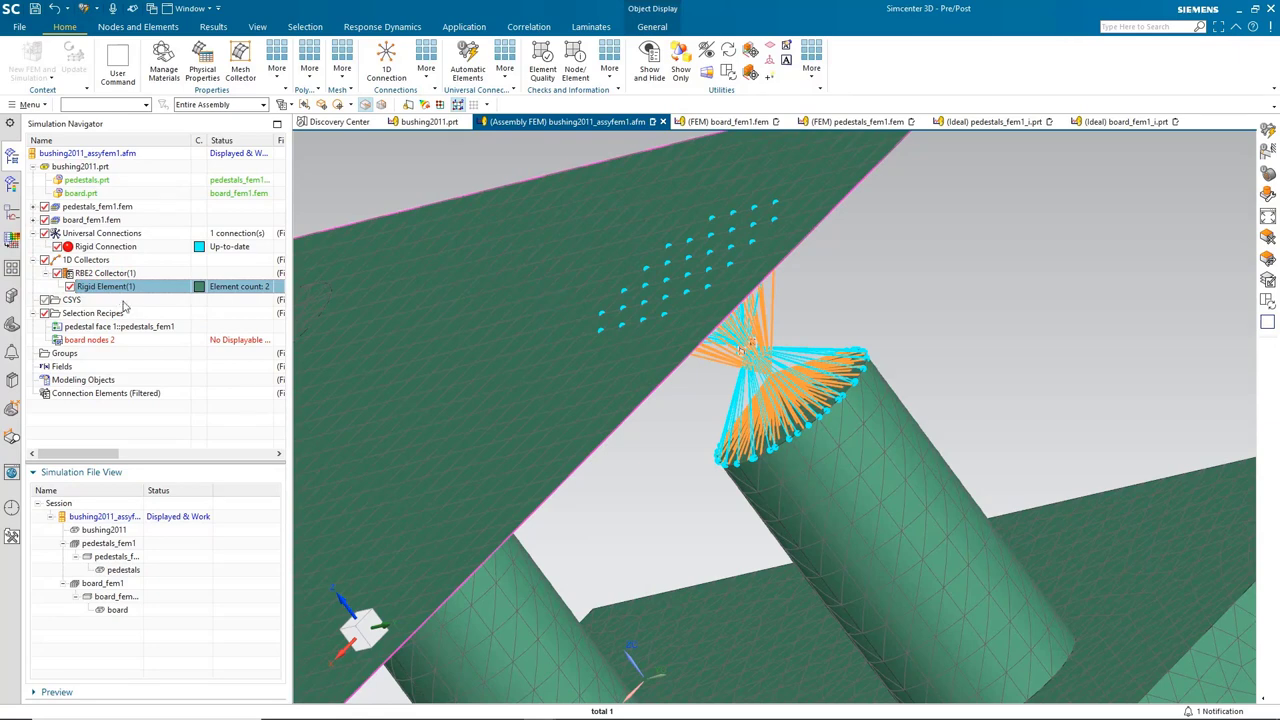
click(106, 415)
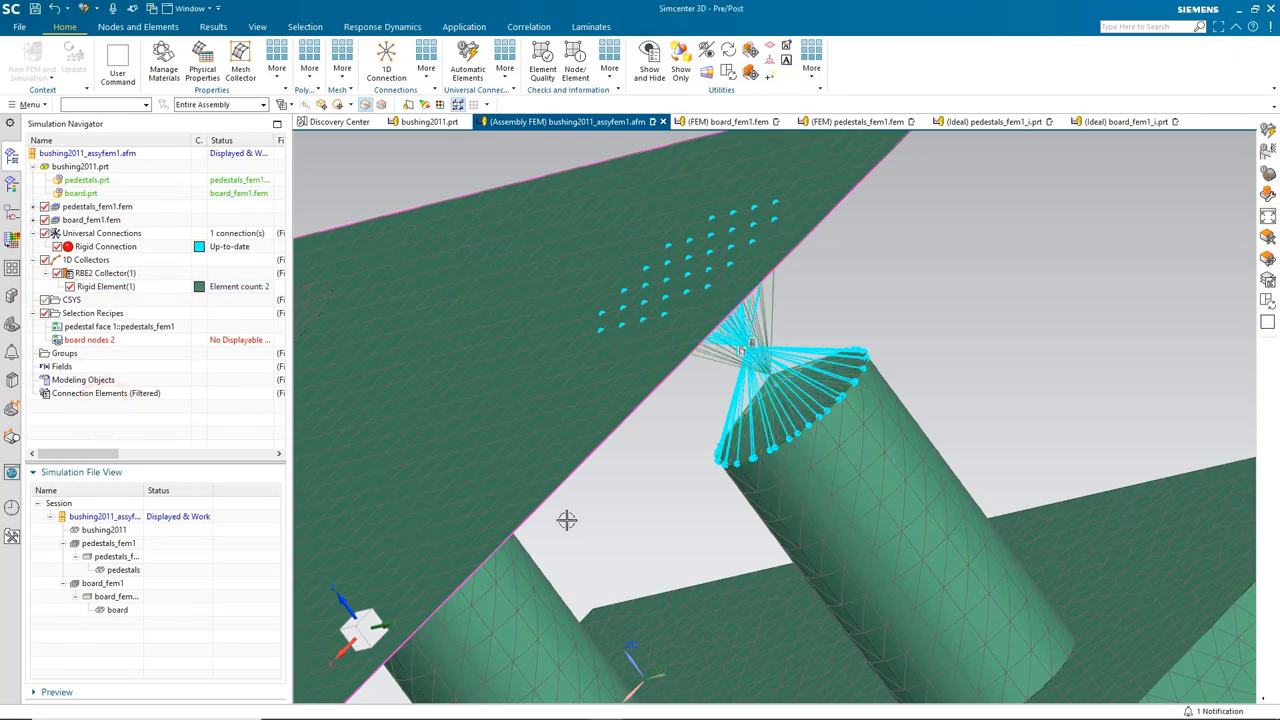
scroll(566, 520, up, 5)
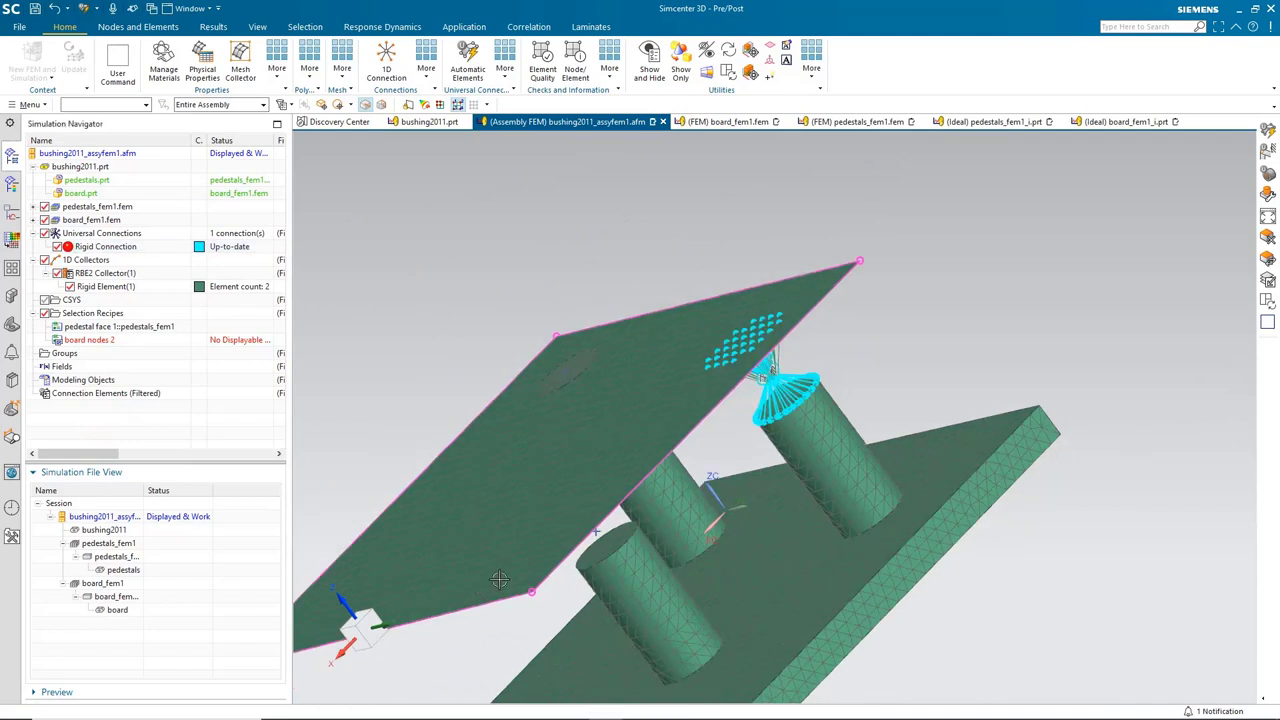
scroll(499, 580, down, 3)
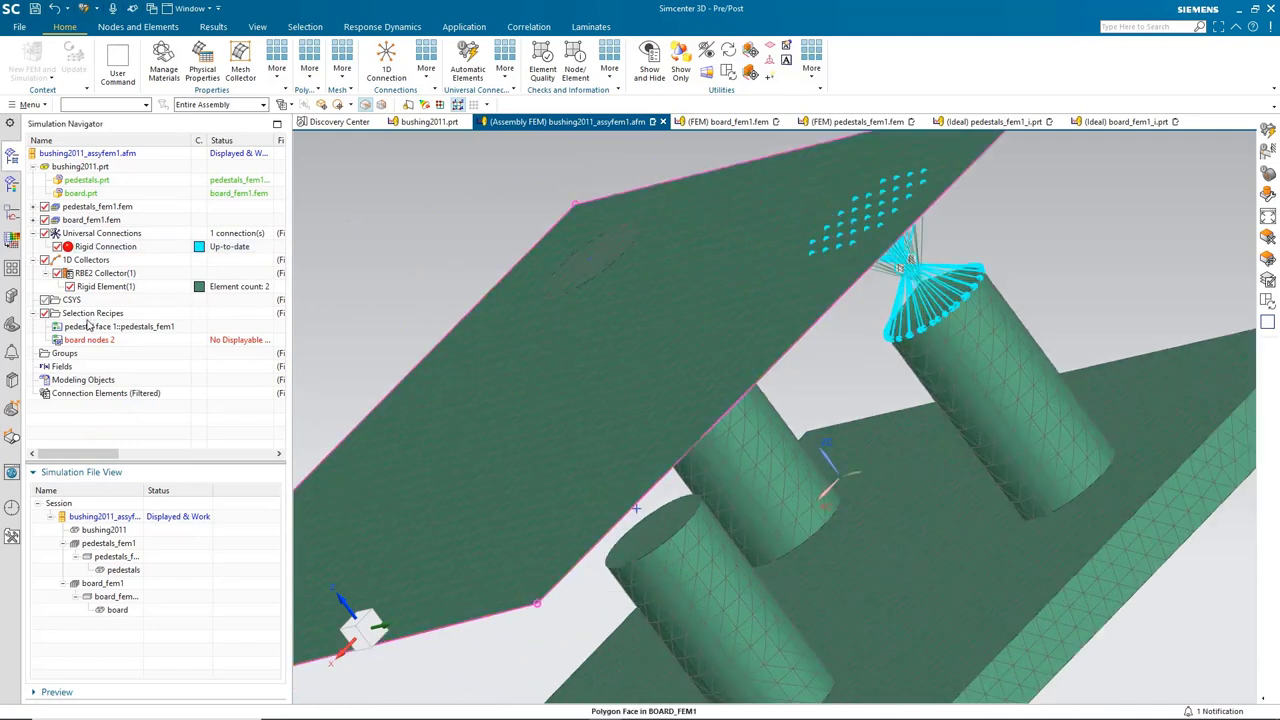
Create a Proximity selection recipe "board nodes 3" for board mesh nodes within 1.01 in of the high-X, high-Y pedestal's top polygon face
right_click(90, 314)
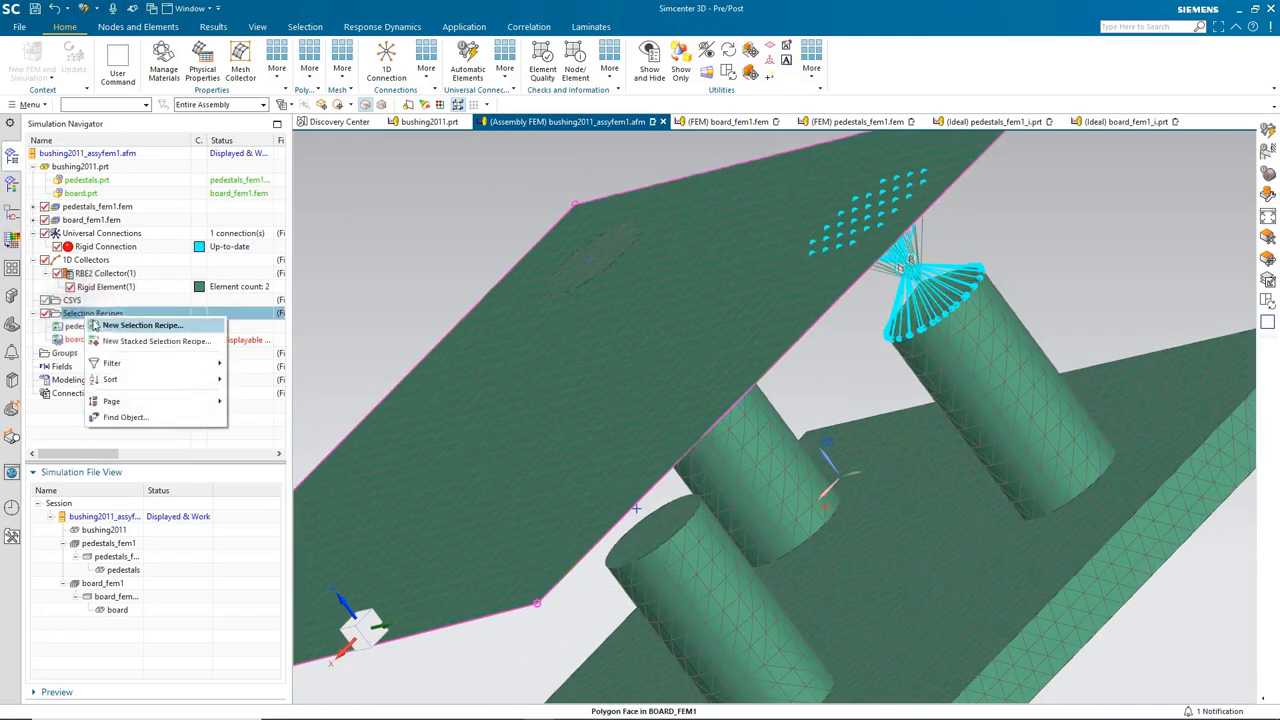
click(101, 326)
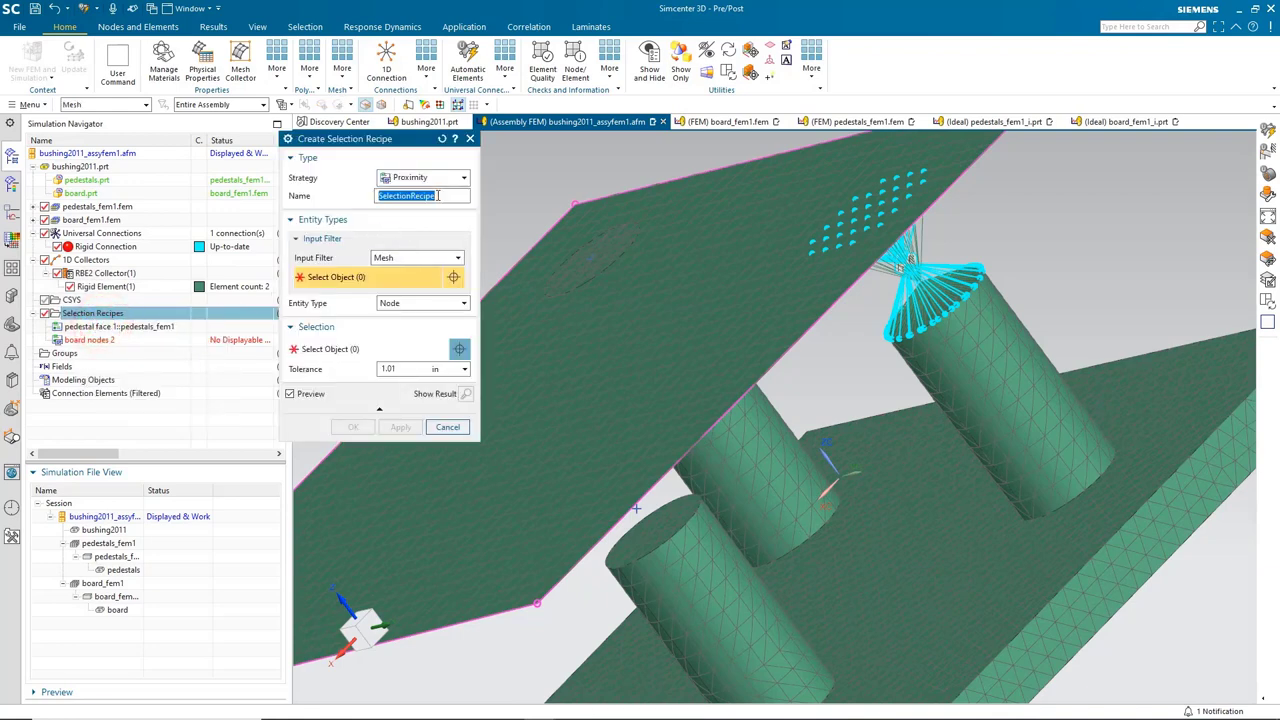
text(board nodes 3)
click(402, 196)
click(555, 470)
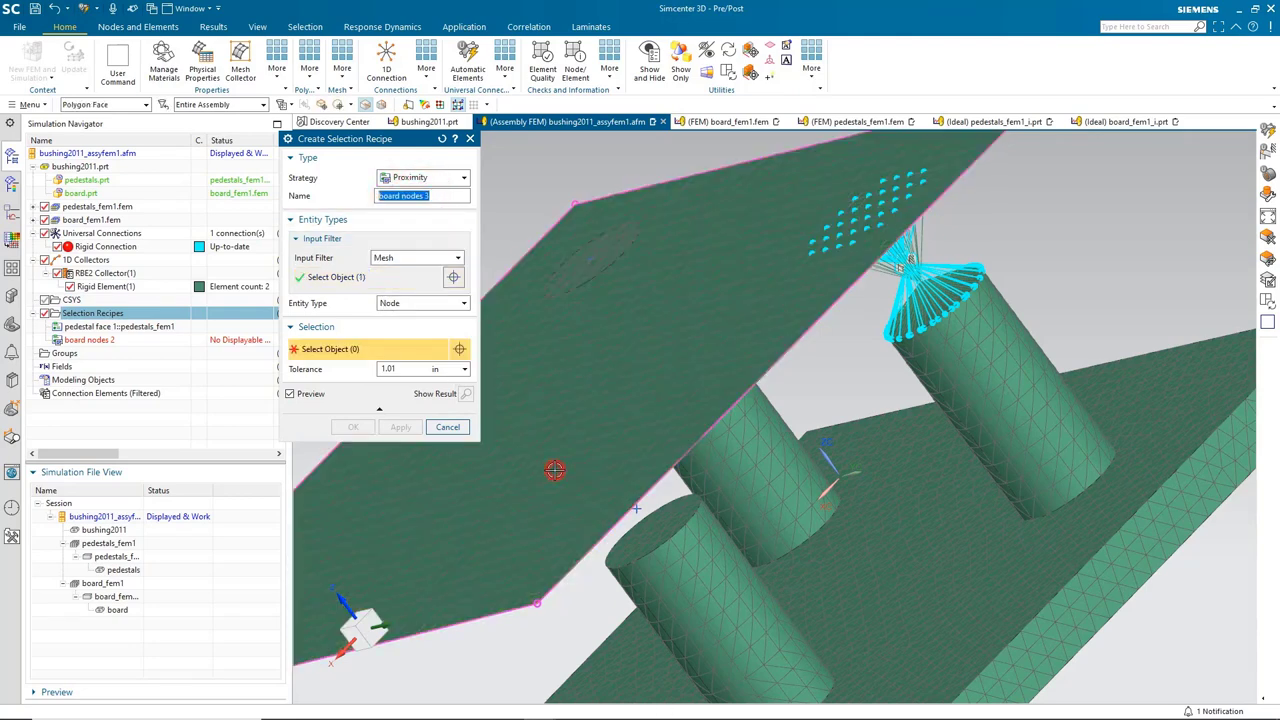
click(665, 533)
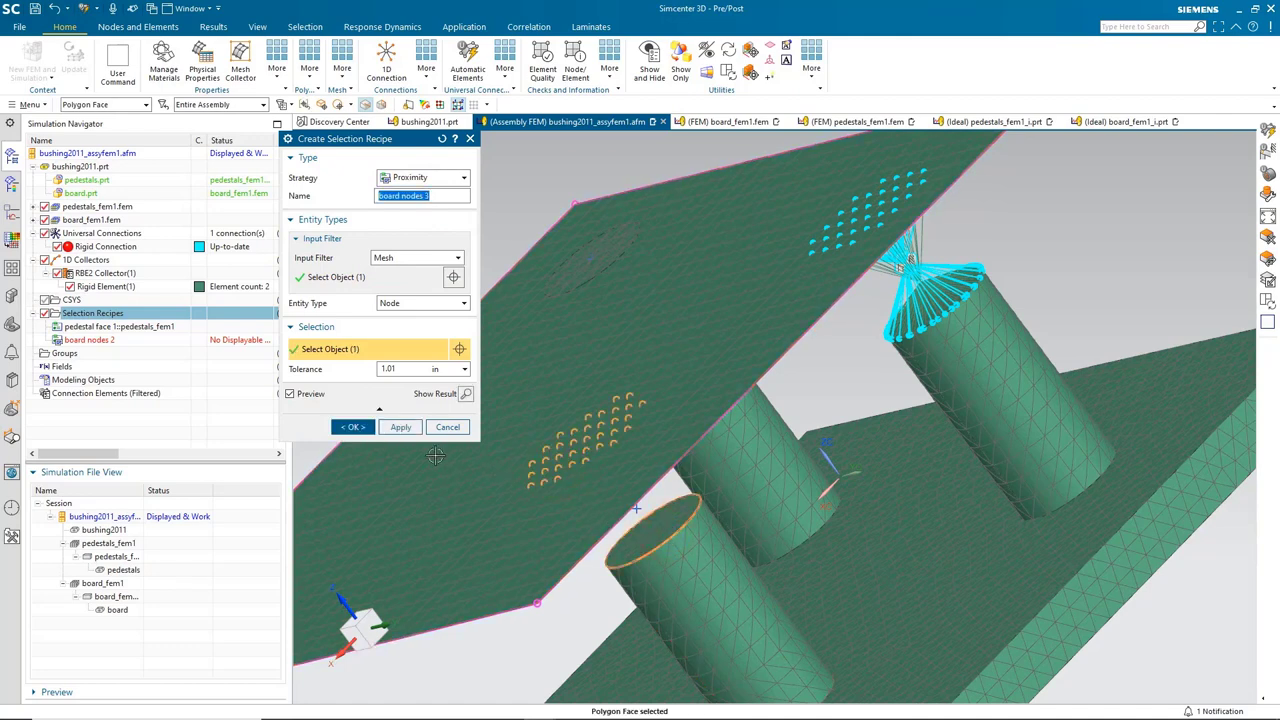
click(357, 427)
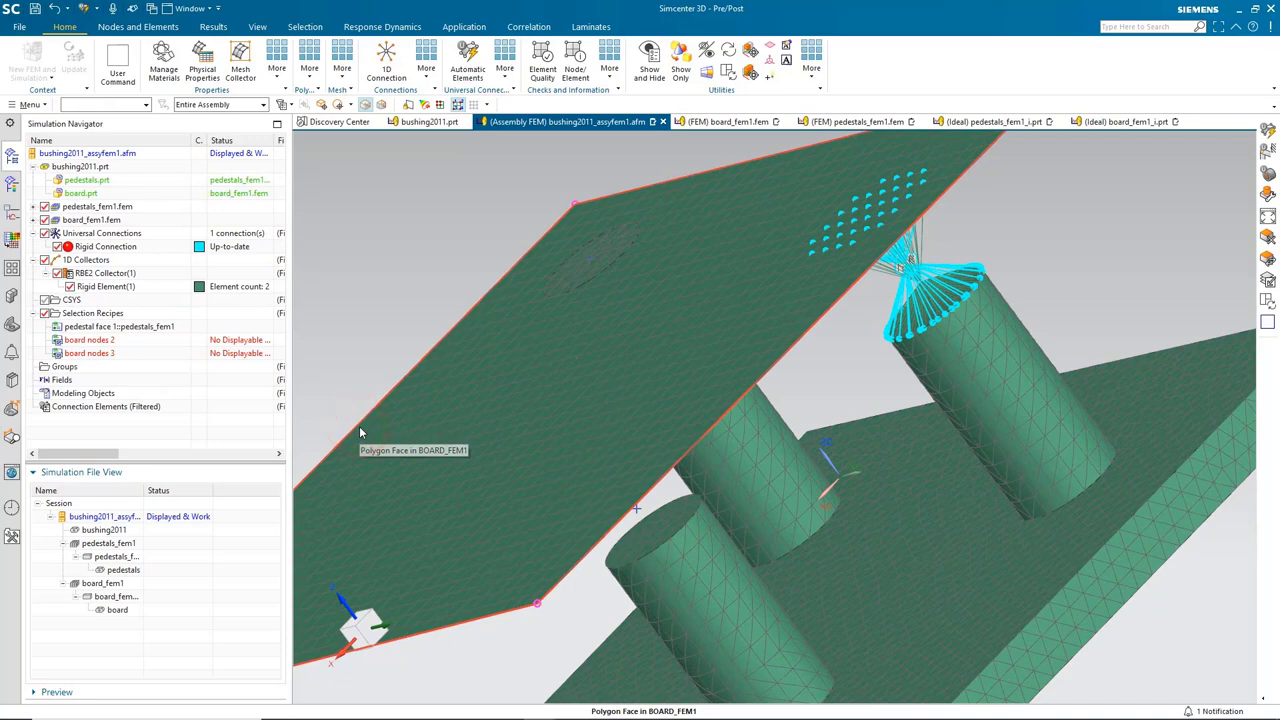
Start a universal Bushing connection with both Target 1 and Target 2 defined as Spiders
middle_drag(349, 427, 434, 451)
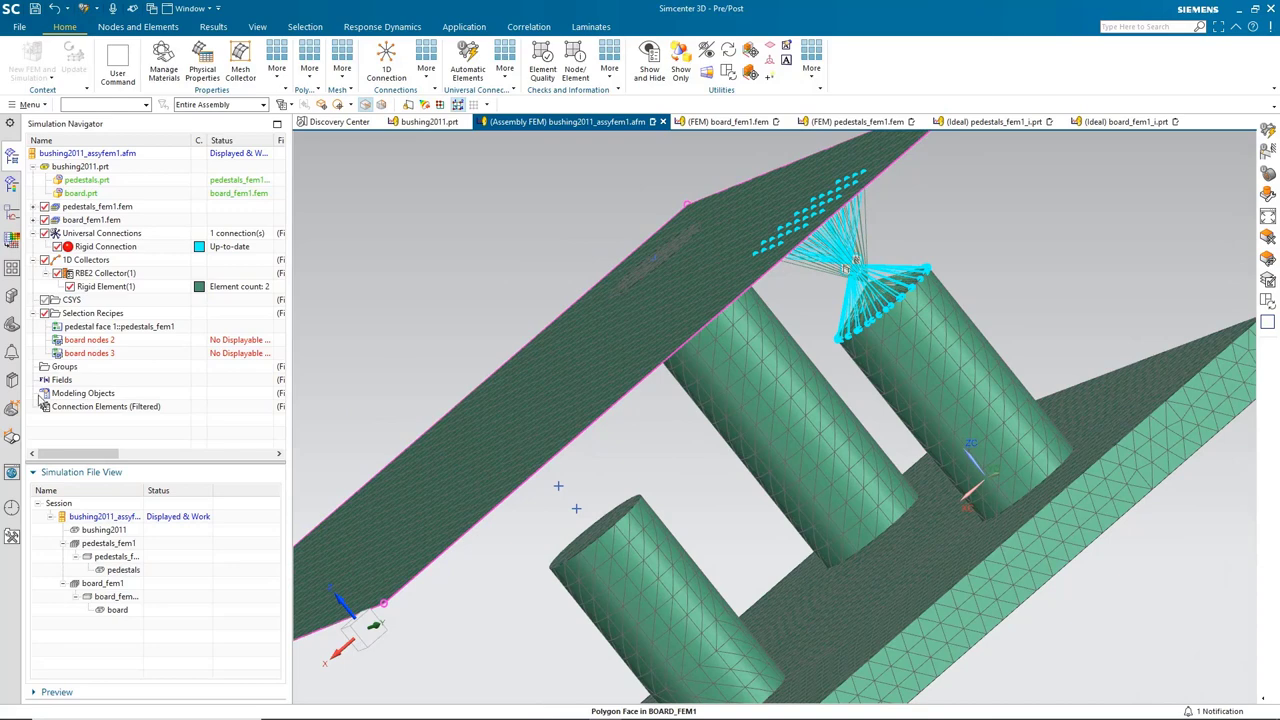
click(505, 78)
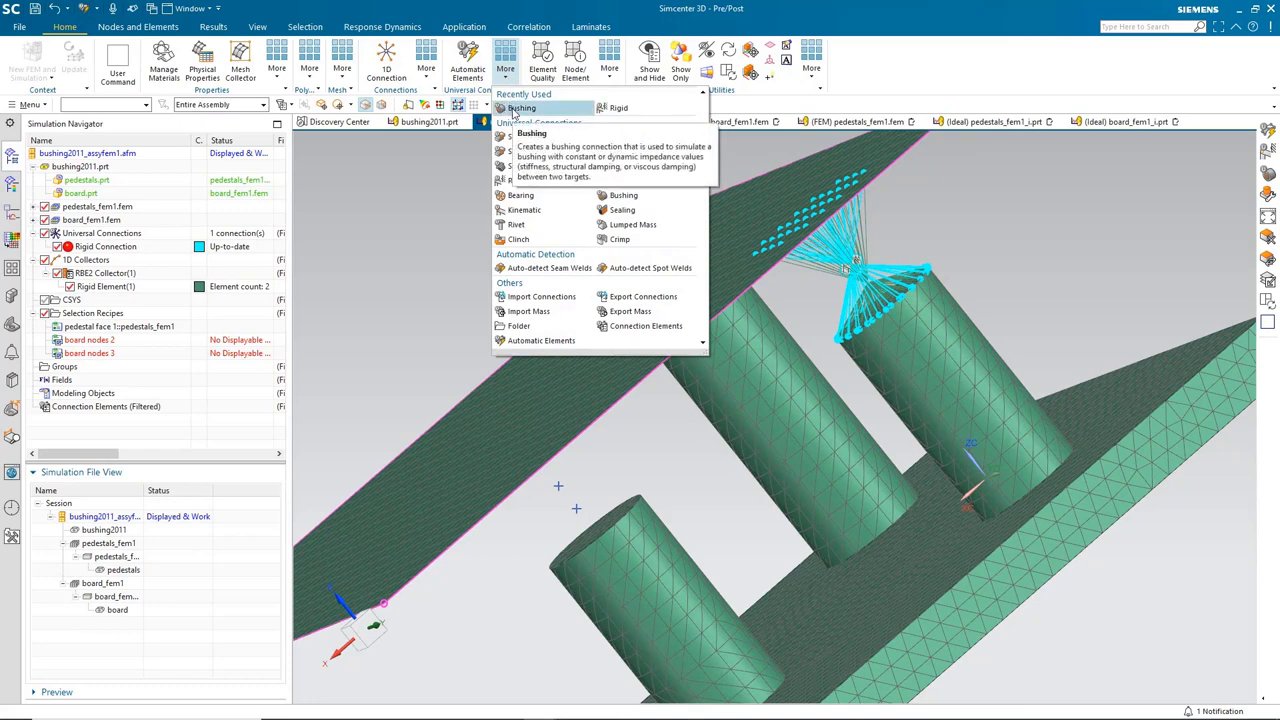
click(512, 107)
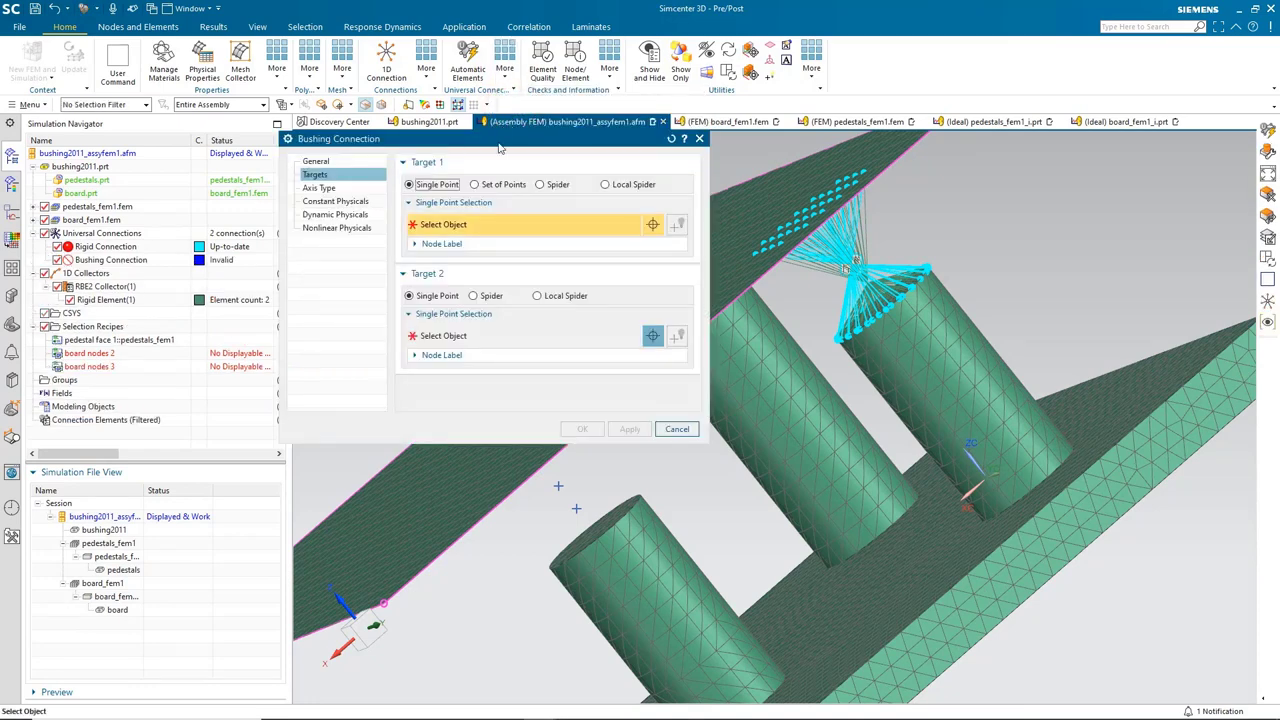
drag(500, 148, 385, 150)
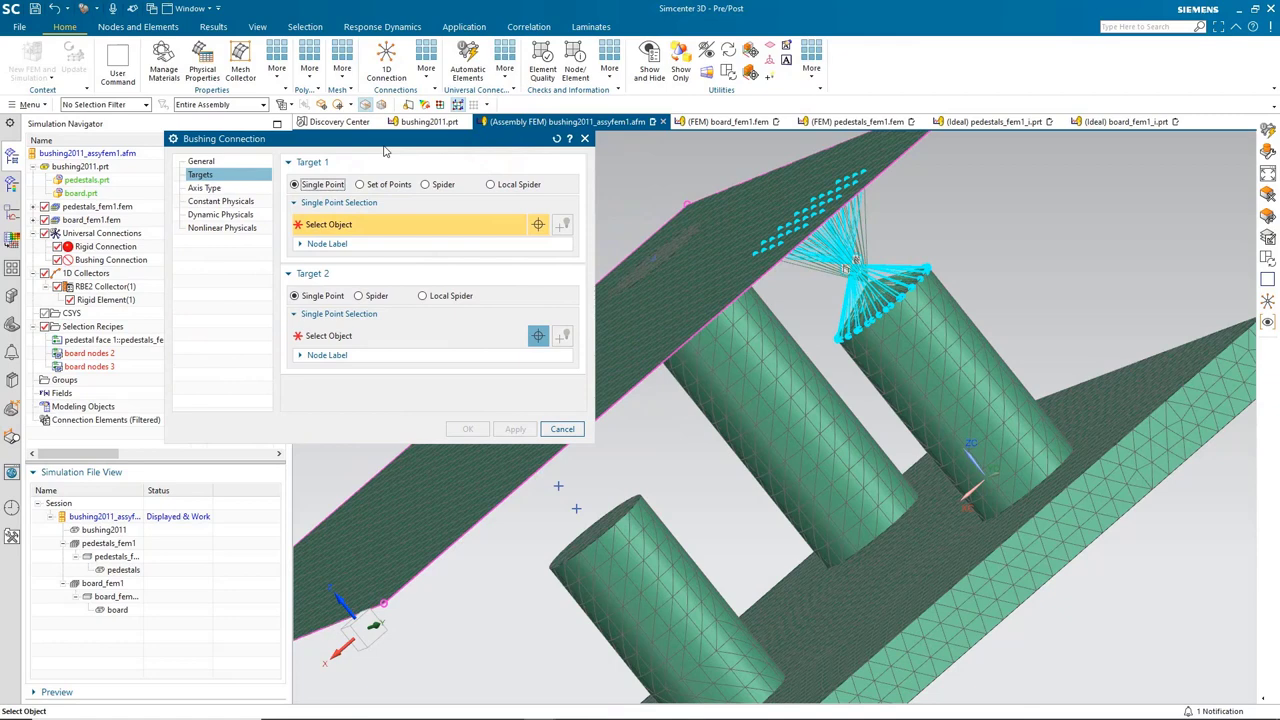
click(428, 184)
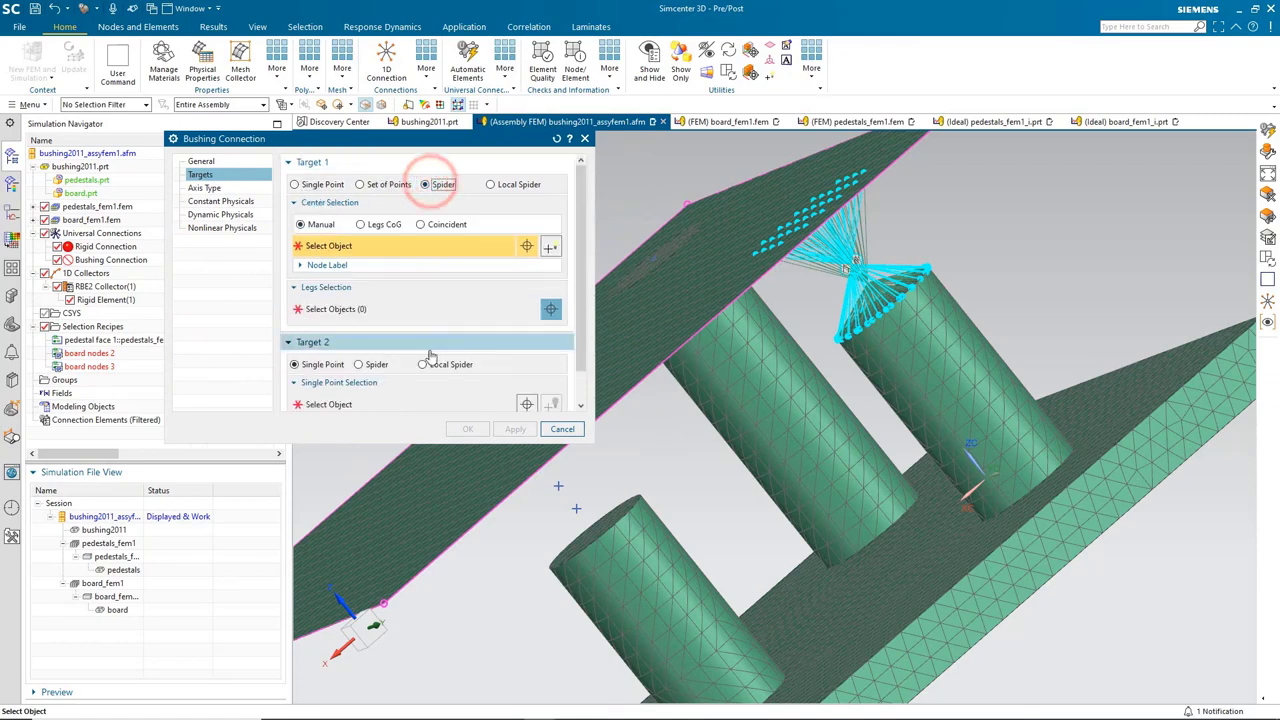
click(359, 365)
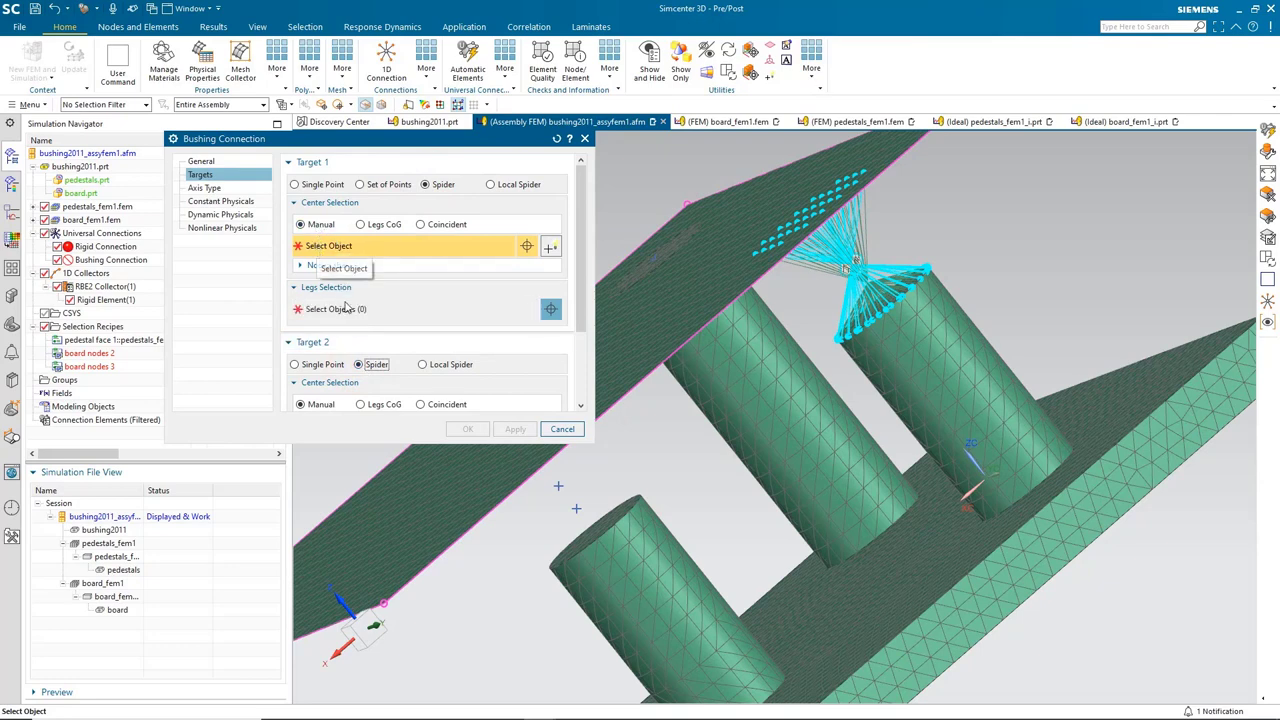
Define Target 1 with the point nearer the high-X, high-Y pedestal as manual centre and that pedestal's top polygon face as legs
click(575, 508)
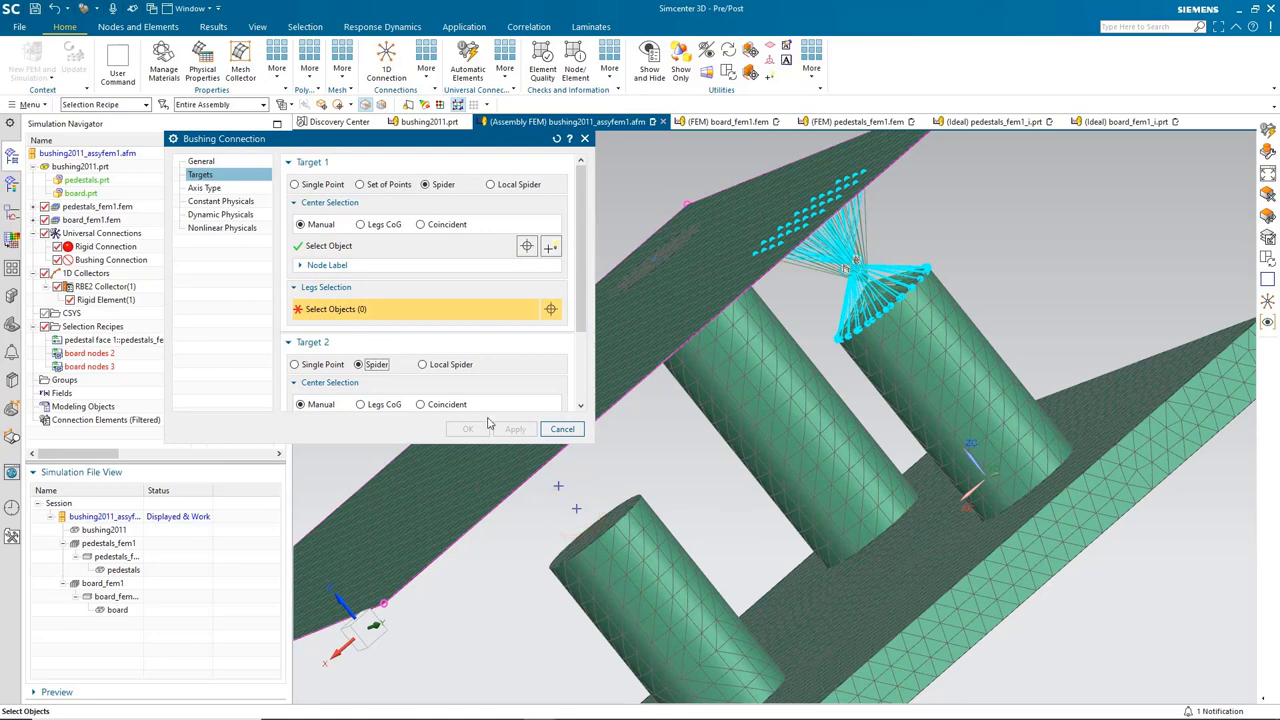
click(125, 104)
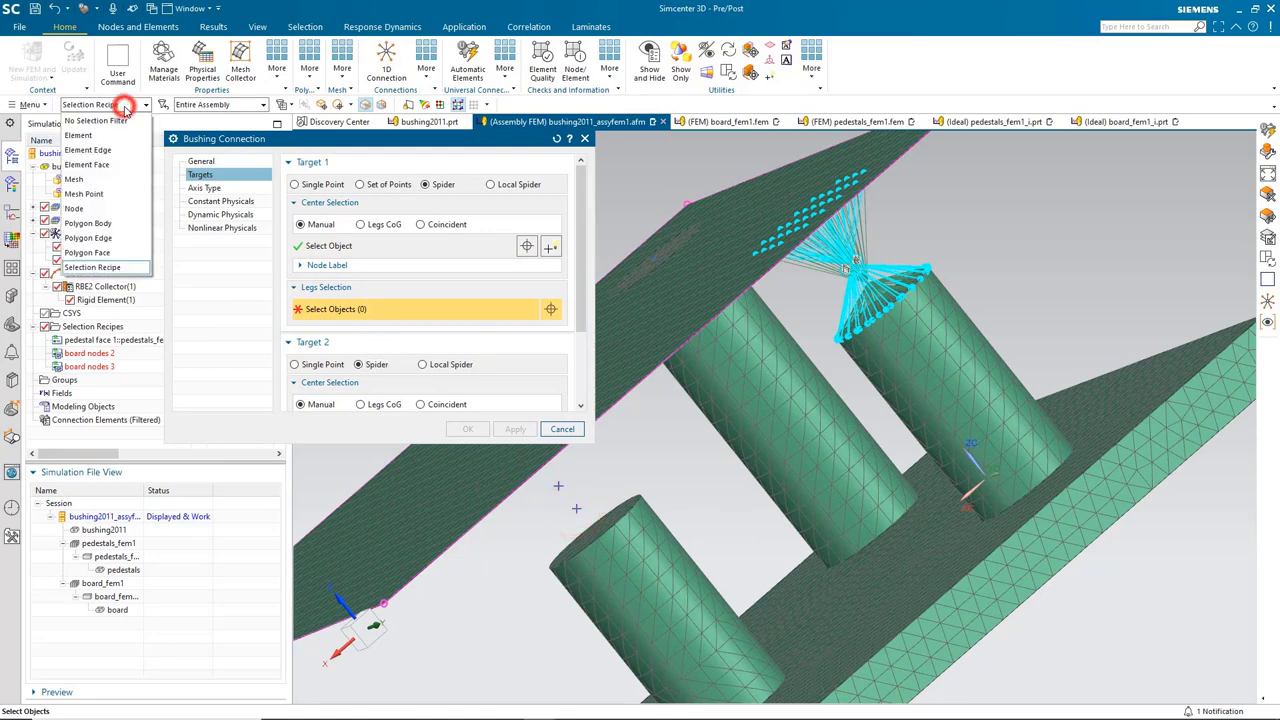
click(110, 253)
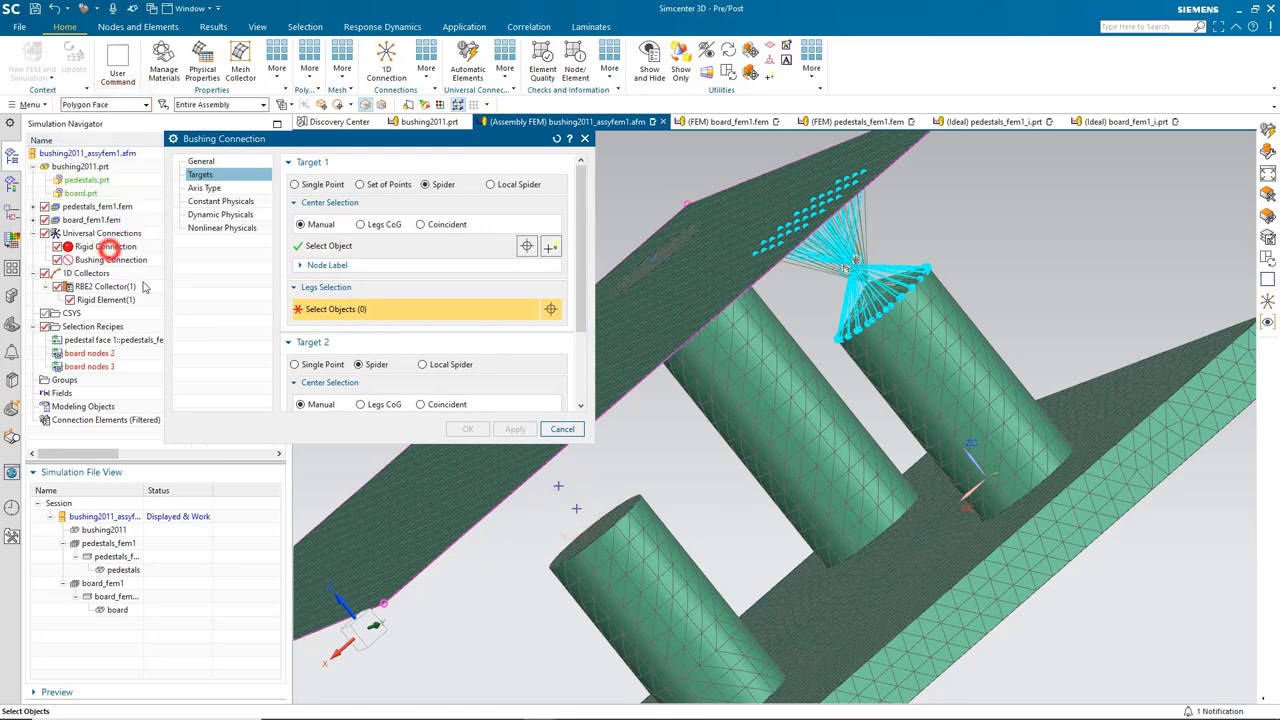
click(601, 521)
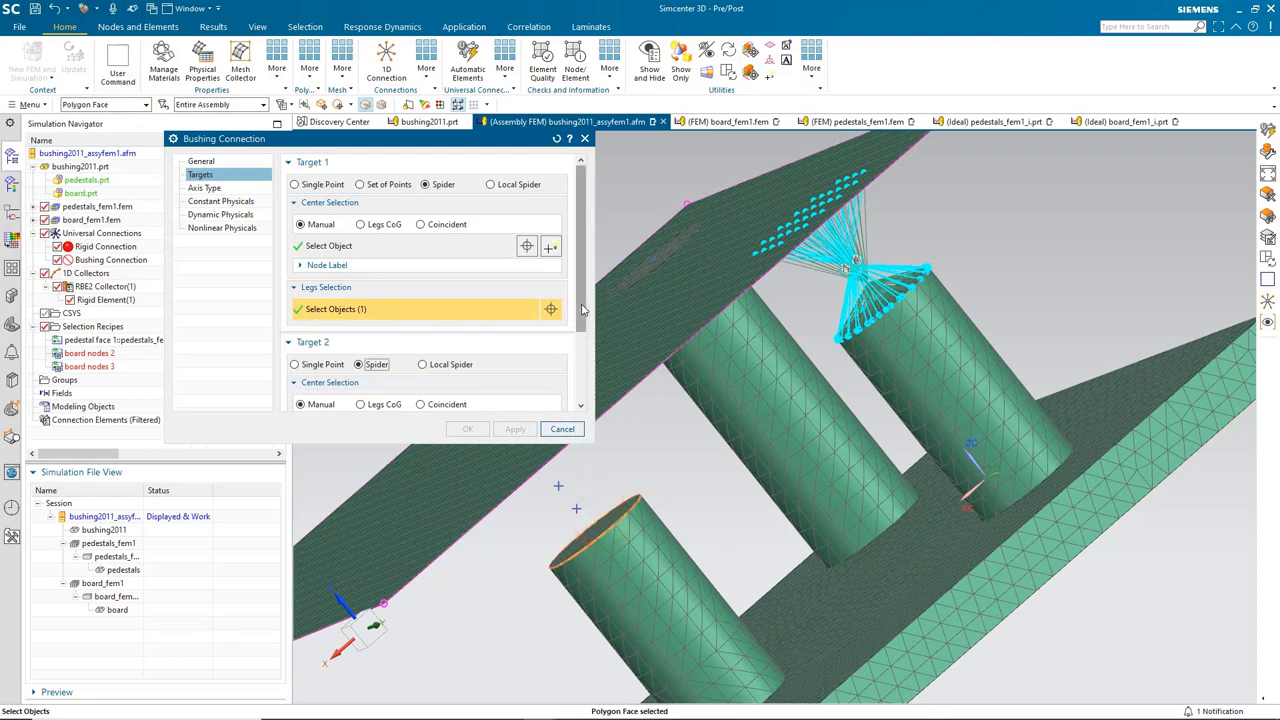
Define Target 2 with the point nearer the board as manual centre and the "board nodes 3" recipe as legs, and create the bushing connection
scroll(583, 310, down, 3)
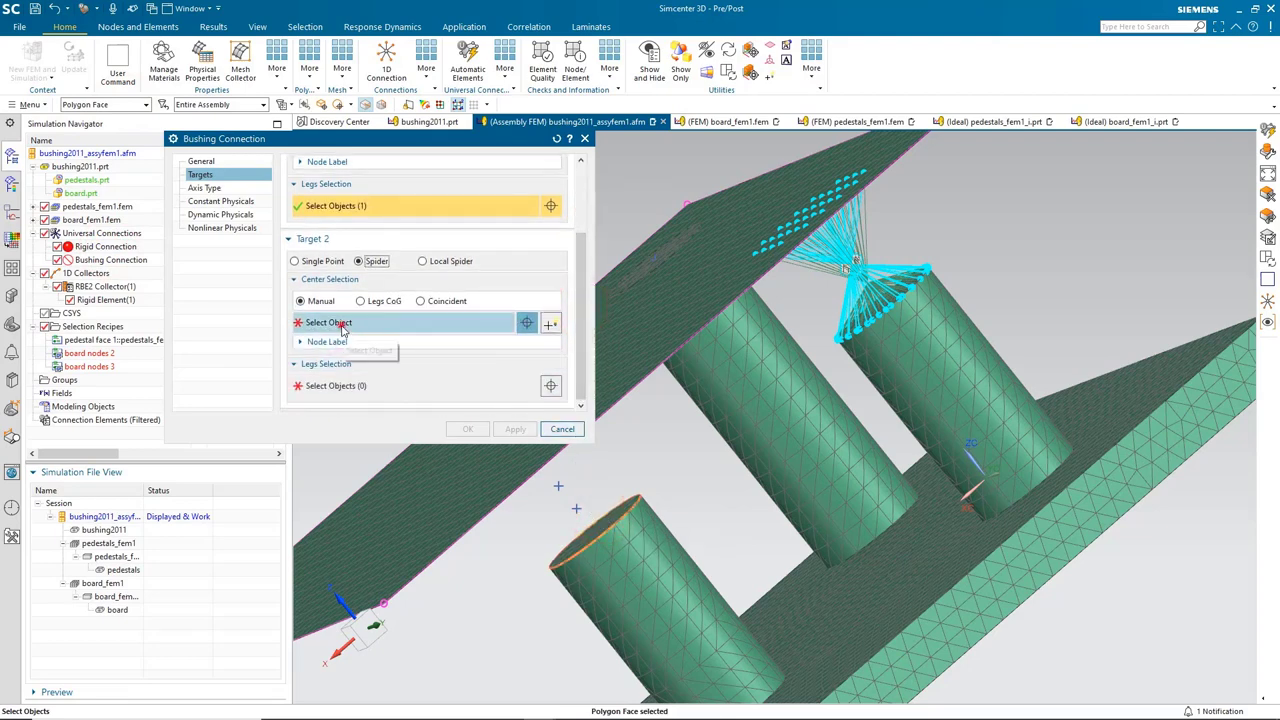
click(341, 324)
click(555, 485)
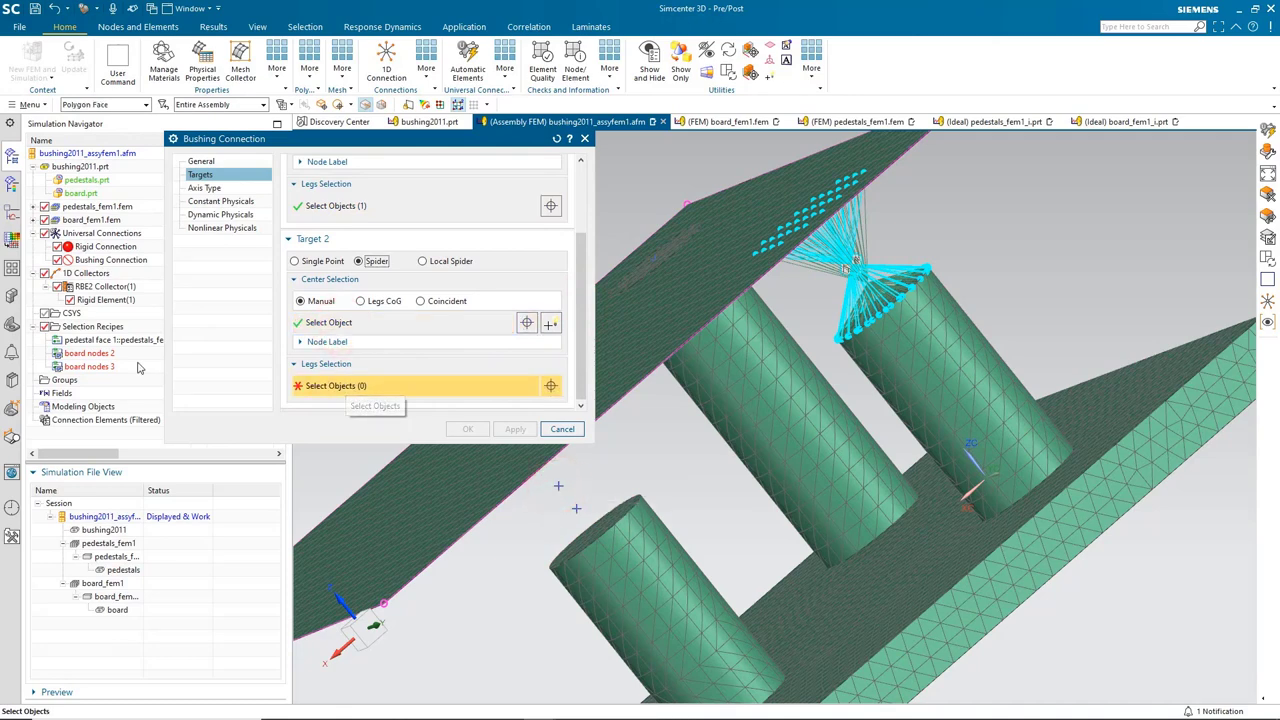
click(91, 366)
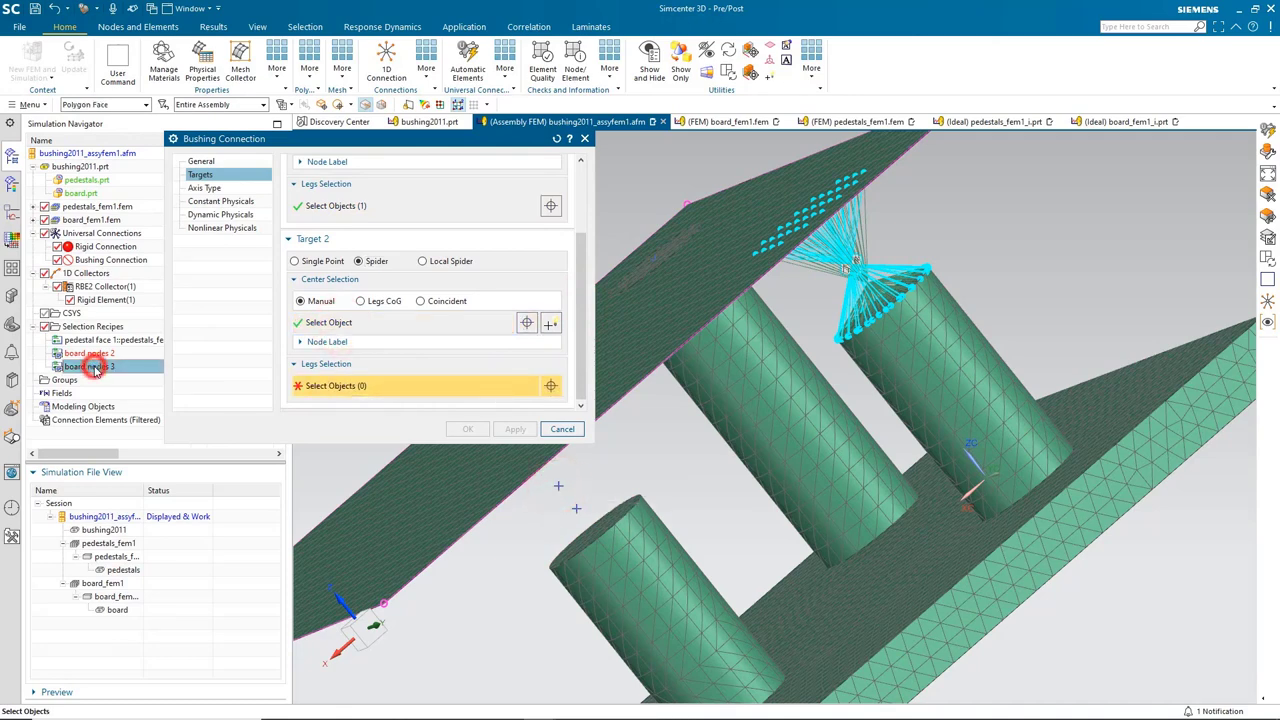
click(104, 104)
click(90, 265)
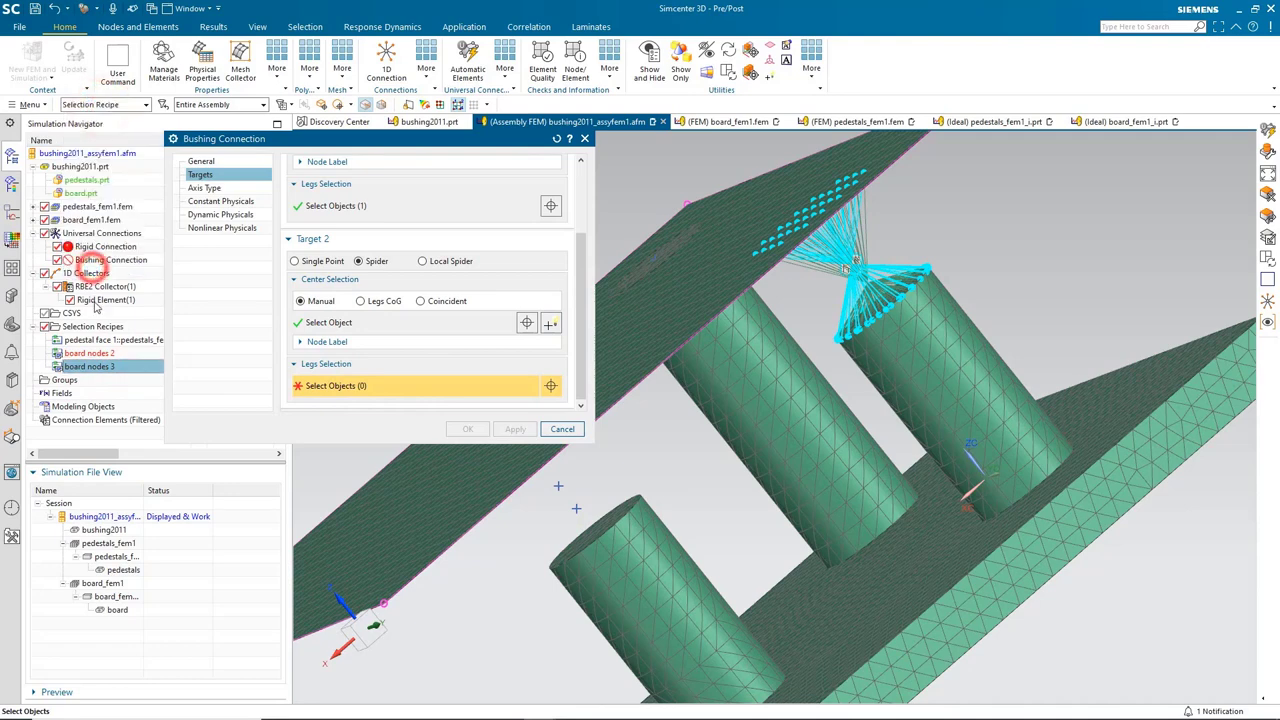
click(98, 439)
click(95, 366)
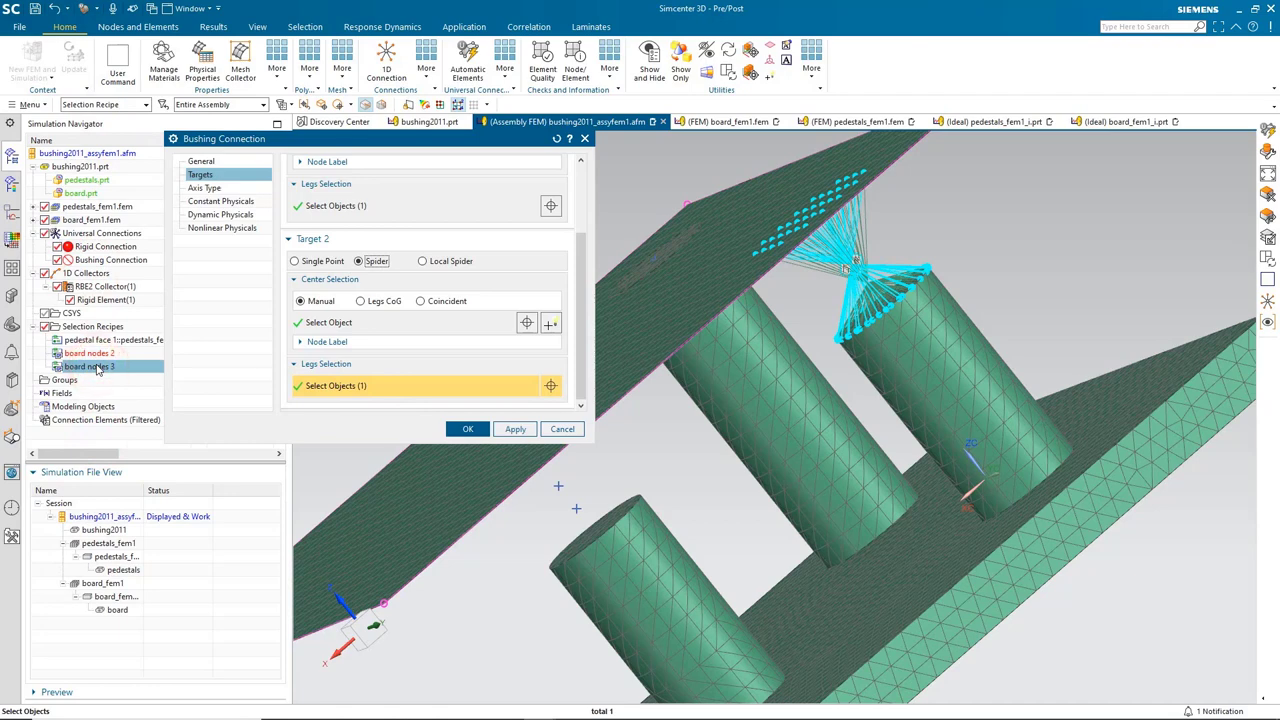
click(480, 432)
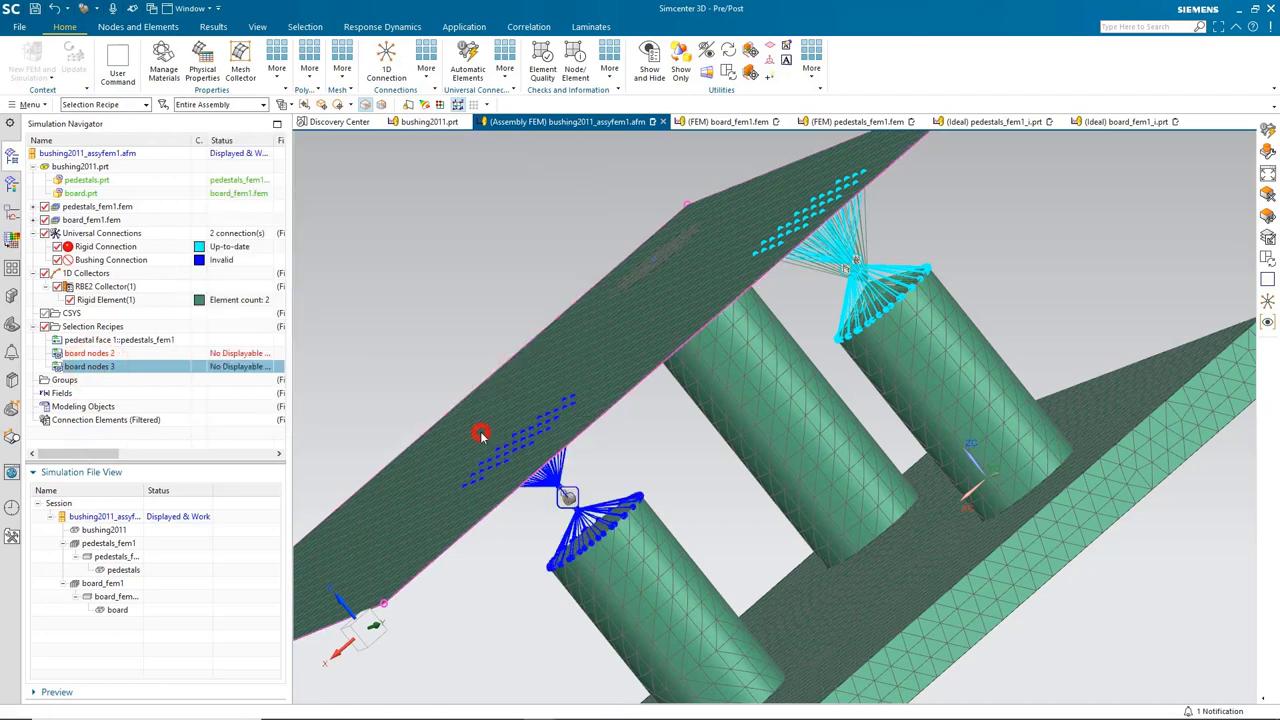
scroll(534, 509, up, 5)
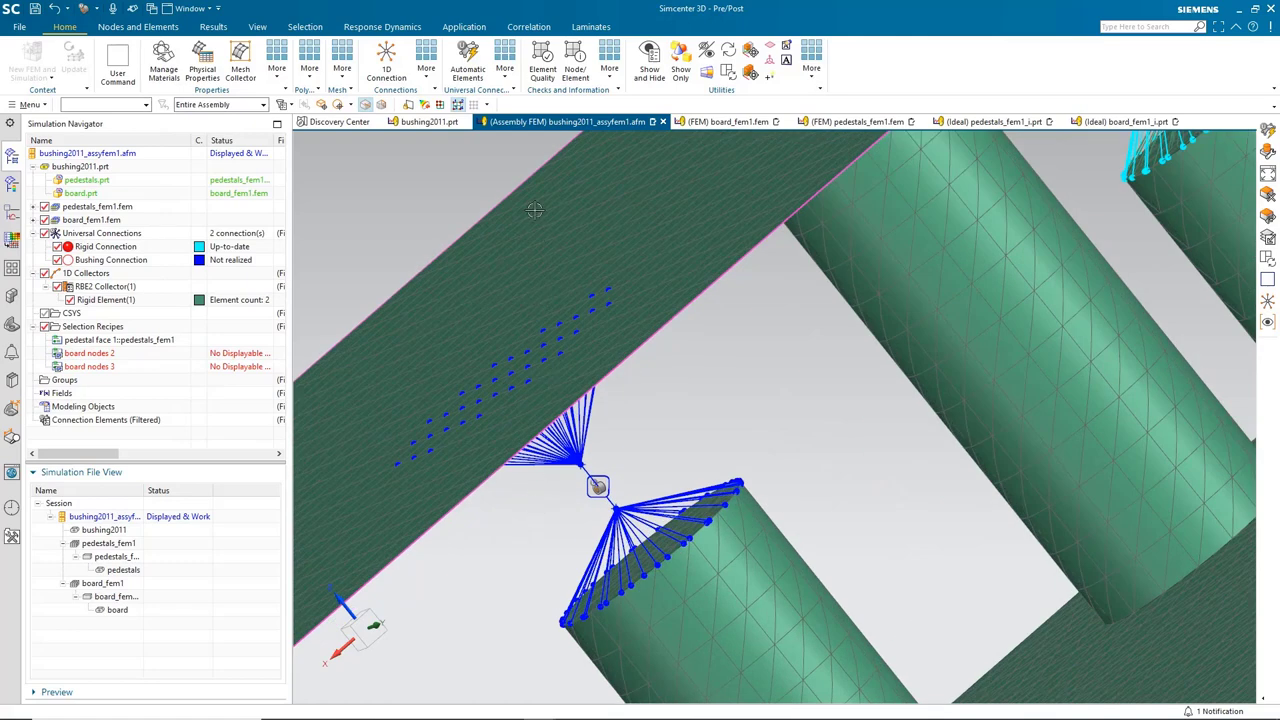
Generate automatic connection elements for the bushing connection as CBUSH+RBE2 spider(s)
click(468, 62)
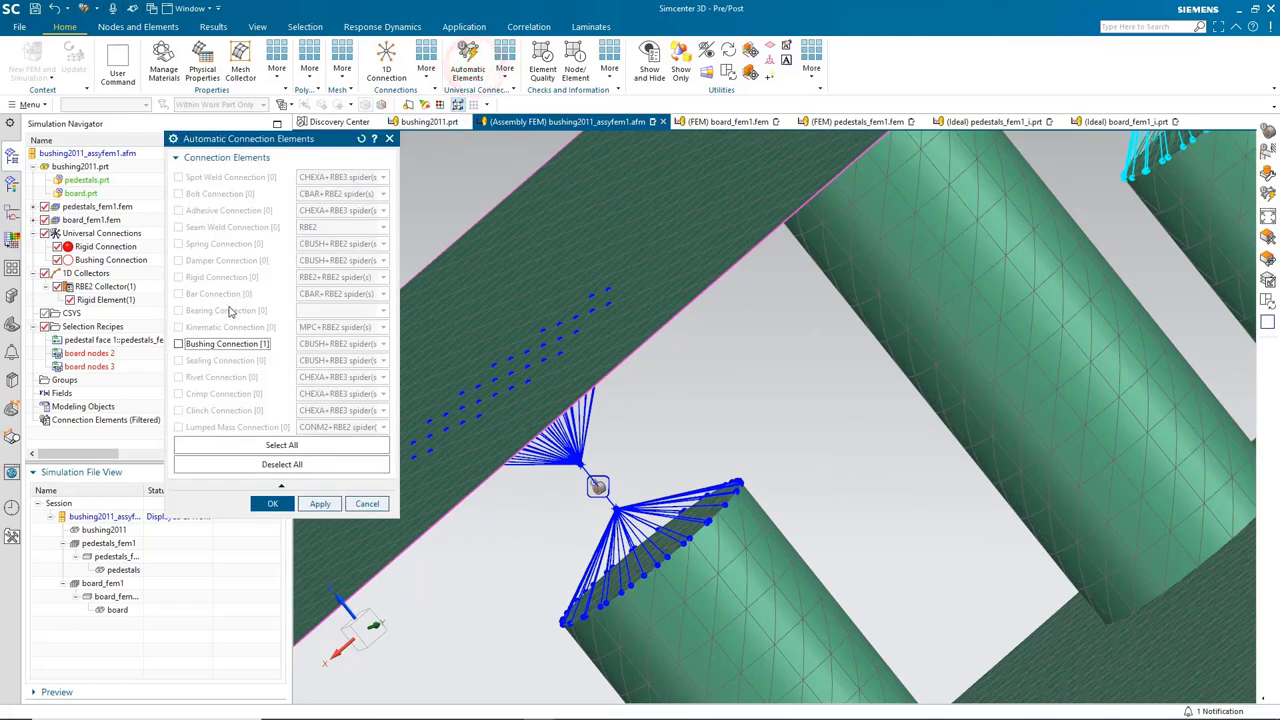
click(206, 346)
click(337, 345)
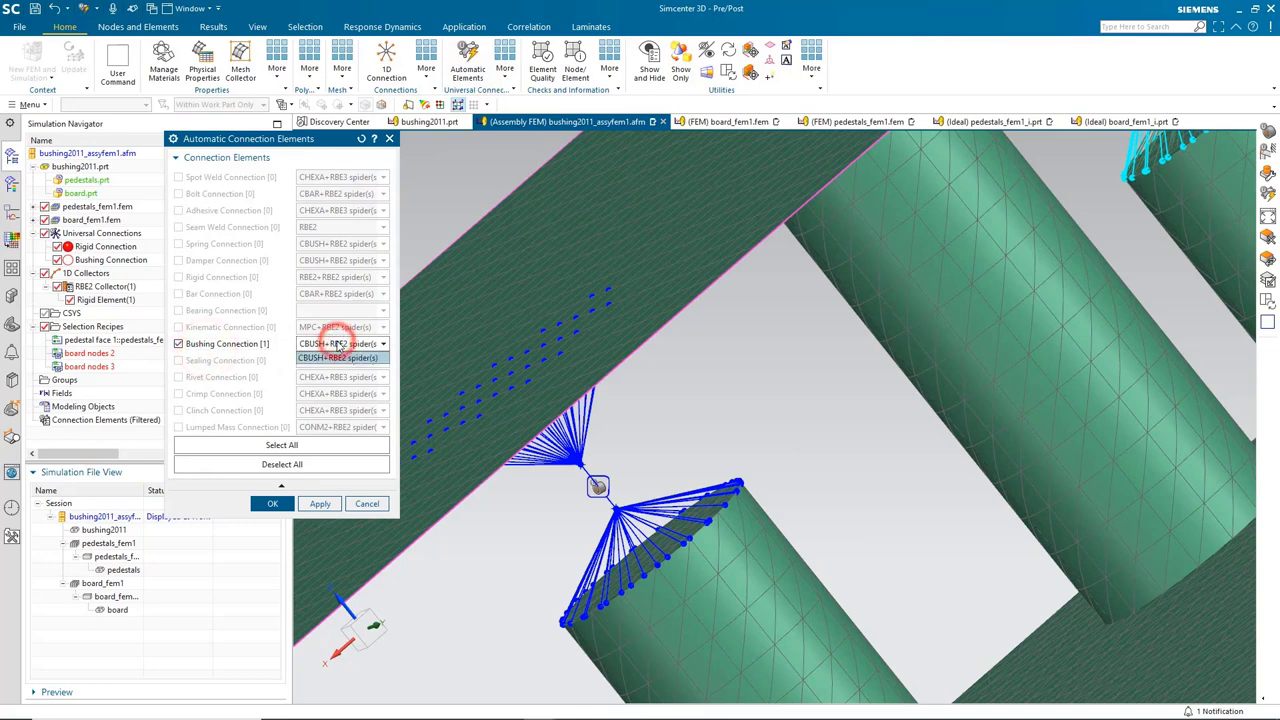
click(340, 345)
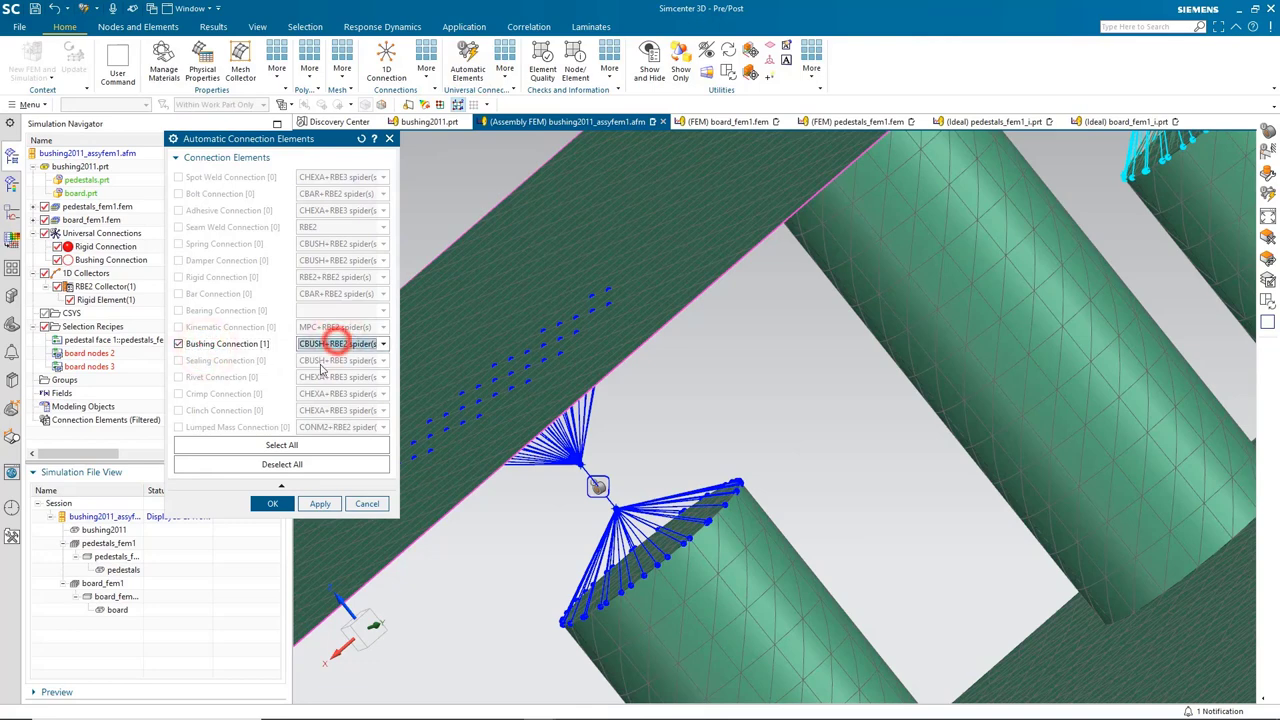
click(270, 505)
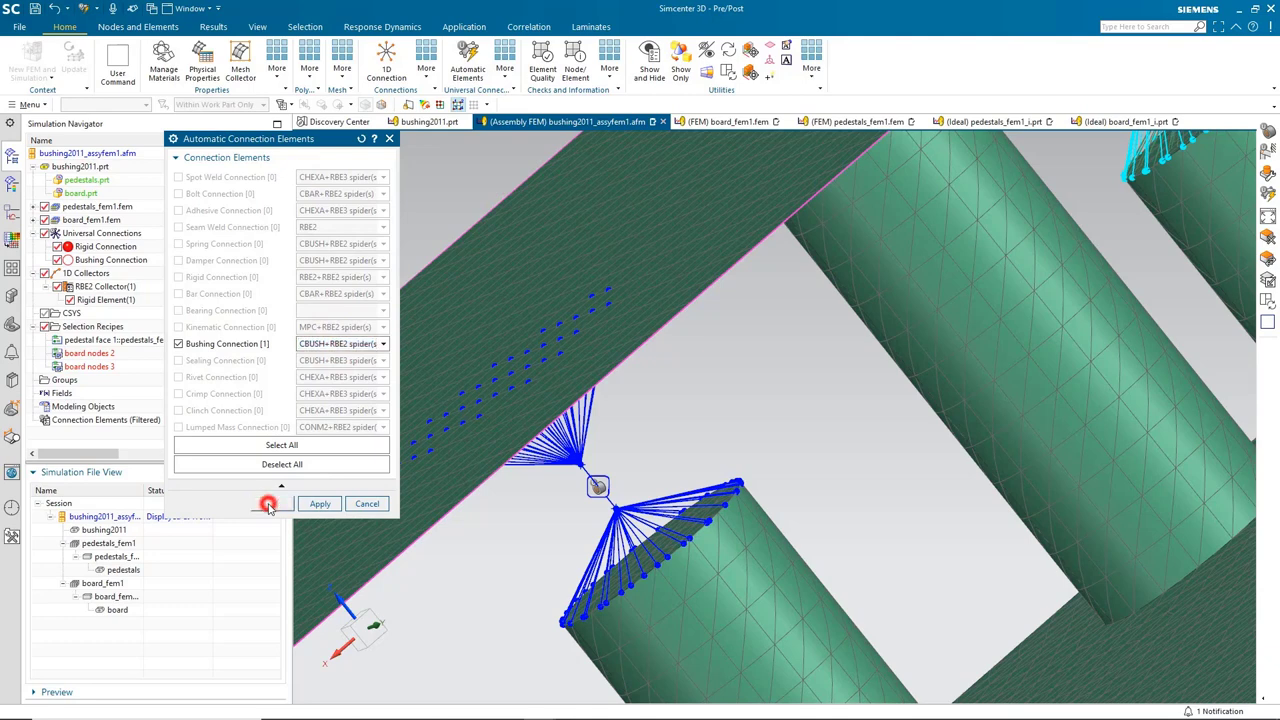
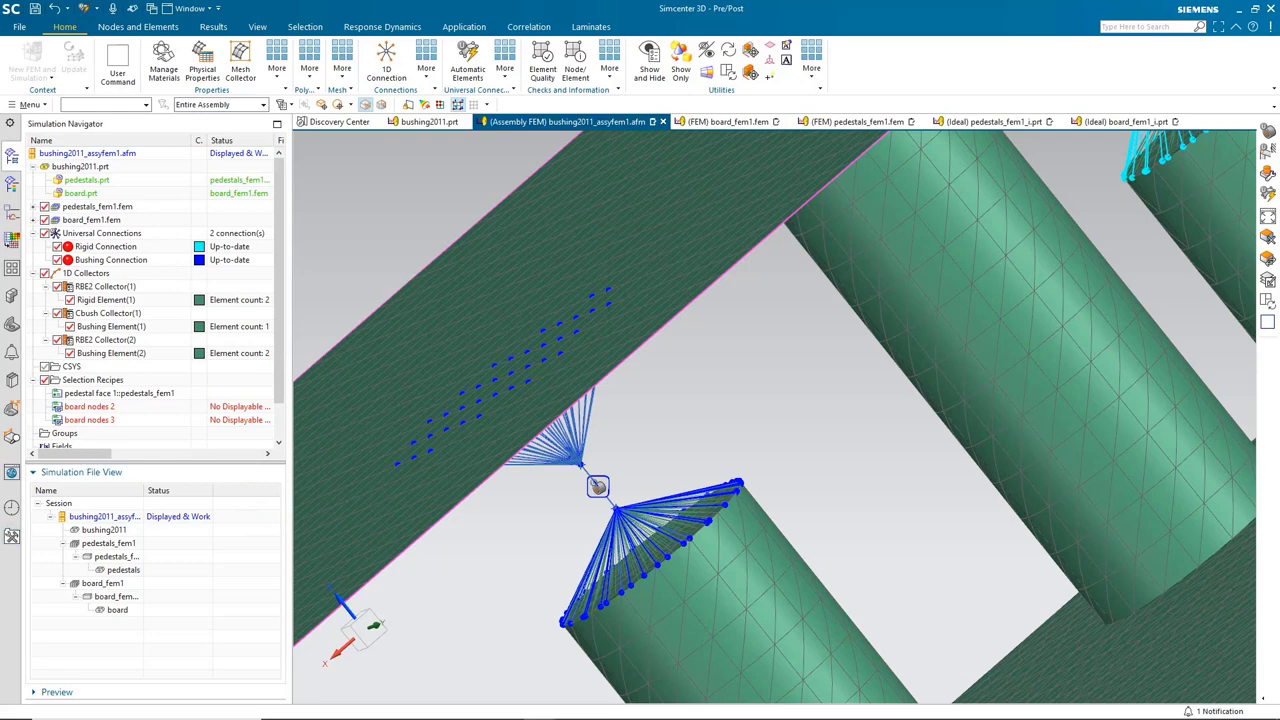
Reopen the bushing connection for editing and set its axis type to Absolute
click(101, 260)
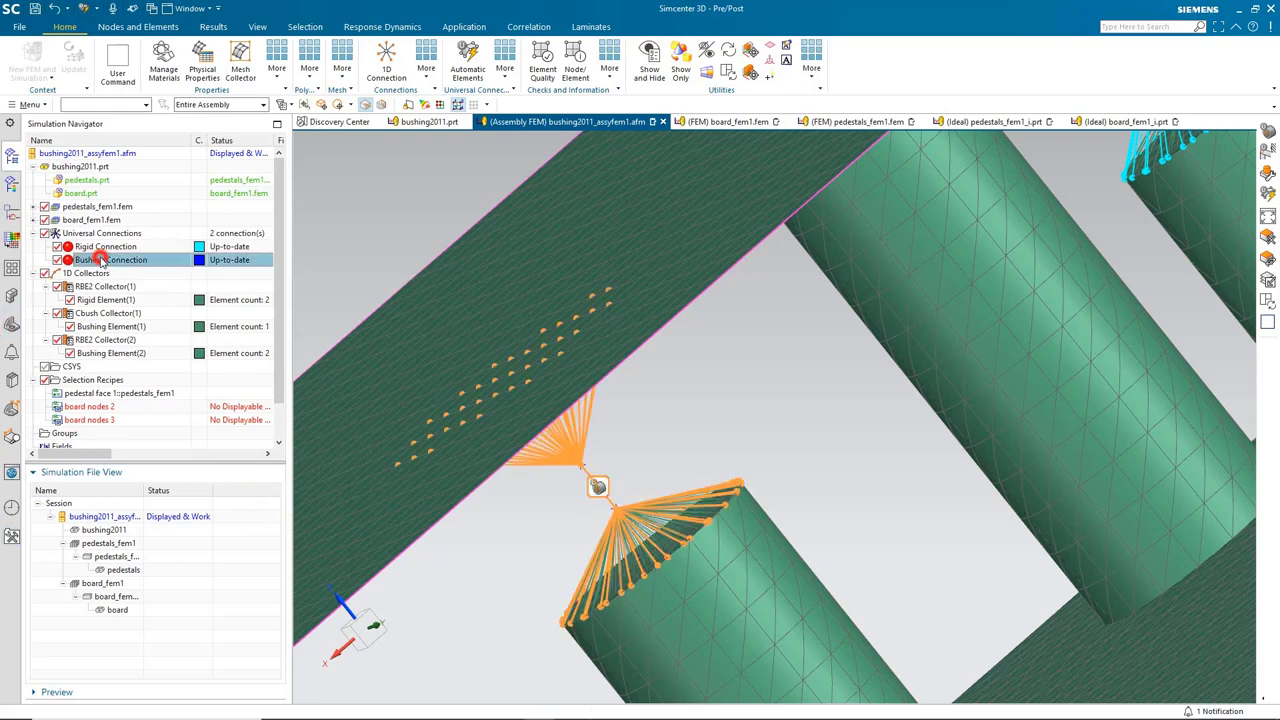
double_click(102, 259)
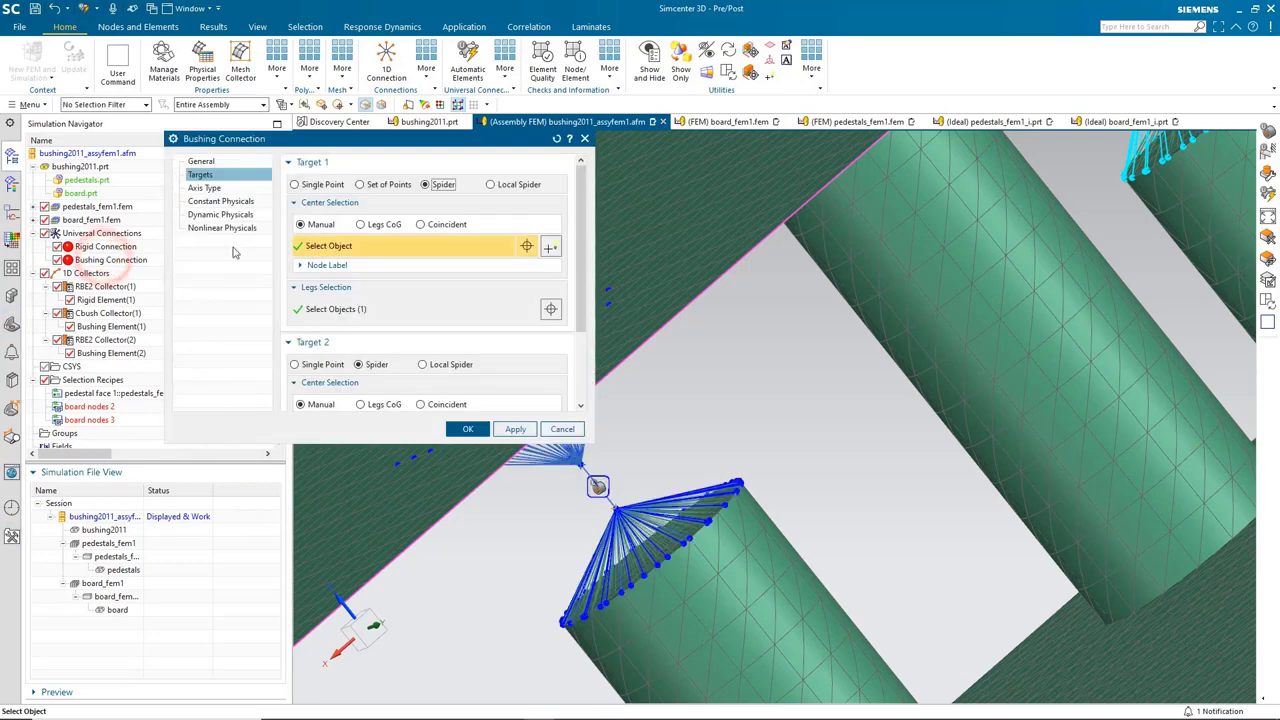
click(228, 194)
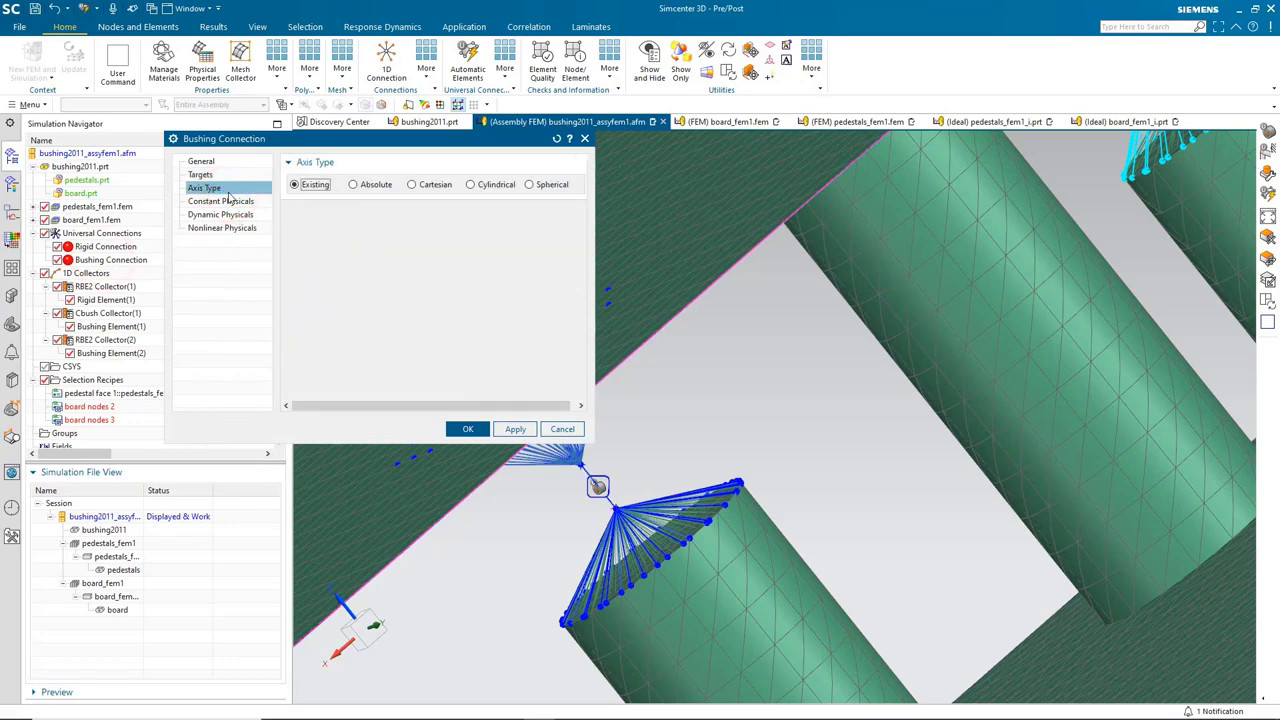
click(367, 185)
Review the bushing connection's constant stiffness values and units, accept the edit, and update the pending bushing elements
click(228, 201)
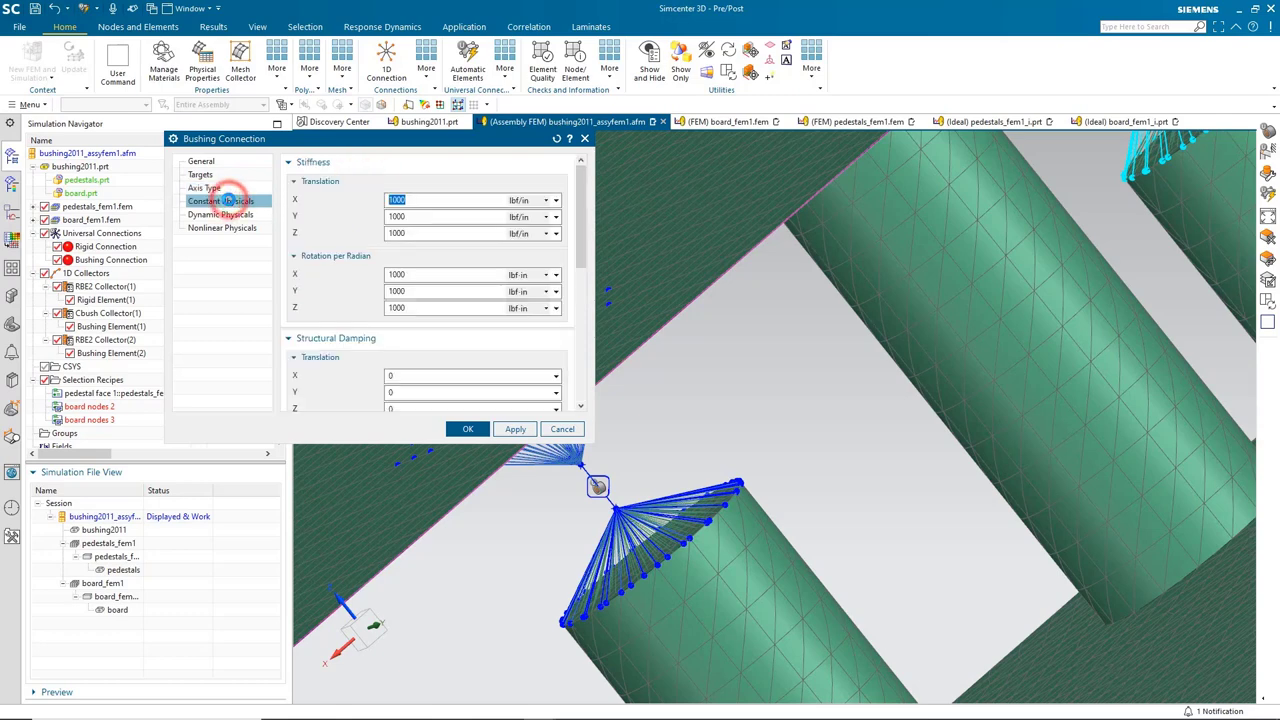
double_click(402, 199)
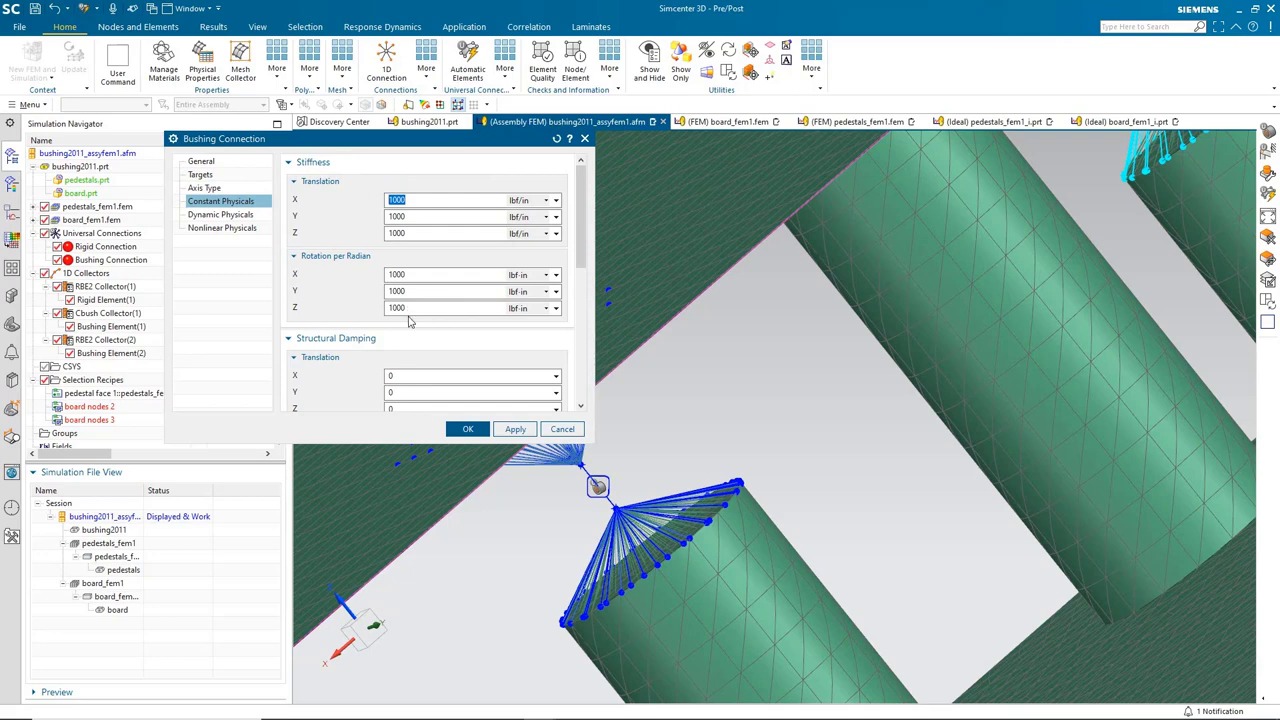
click(538, 202)
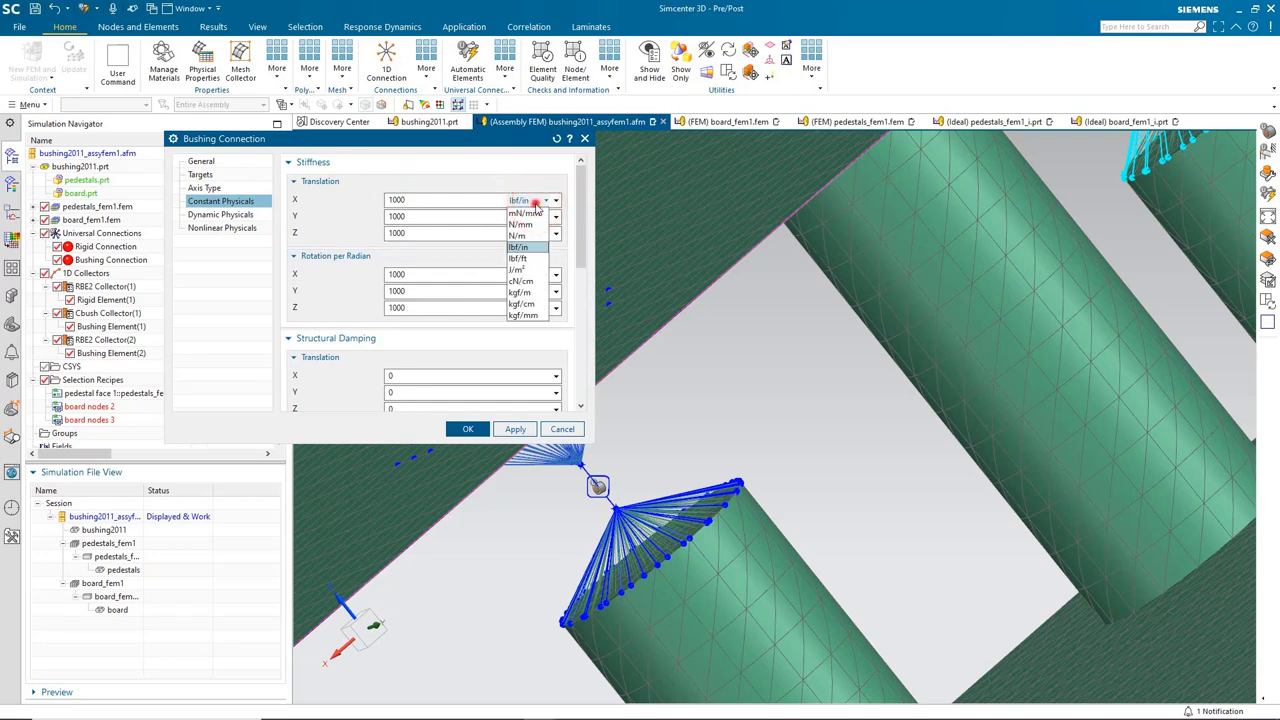
click(538, 202)
click(468, 429)
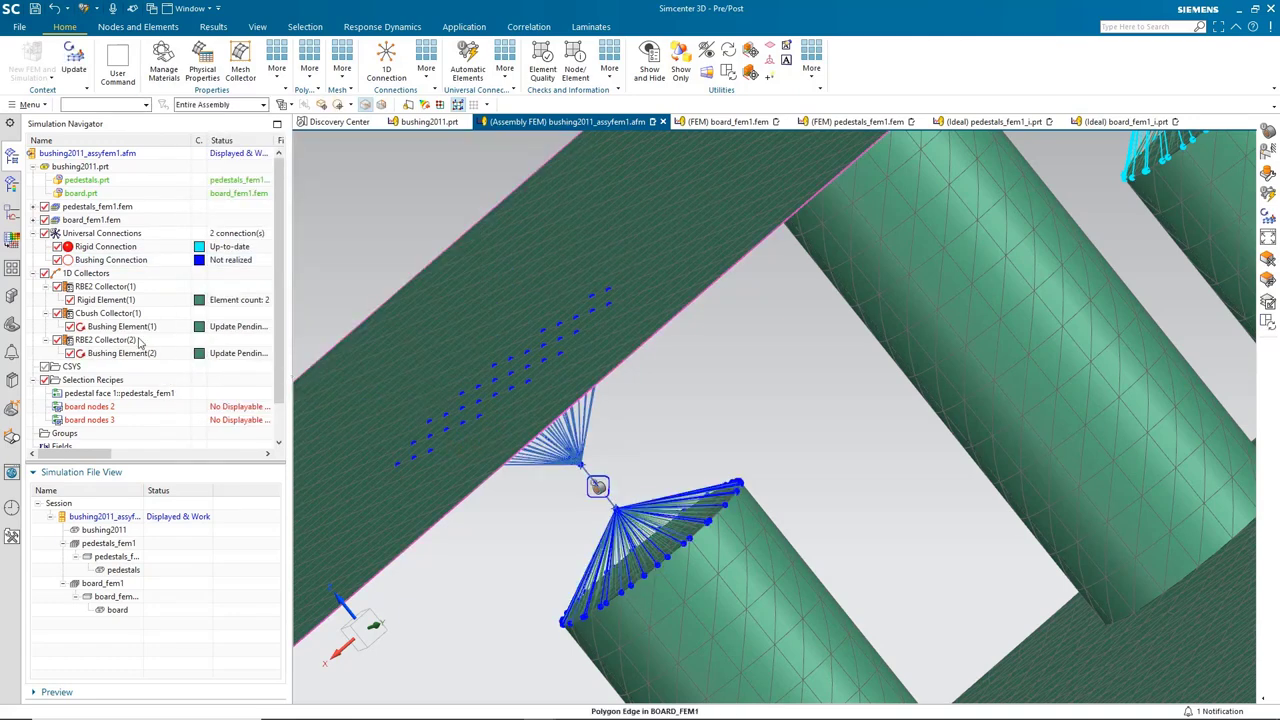
click(69, 57)
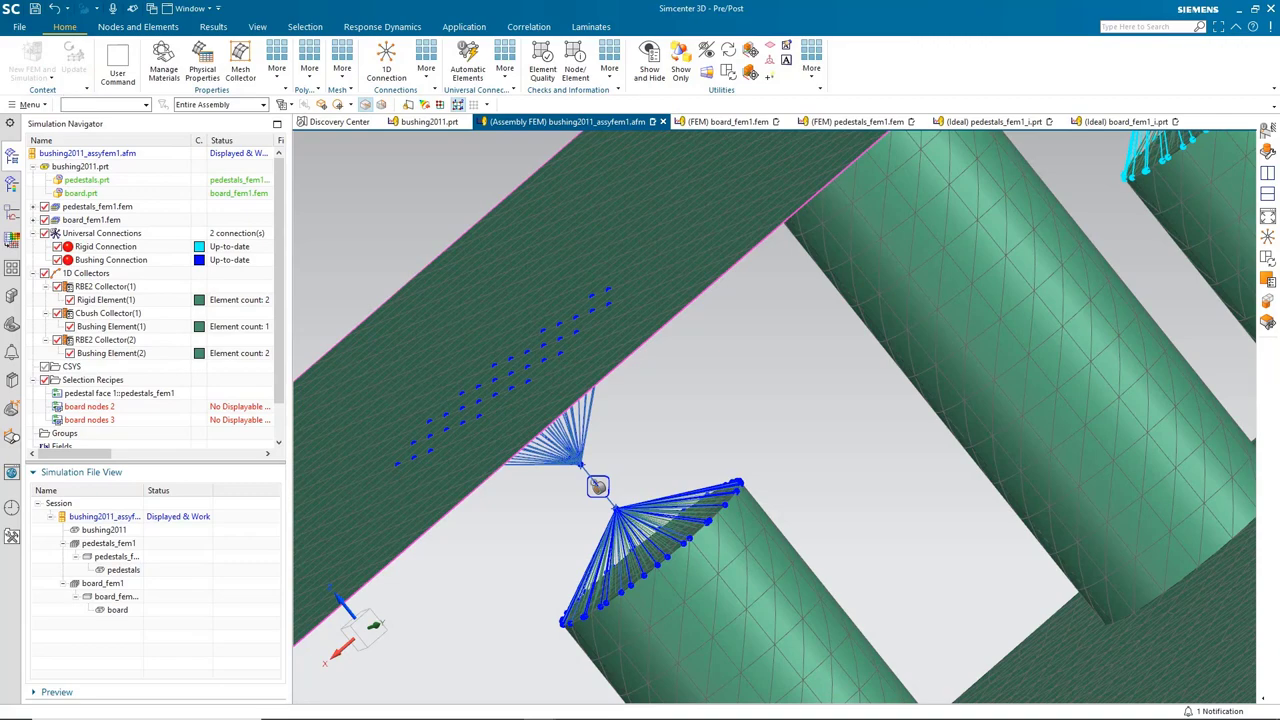
Create a Proximity selection recipe "board nodes 1" for board mesh nodes within 0.01 in of the top polygon face of the pedestal touching the board
key(ctrl+f)
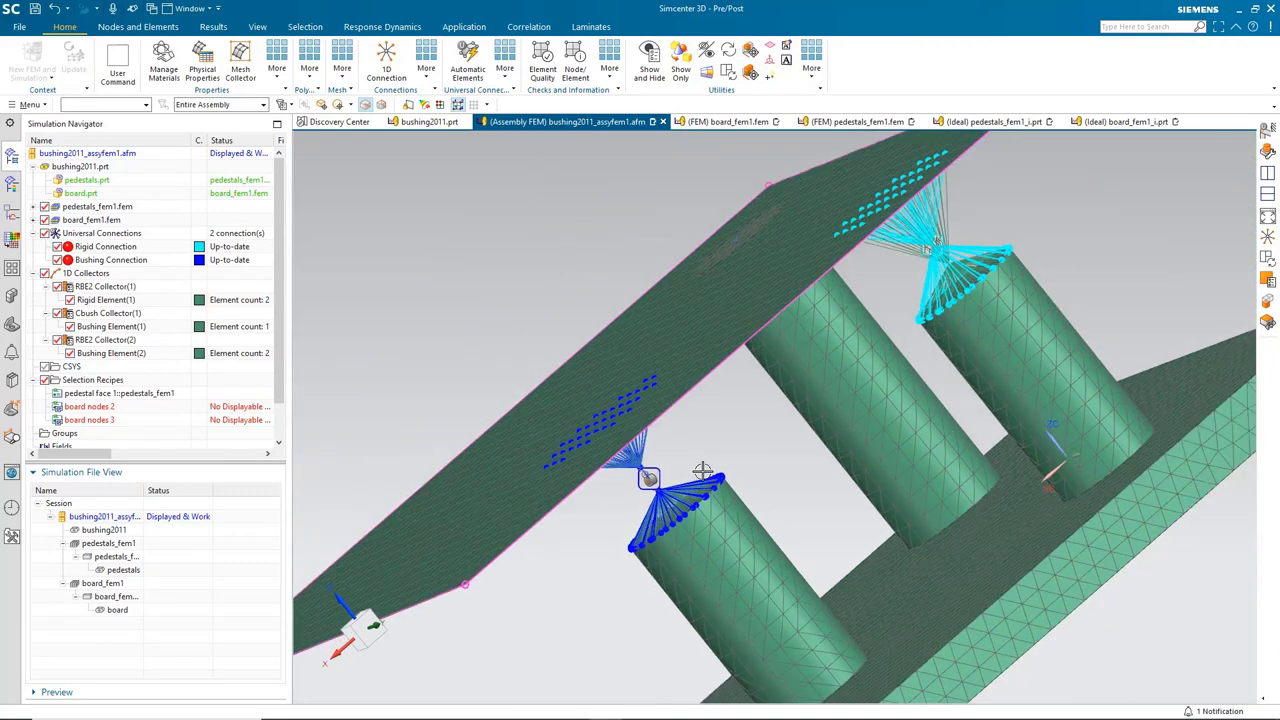
middle_drag(797, 310, 789, 199)
scroll(651, 357, up, 6)
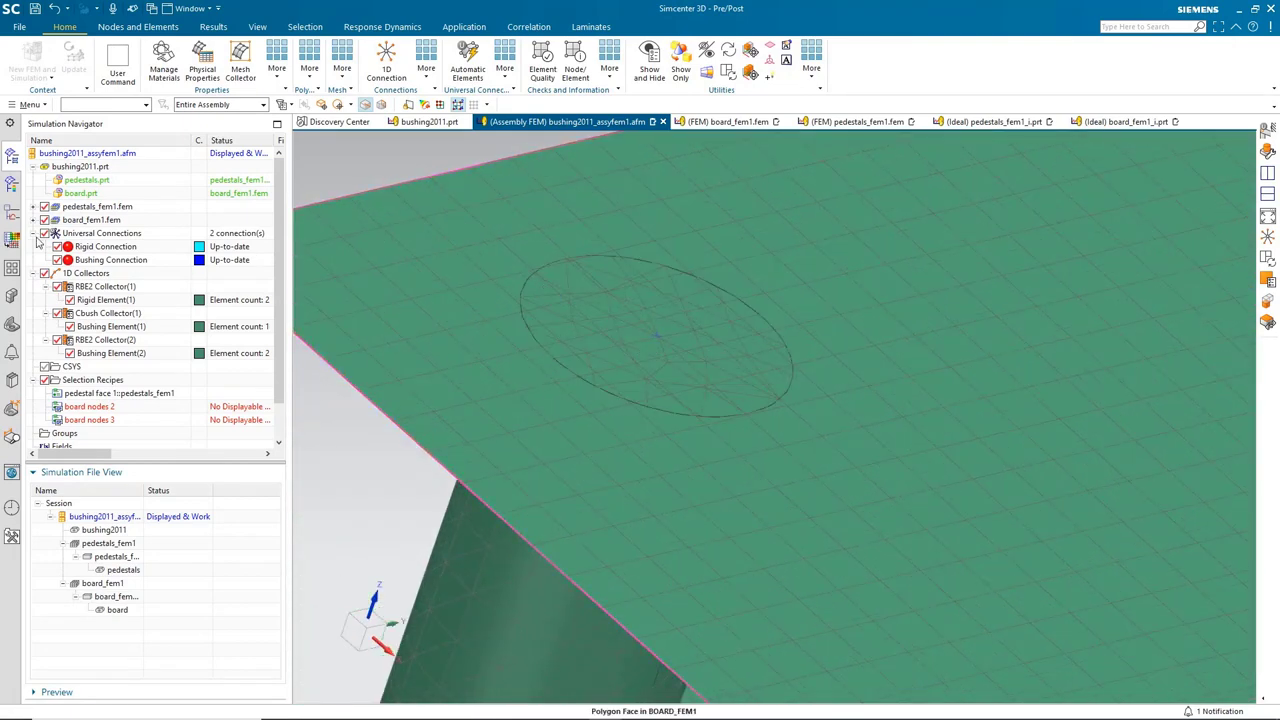
right_click(98, 380)
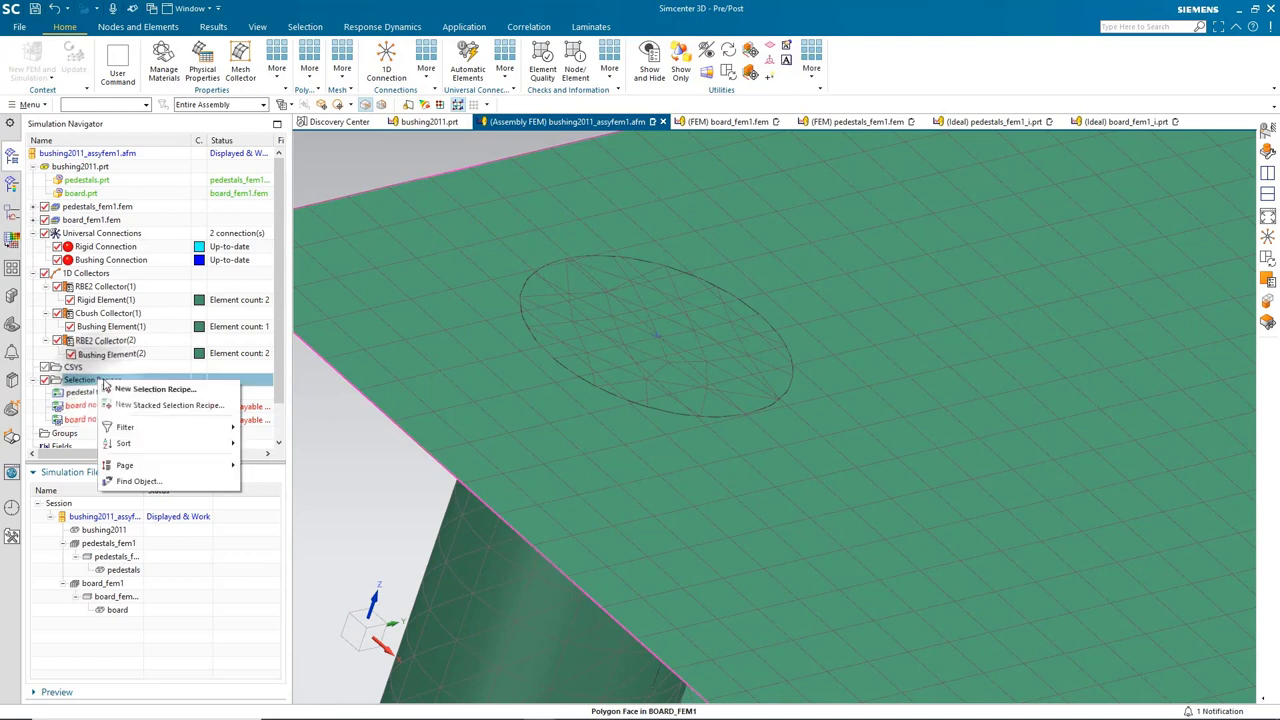
click(134, 390)
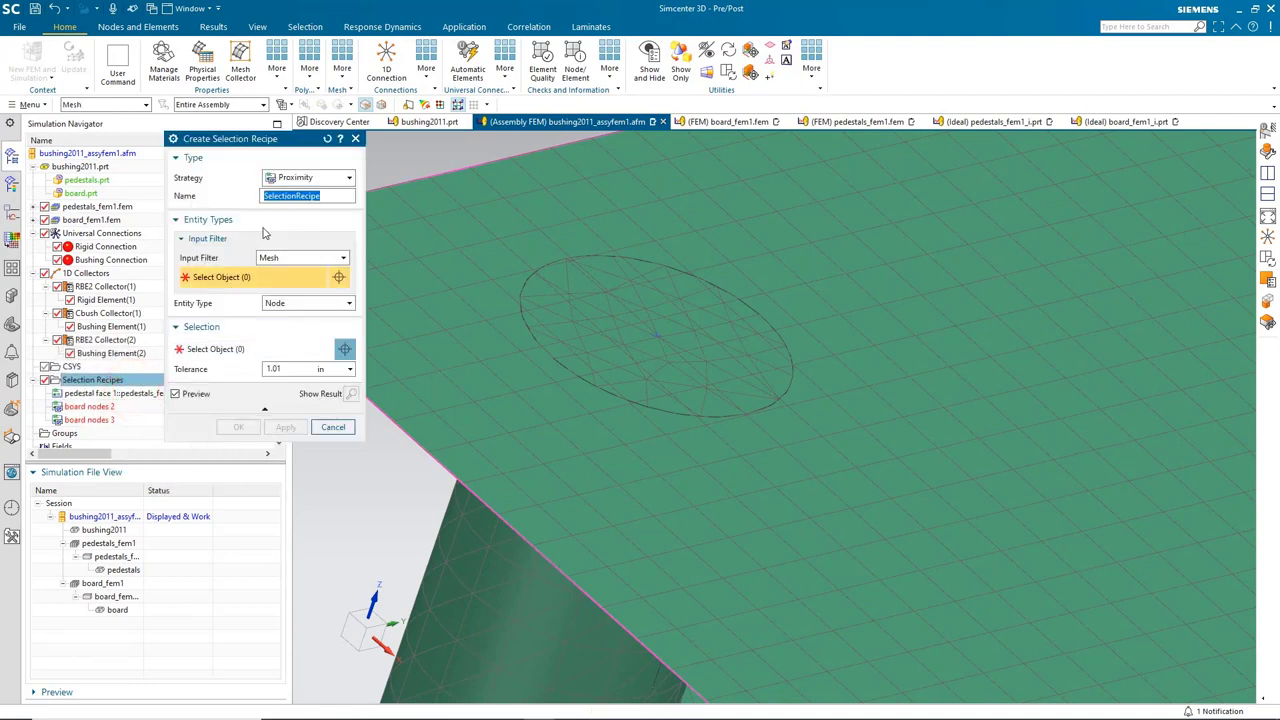
text(board nodes 1)
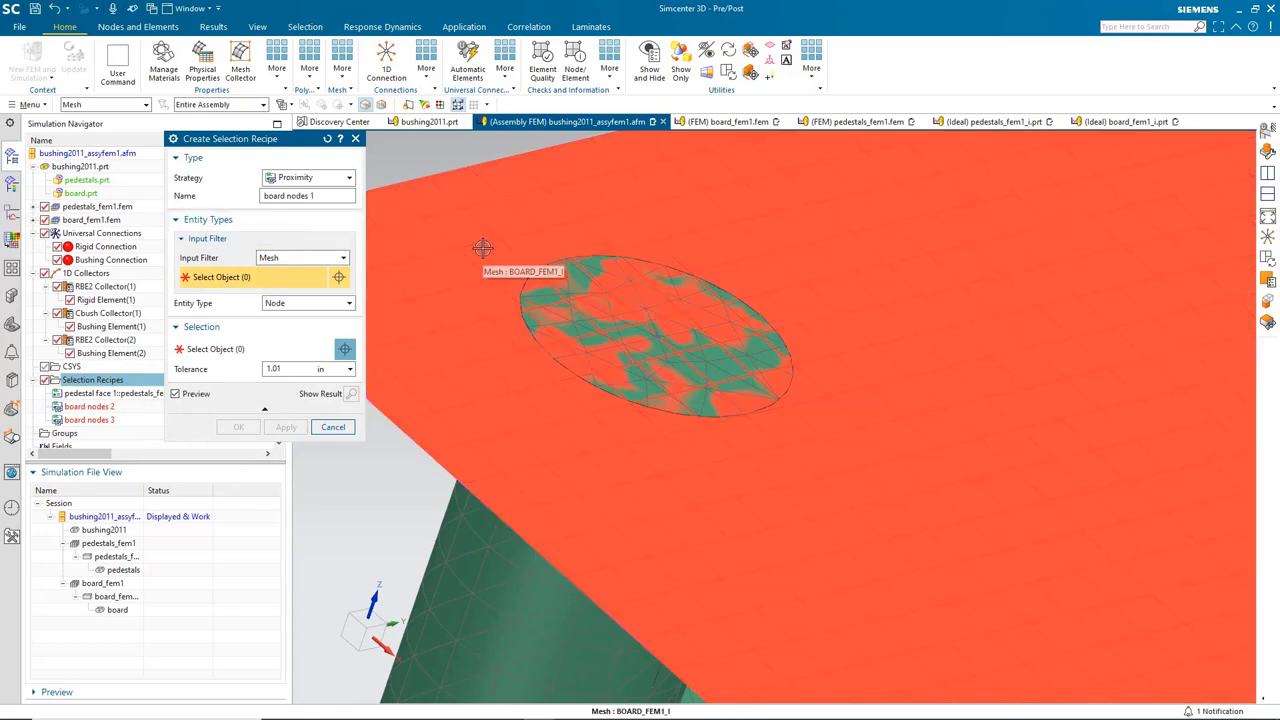
click(483, 246)
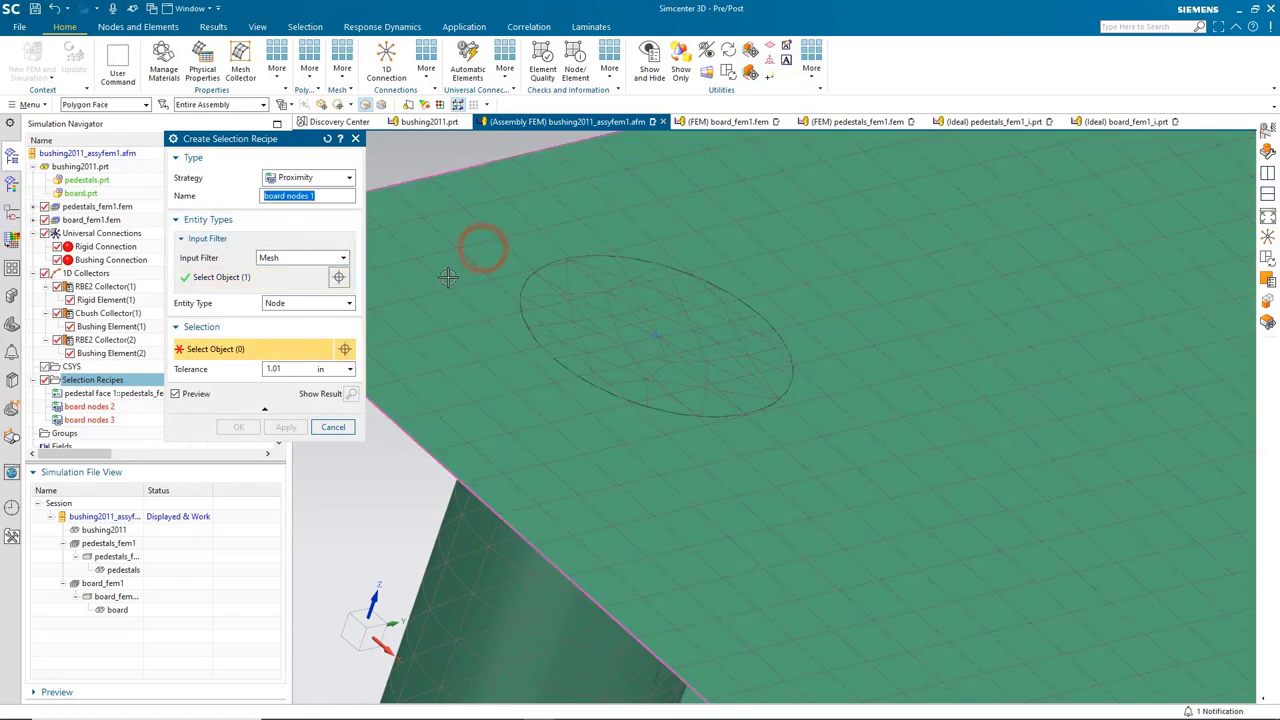
click(273, 369)
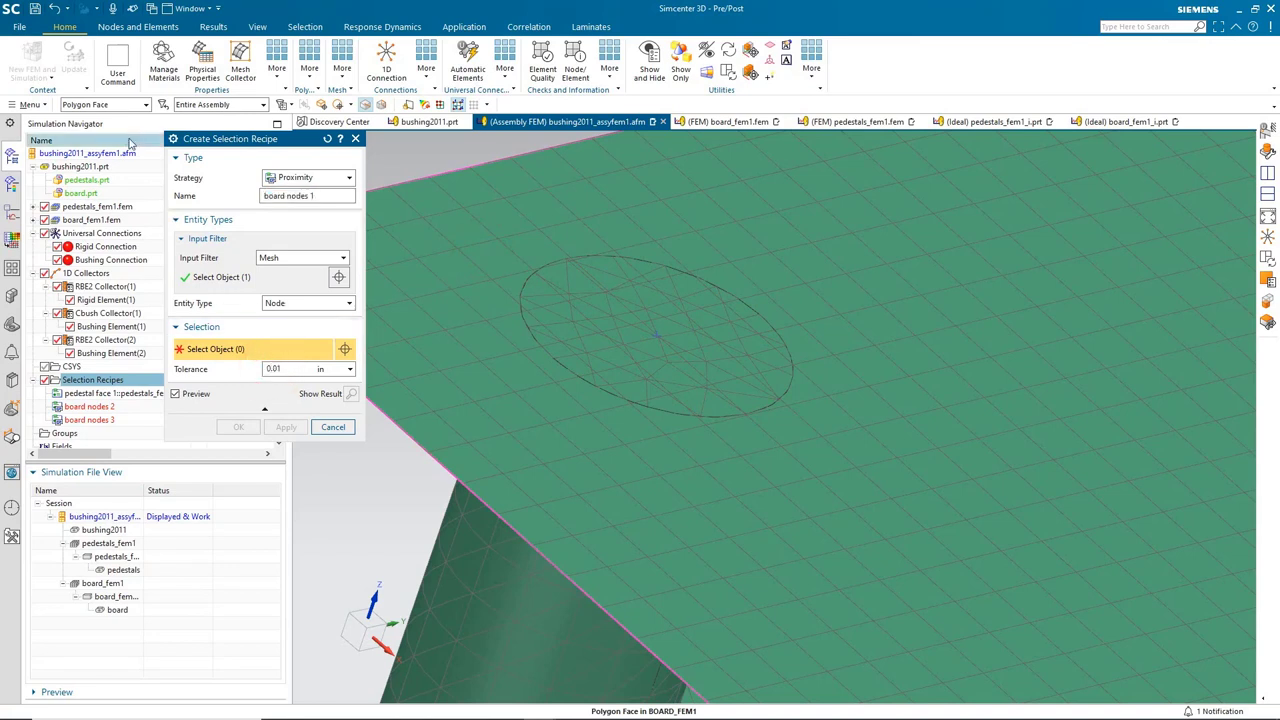
click(581, 272)
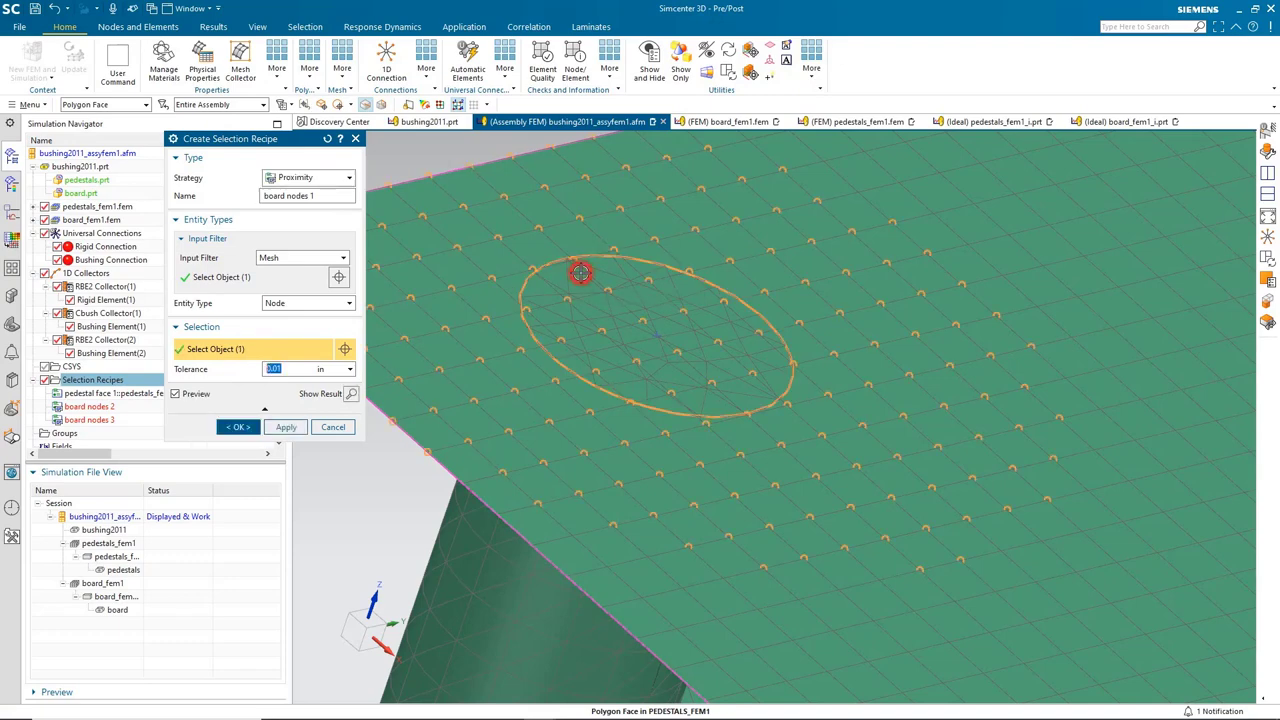
click(293, 372)
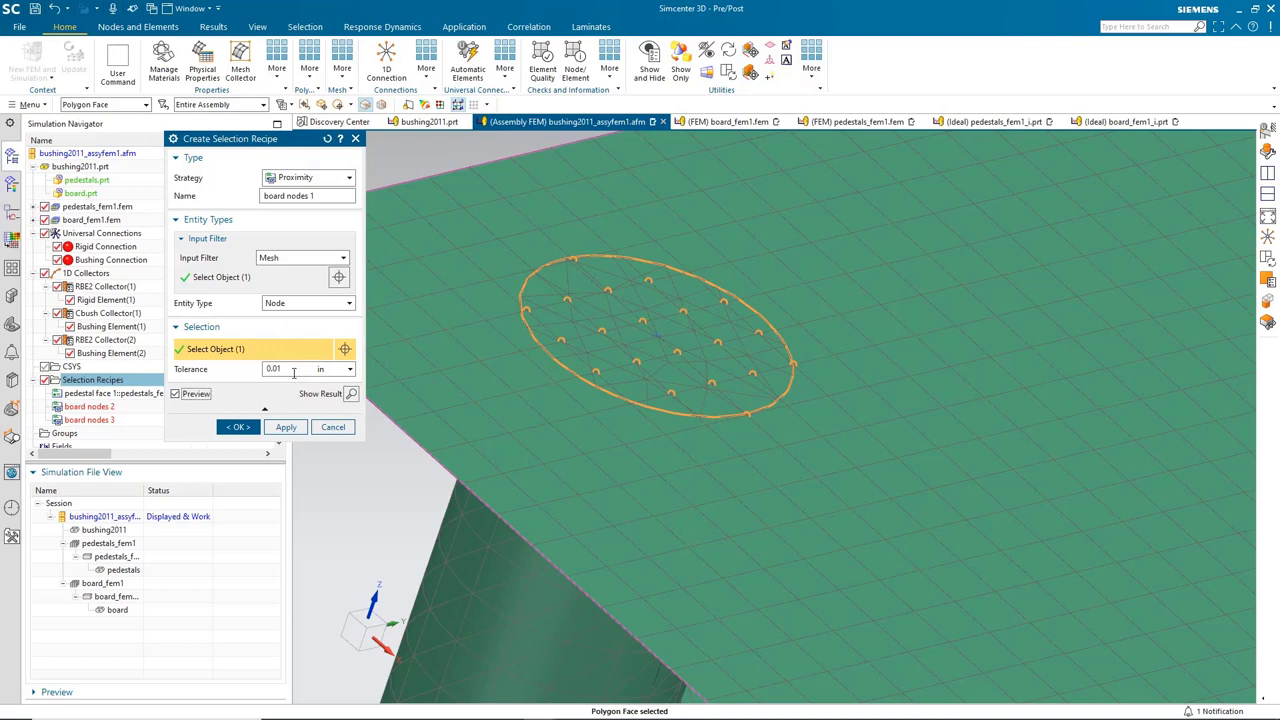
double_click(291, 369)
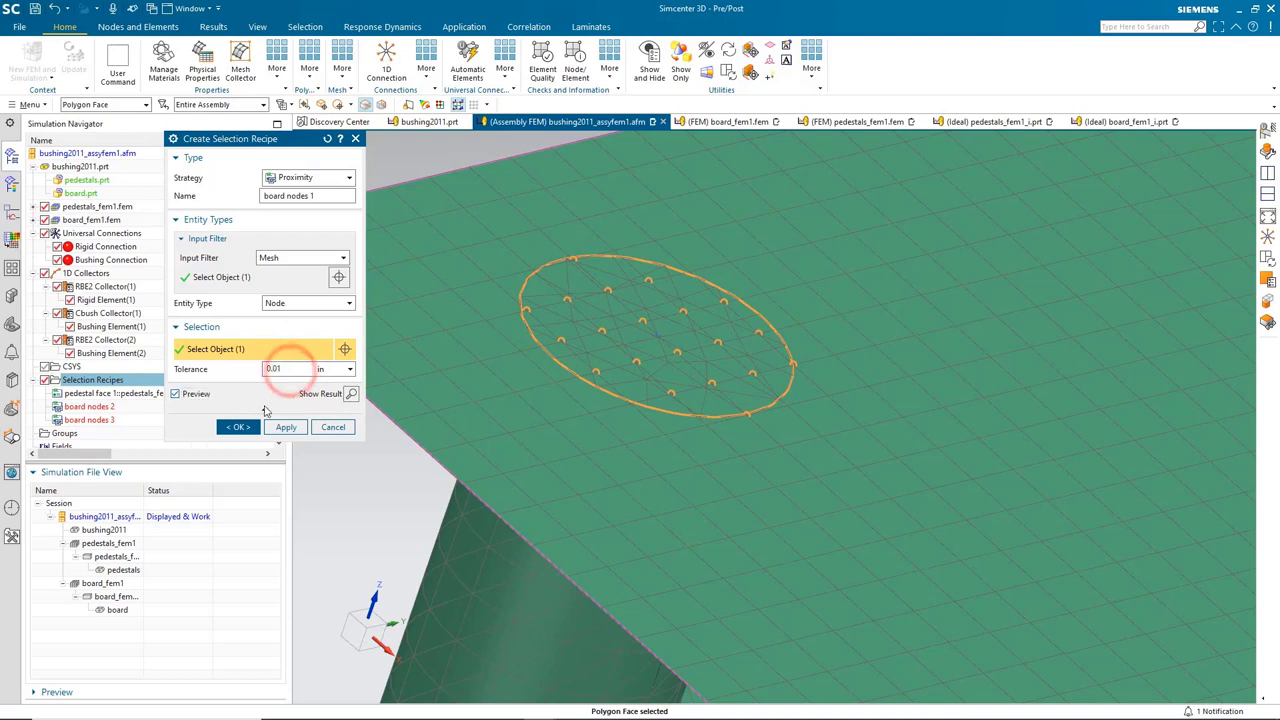
click(243, 428)
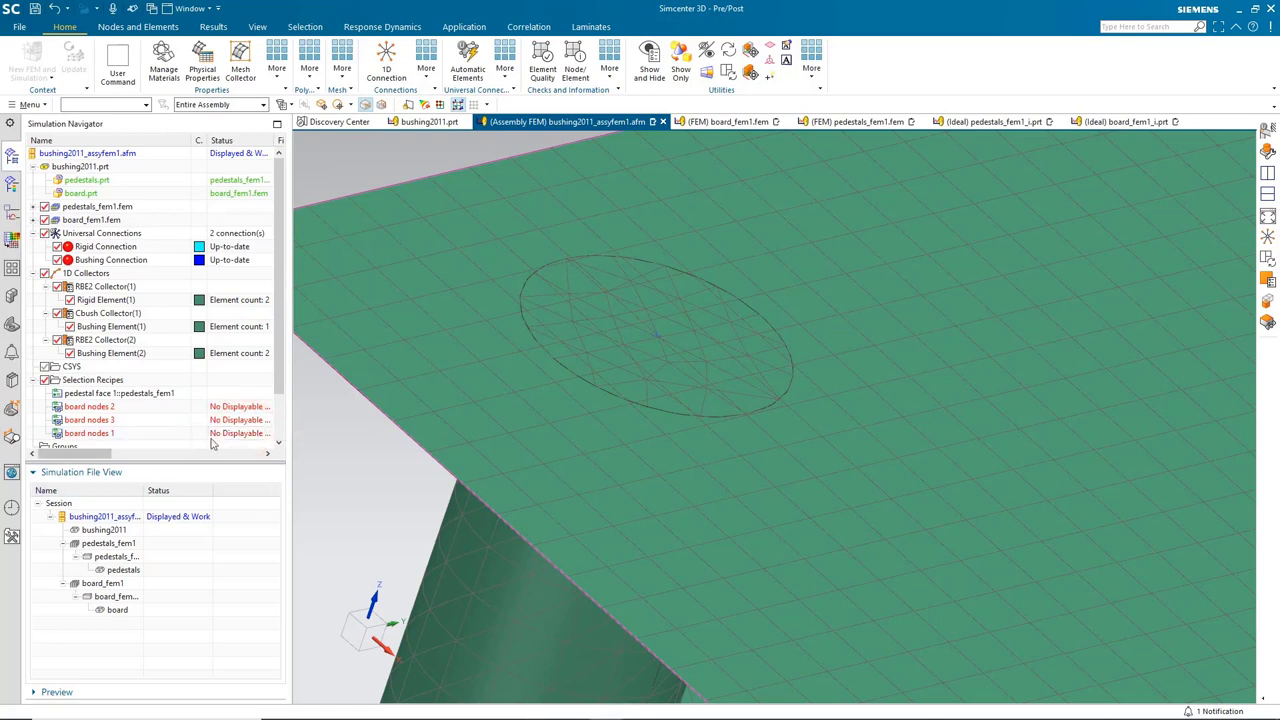
Start another universal Bushing connection with both Target 1 and Target 2 set to Spider
click(505, 70)
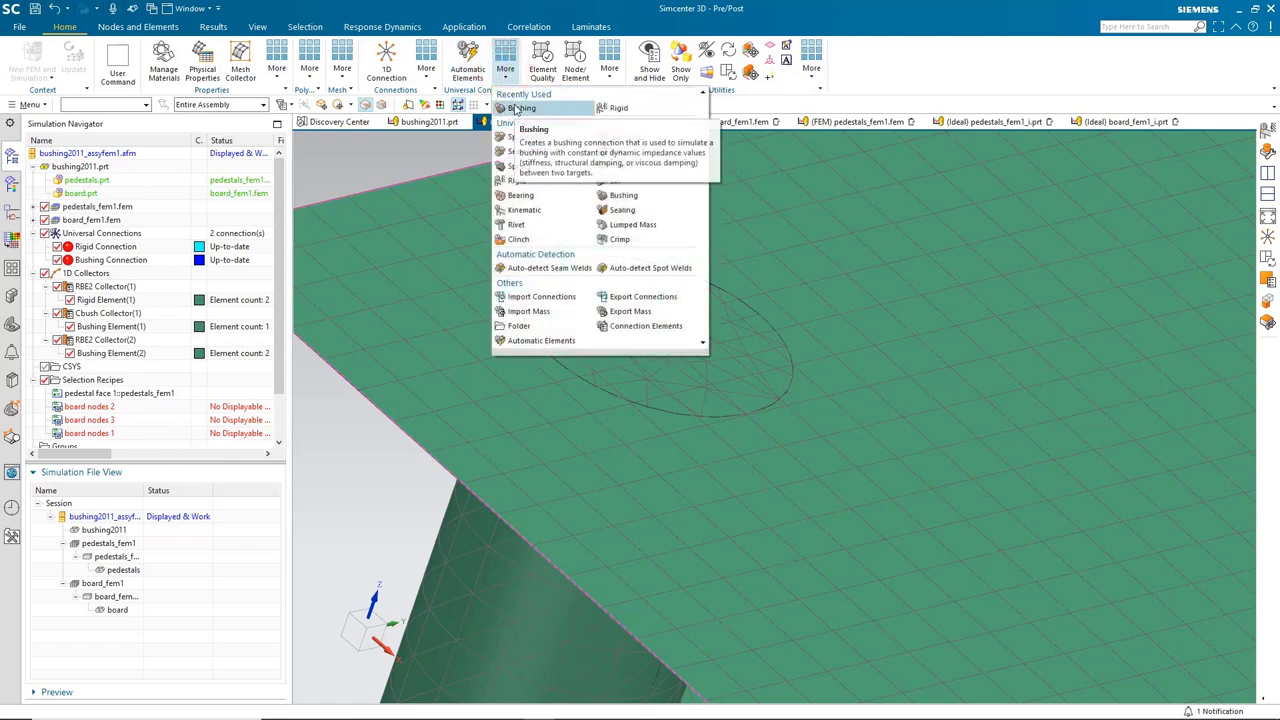
click(517, 107)
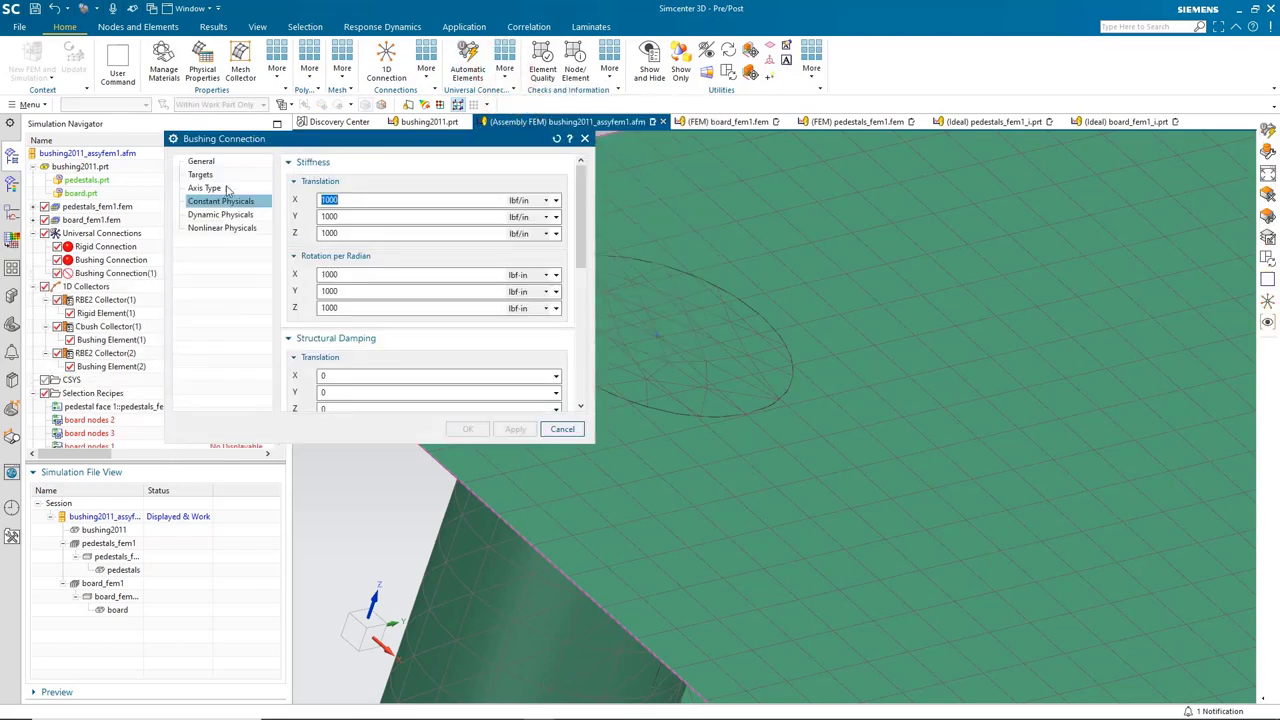
click(203, 174)
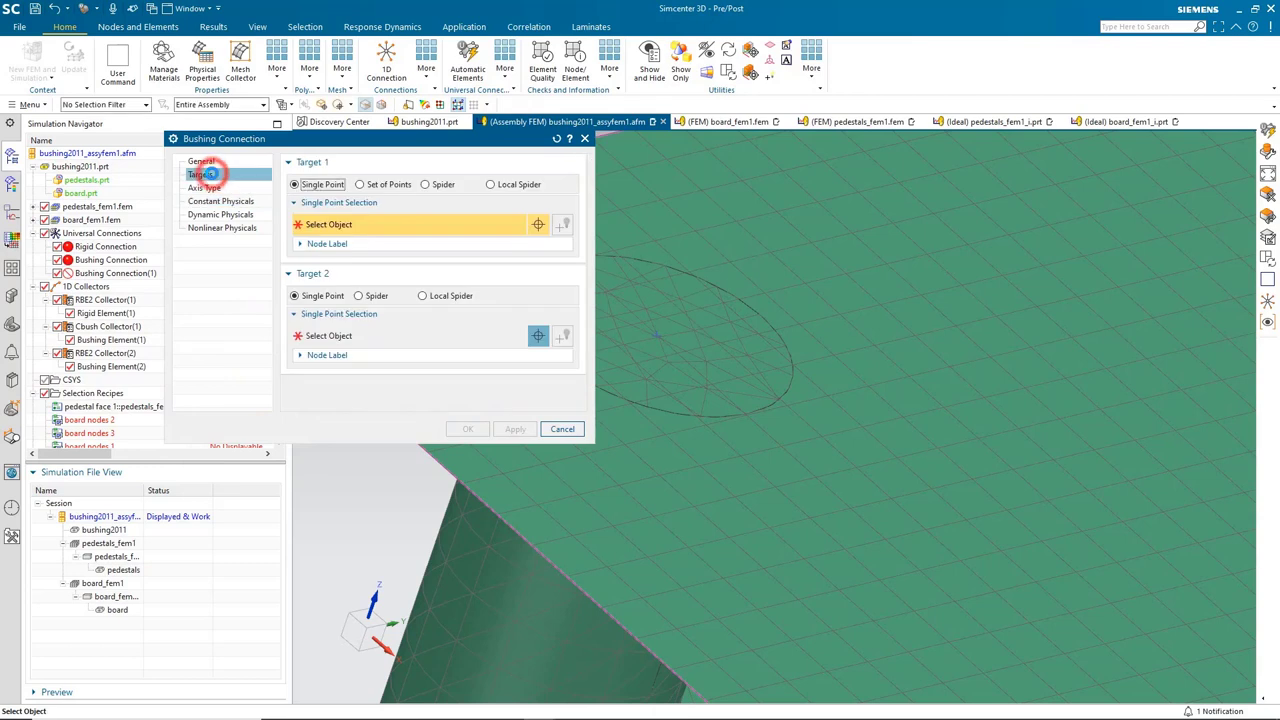
click(438, 185)
click(368, 365)
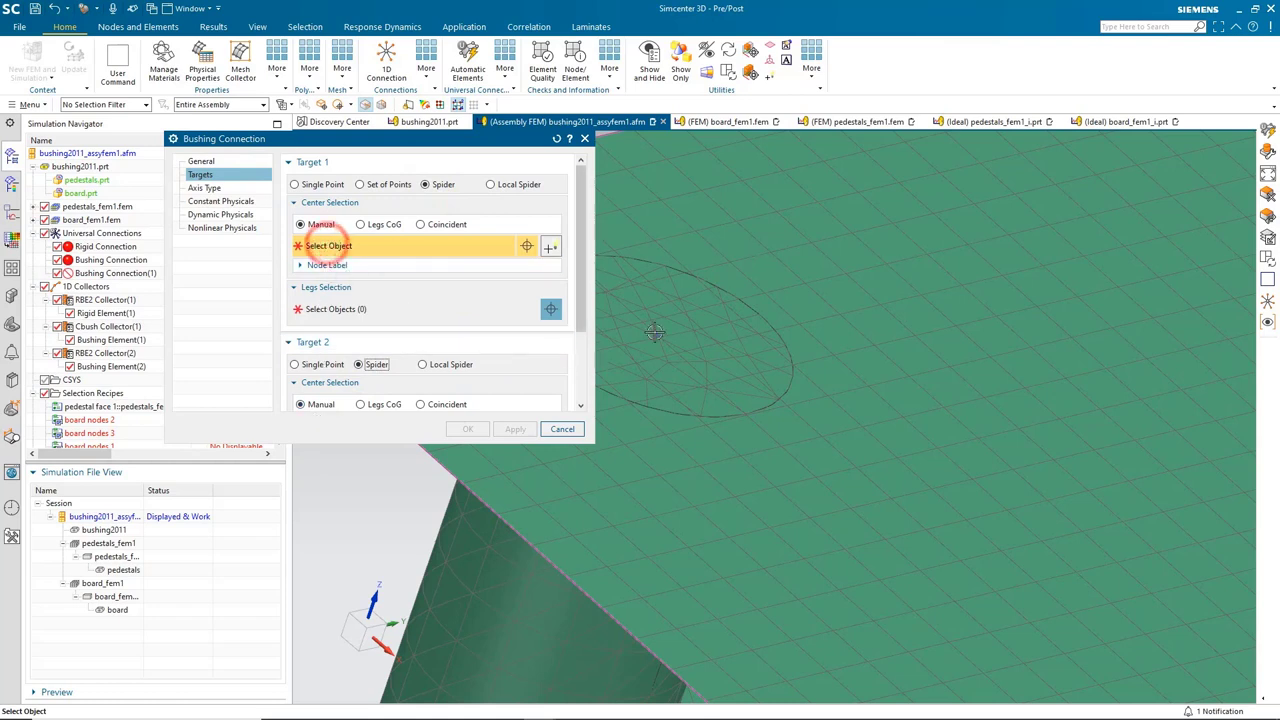
Define Target 1 with the first candidate point at the touching pedestal's top centre as manual centre and that pedestal's top polygon face as legs
click(146, 104)
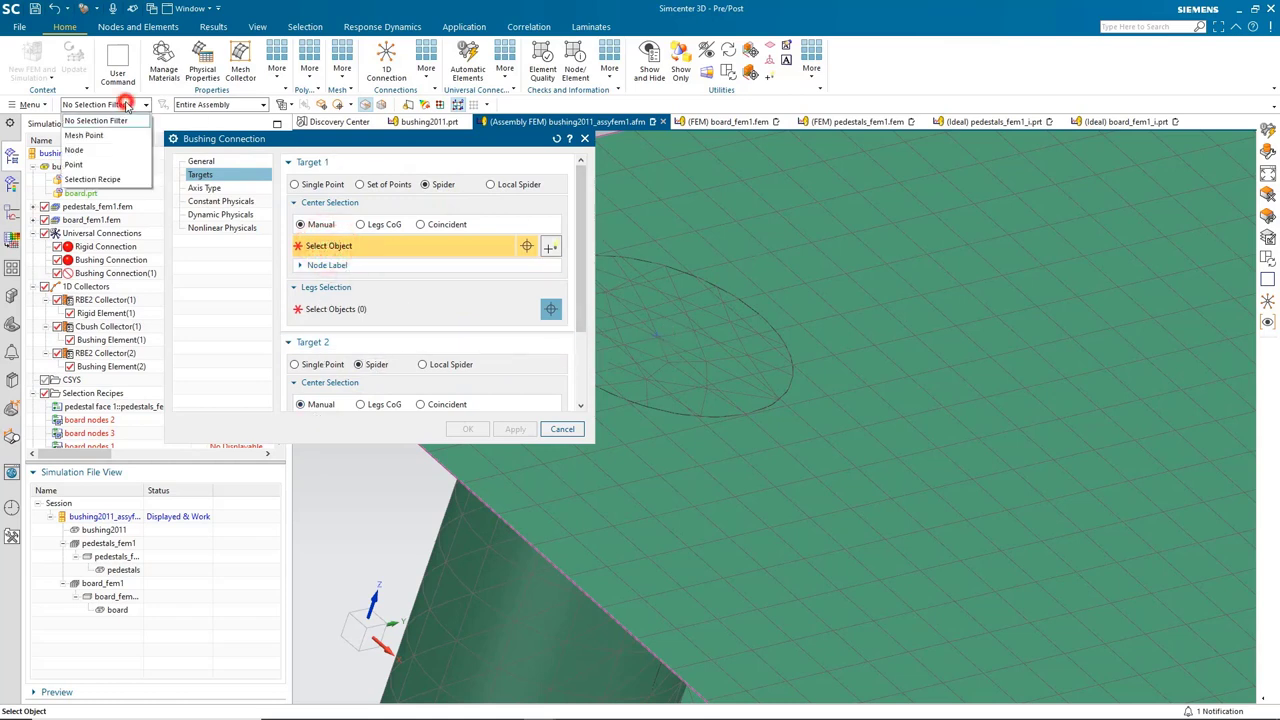
click(95, 163)
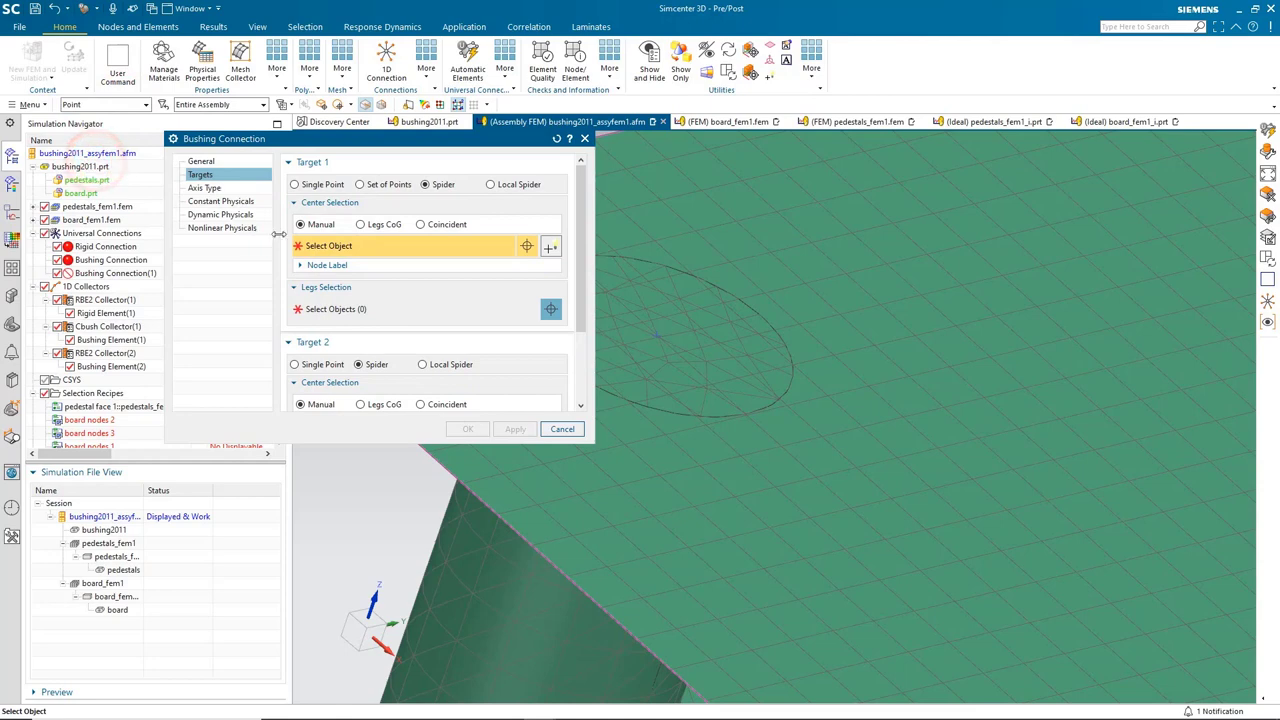
click(654, 338)
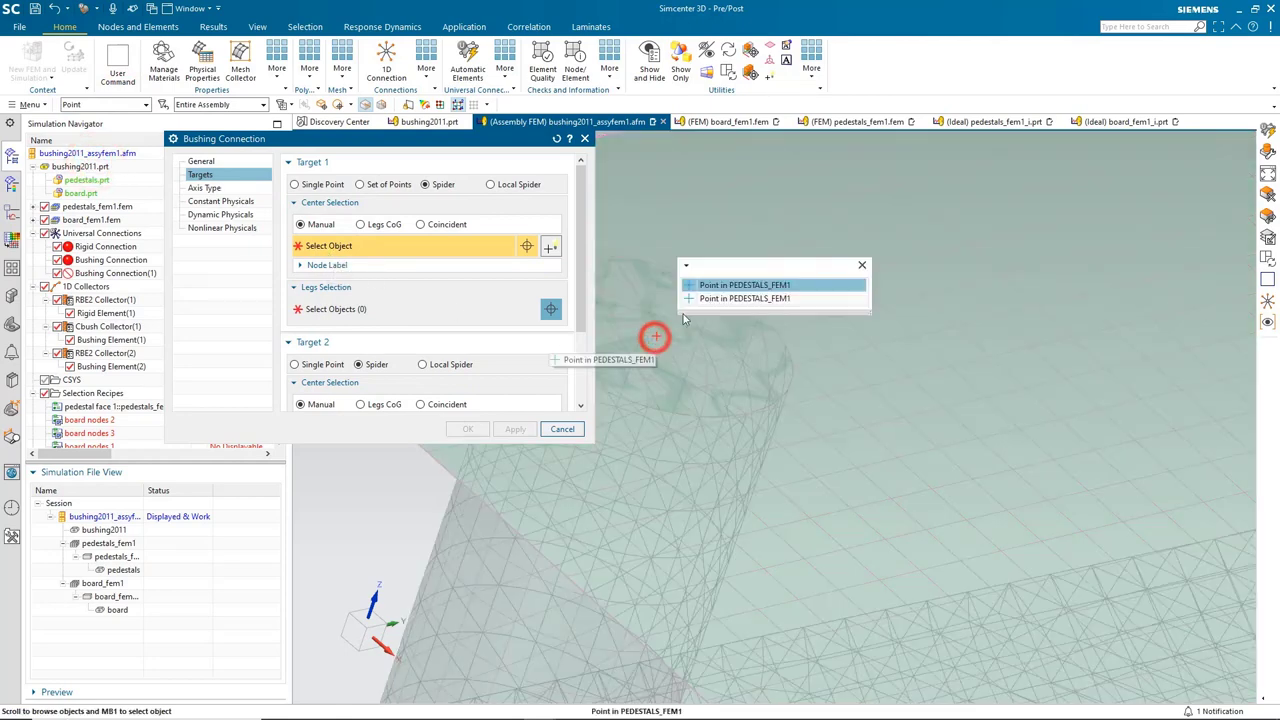
click(731, 286)
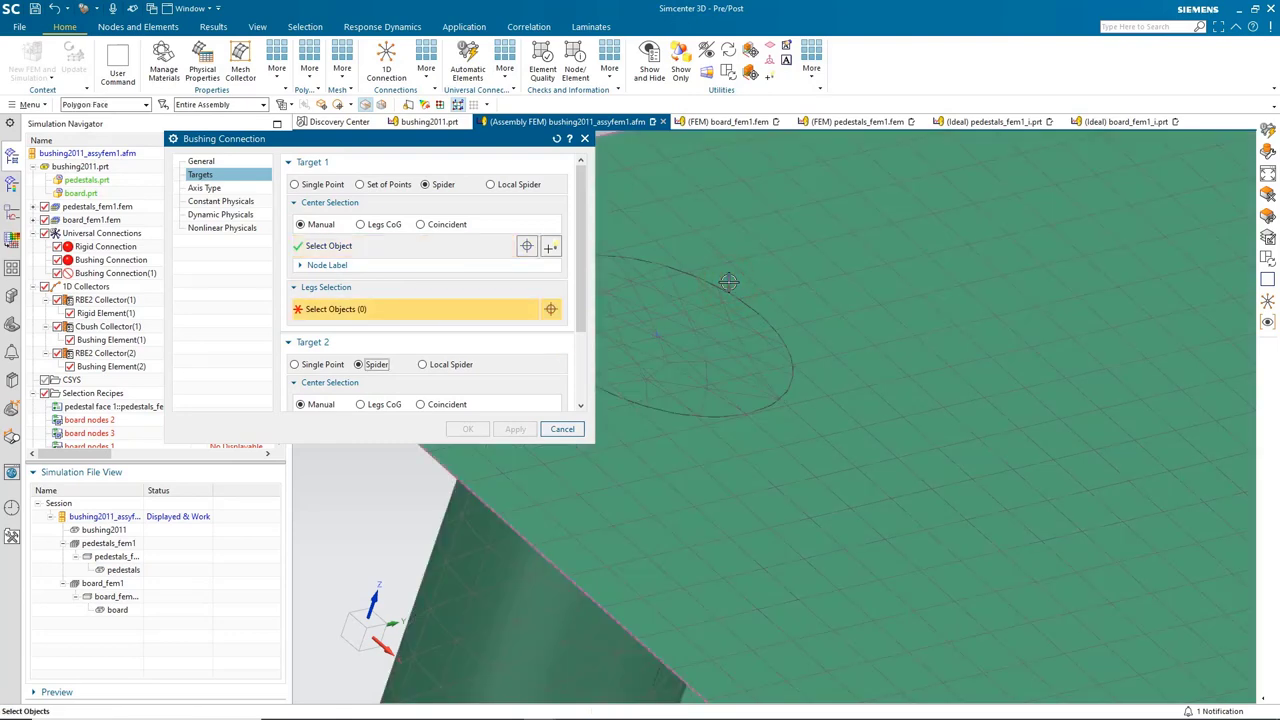
click(378, 314)
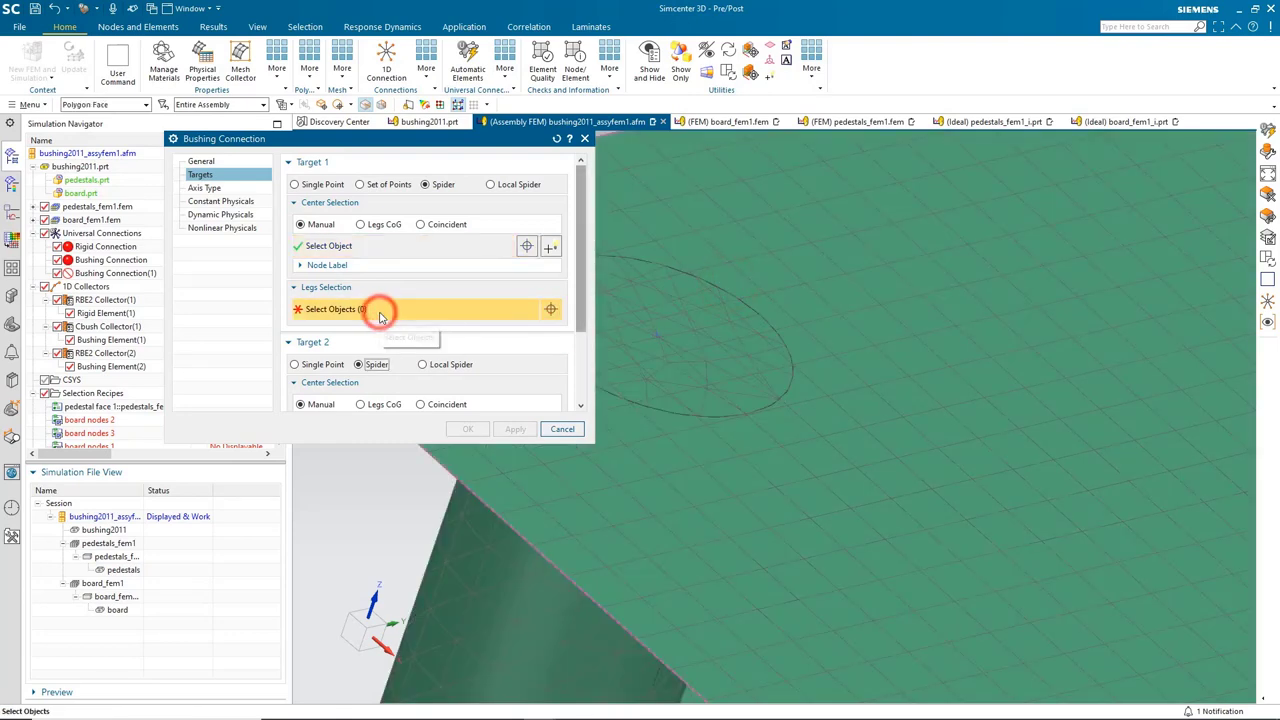
click(687, 300)
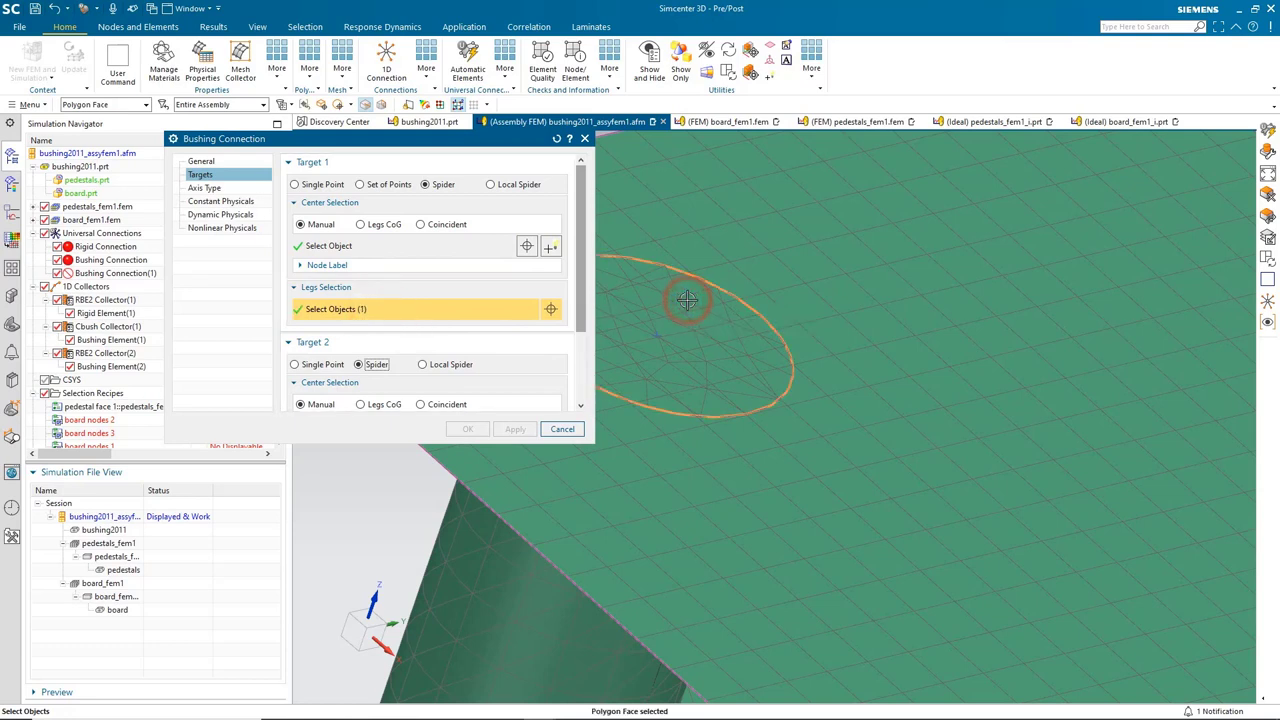
middle_click(582, 282)
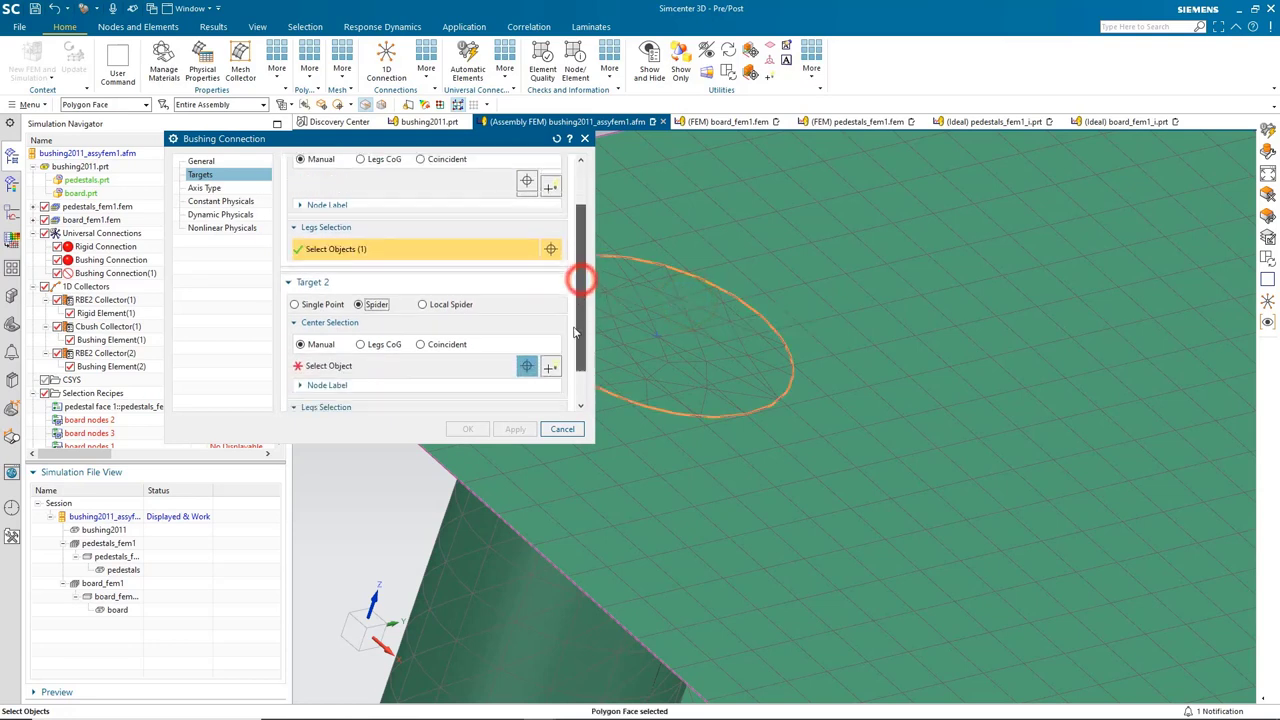
Define Target 2 with the second candidate point at the pedestal's top centre as manual centre and recipe "board nodes 1" as legs
click(337, 326)
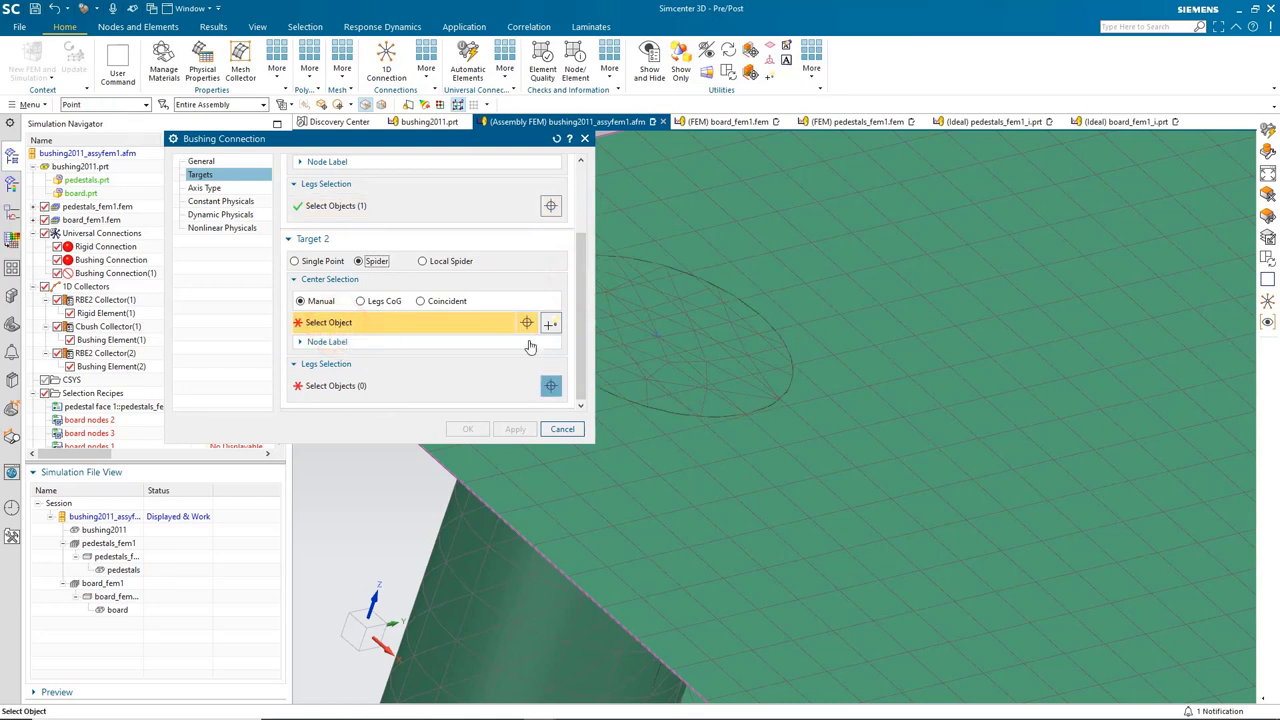
click(656, 335)
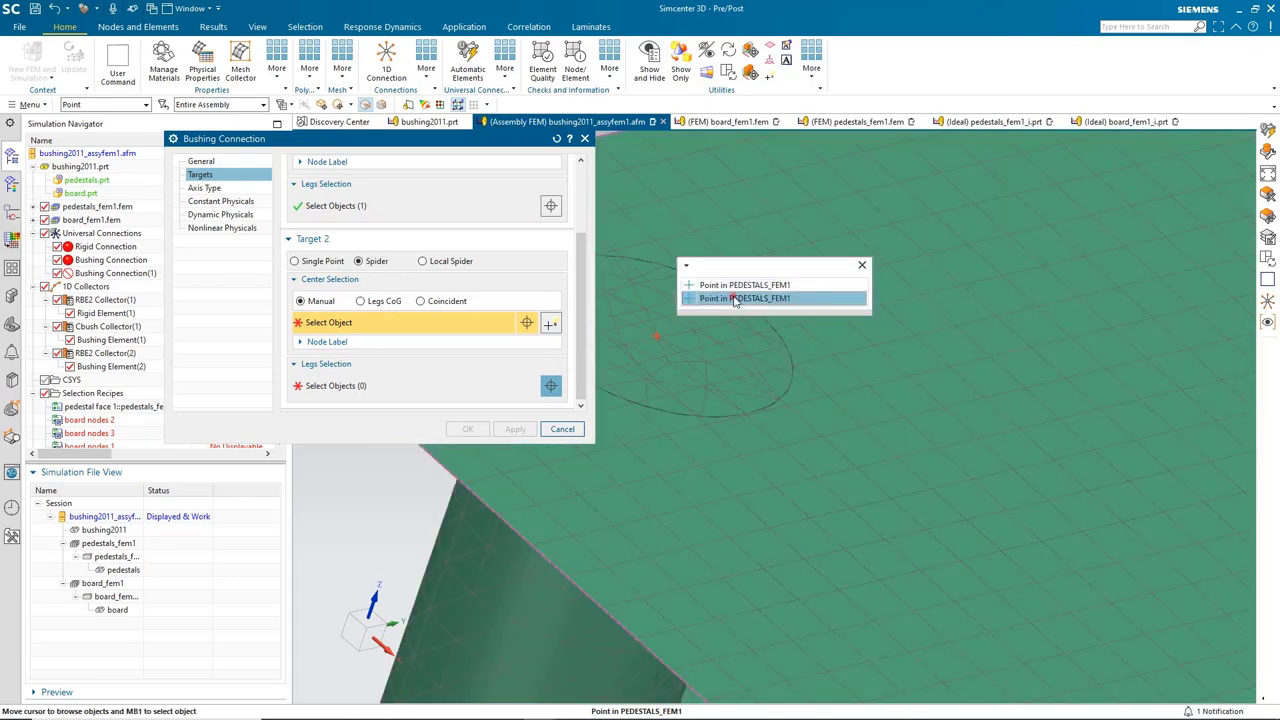
click(735, 295)
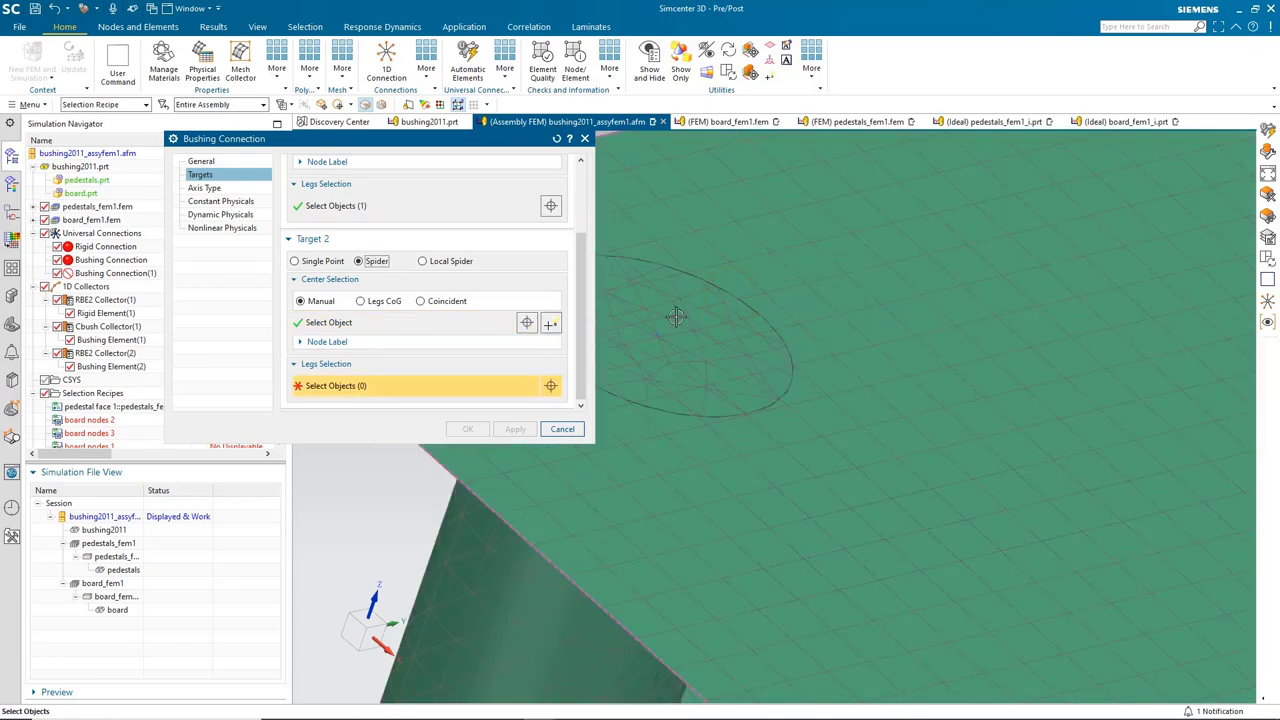
click(100, 106)
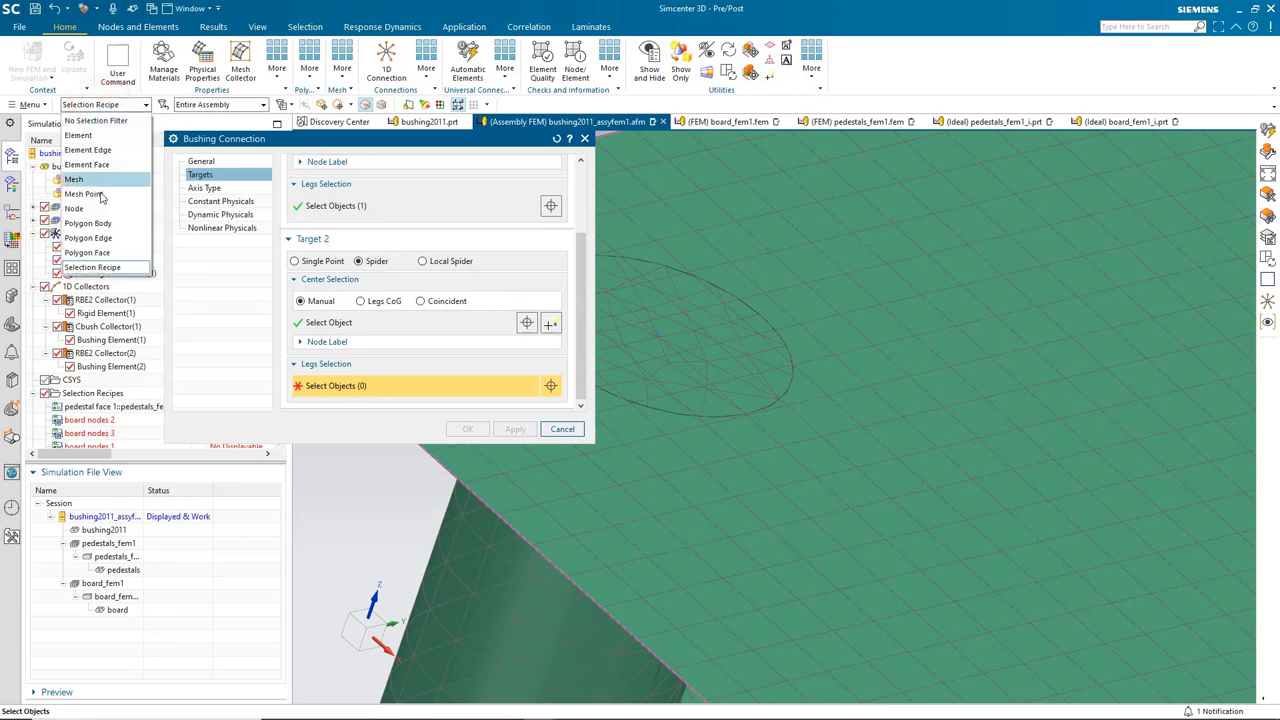
click(115, 268)
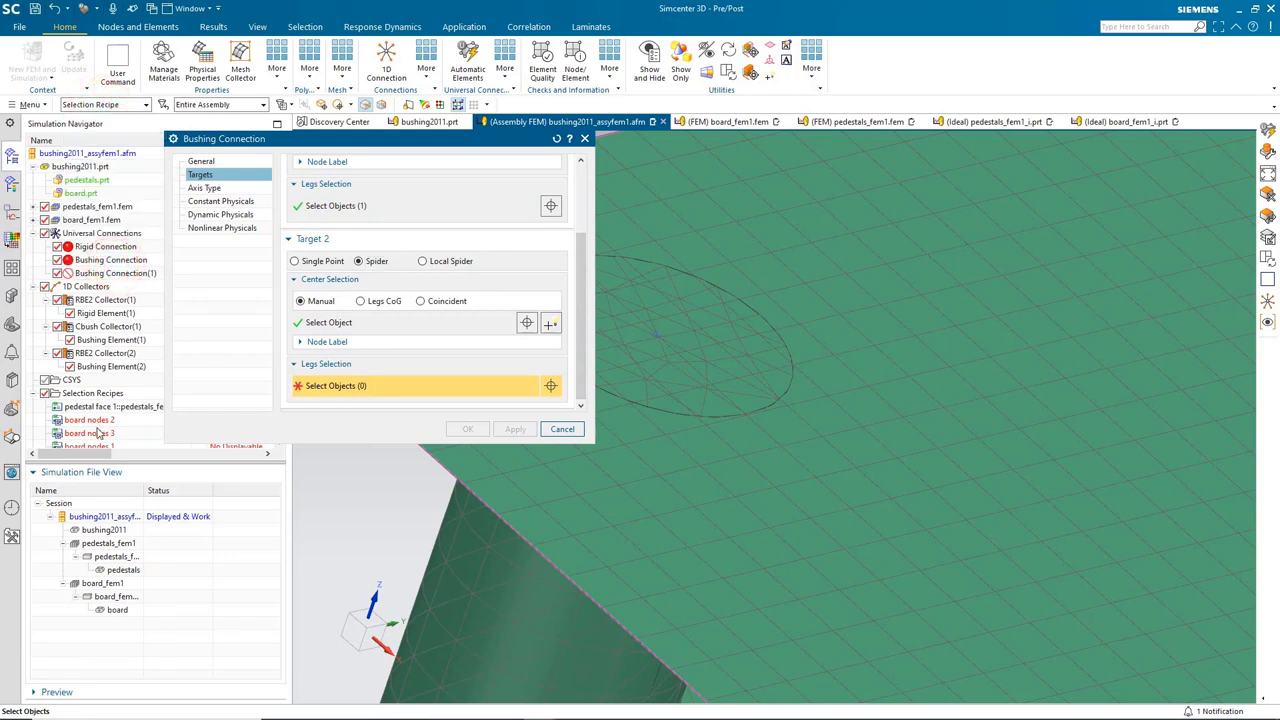
scroll(100, 432, down, 2)
click(89, 384)
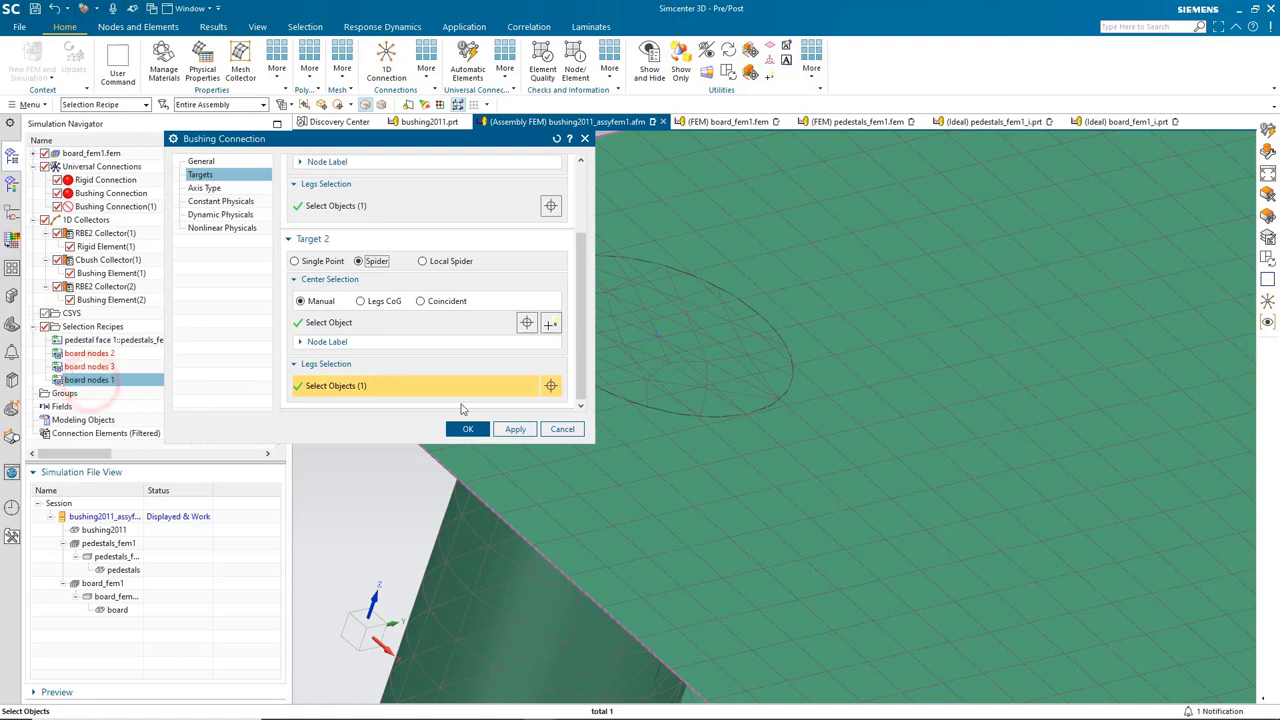
Review the bushing connection's axis type and constant stiffness values, and create the connection with these settings
click(210, 188)
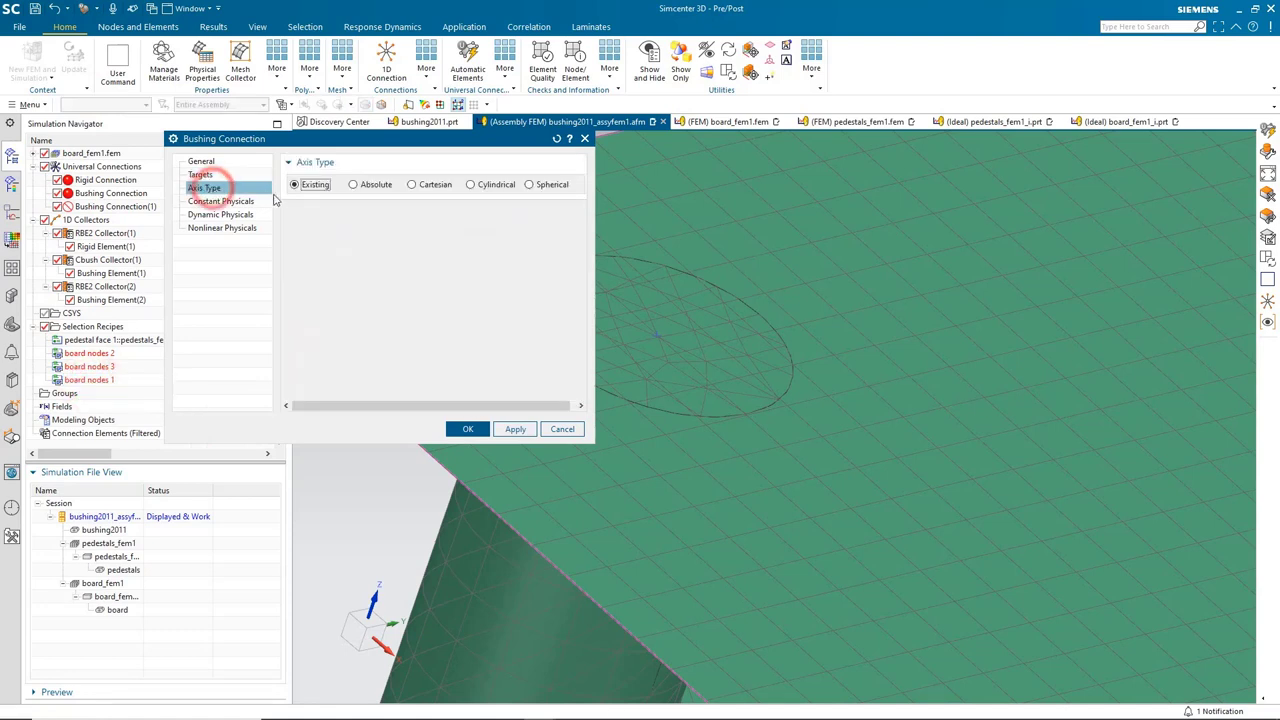
click(222, 201)
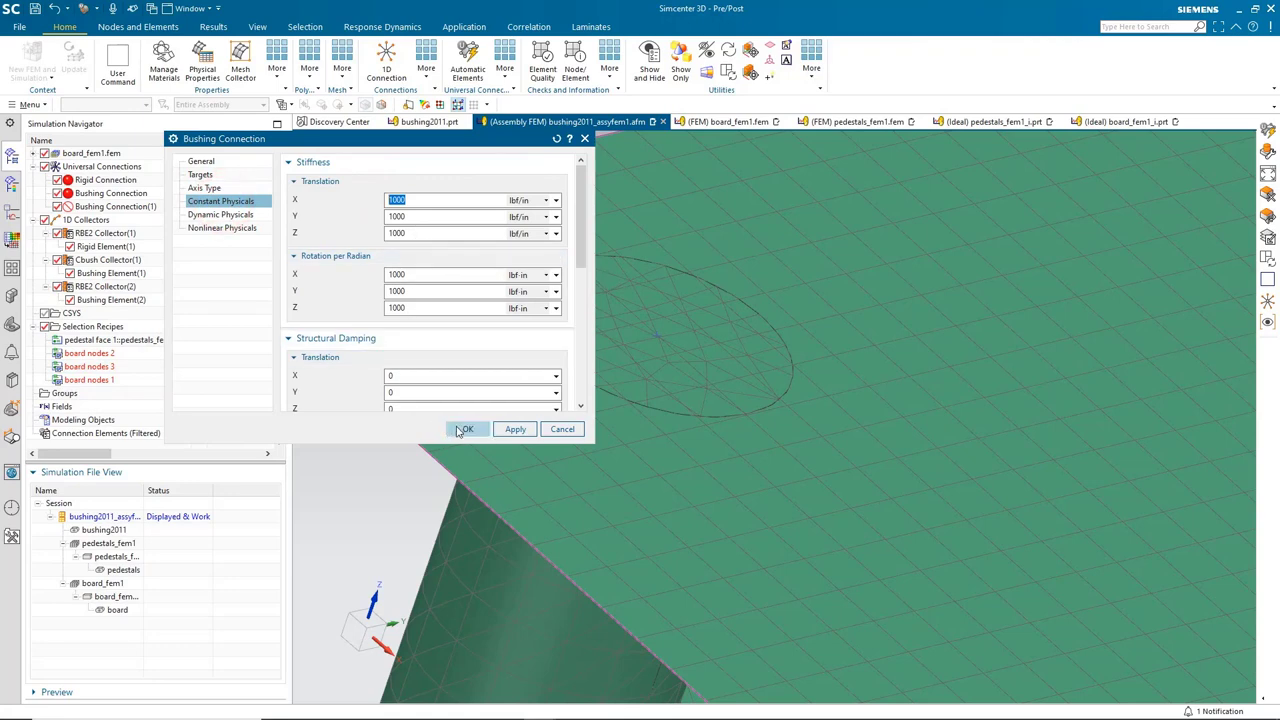
click(465, 430)
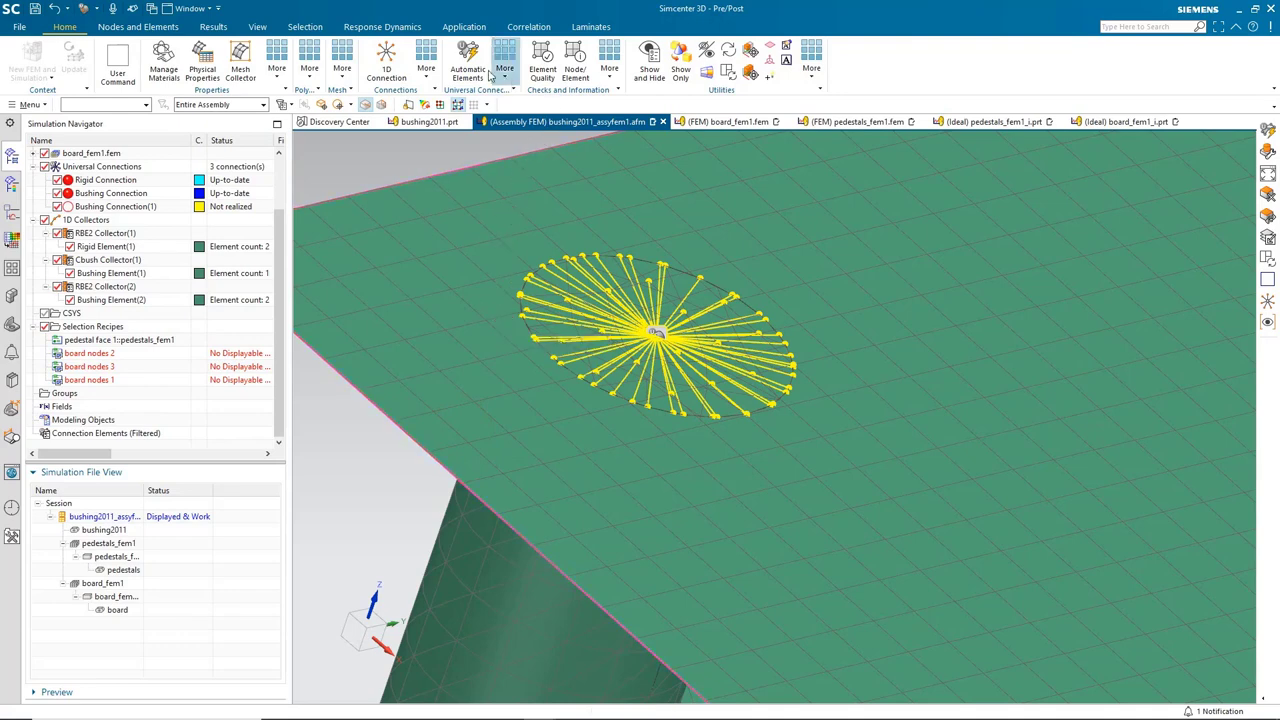
Realize the new bushing connection as CBUSH+RBE2 spider elements and inspect all three board-to-pedestal connections from the side
click(467, 68)
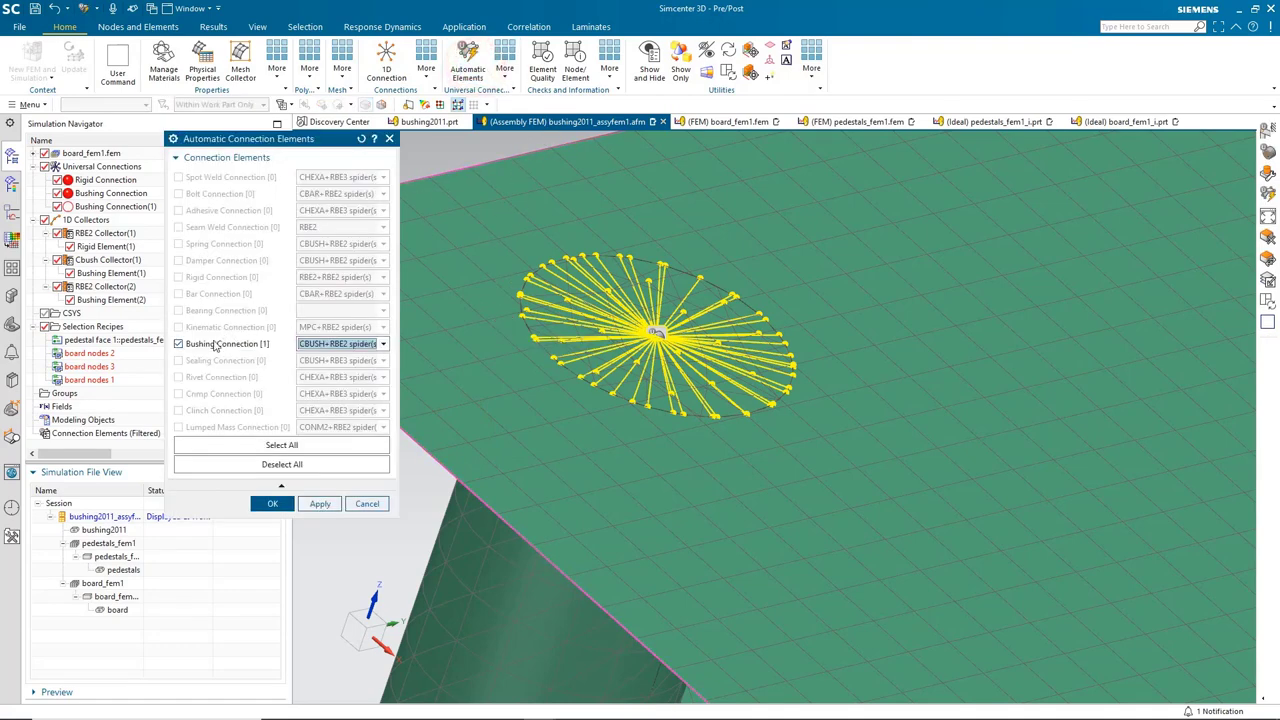
click(272, 504)
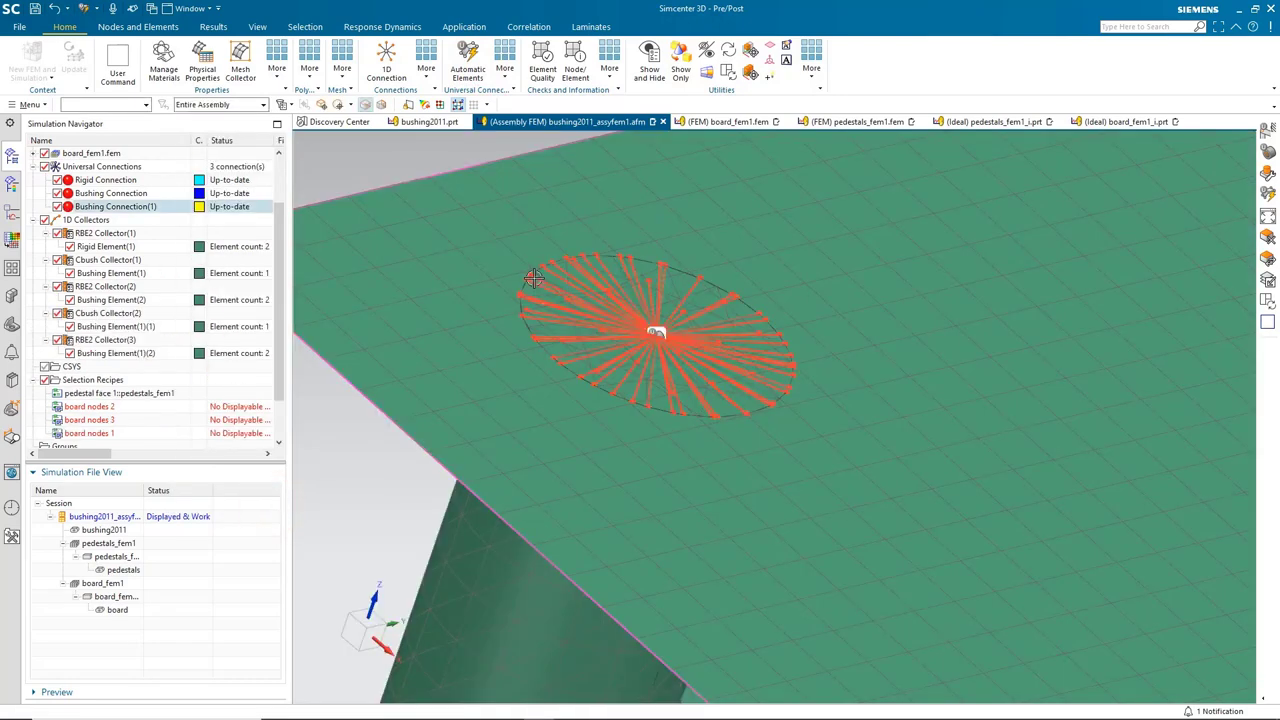
scroll(586, 300, down, 5)
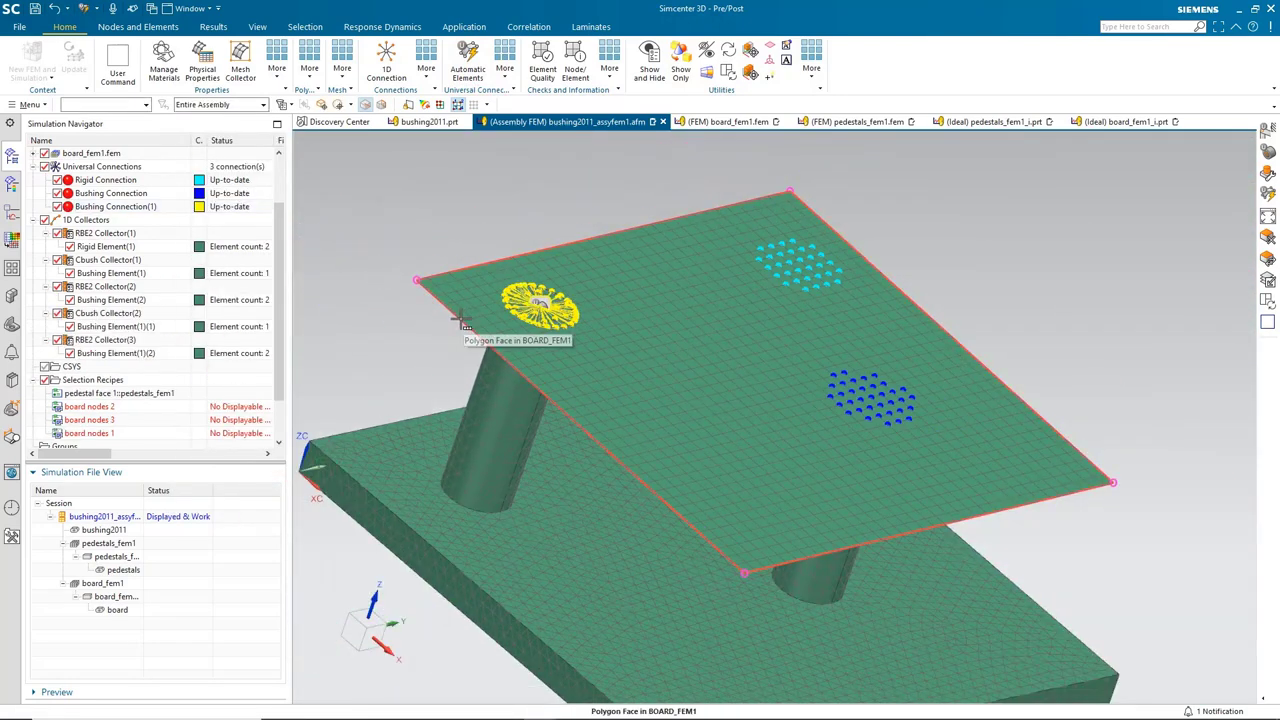
middle_drag(463, 322, 398, 282)
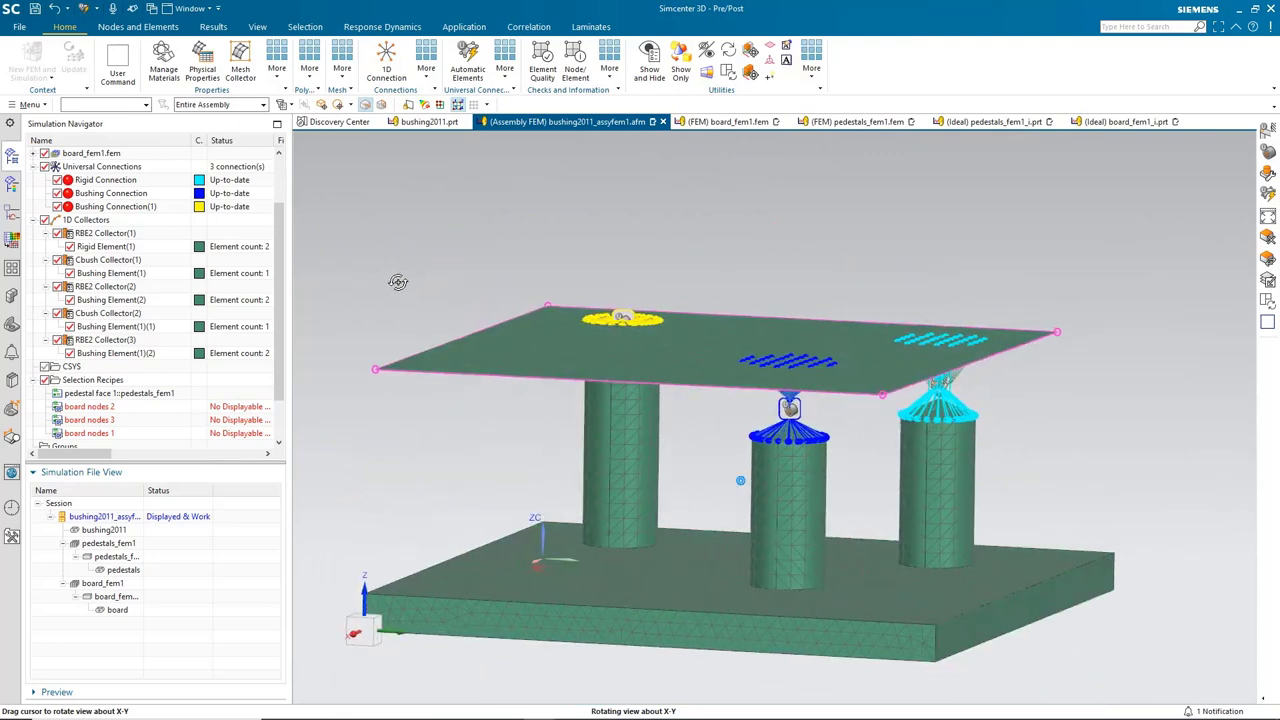
Automatically resolve the assembly FEM's label conflicts for all entity types with the Assembly Label Manager
scroll(86, 193, up, 2)
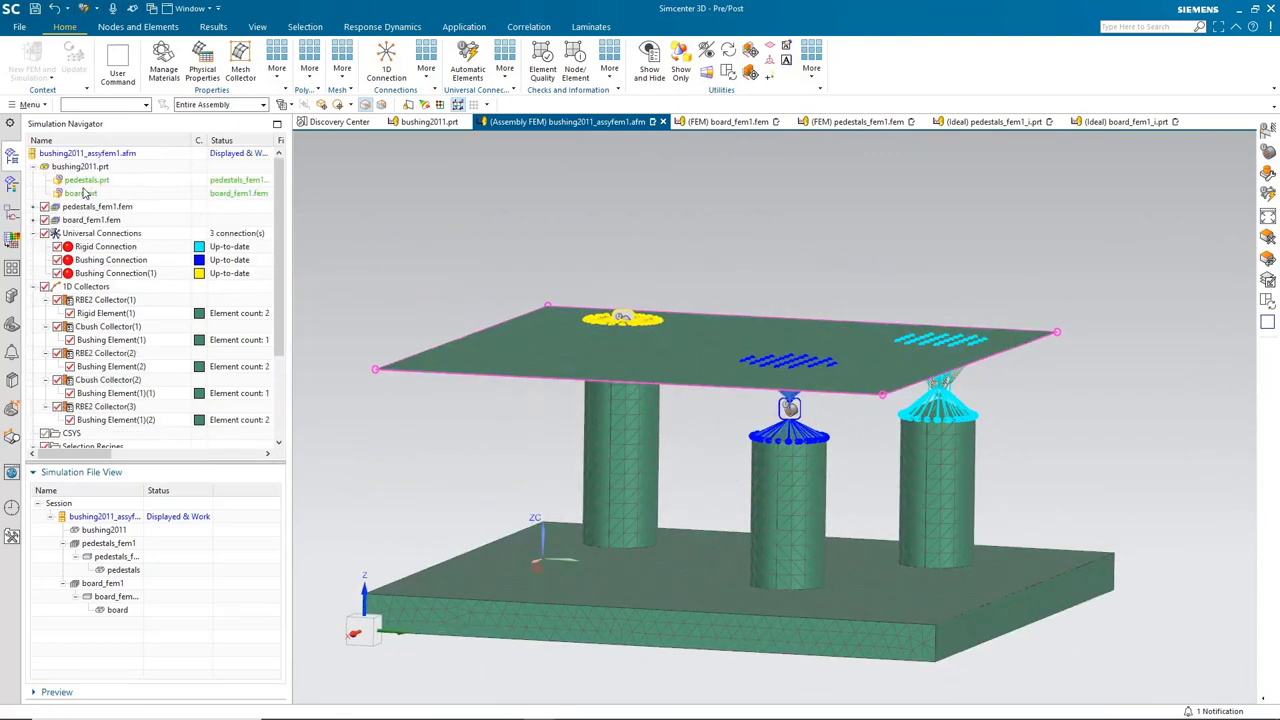
right_click(94, 156)
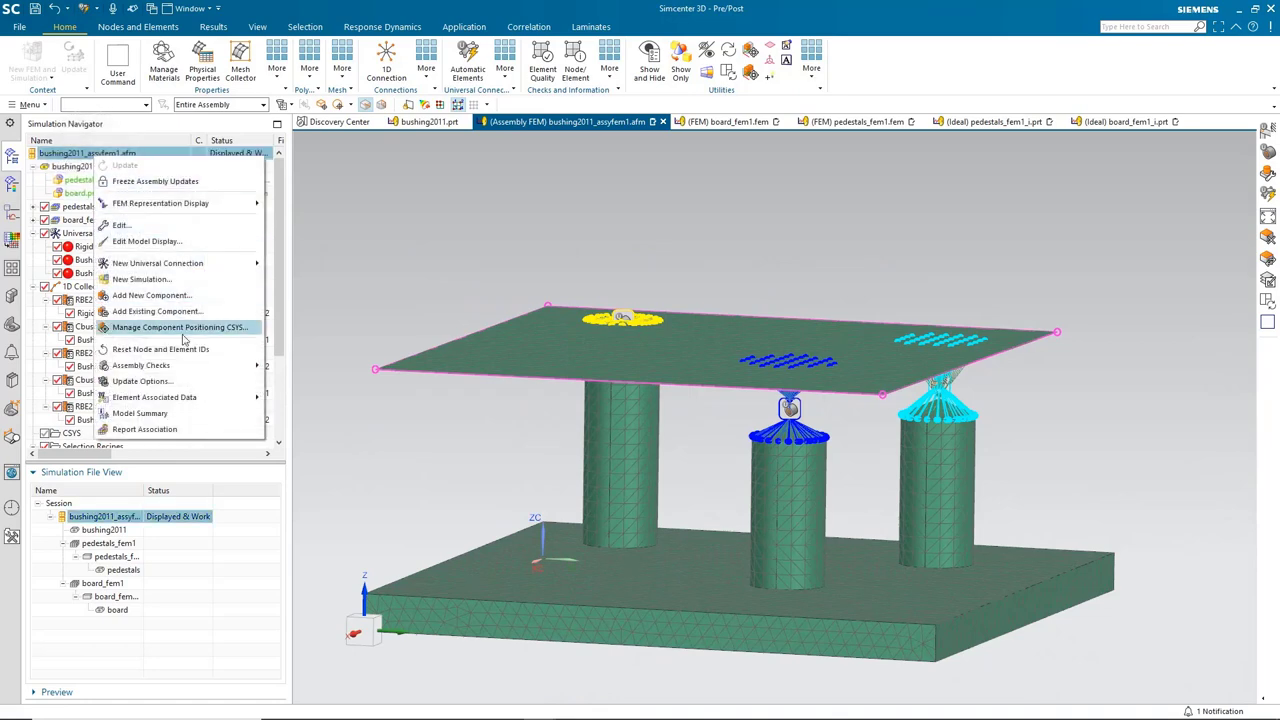
click(194, 366)
click(300, 364)
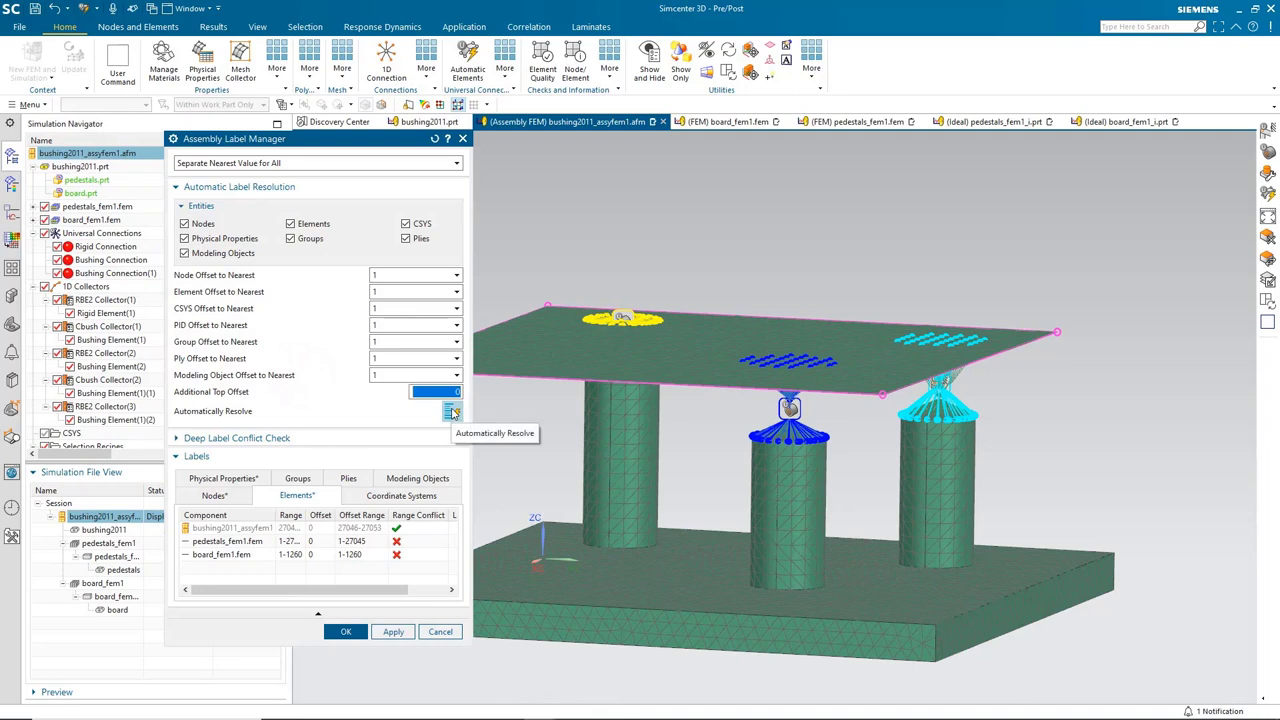
click(450, 413)
click(343, 631)
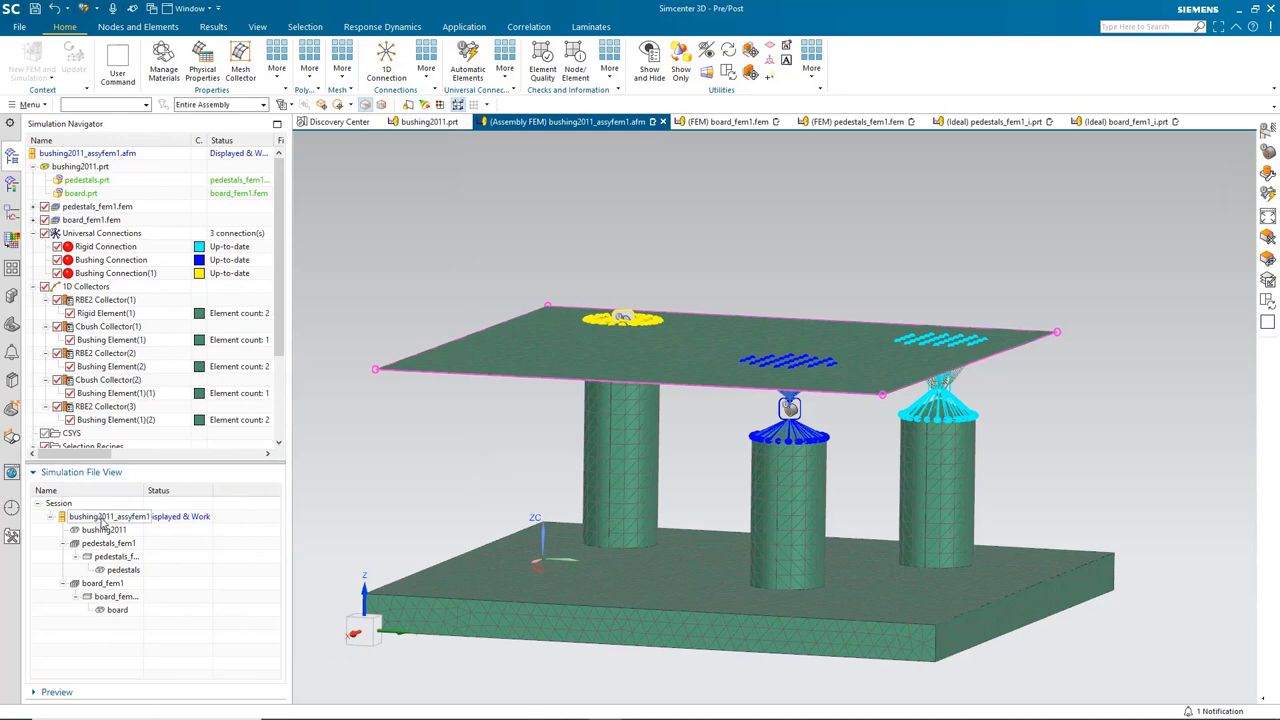
Create the Simcenter Nastran simulation bushing2011_assyfem1_sim1.sim with layer placement Use Original and a SOL 101 Linear Statics solution named Solution 1
right_click(100, 524)
click(127, 526)
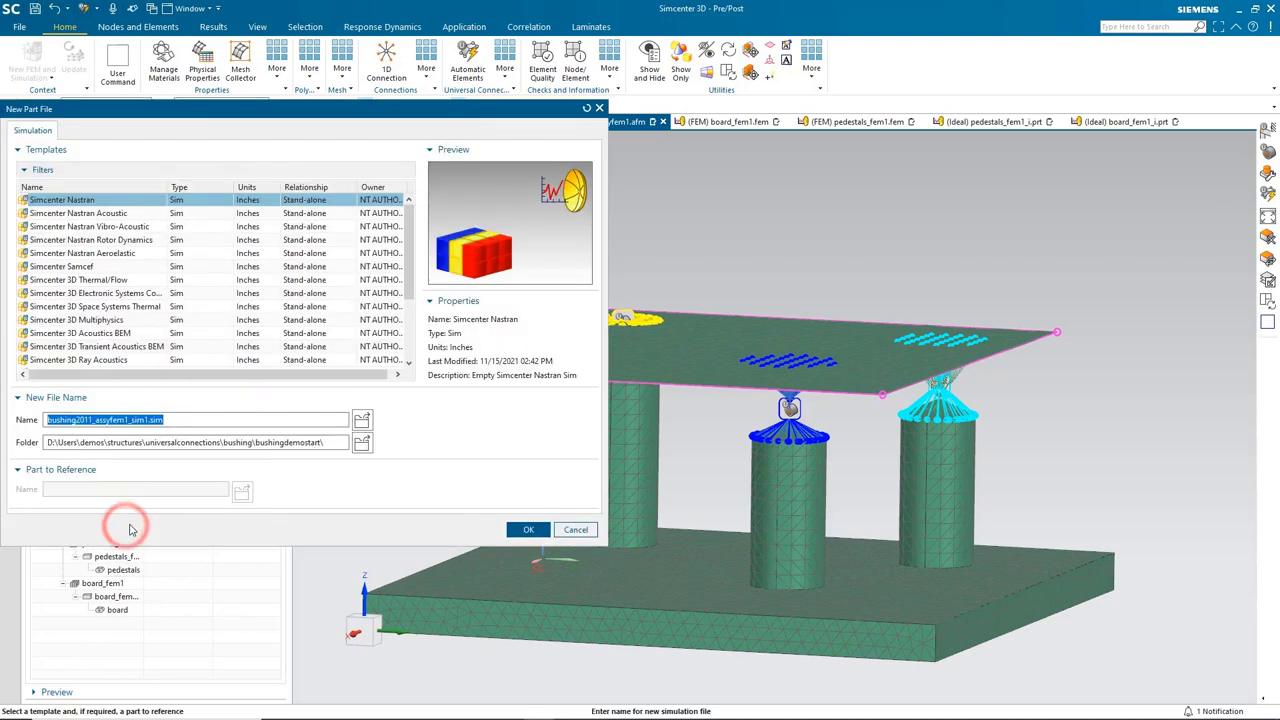
click(515, 529)
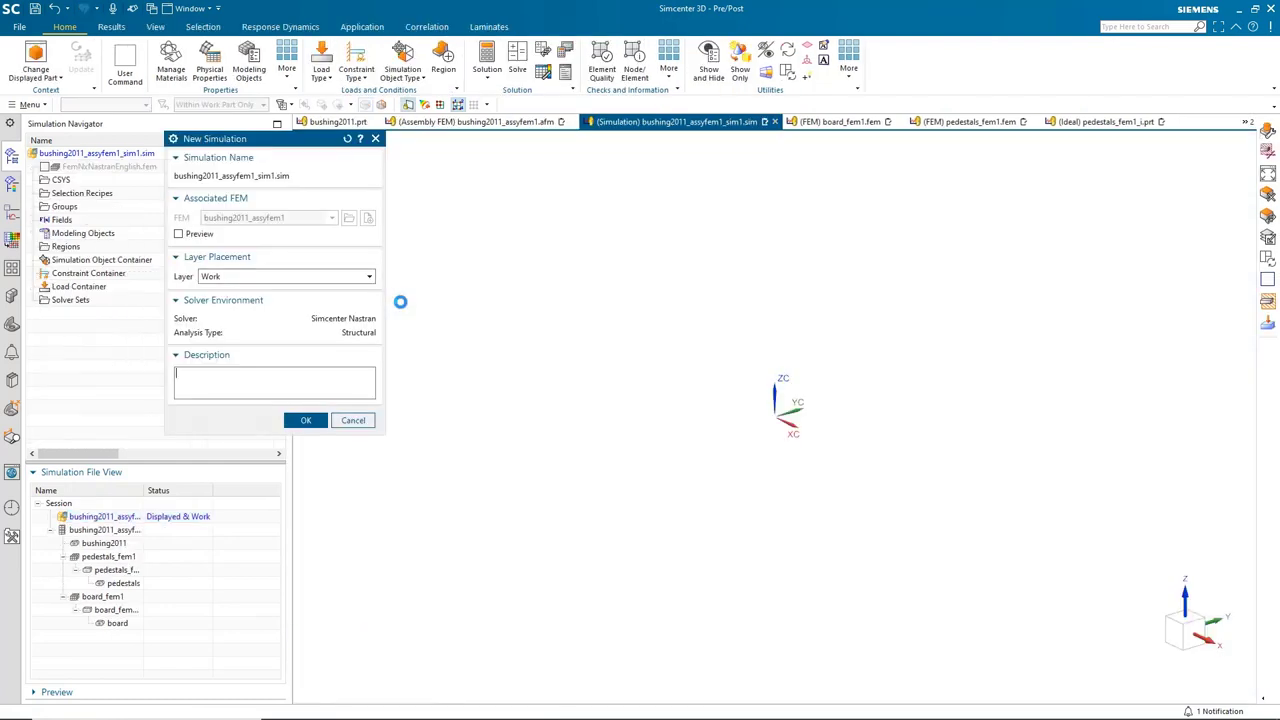
click(354, 276)
click(272, 290)
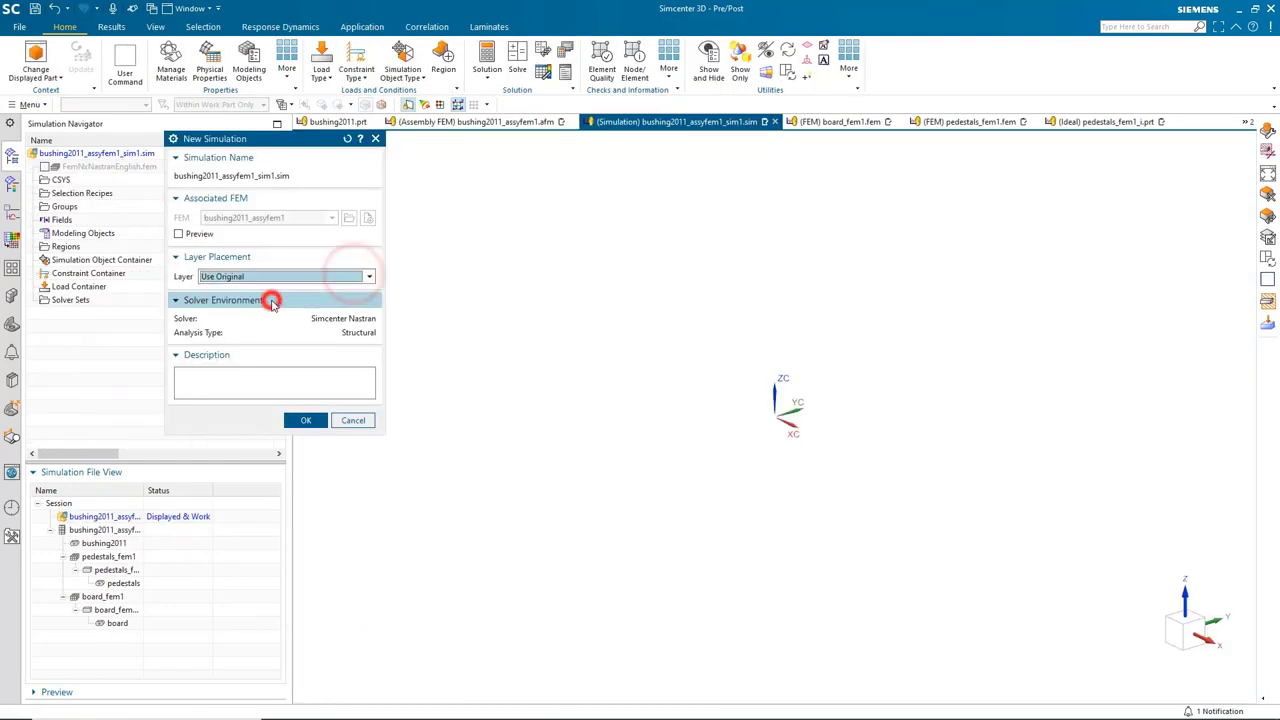
click(306, 421)
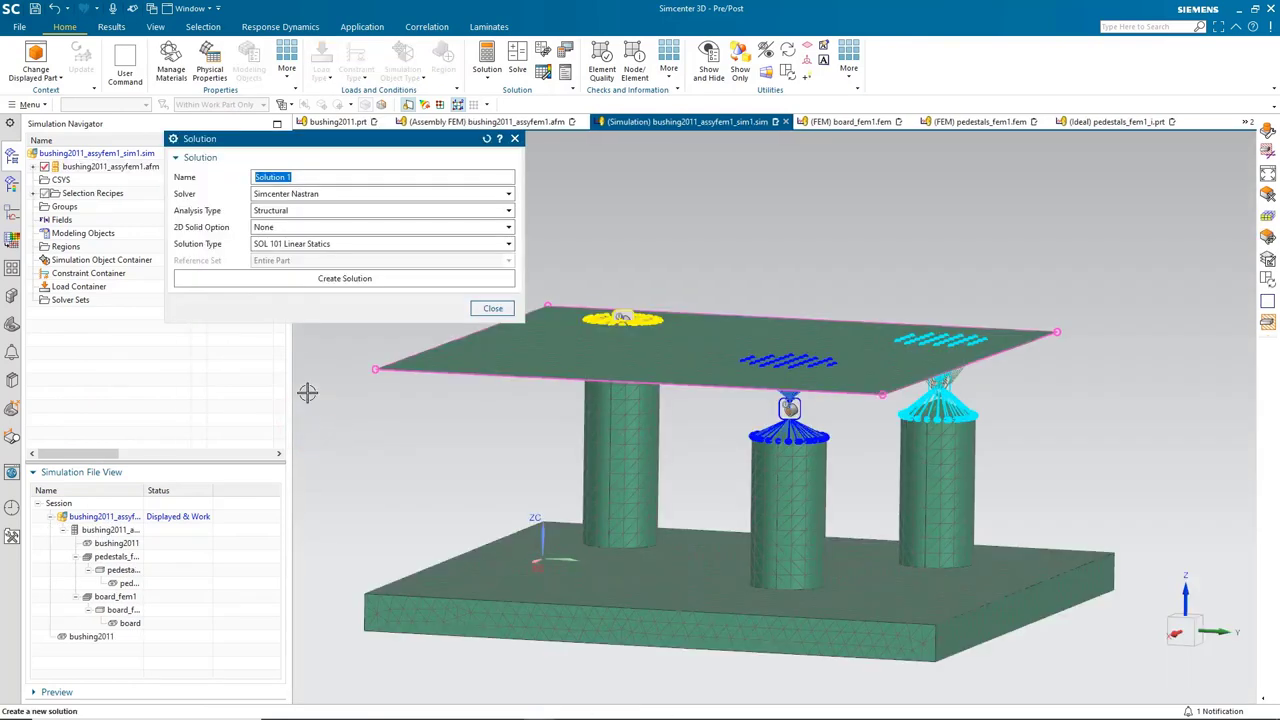
click(303, 279)
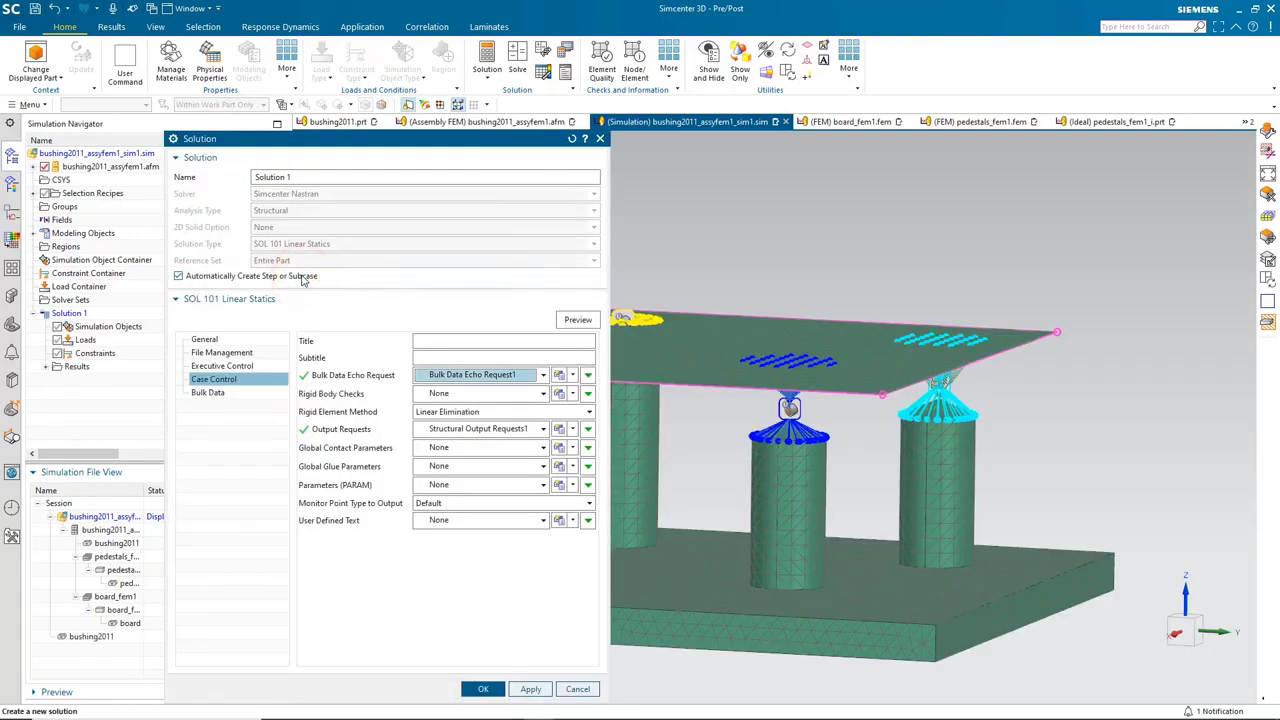
middle_click(302, 276)
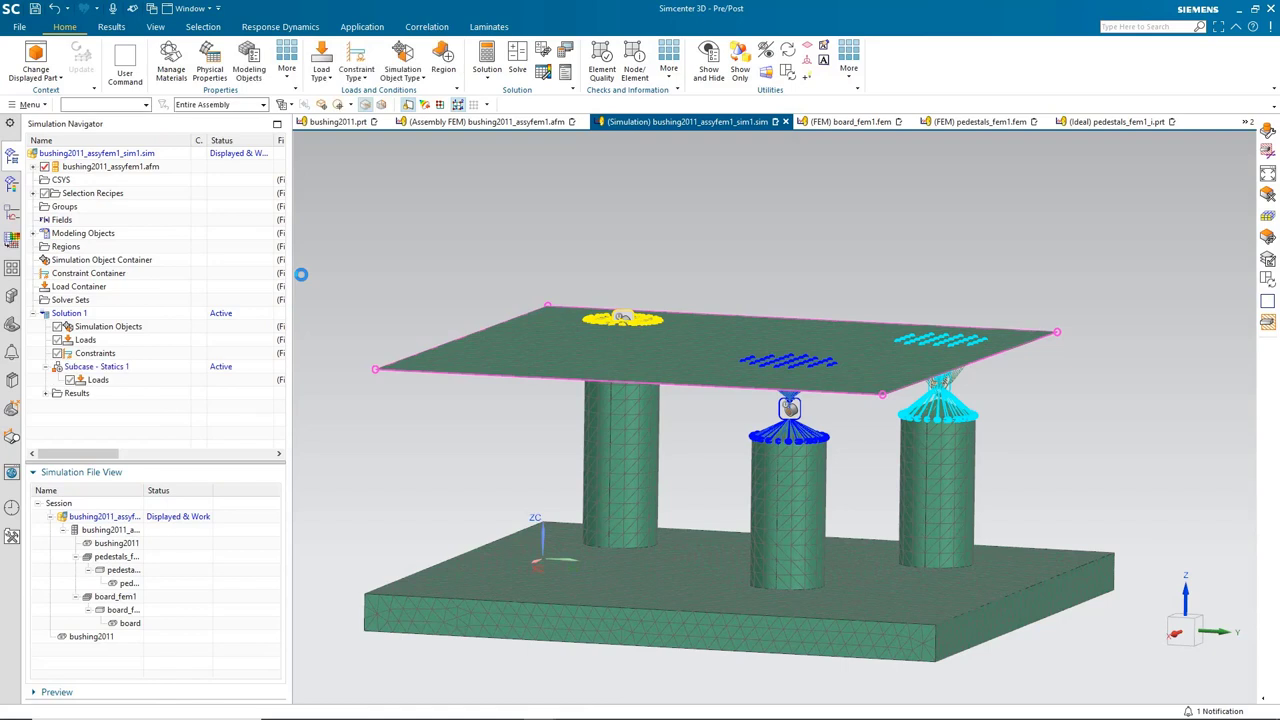
Apply a Fixed Translation Constraint to the long side face of the base plate that faces the +X direction
click(356, 70)
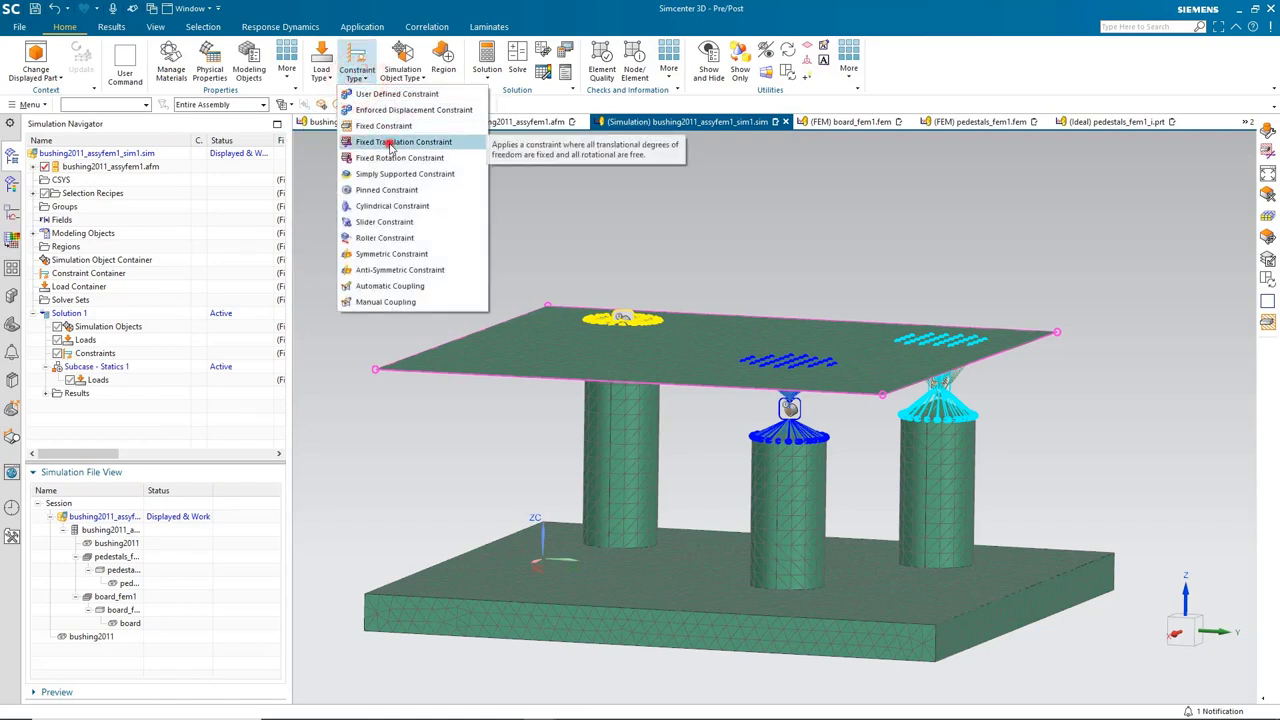
click(391, 146)
click(419, 605)
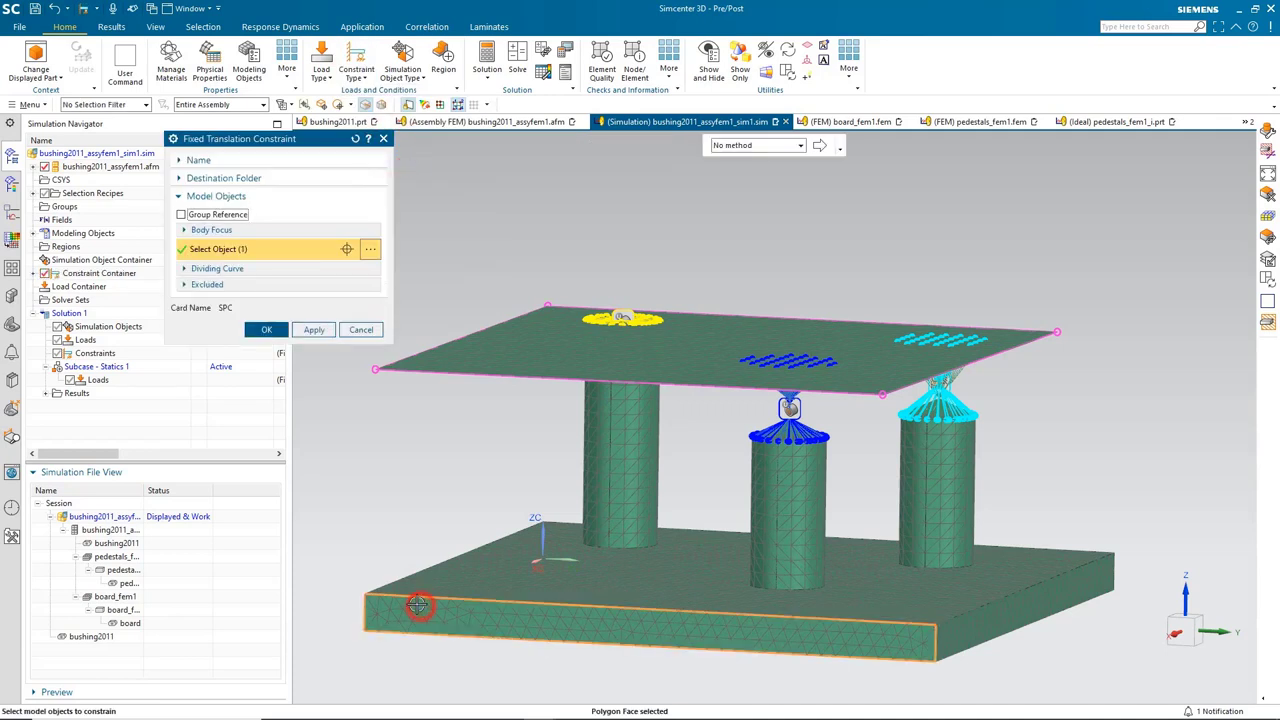
click(267, 330)
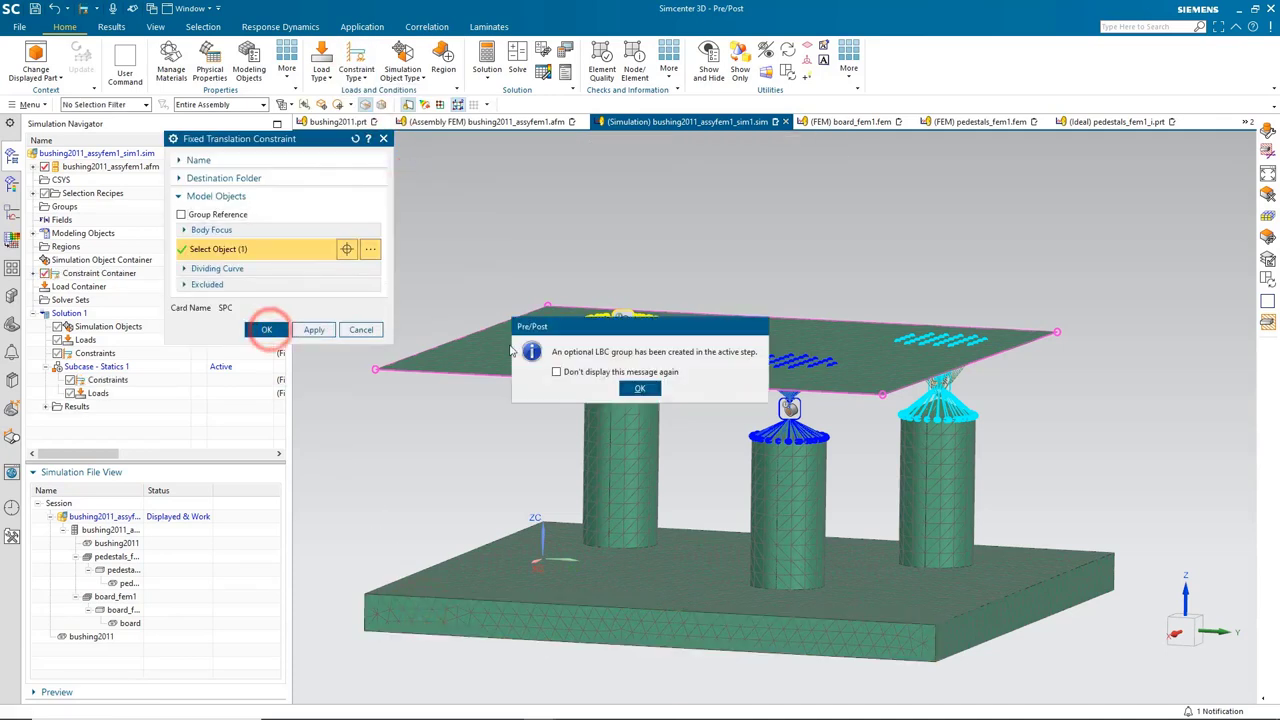
click(633, 388)
Apply a gravity load of about 386.22 in/s² along ZC to the whole model
click(321, 70)
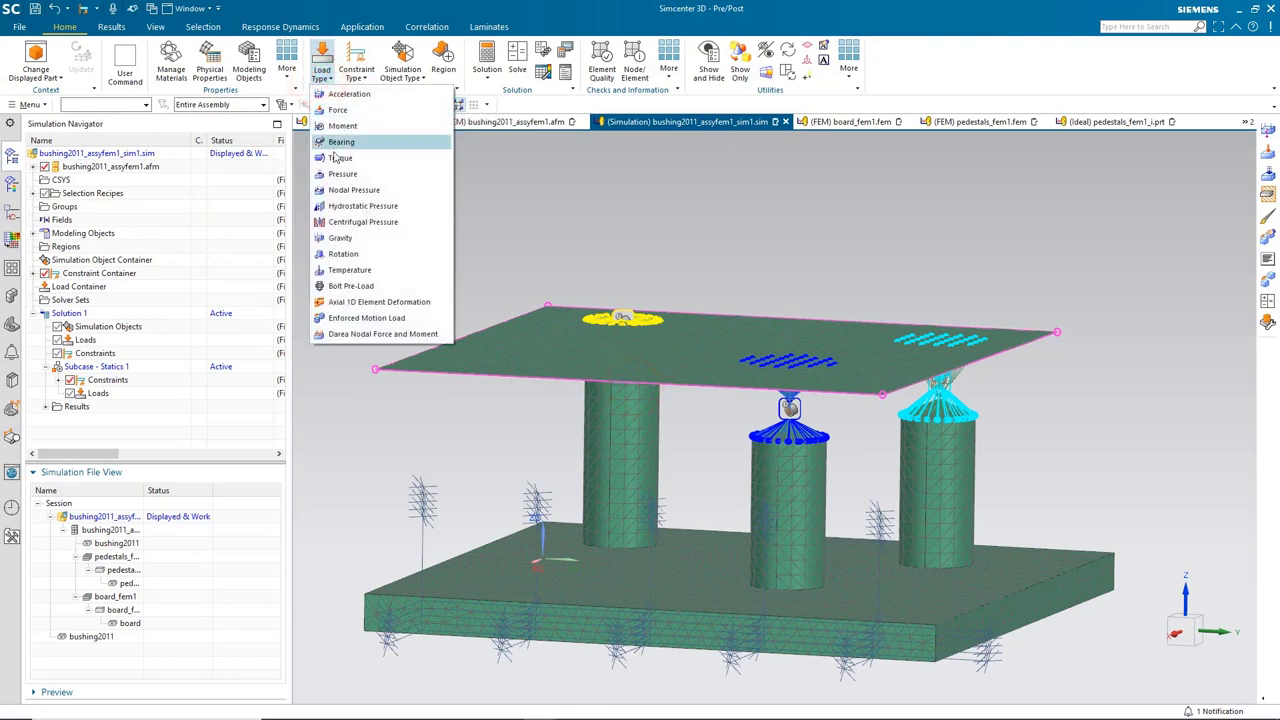
click(349, 241)
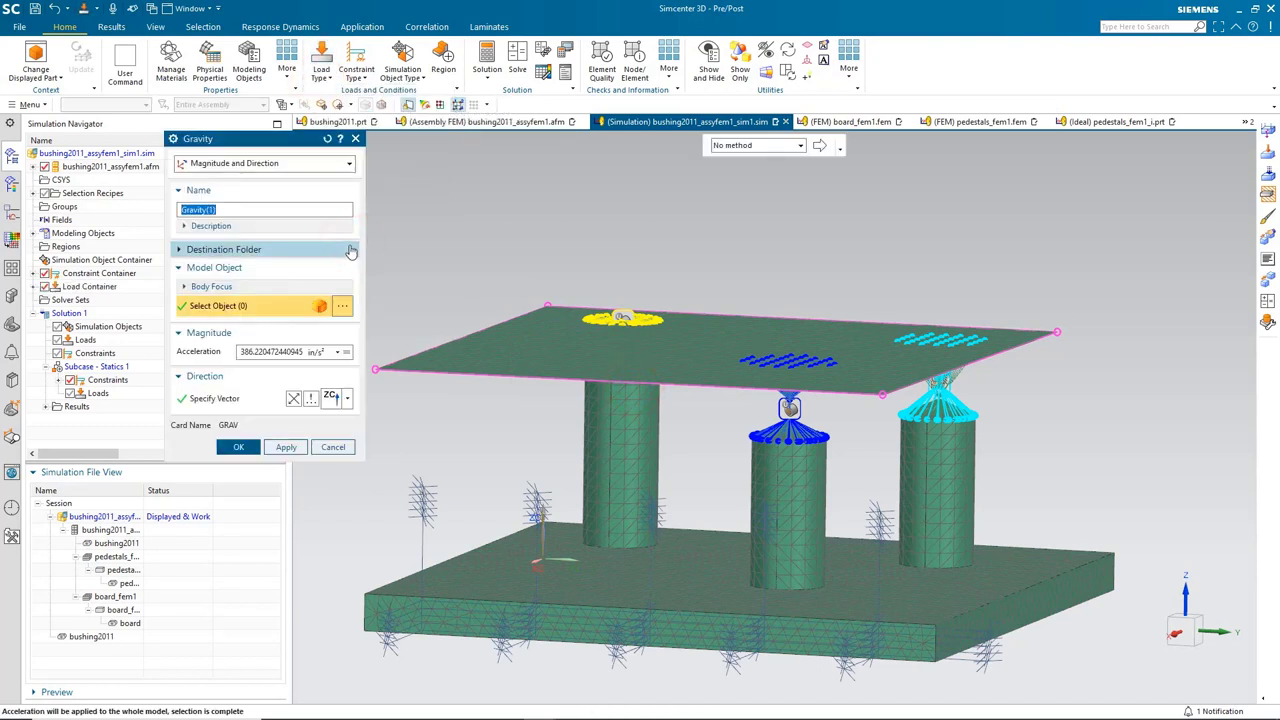
click(240, 447)
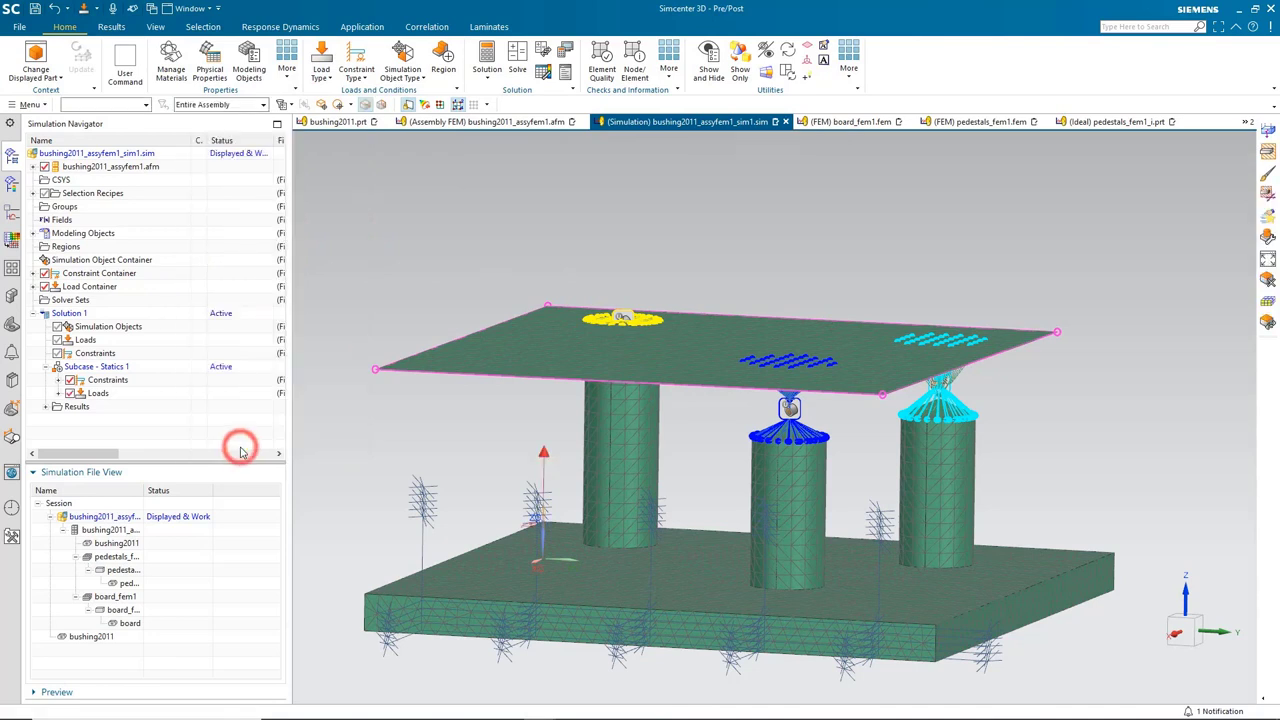
Solve Solution 1 with the model setup check, skip the message review, and close the information listing and job monitor
right_click(72, 313)
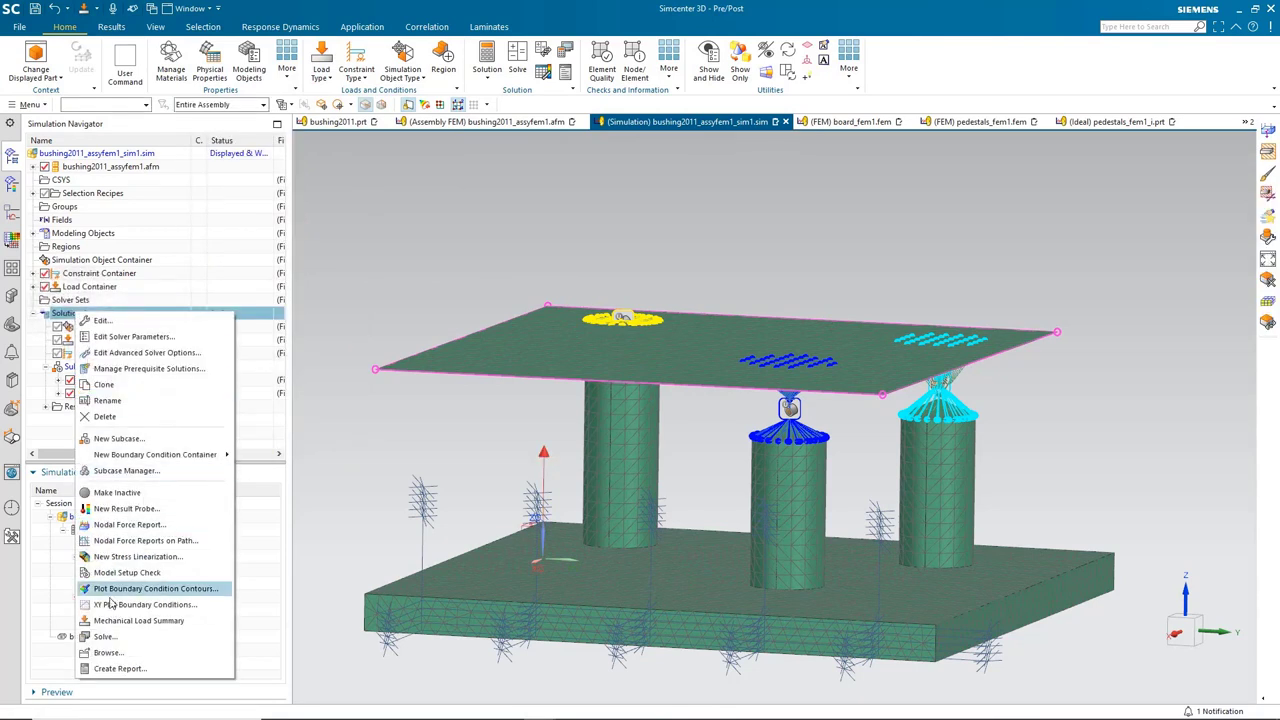
click(114, 636)
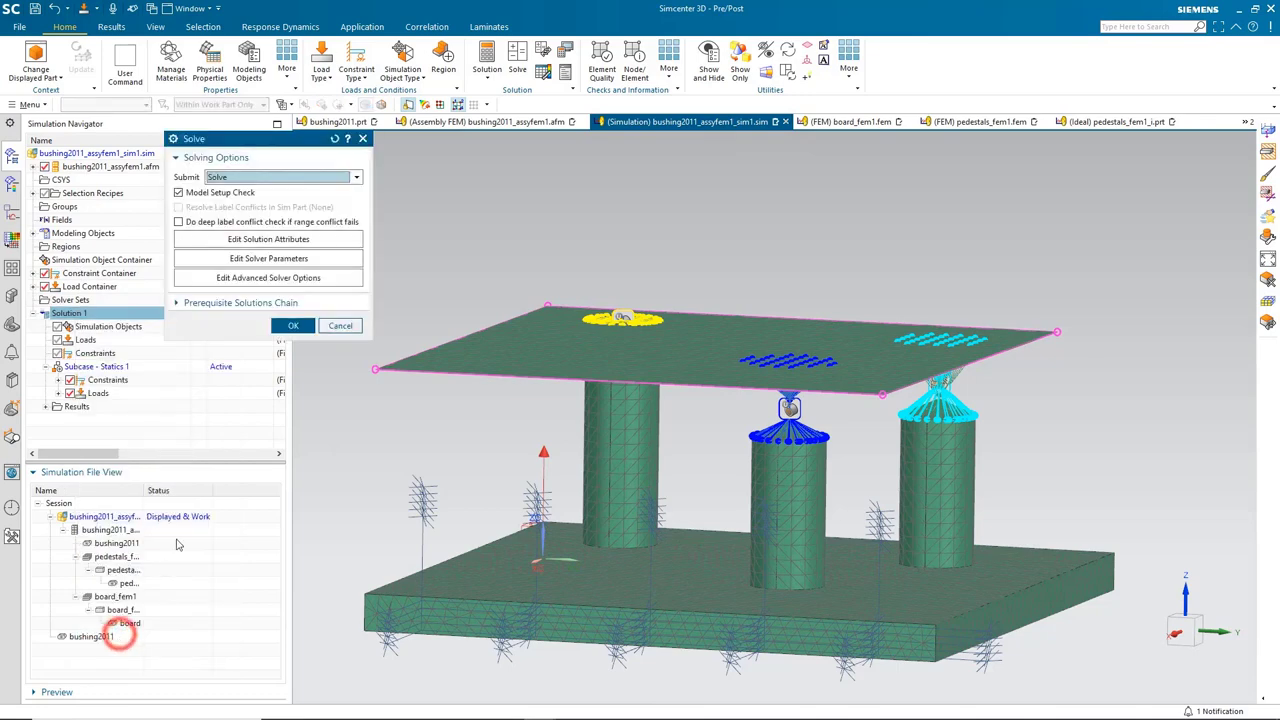
click(292, 327)
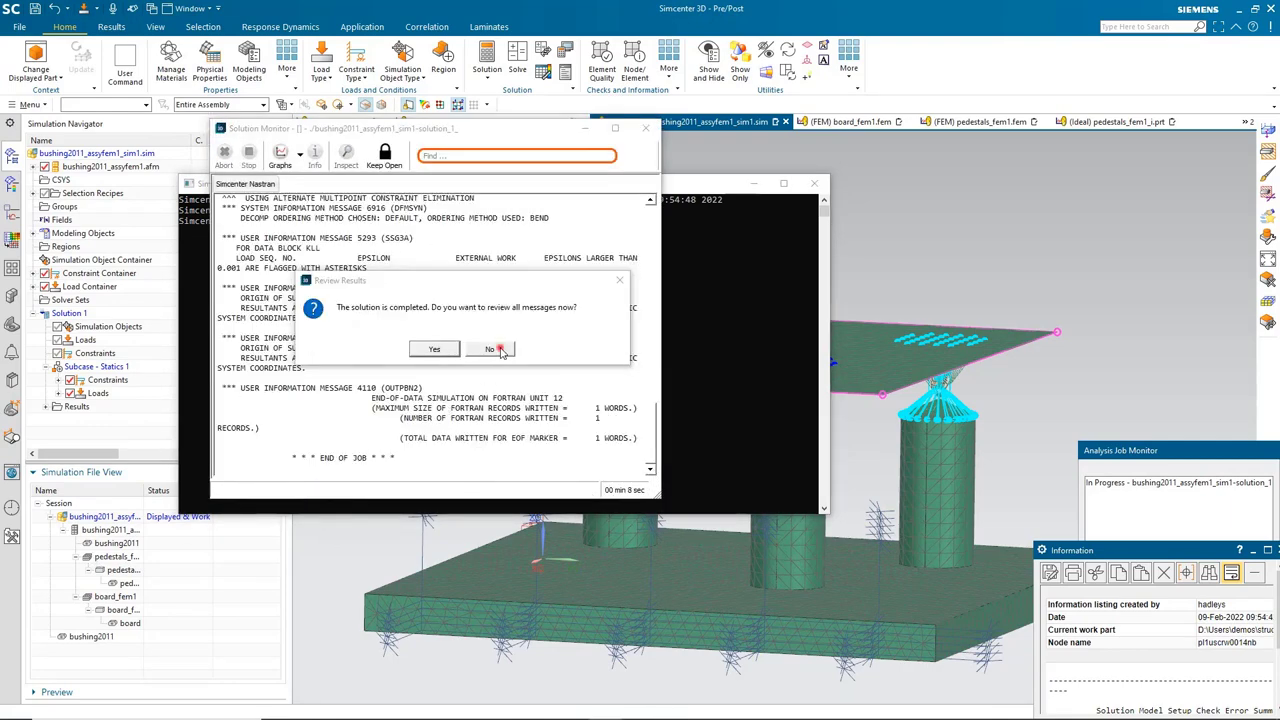
click(500, 349)
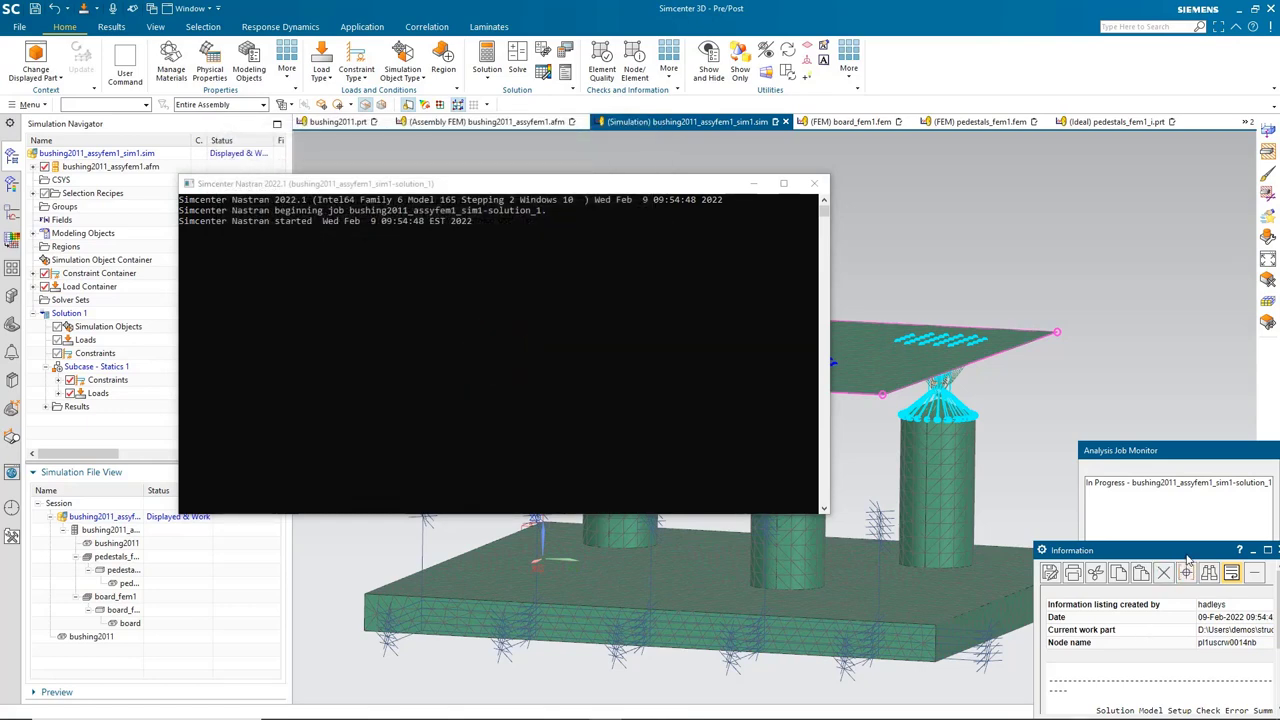
drag(1193, 550, 1168, 541)
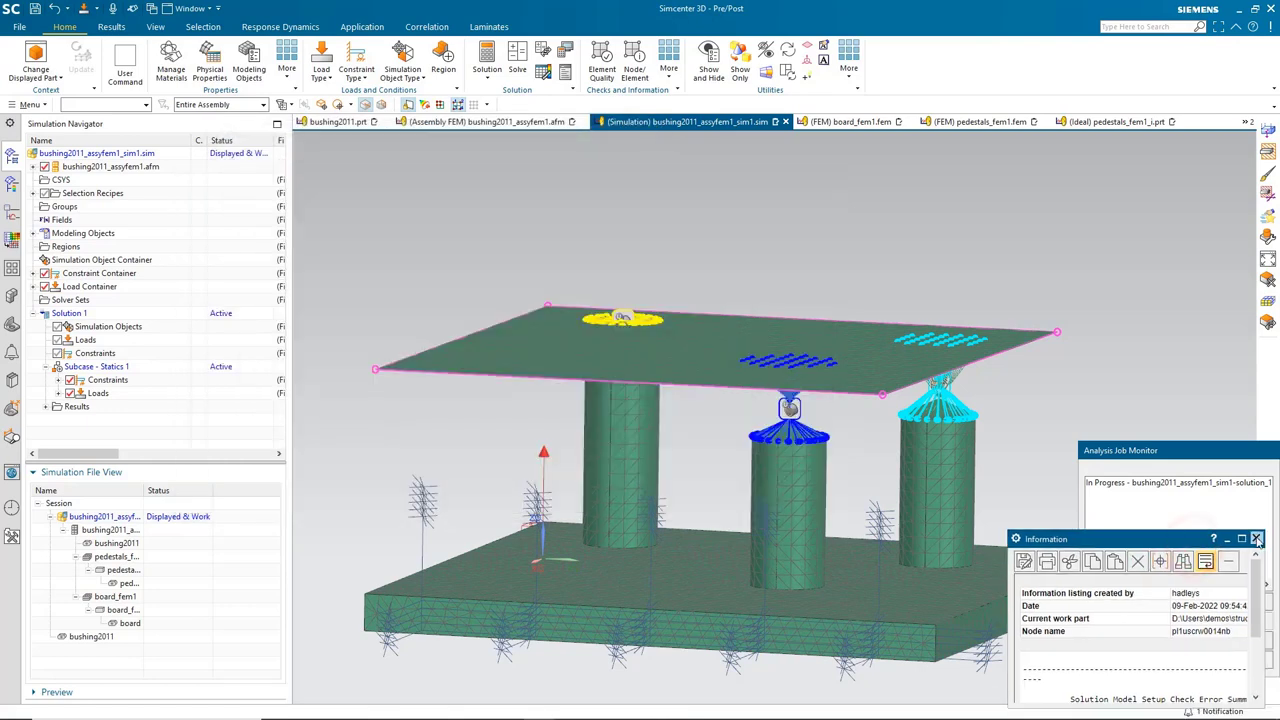
click(1257, 539)
click(1175, 658)
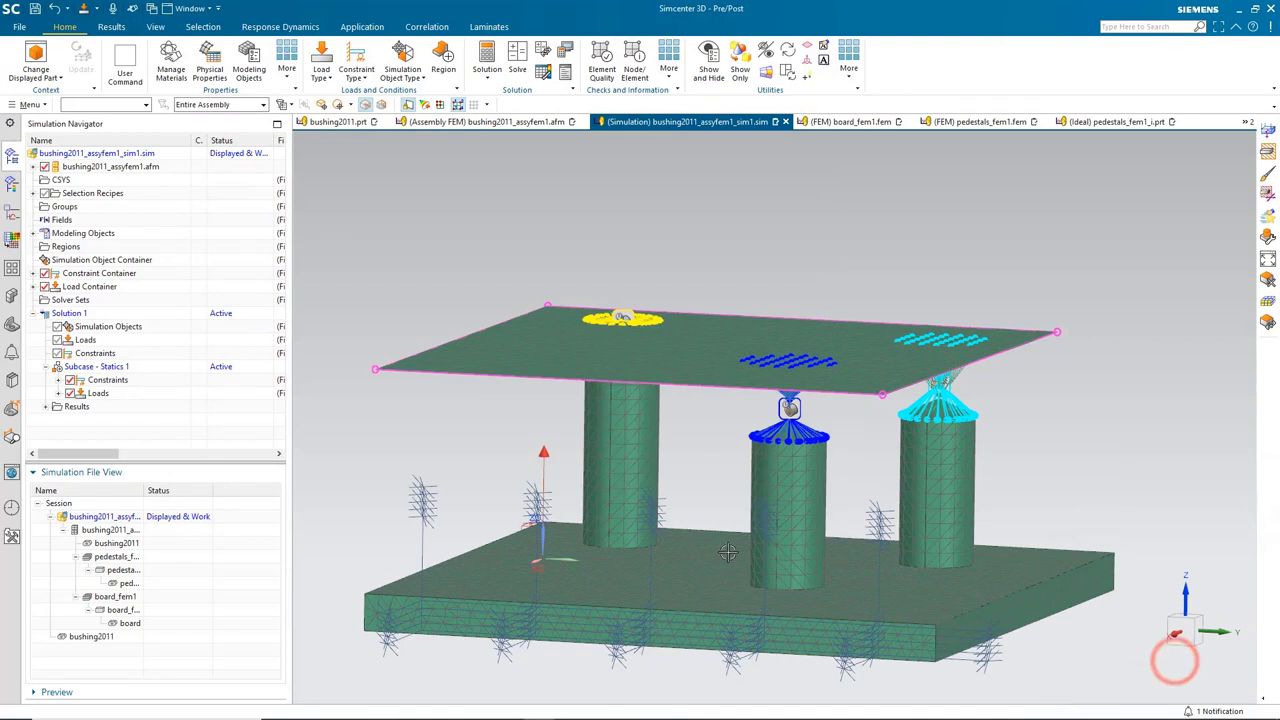
Load the structural results of Solution 1 and display the Displacement - Nodal contour plot
click(48, 408)
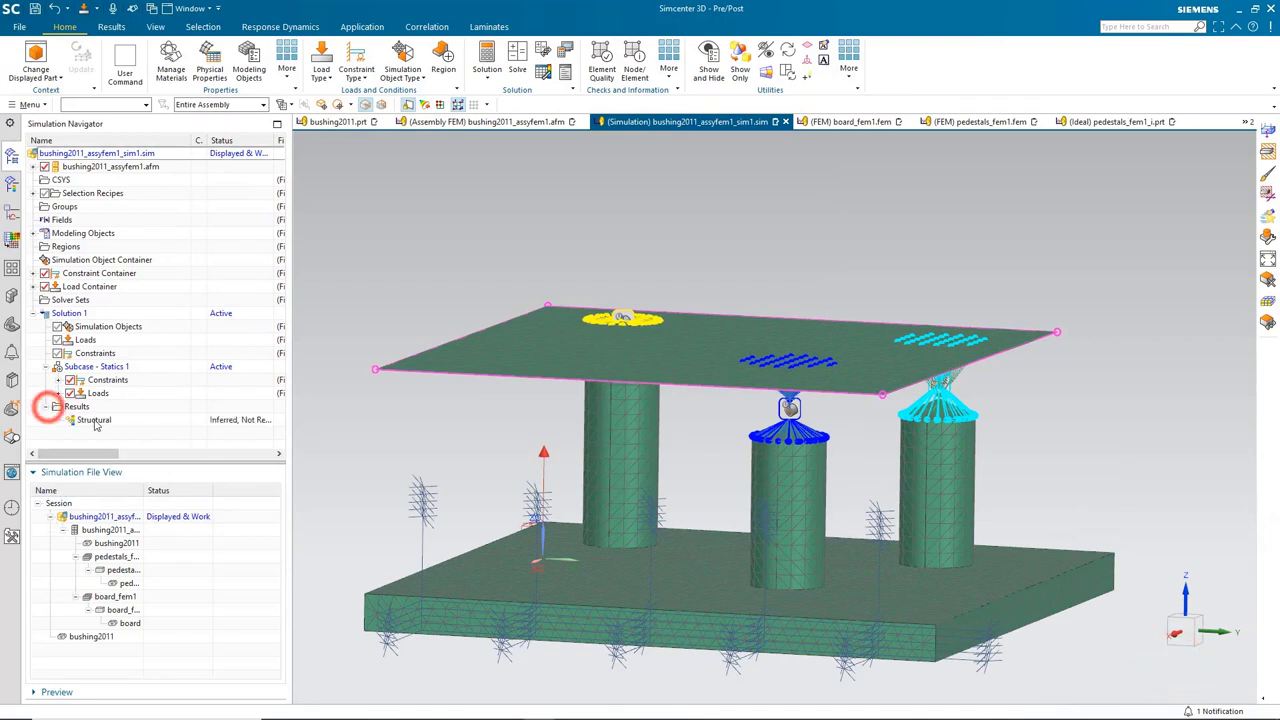
double_click(94, 420)
click(47, 180)
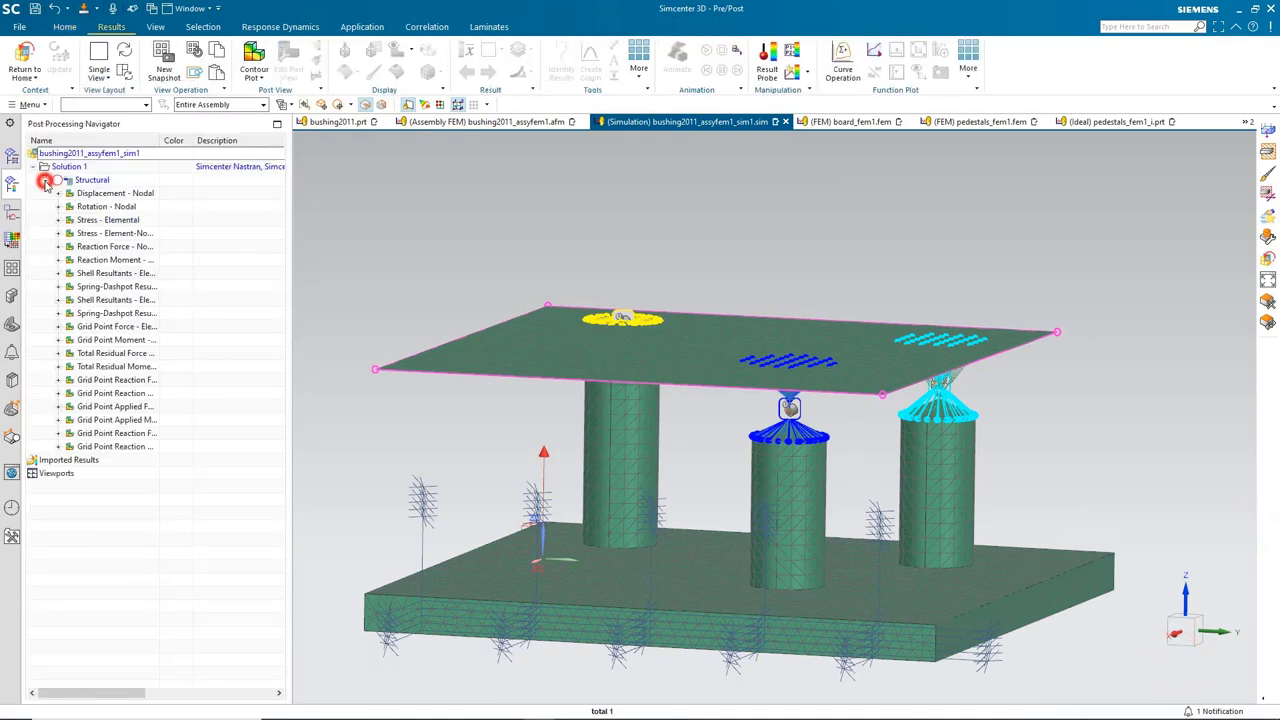
click(116, 193)
double_click(120, 193)
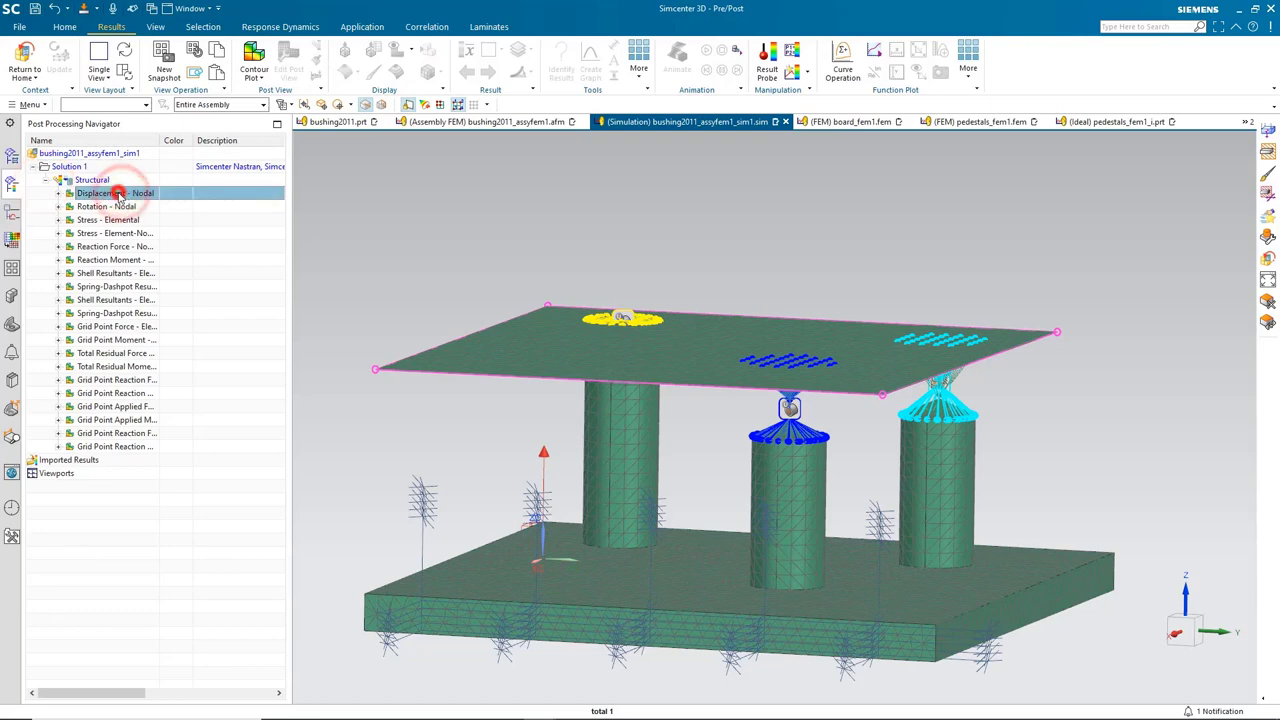
Animate the displacement plot and inspect the deformation of the board and its connections from several angles
middle_drag(483, 483, 557, 288)
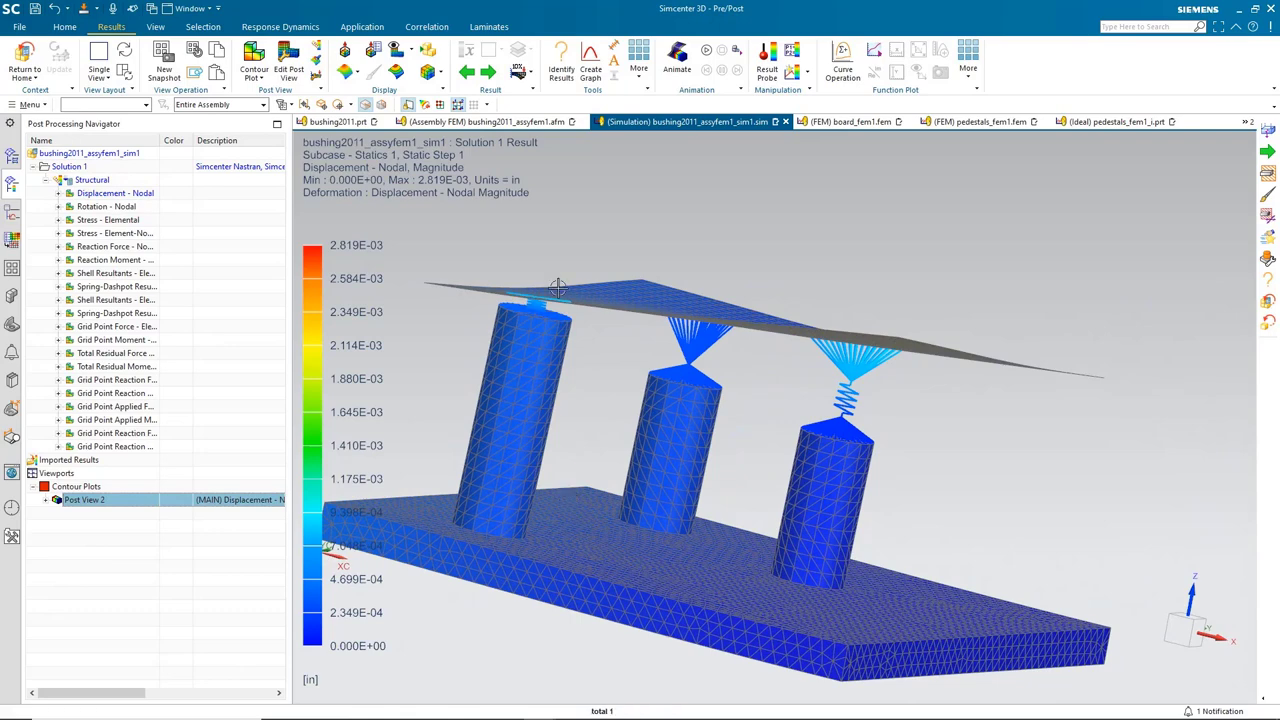
click(705, 52)
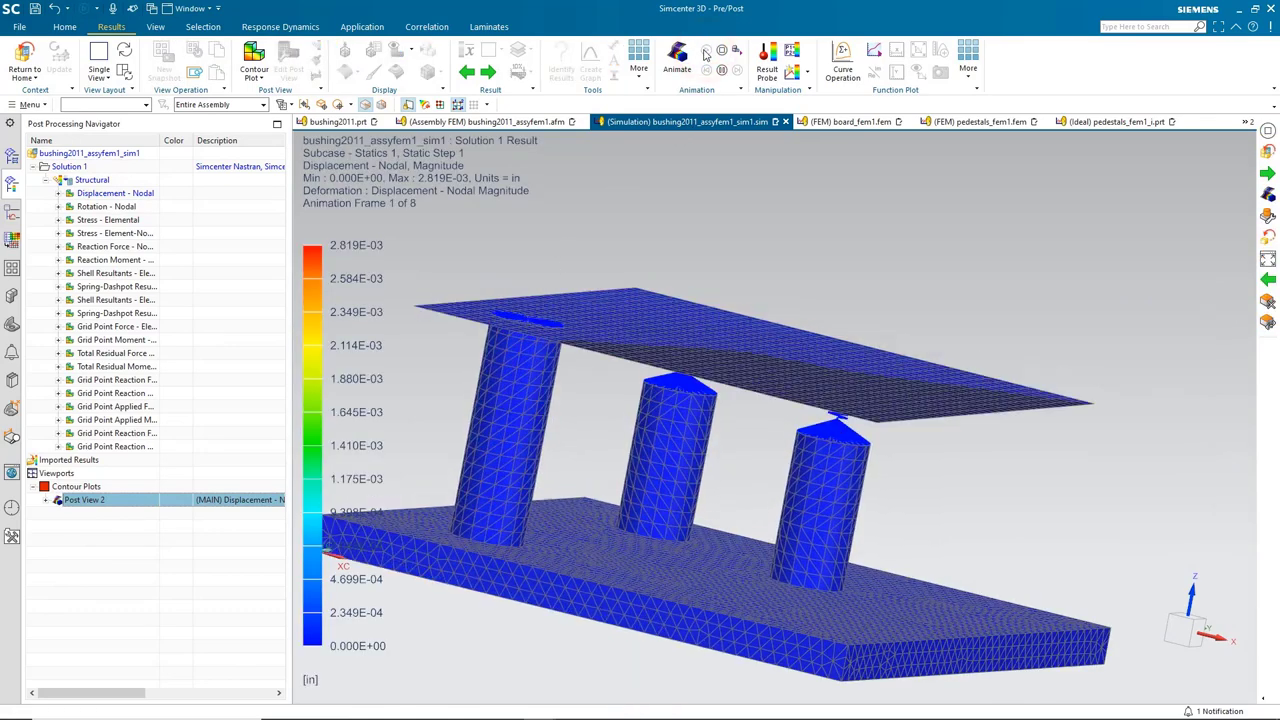
middle_drag(708, 326, 663, 334)
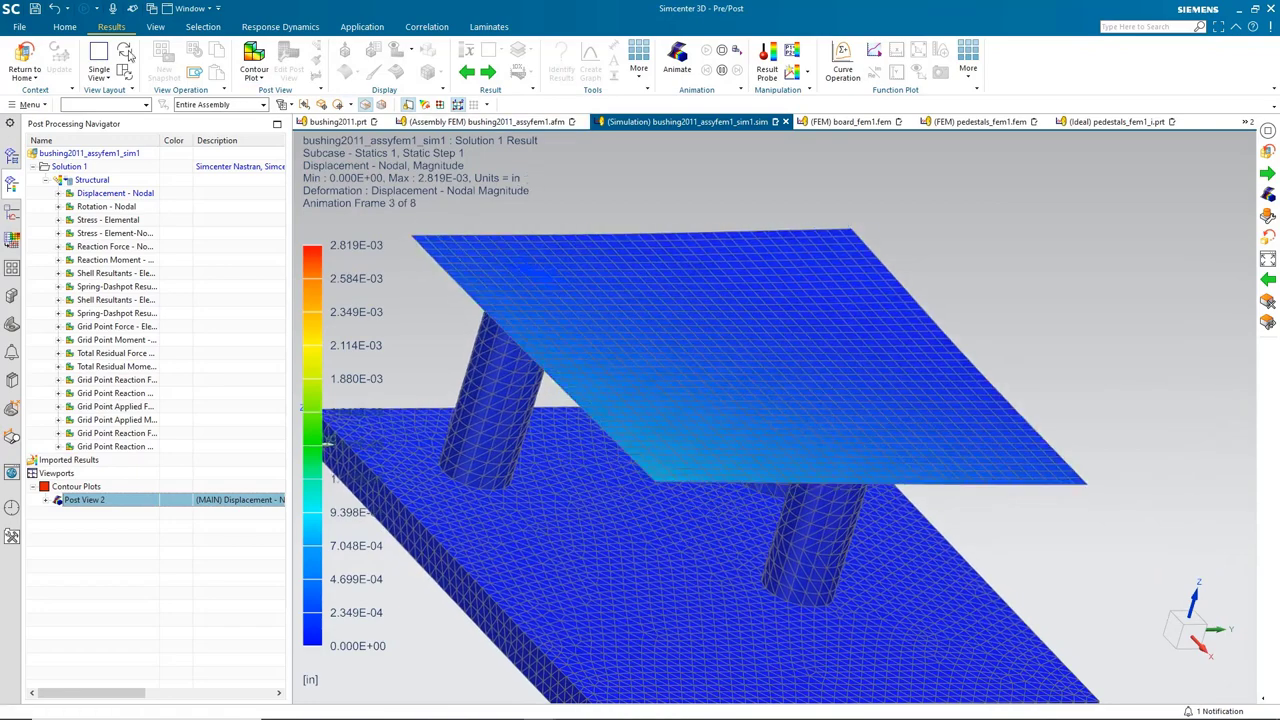
Leave the results, display the bushing2011 part and make its pedestals component the work part
click(24, 60)
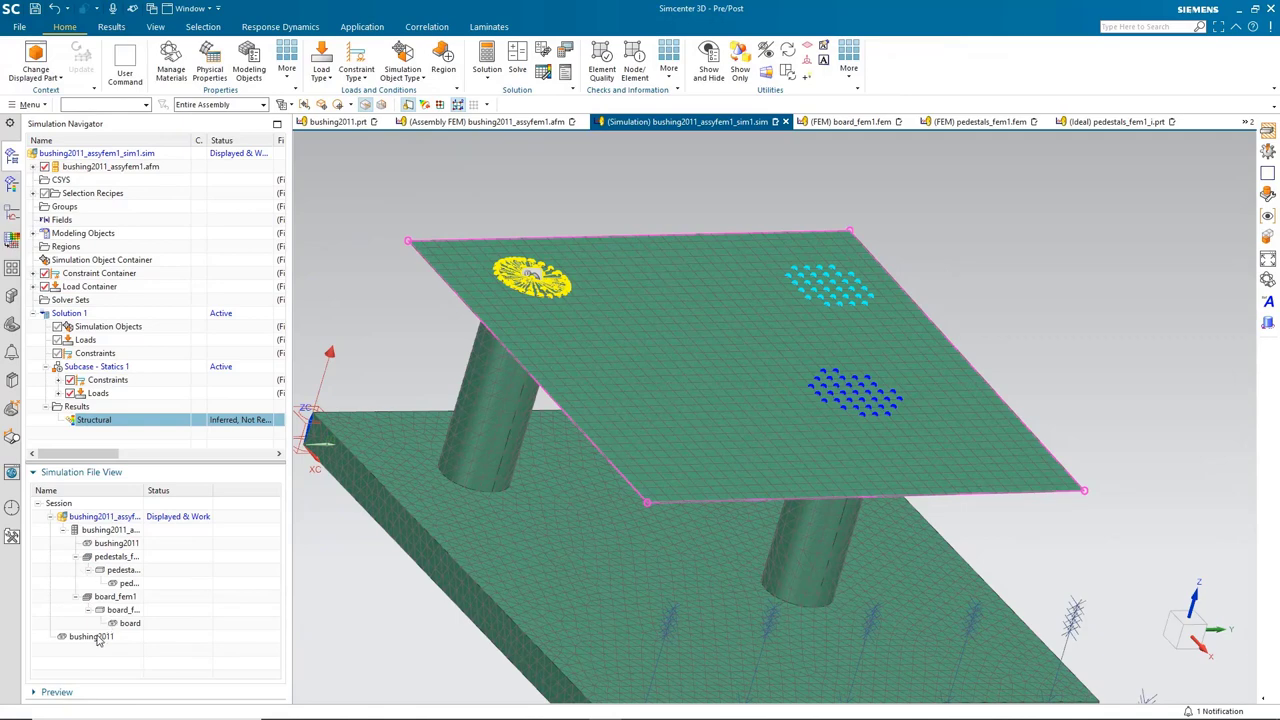
double_click(99, 641)
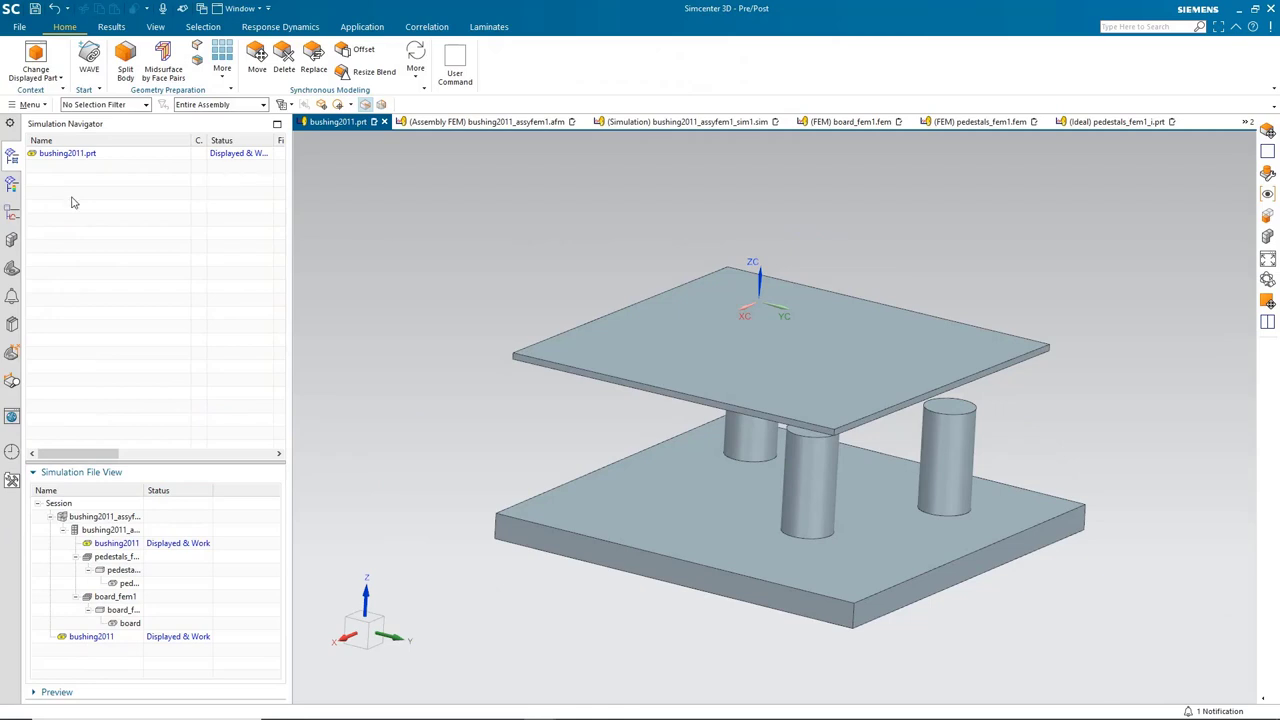
click(12, 241)
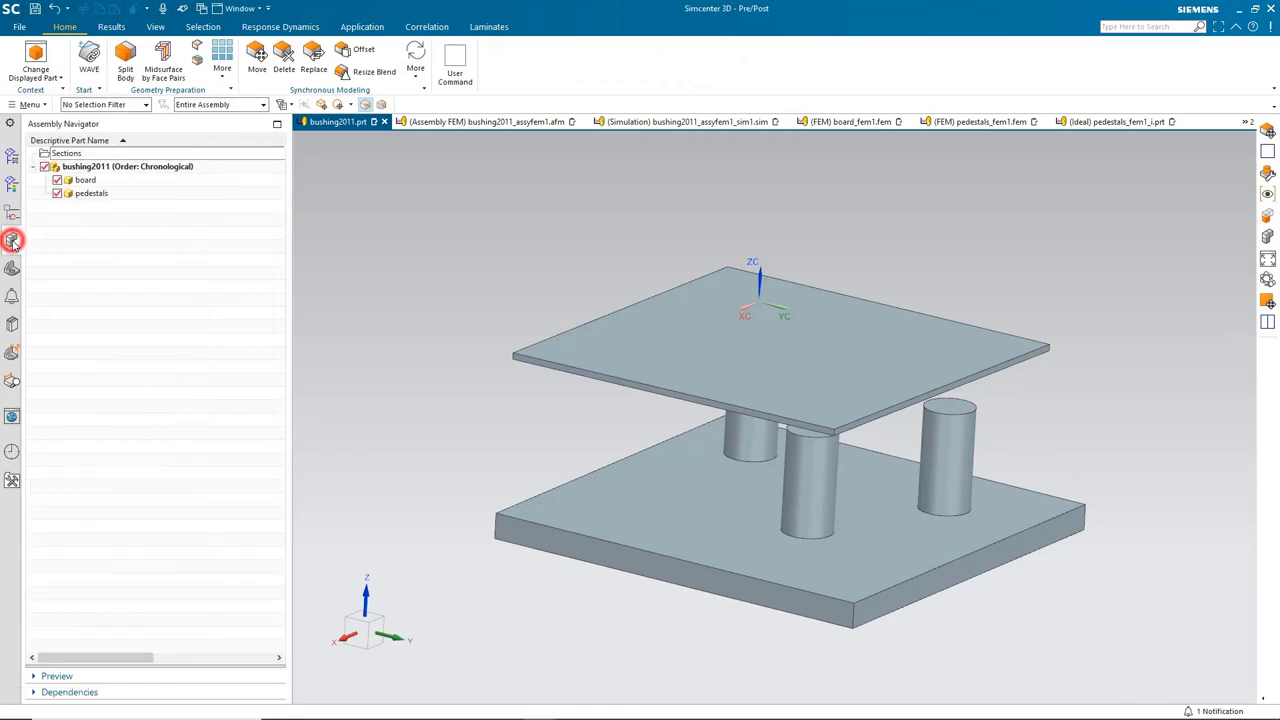
double_click(91, 194)
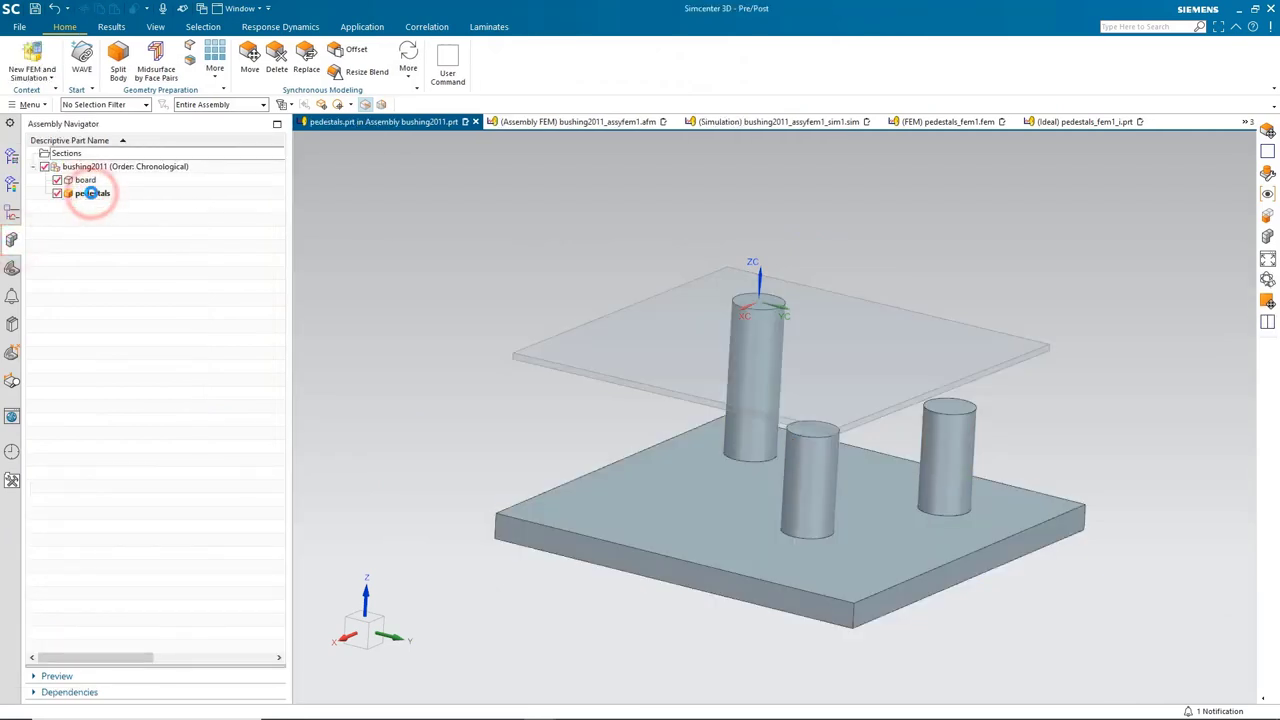
Move the tall pedestal's cylindrical face 4.8 in along +XC with Move Face, using the origin as pivot point
click(252, 55)
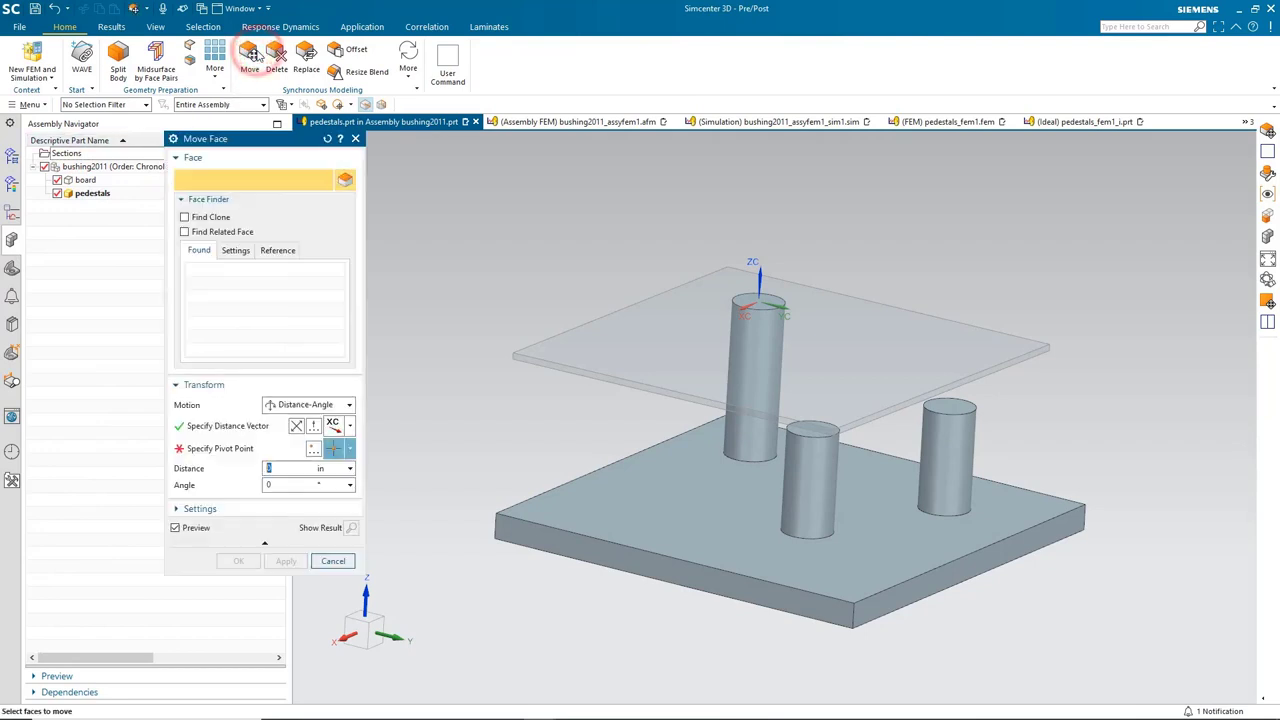
click(731, 429)
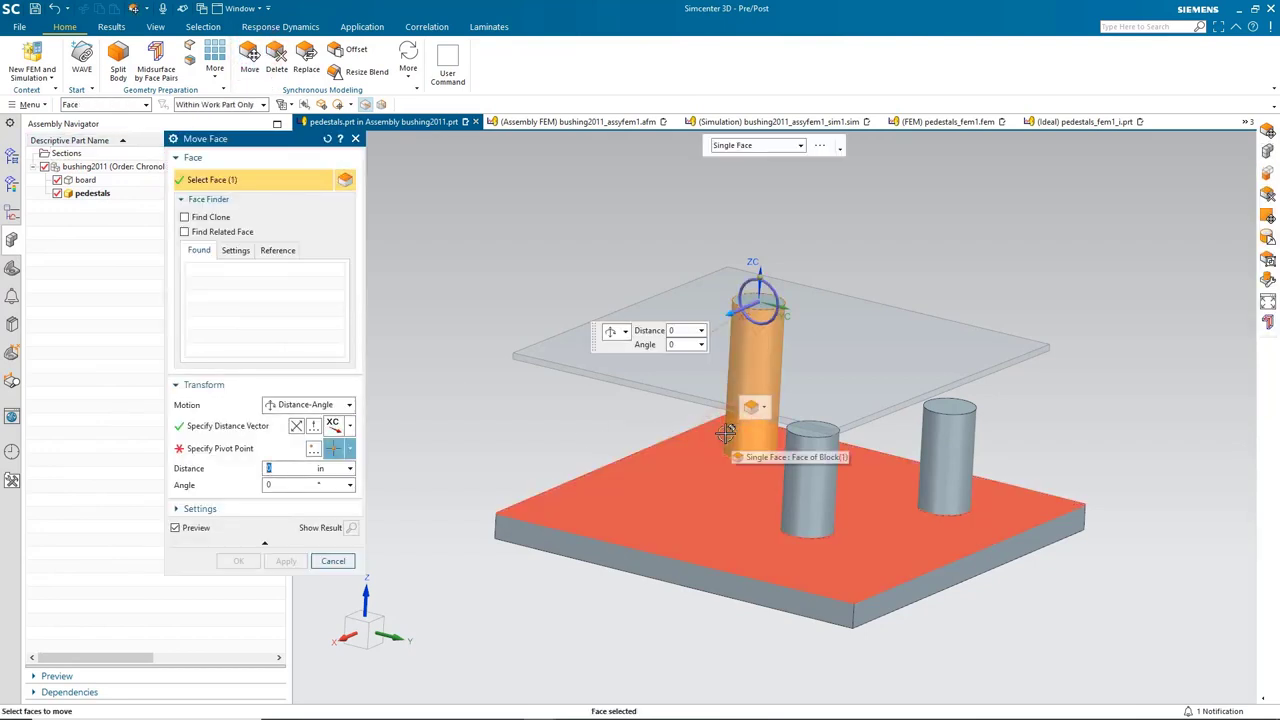
middle_drag(677, 465, 672, 432)
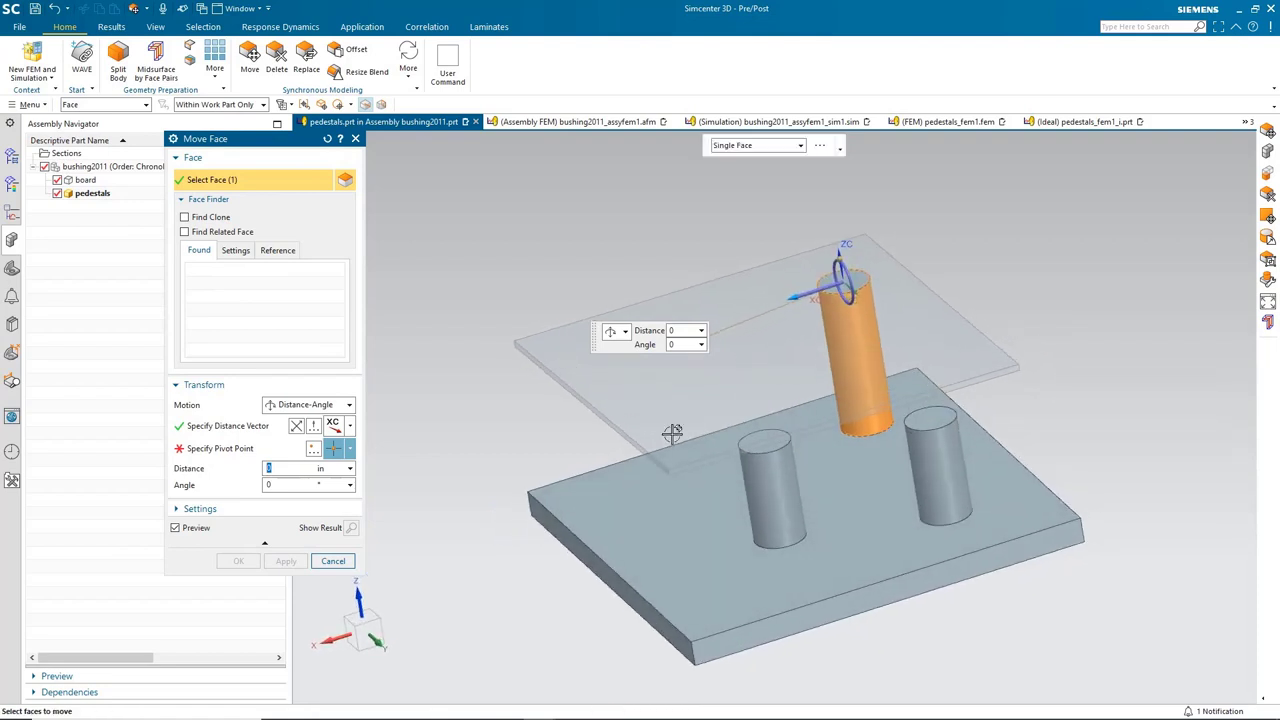
mouse_move(793, 298)
mouse_down()
mouse_move(836, 289)
mouse_move(790, 300)
mouse_up()
click(311, 452)
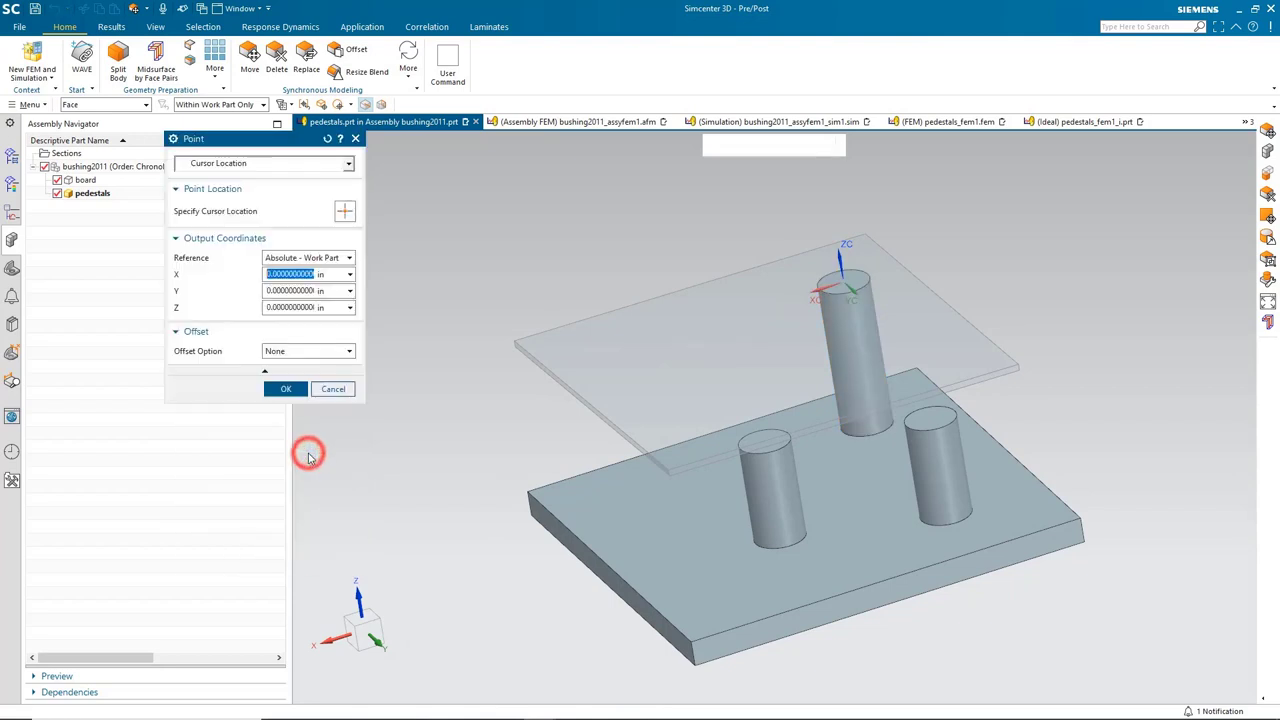
click(289, 386)
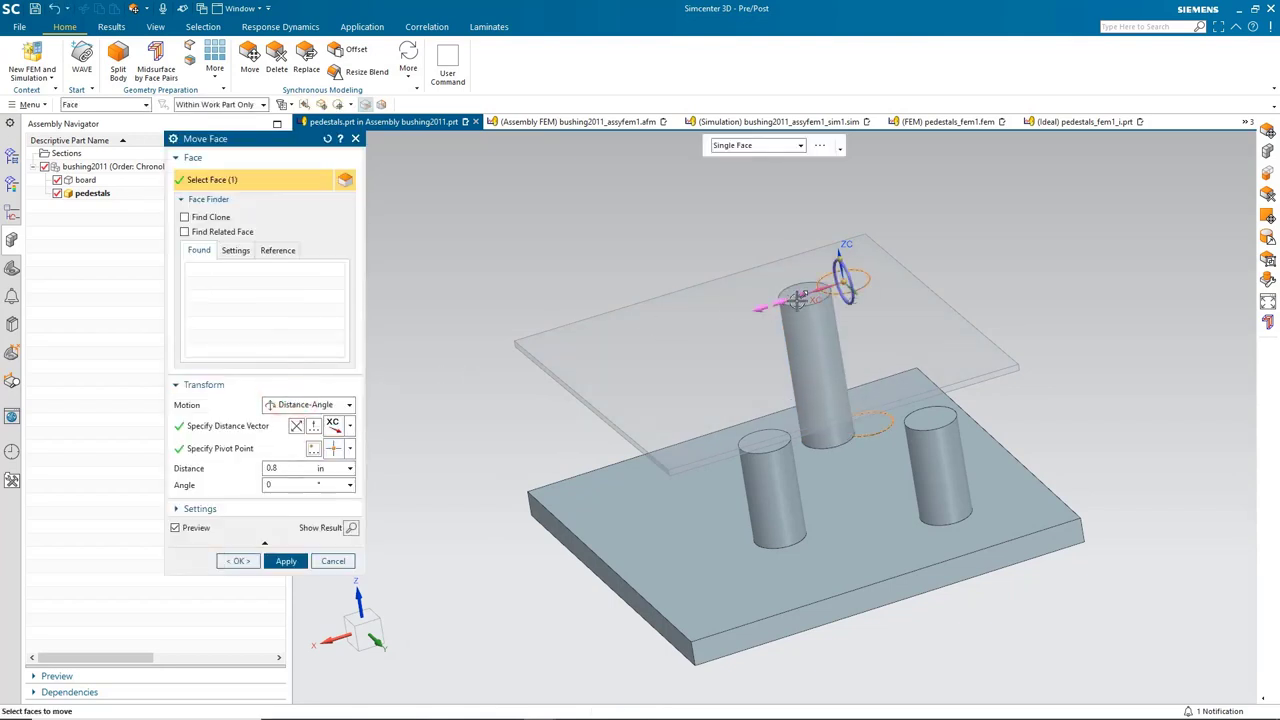
drag(793, 298, 604, 354)
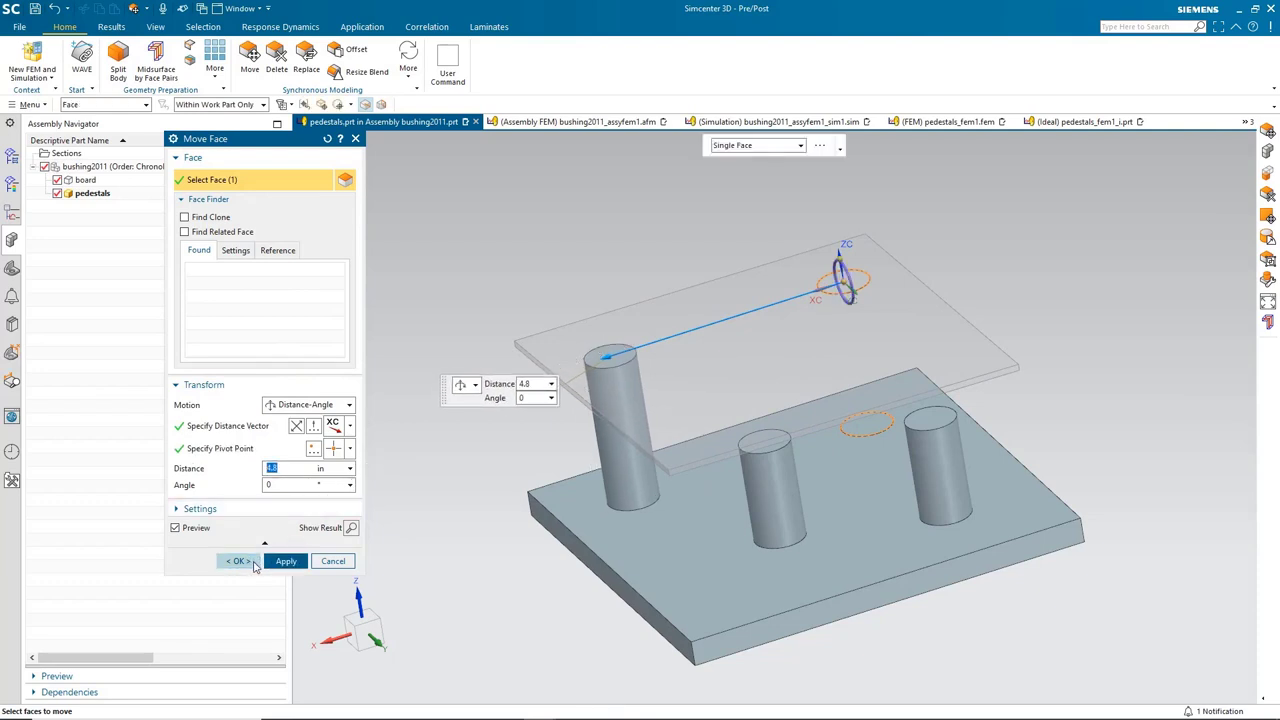
click(284, 562)
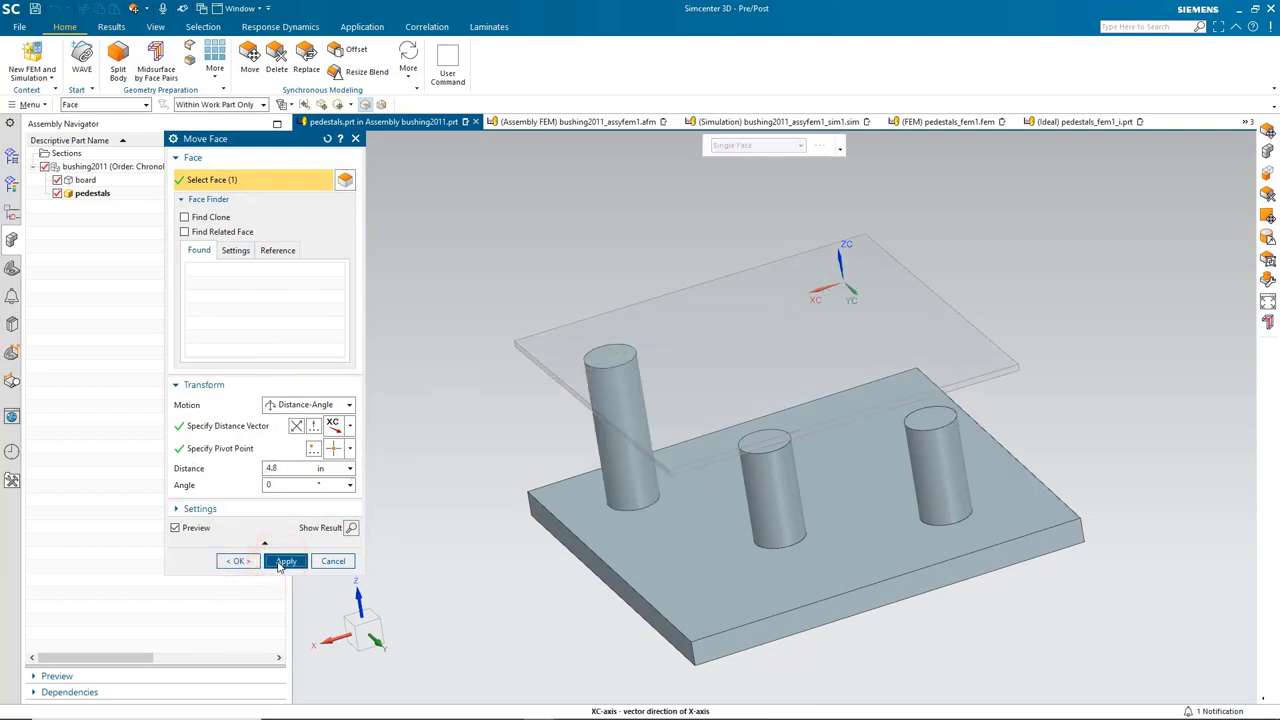
Move the cylindrical face of the short pedestal nearer the +X side 1.8 in in the -YC direction, with the pivot point at the origin
click(772, 505)
middle_drag(716, 516, 740, 555)
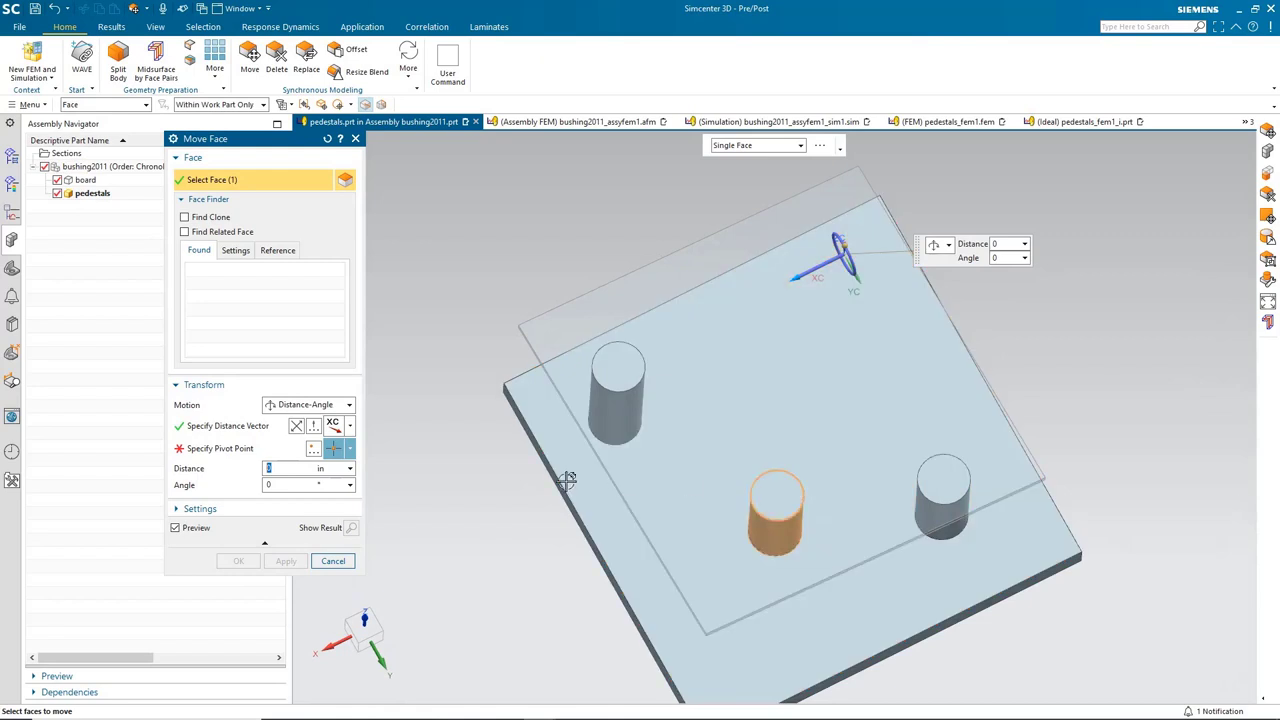
click(335, 450)
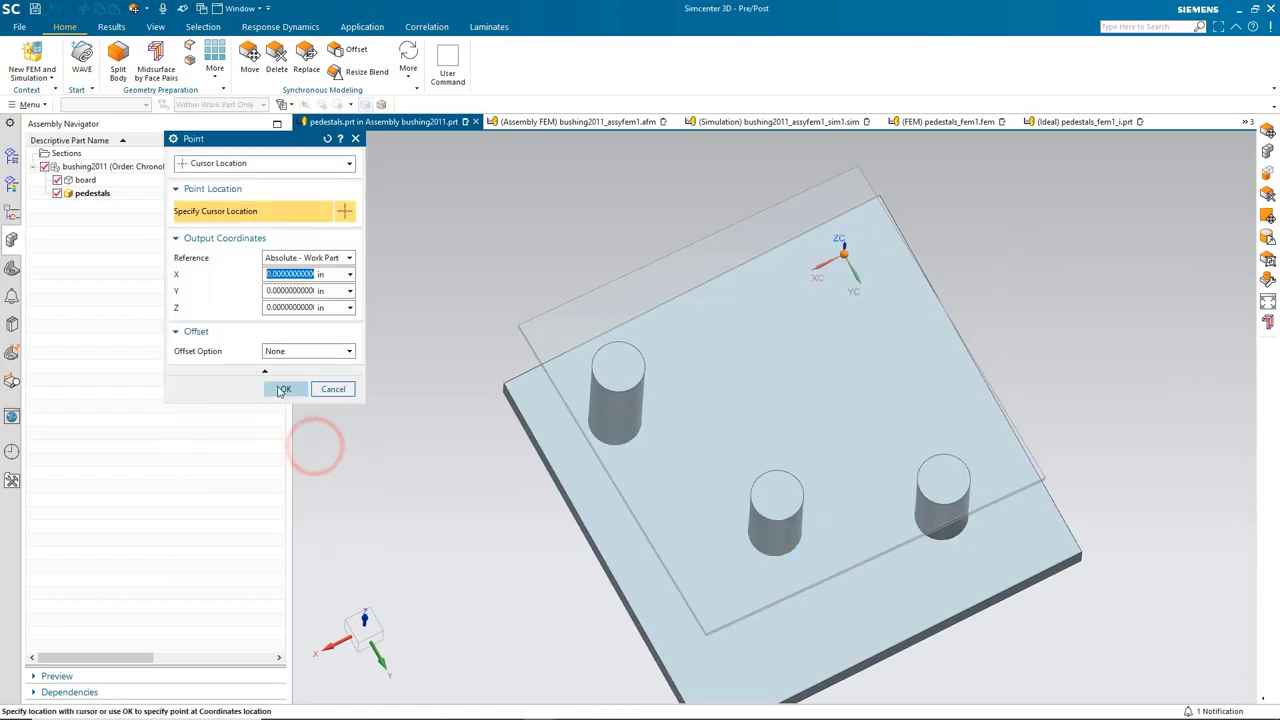
click(278, 390)
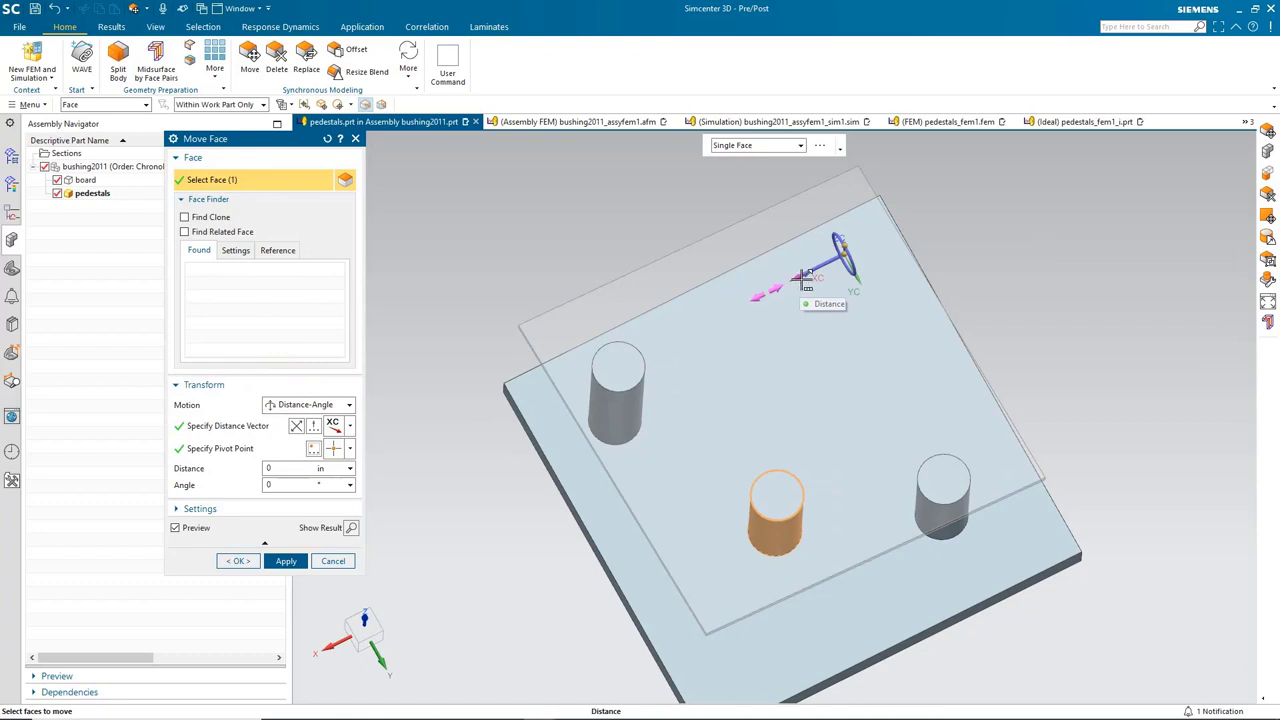
click(349, 426)
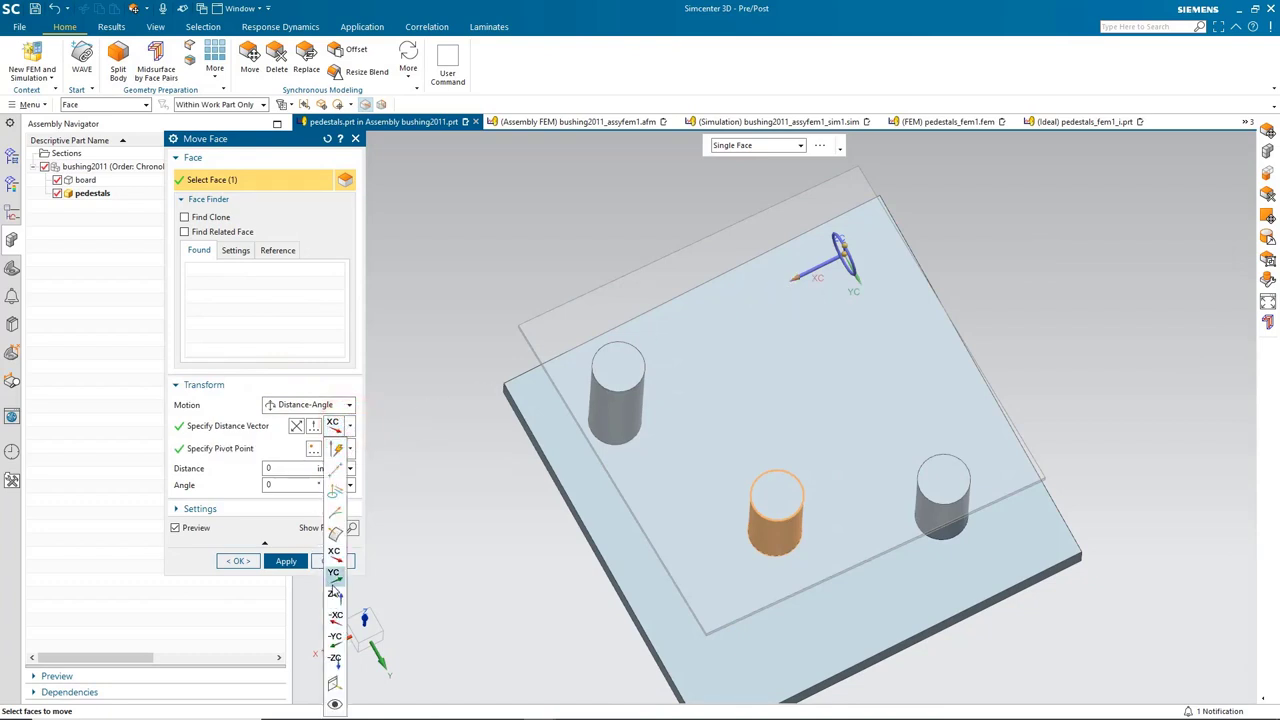
click(334, 574)
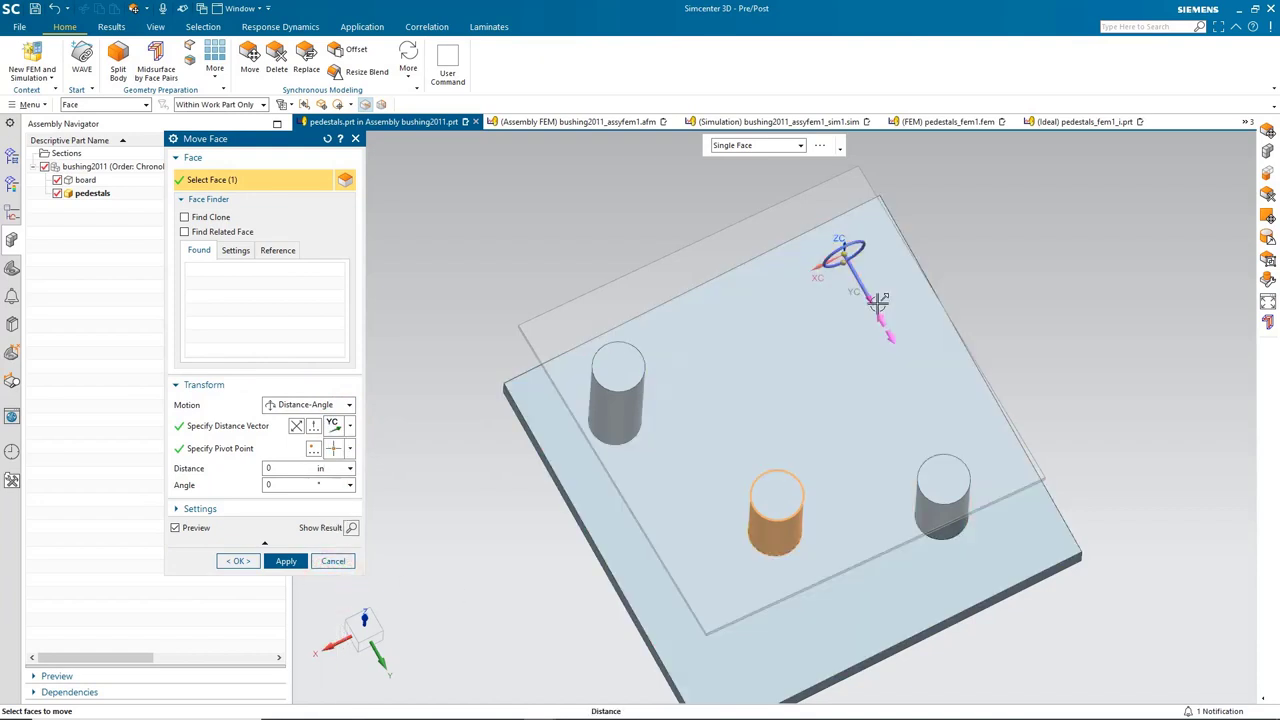
drag(878, 300, 872, 226)
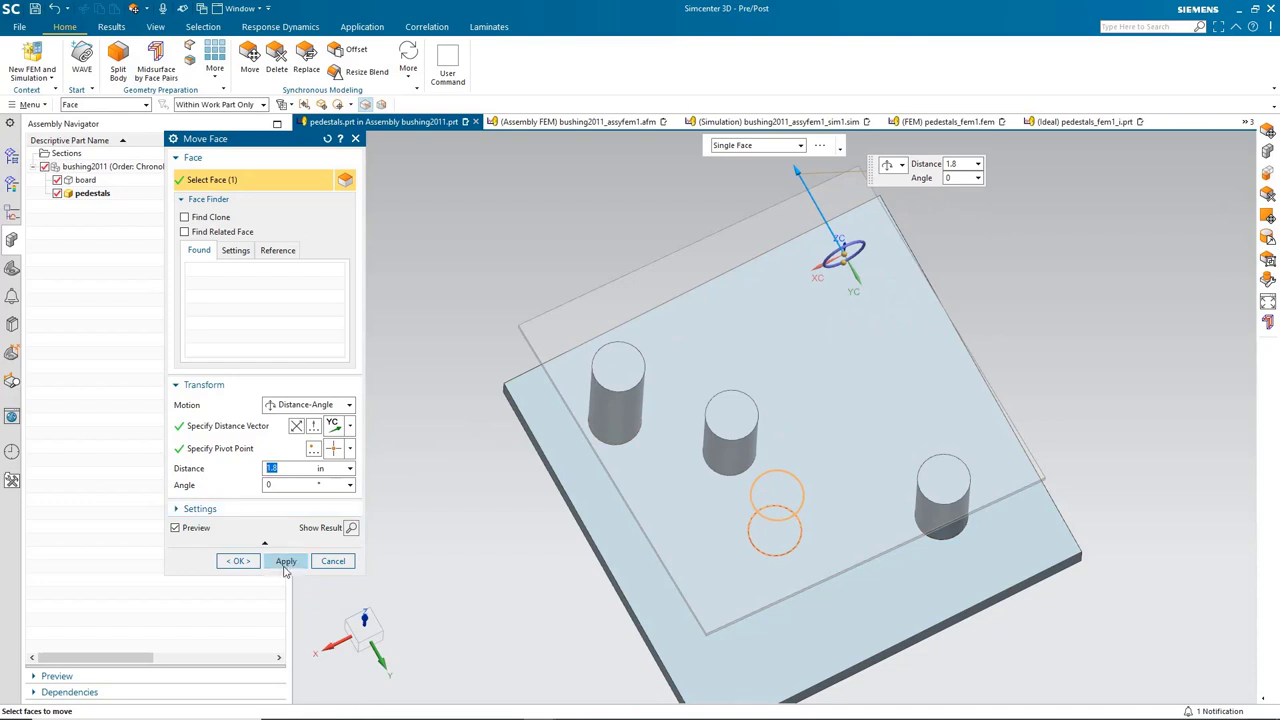
click(285, 563)
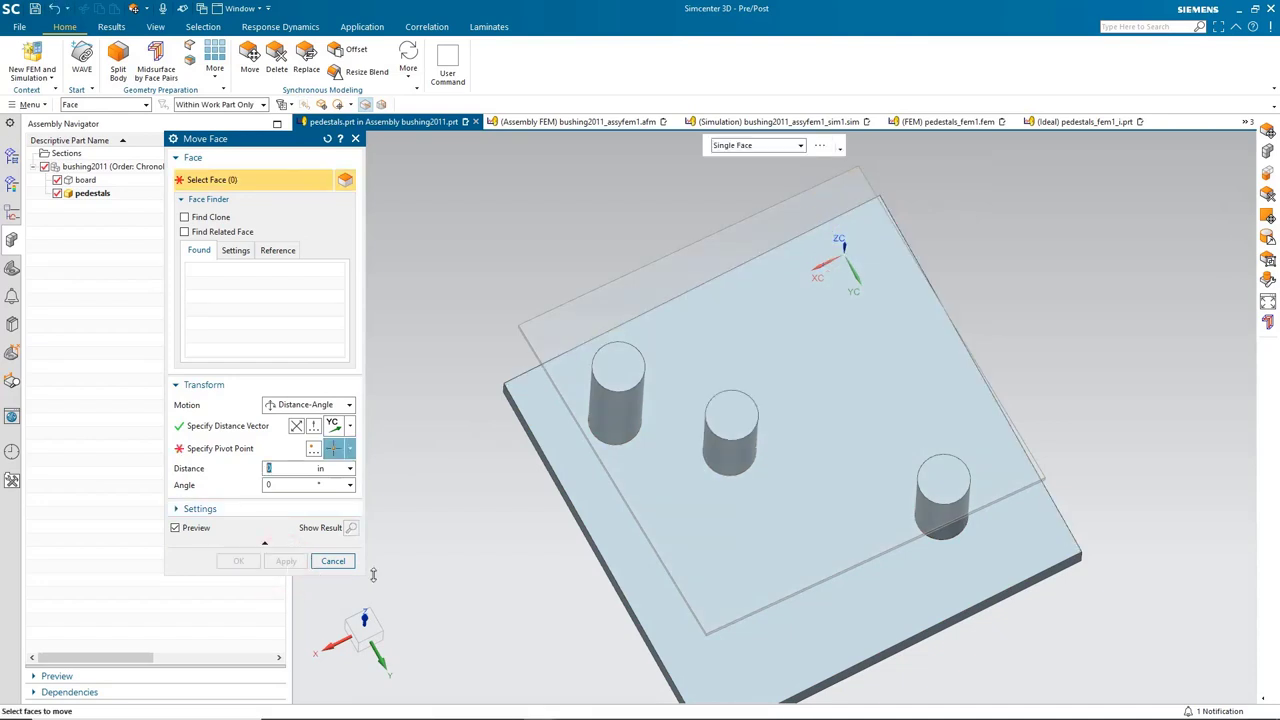
Move the cylindrical face of the remaining short pedestal 3.5 in in the -YC direction, pivoting at the origin, and finish Move Face
click(955, 530)
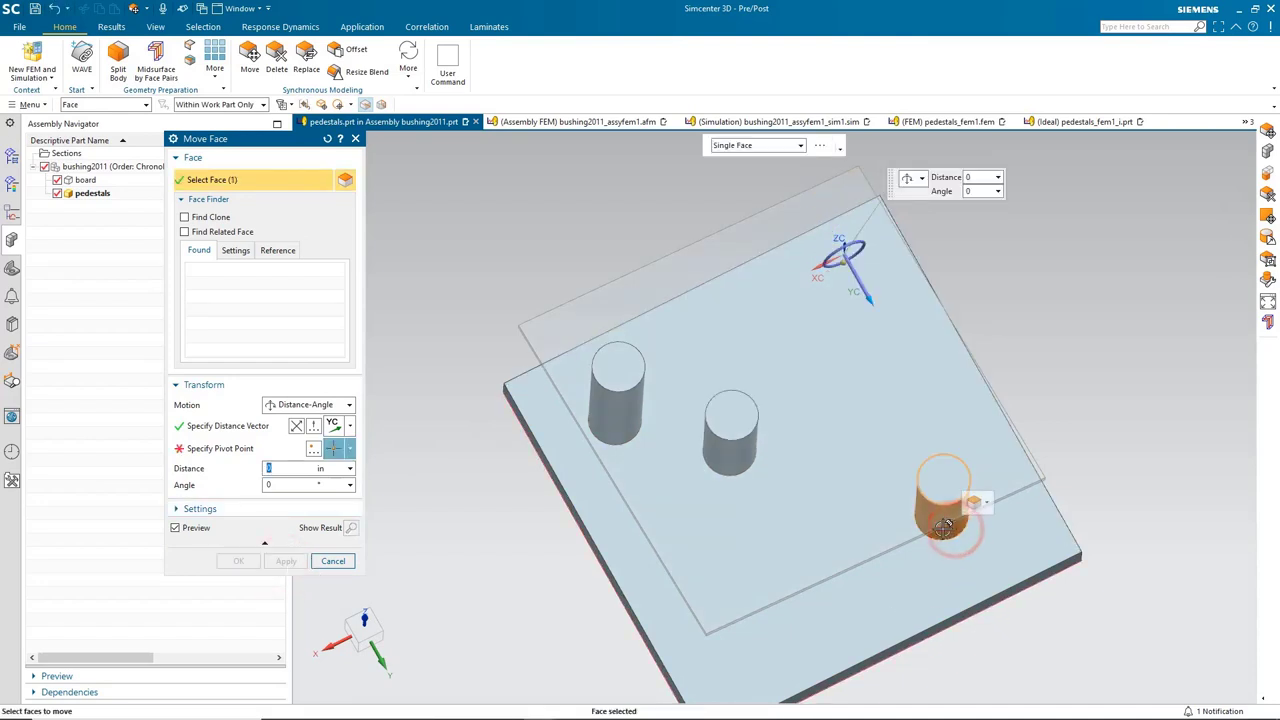
click(313, 447)
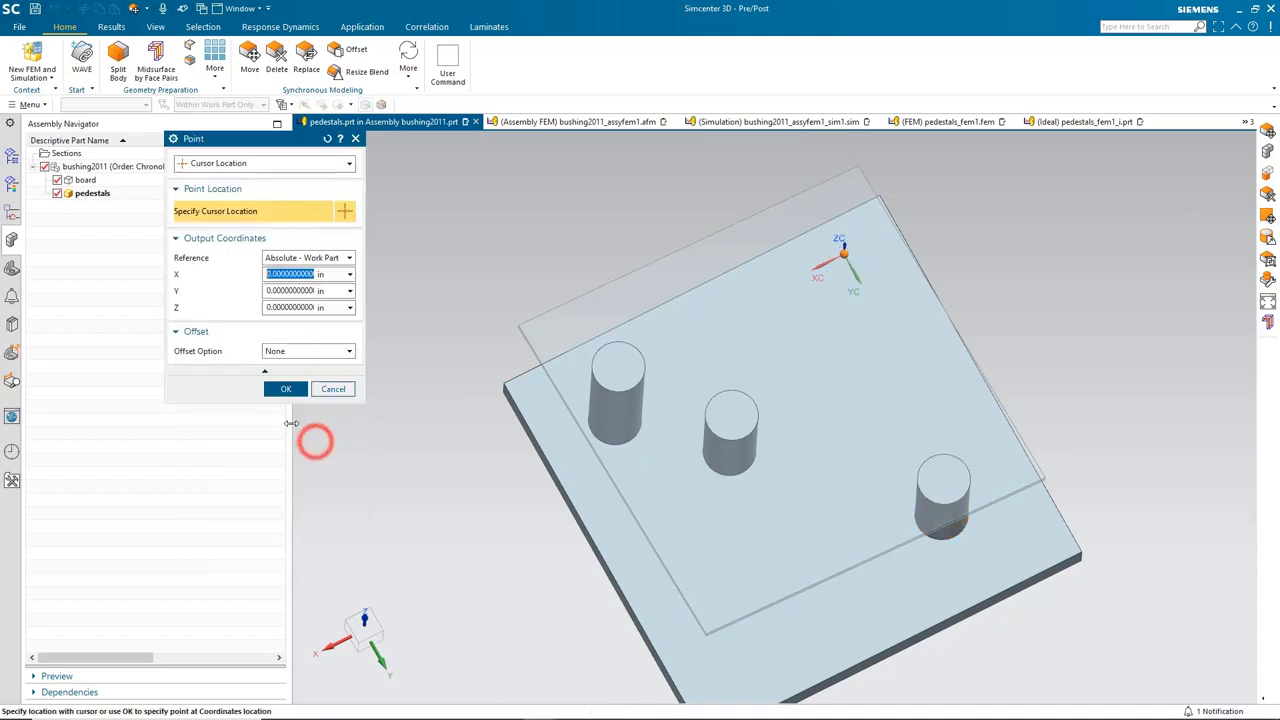
click(289, 389)
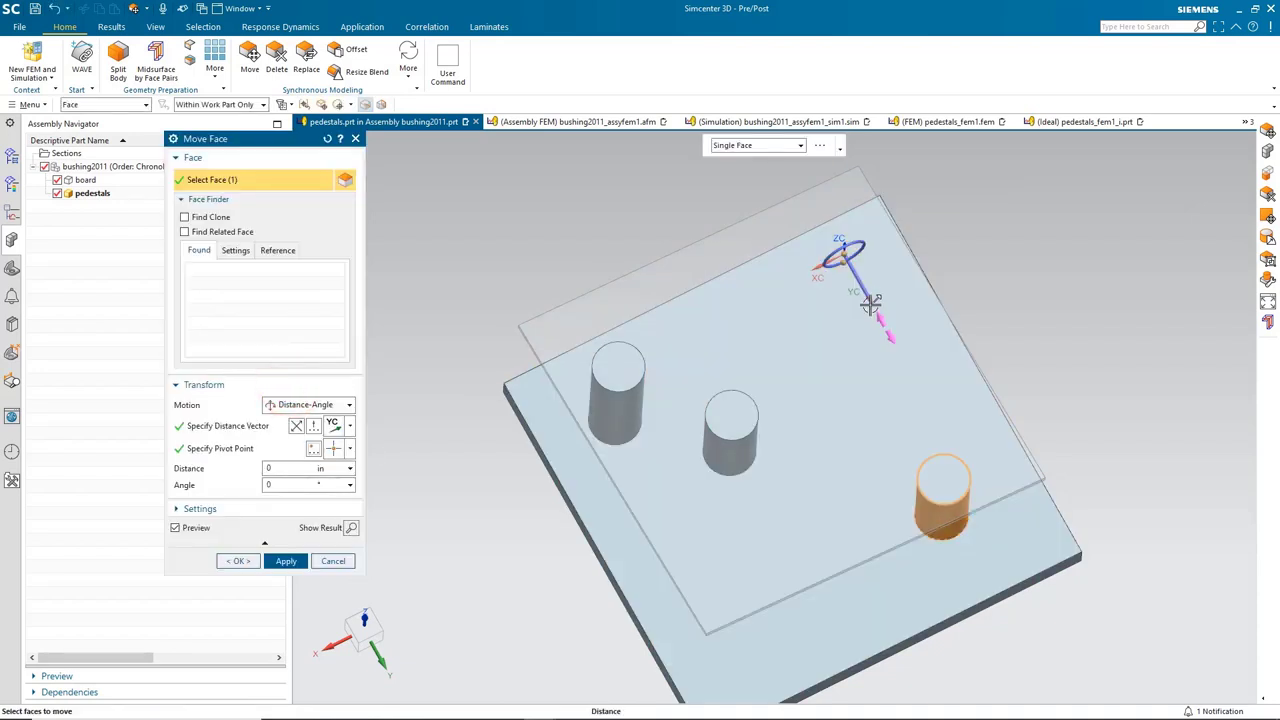
drag(869, 300, 748, 163)
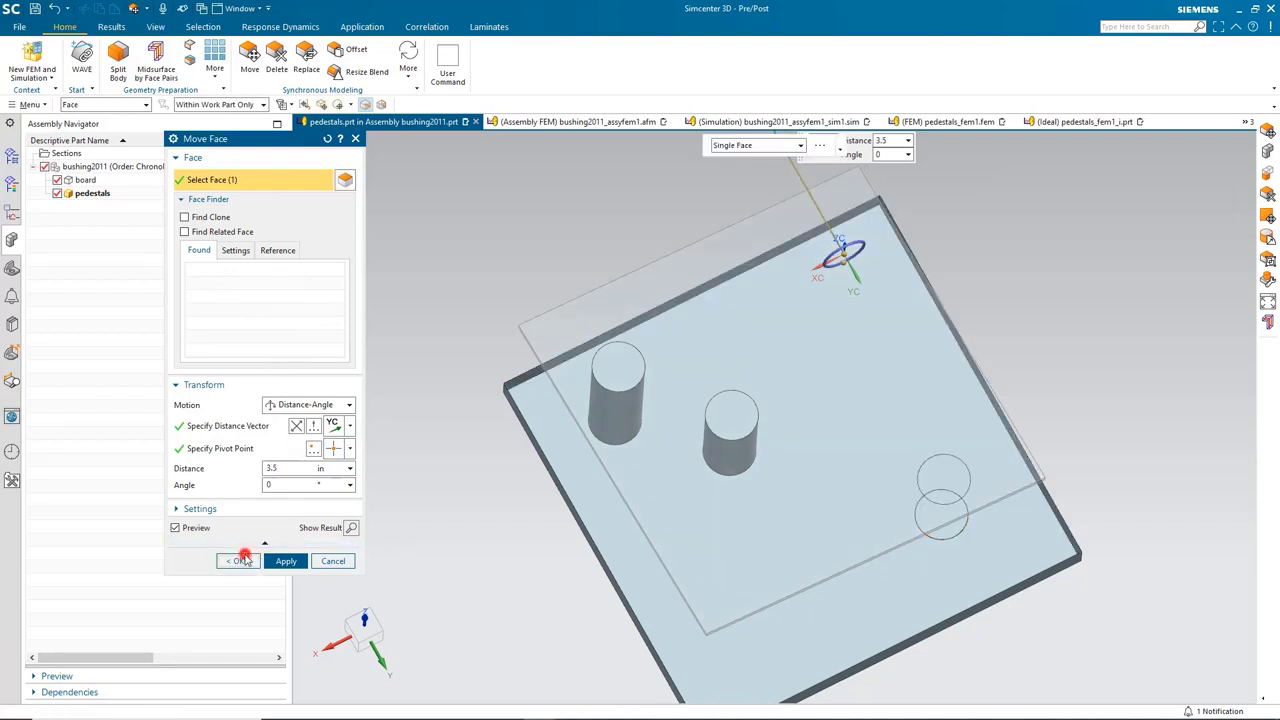
click(238, 561)
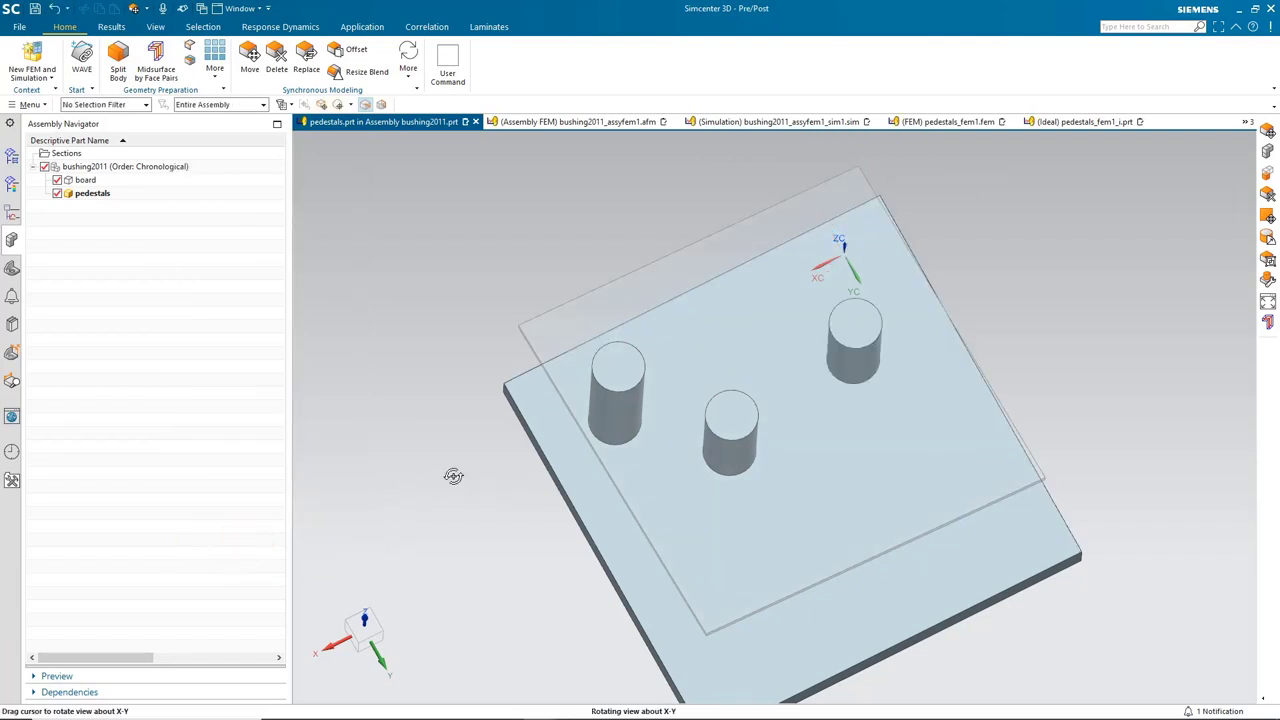
middle_drag(453, 476, 453, 444)
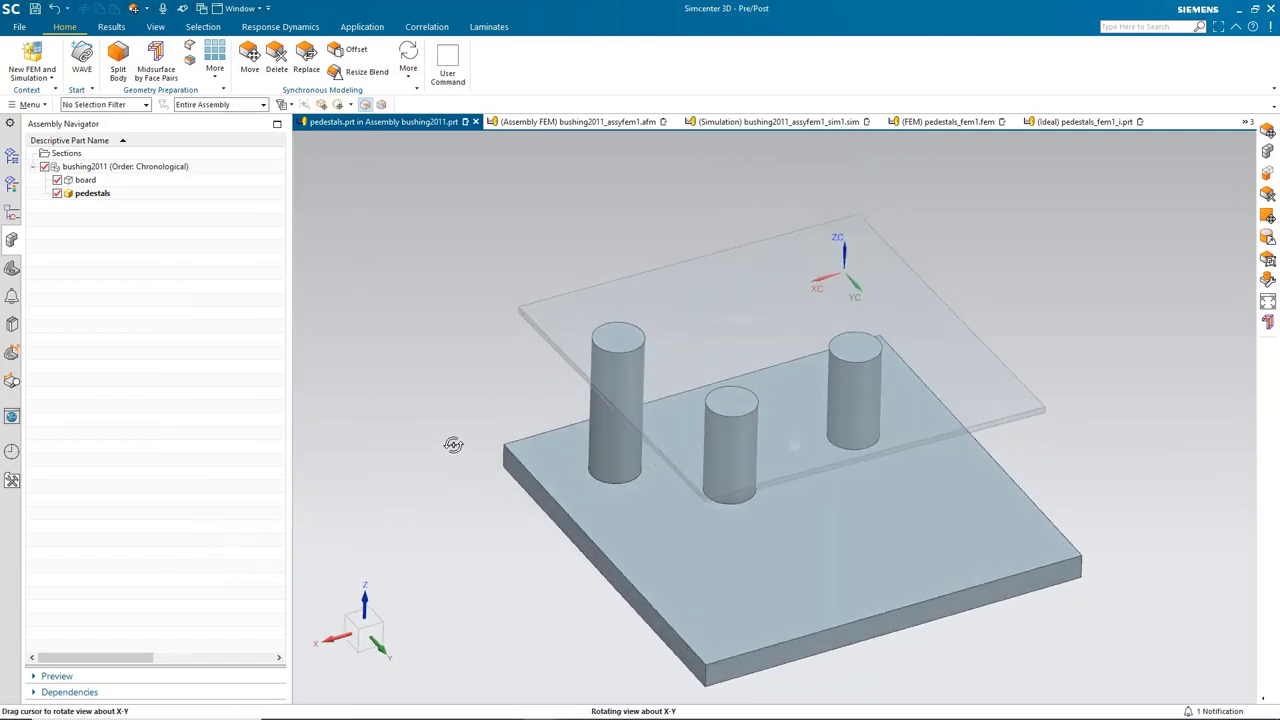
Display the bushing2011_assyfem1 assembly FEM, run the Component Update Pending check on it and update the pending component FEM
click(12, 158)
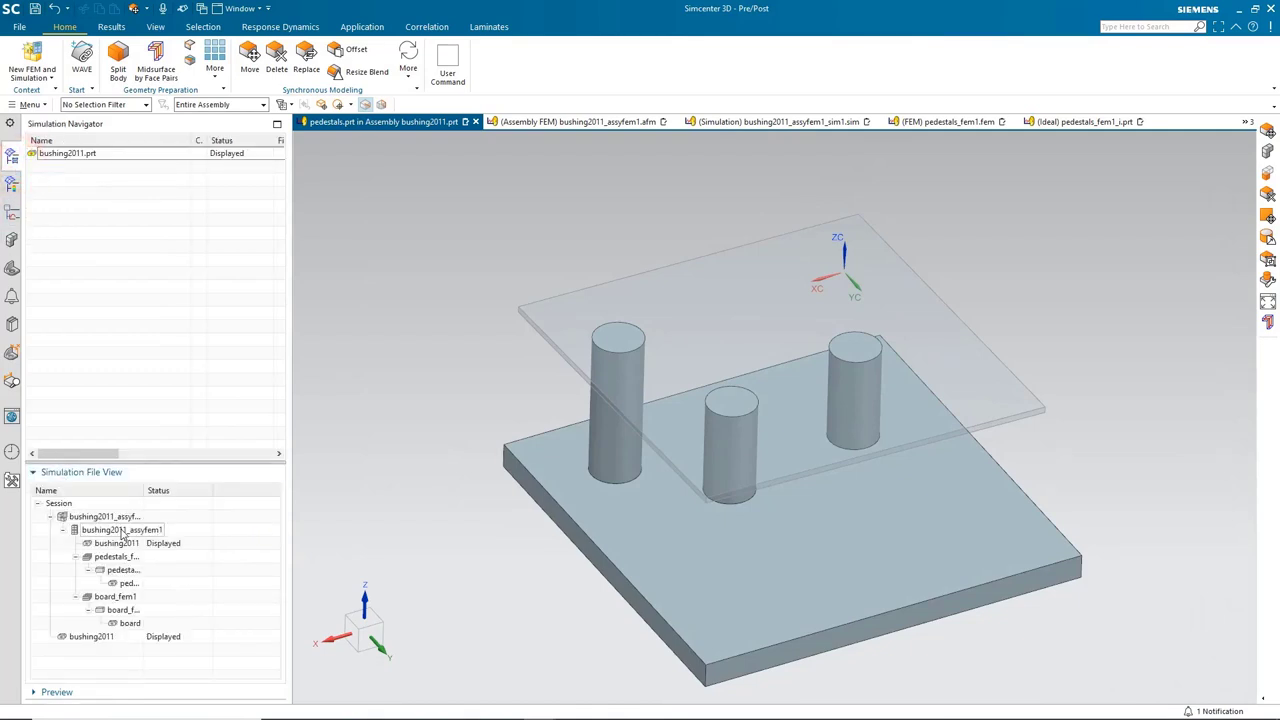
double_click(120, 530)
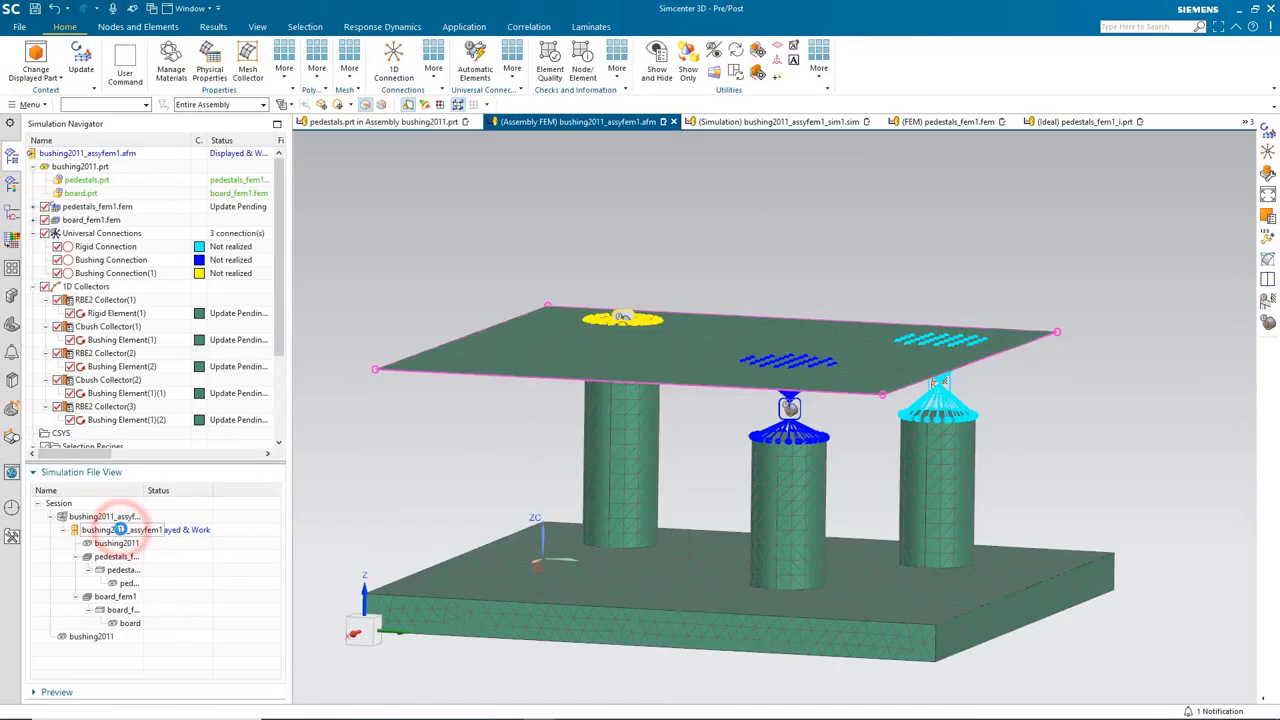
middle_drag(324, 347, 442, 335)
scroll(413, 338, down, 3)
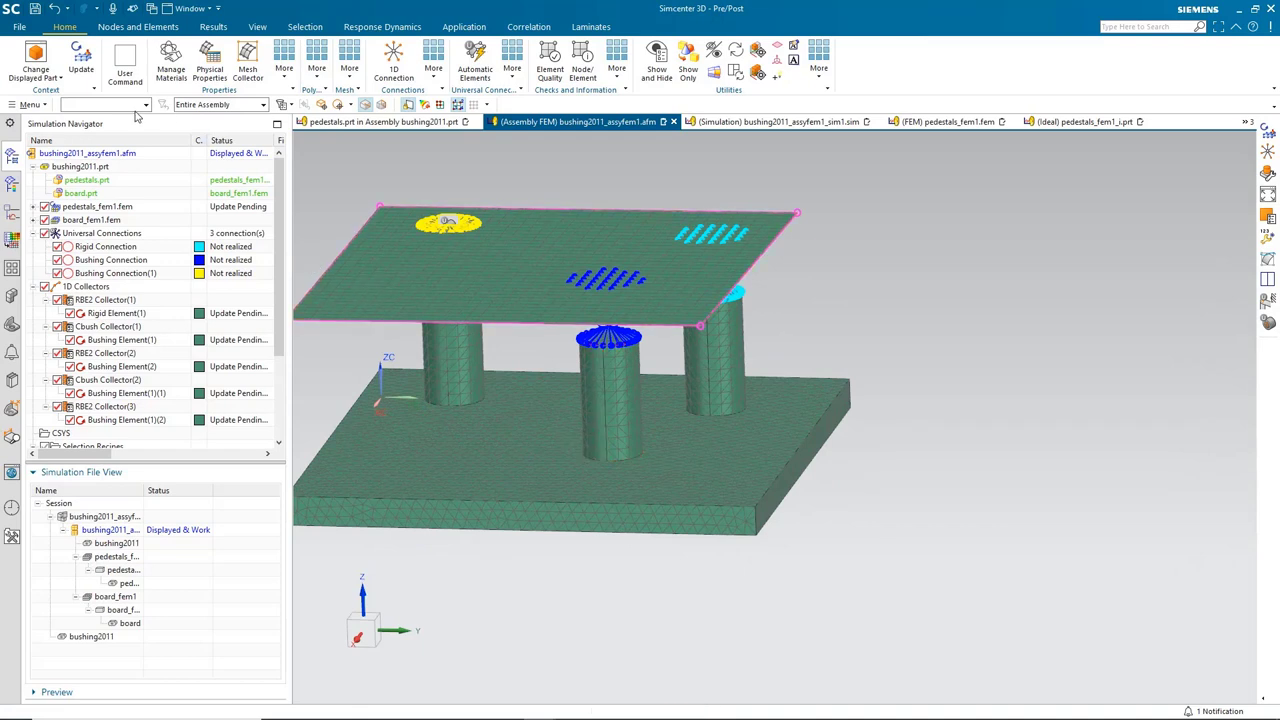
right_click(76, 153)
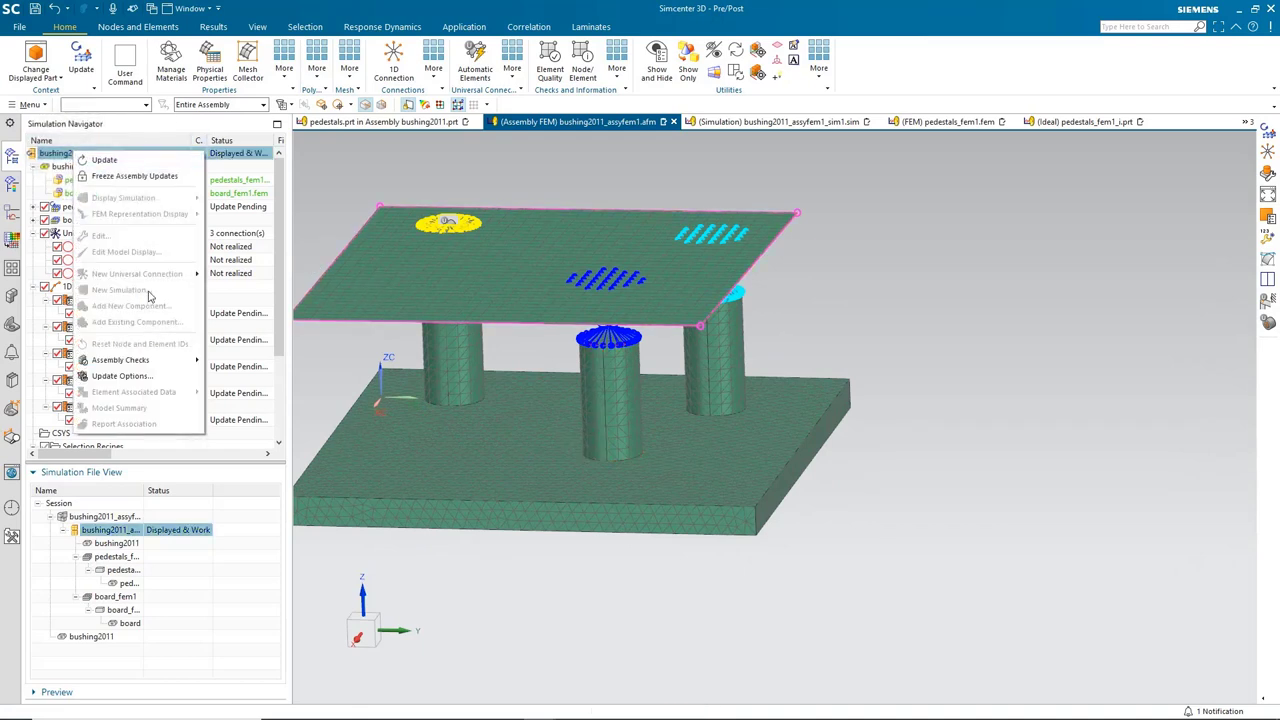
mouse_move(168, 360)
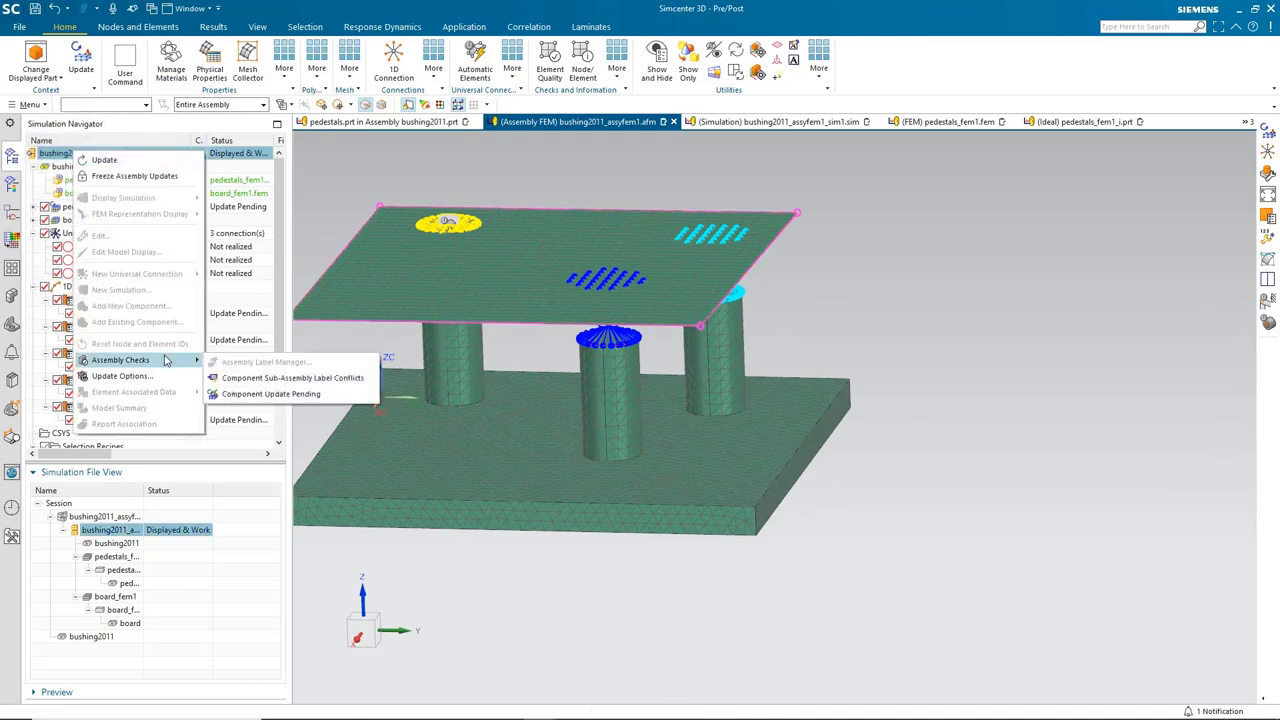
click(257, 396)
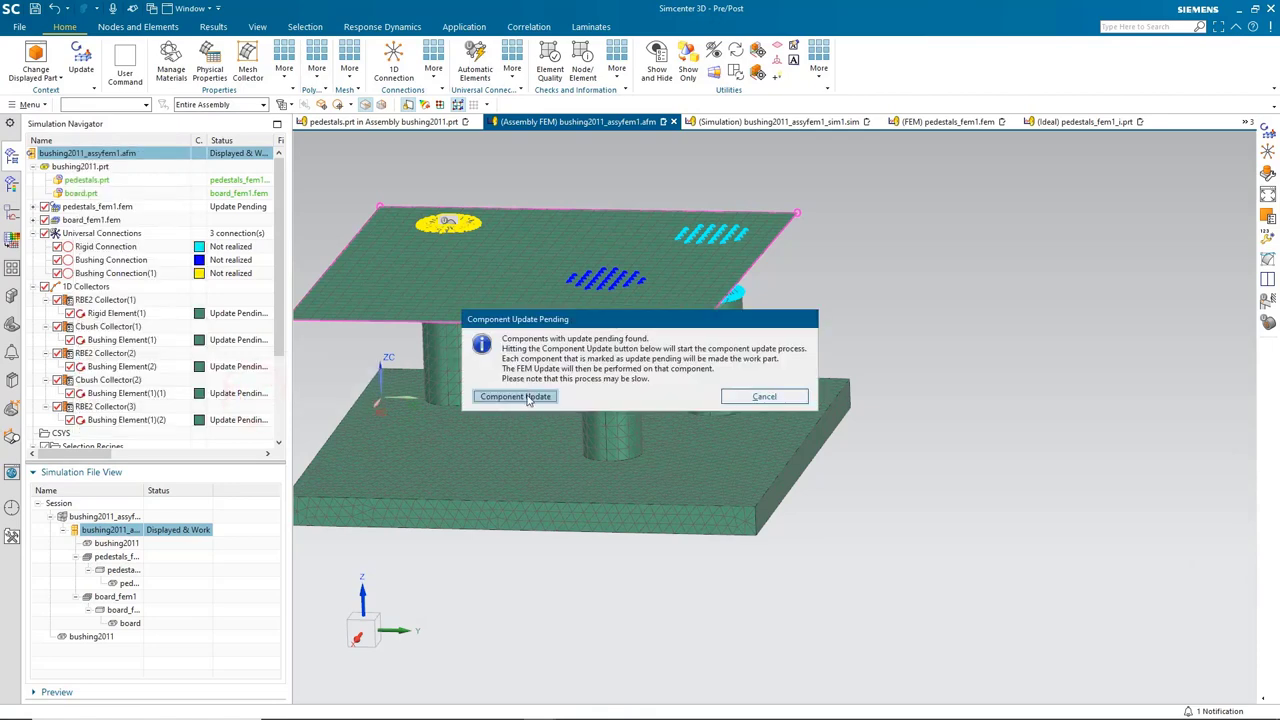
click(515, 397)
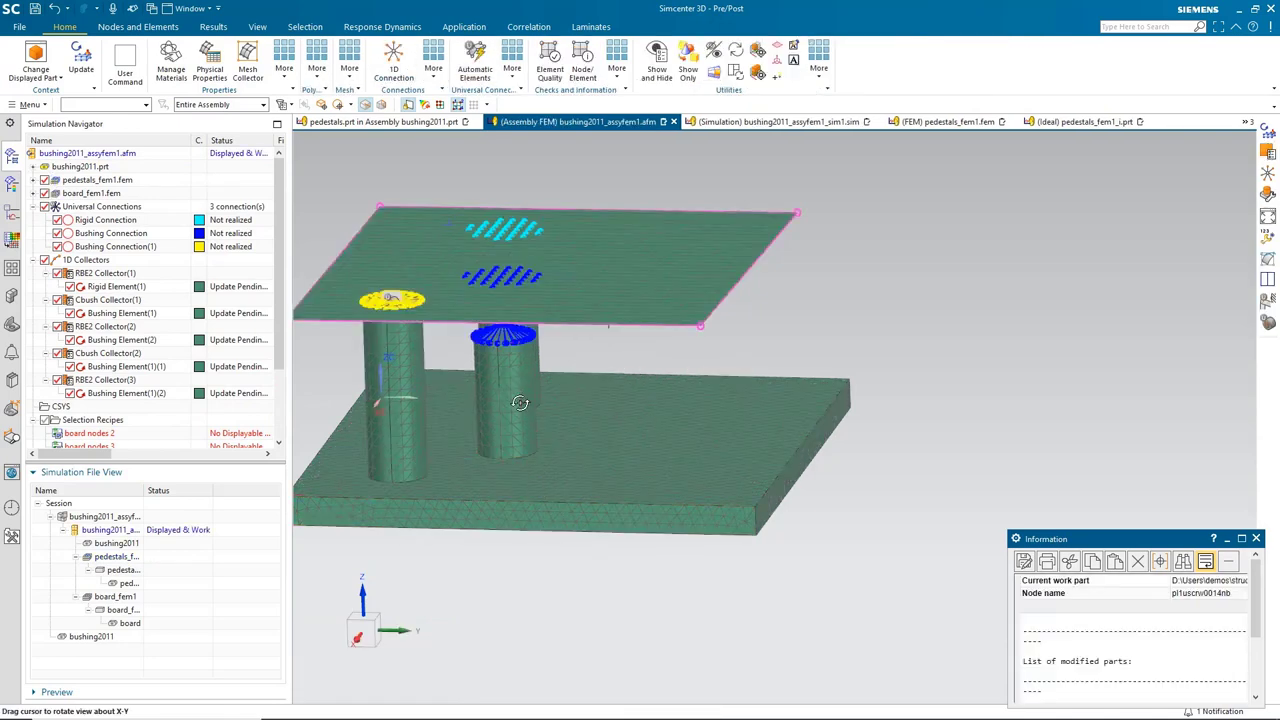
mouse_move(520, 402)
middle_down()
mouse_move(522, 447)
mouse_move(521, 400)
middle_up()
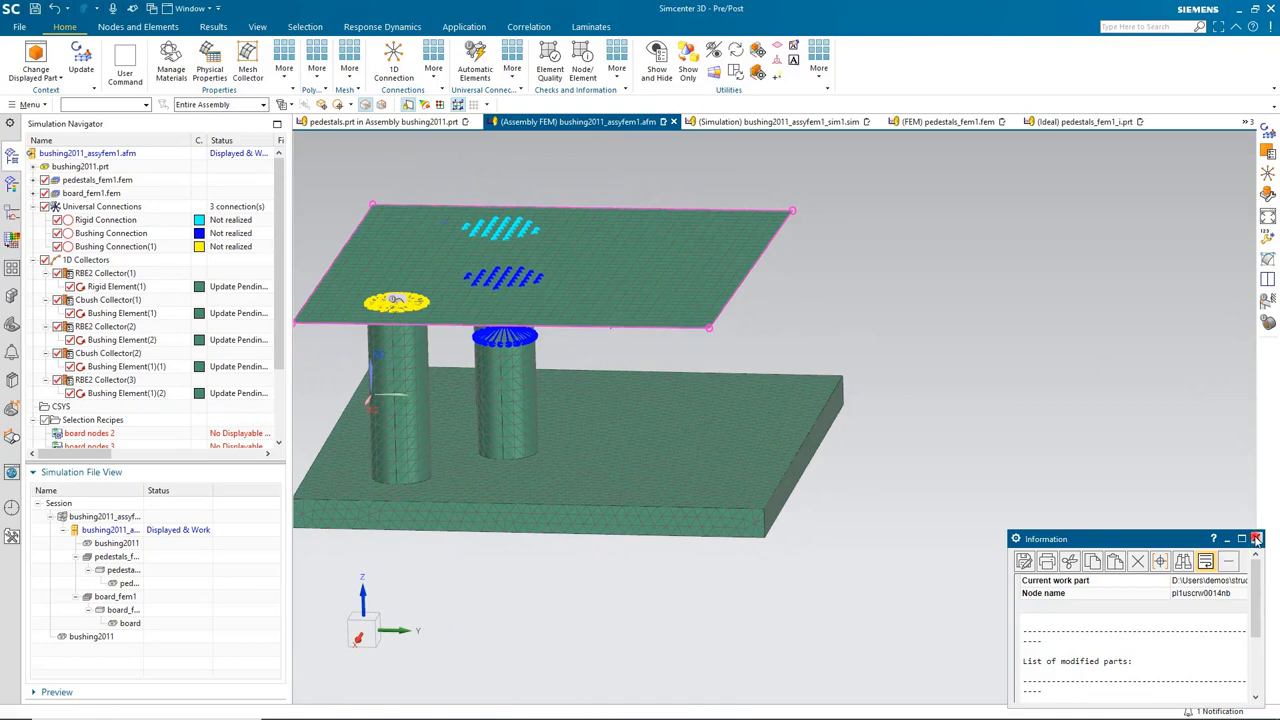
click(1256, 539)
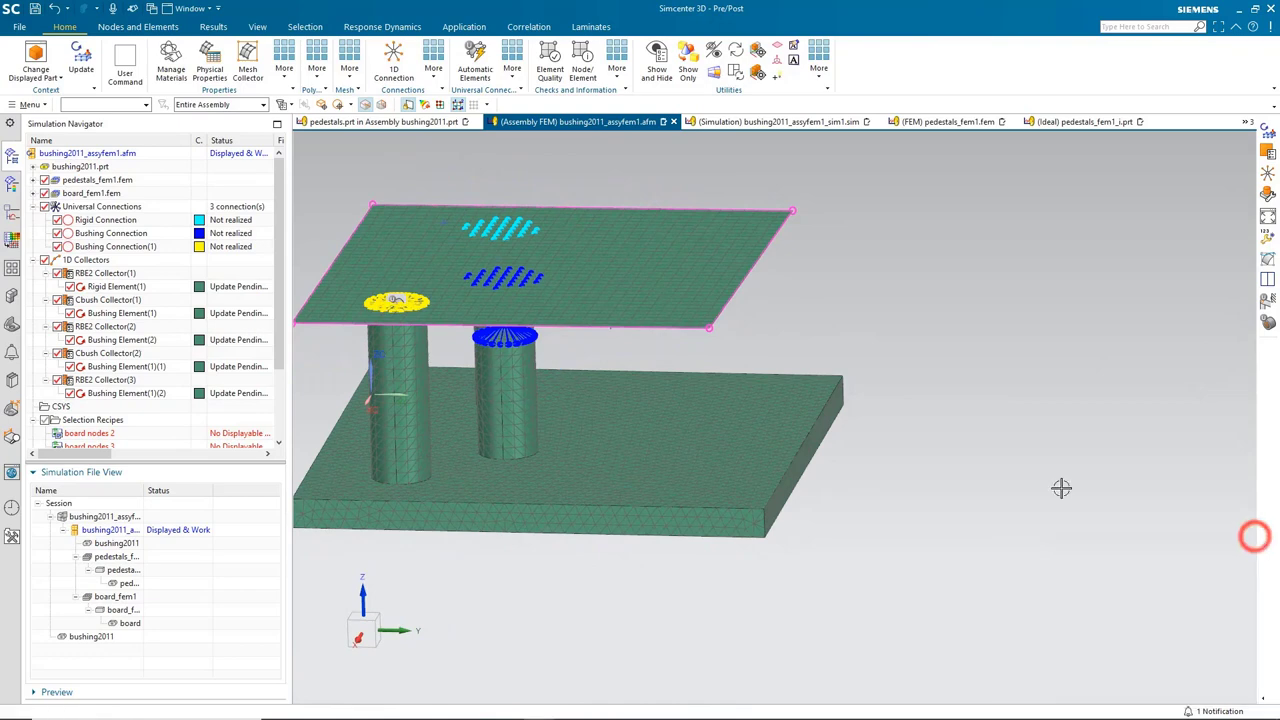
Update the assembly FEM with its universal connections and automatically resolve its label conflicts in the Assembly Label Manager
click(82, 60)
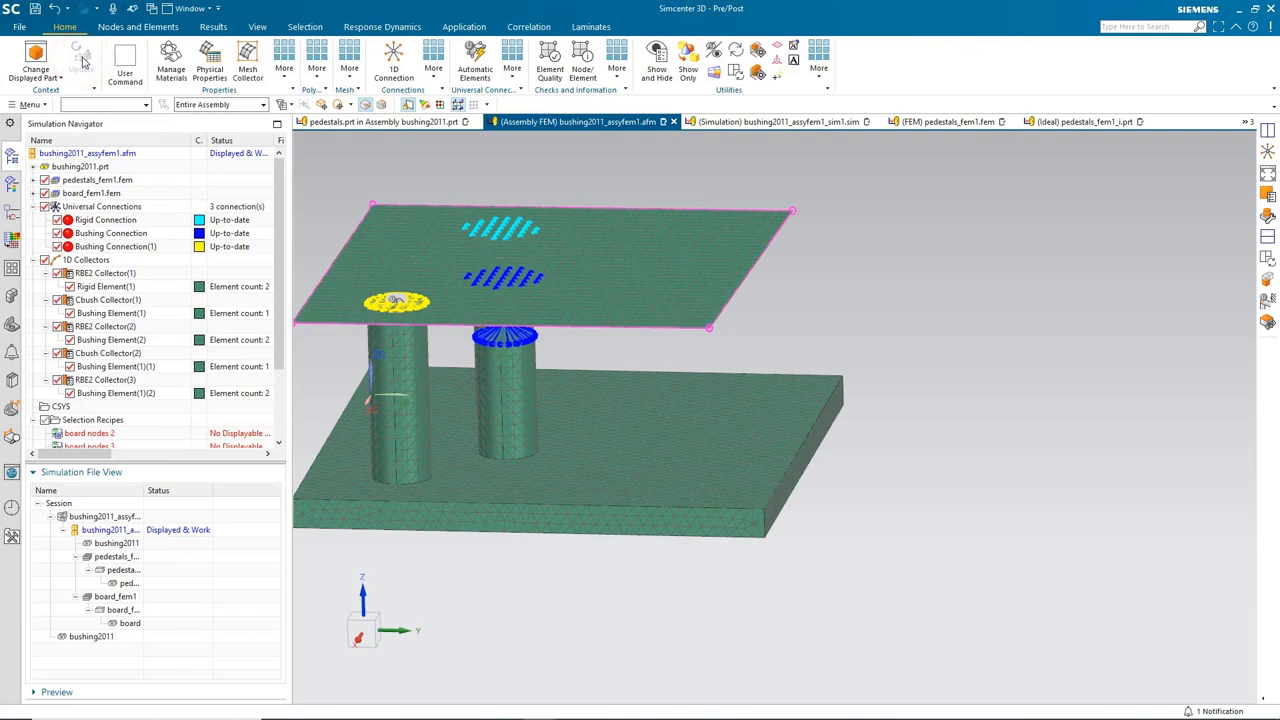
right_click(101, 153)
mouse_move(224, 379)
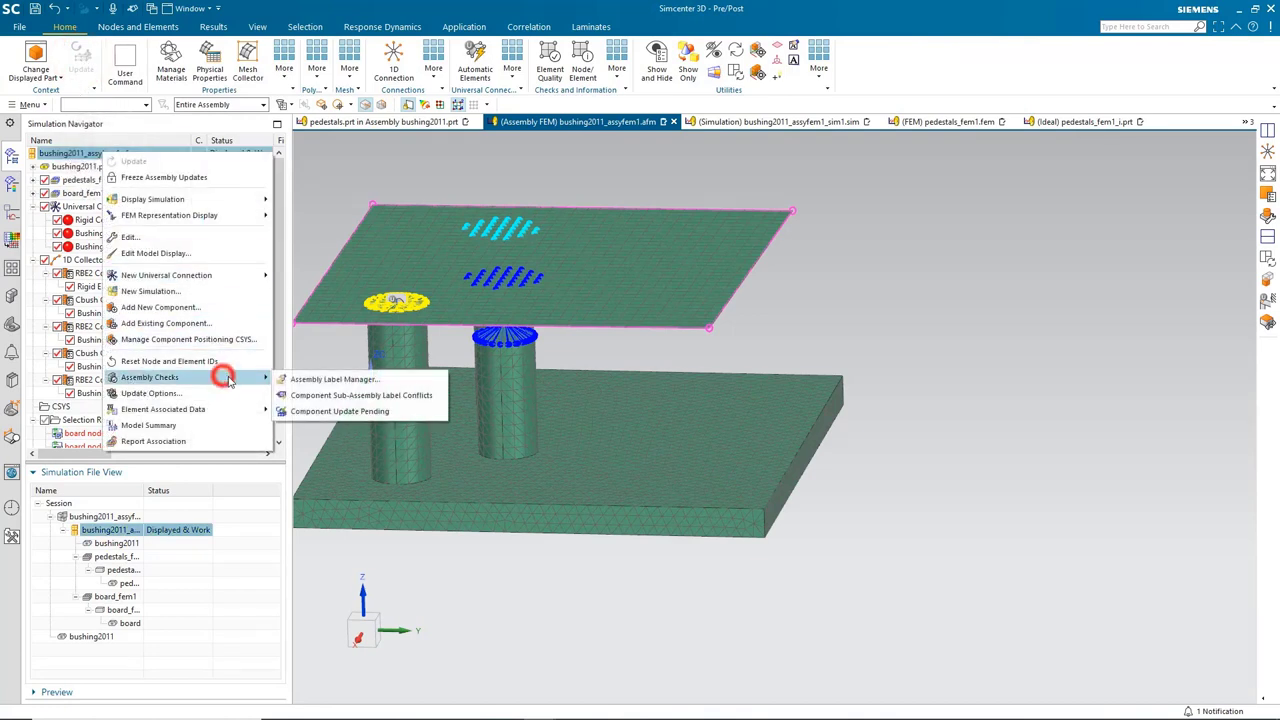
click(300, 373)
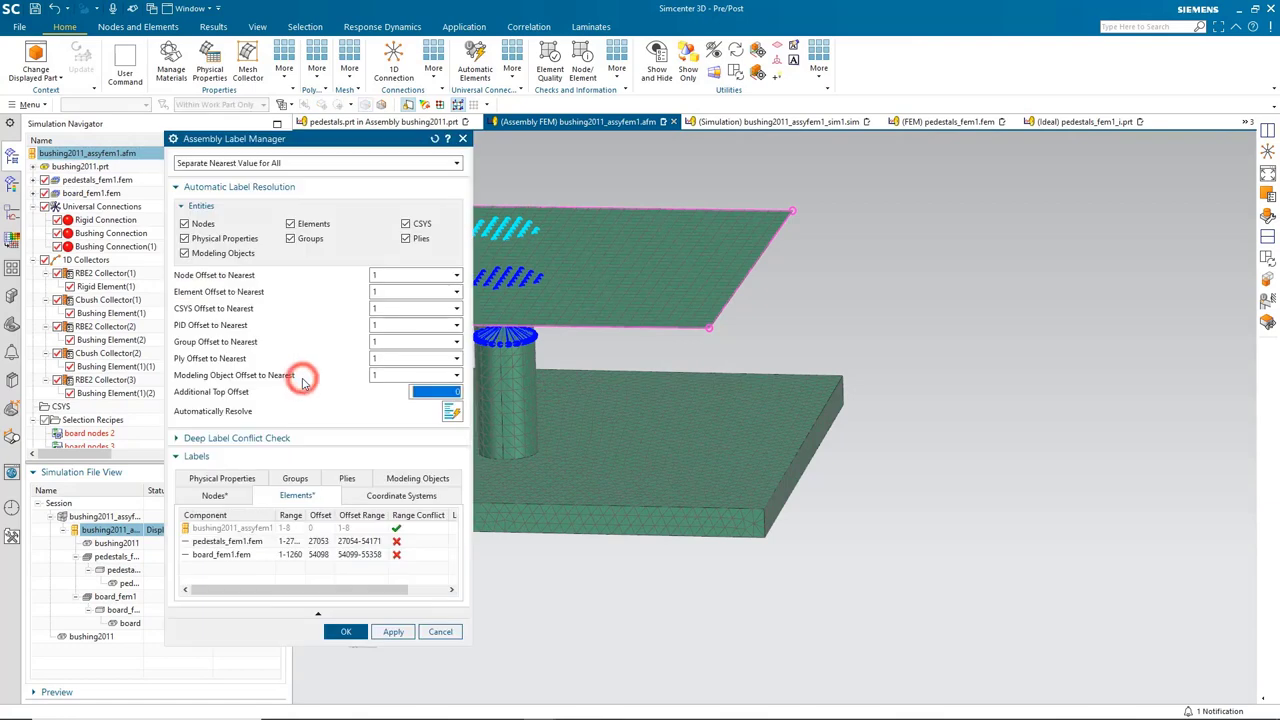
click(452, 412)
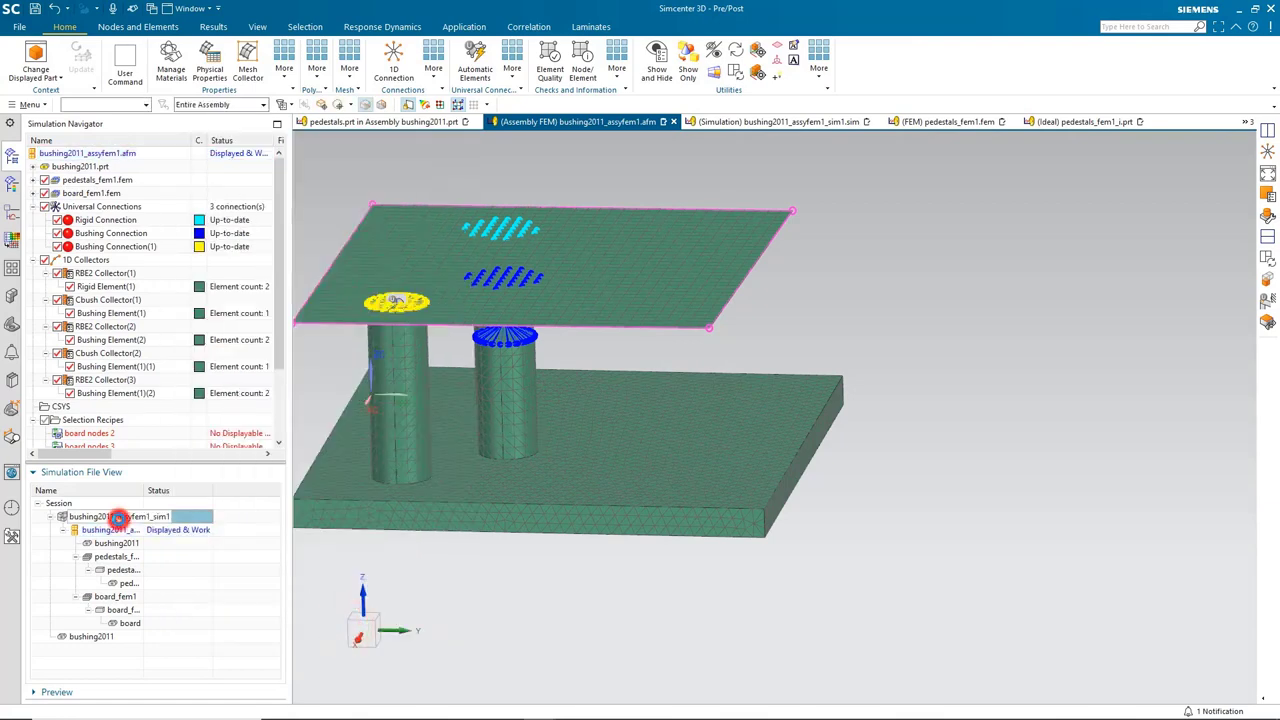
Display the bushing2011_assyfem1_sim1 simulation, clone Solution 1 and rename the copy s2
double_click(118, 518)
right_click(72, 314)
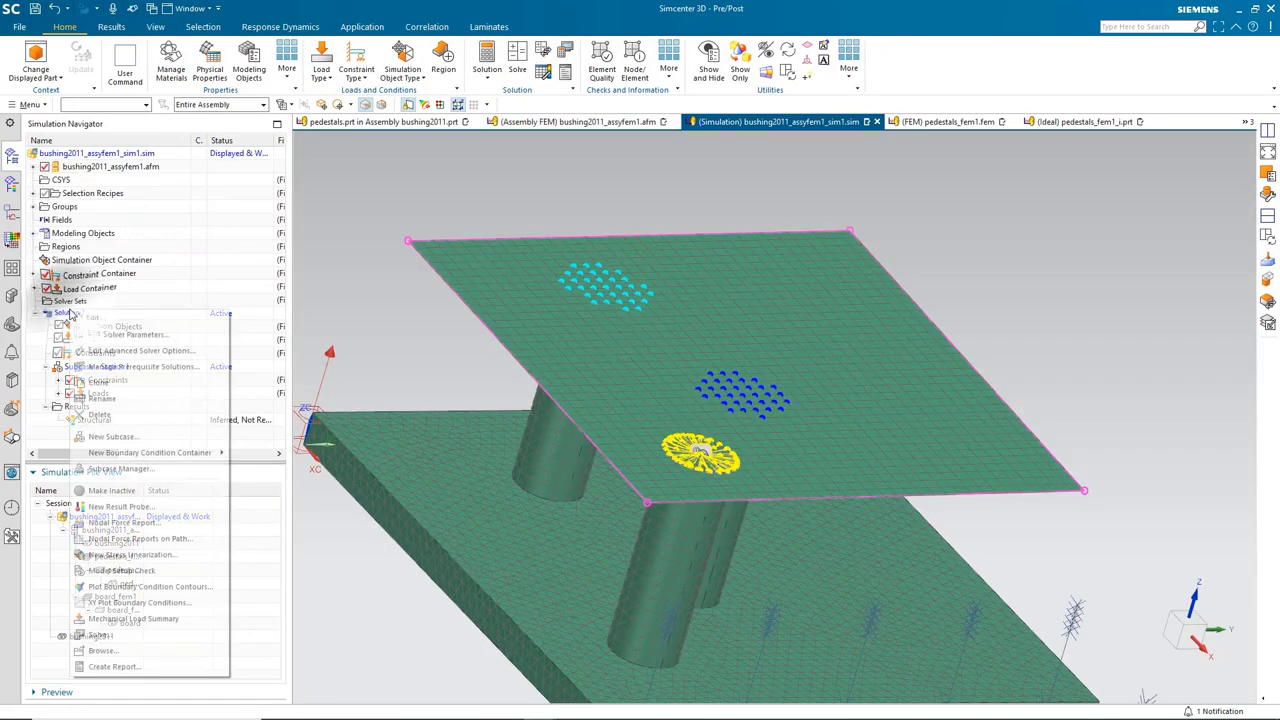
click(118, 388)
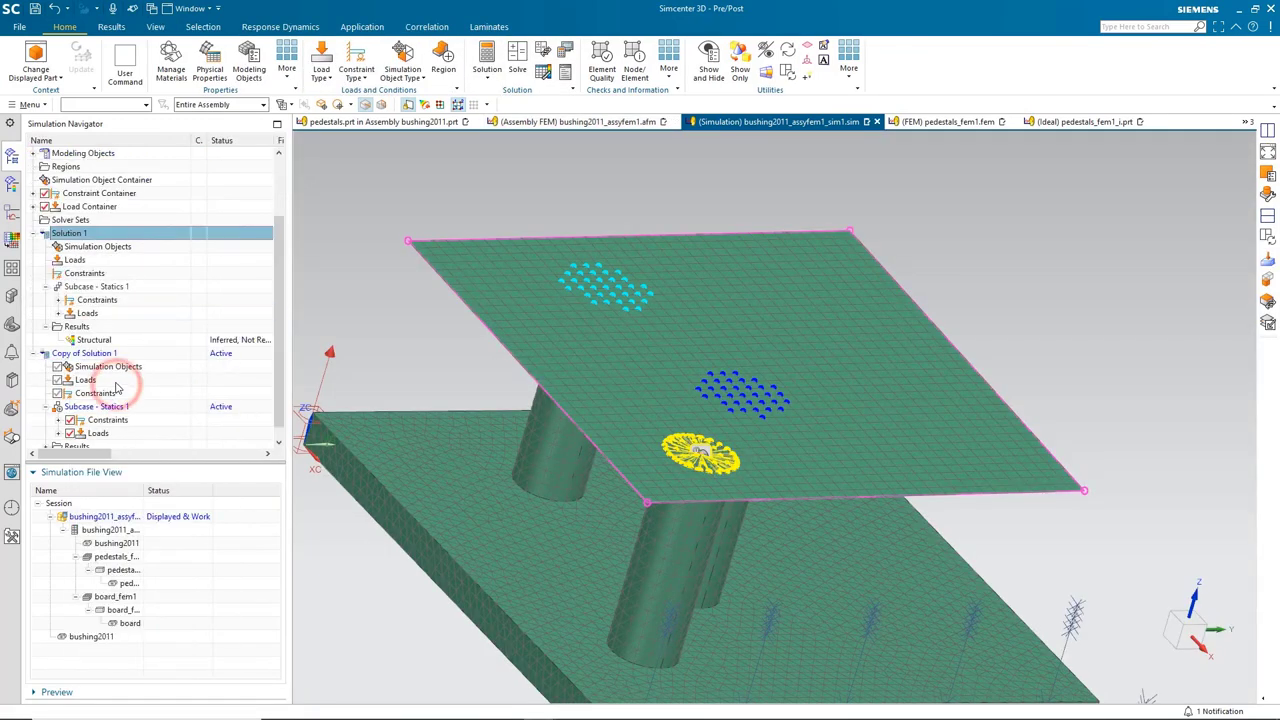
right_click(88, 358)
click(120, 437)
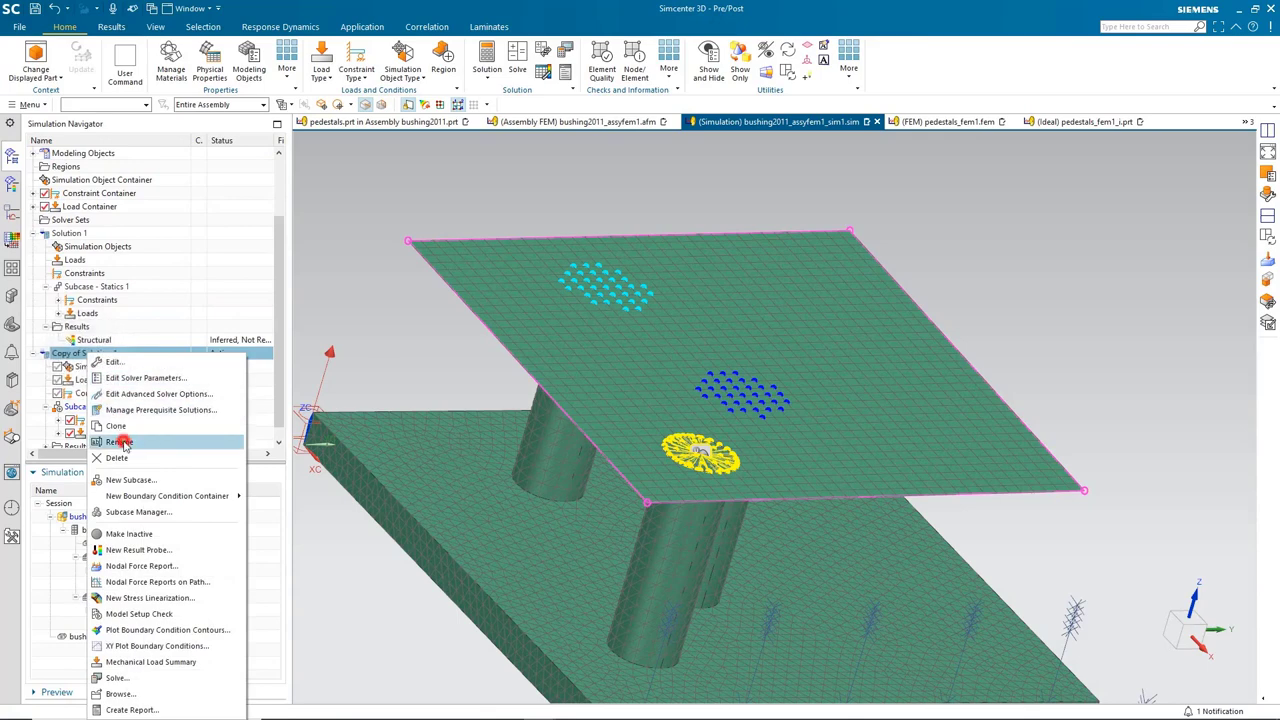
text(s2)
key(Return)
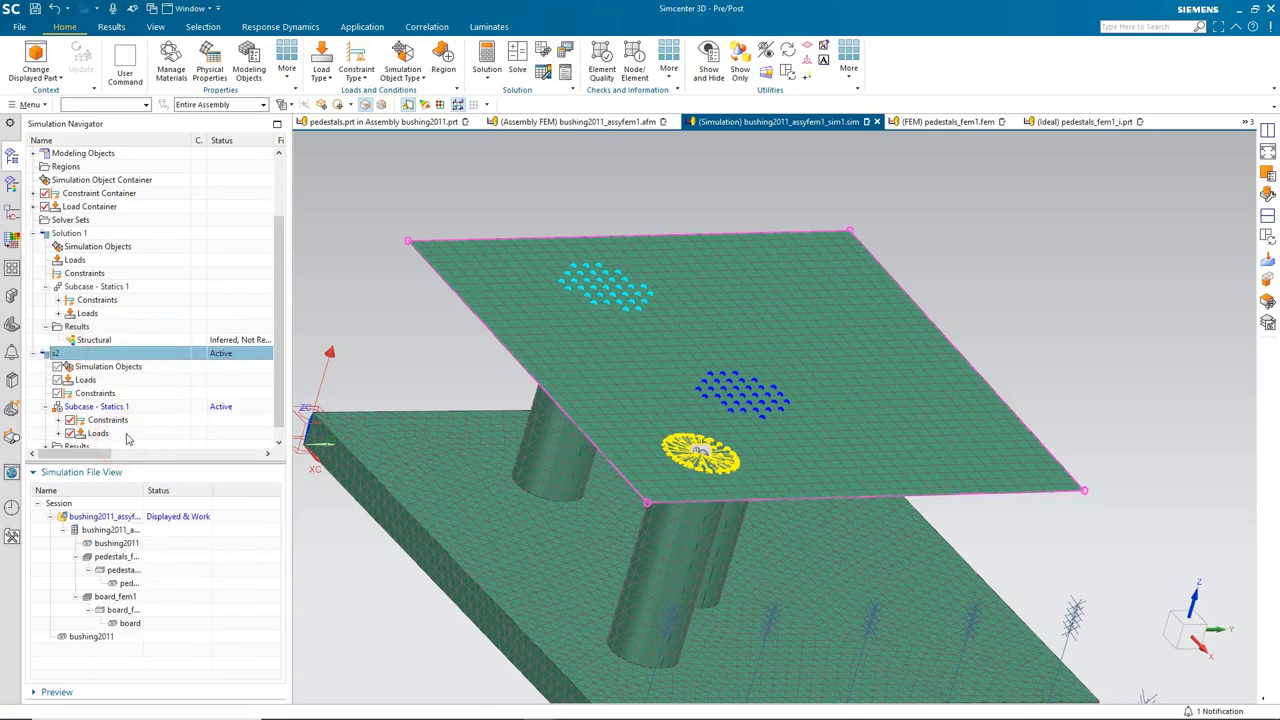
Solve solution s2, decline the message review and close the job monitor and information windows
right_click(94, 356)
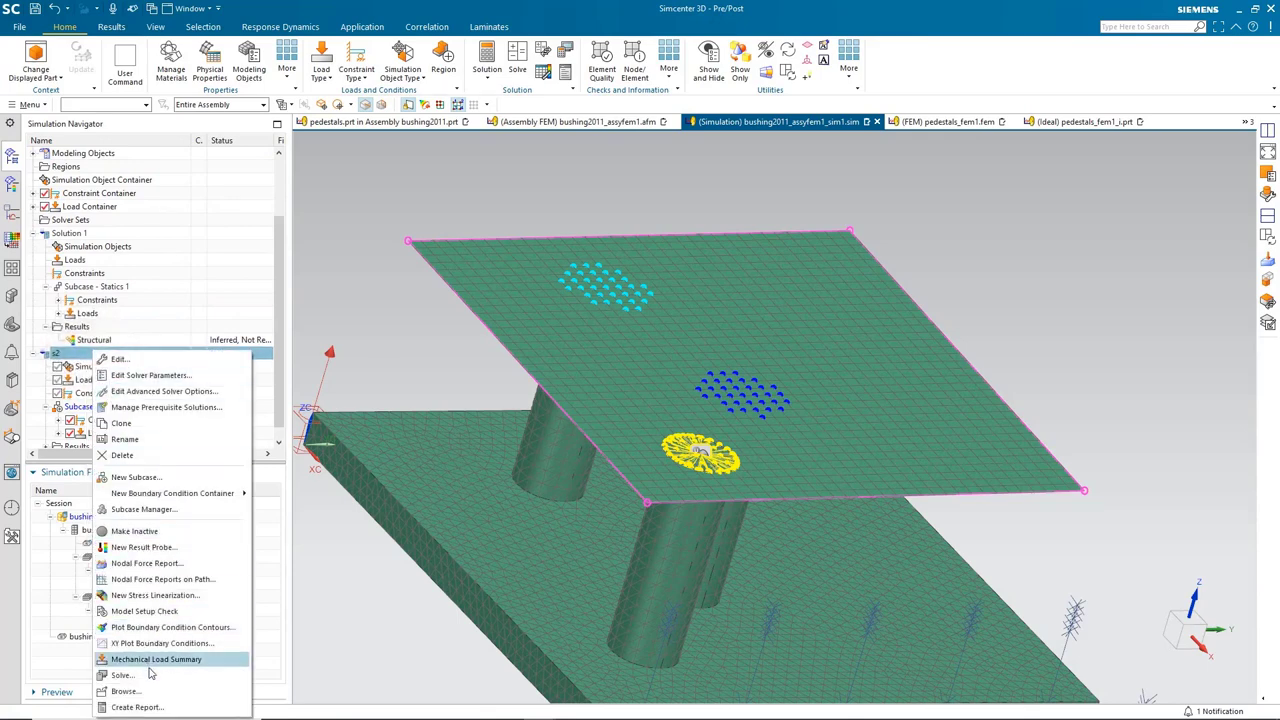
click(150, 675)
click(294, 326)
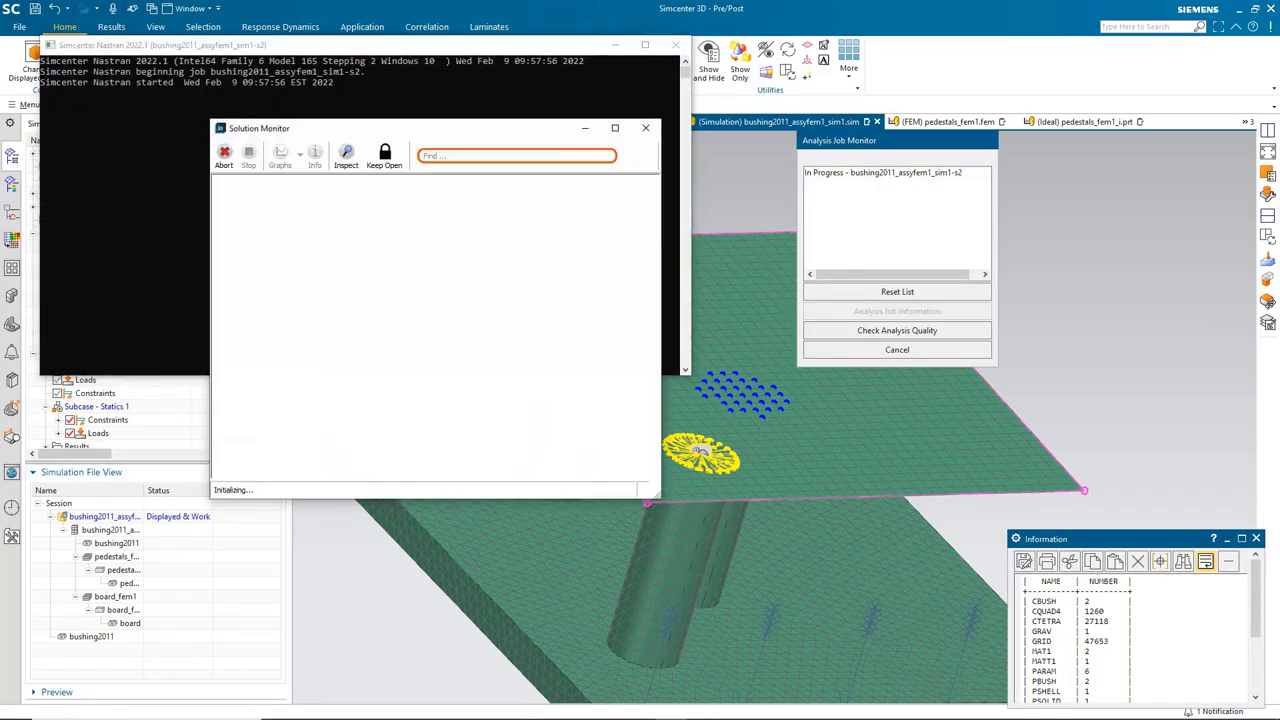
click(515, 372)
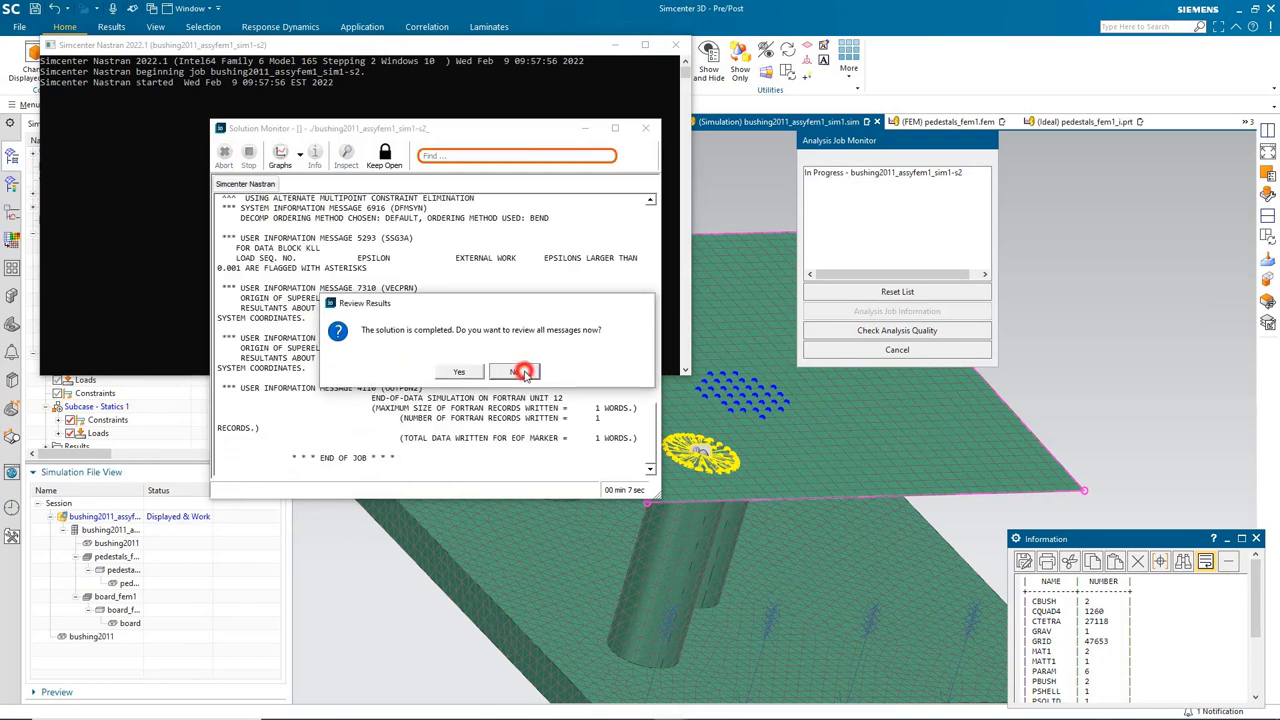
click(895, 349)
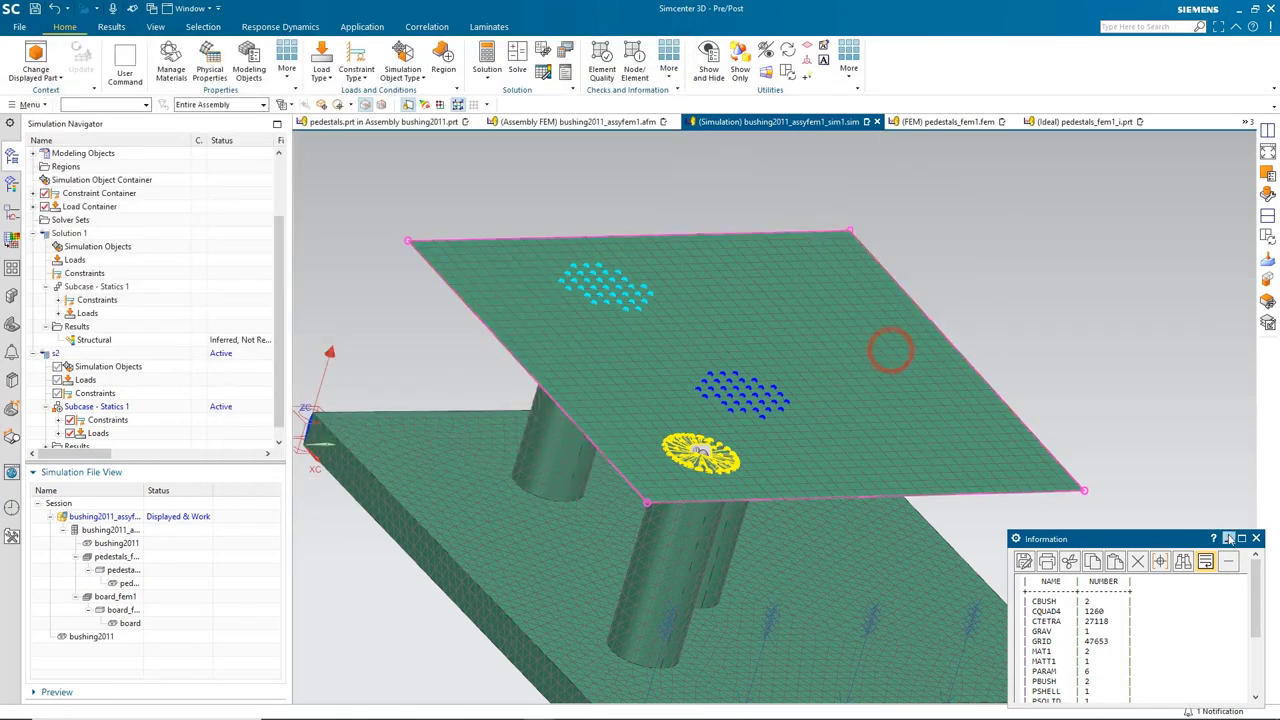
click(1257, 539)
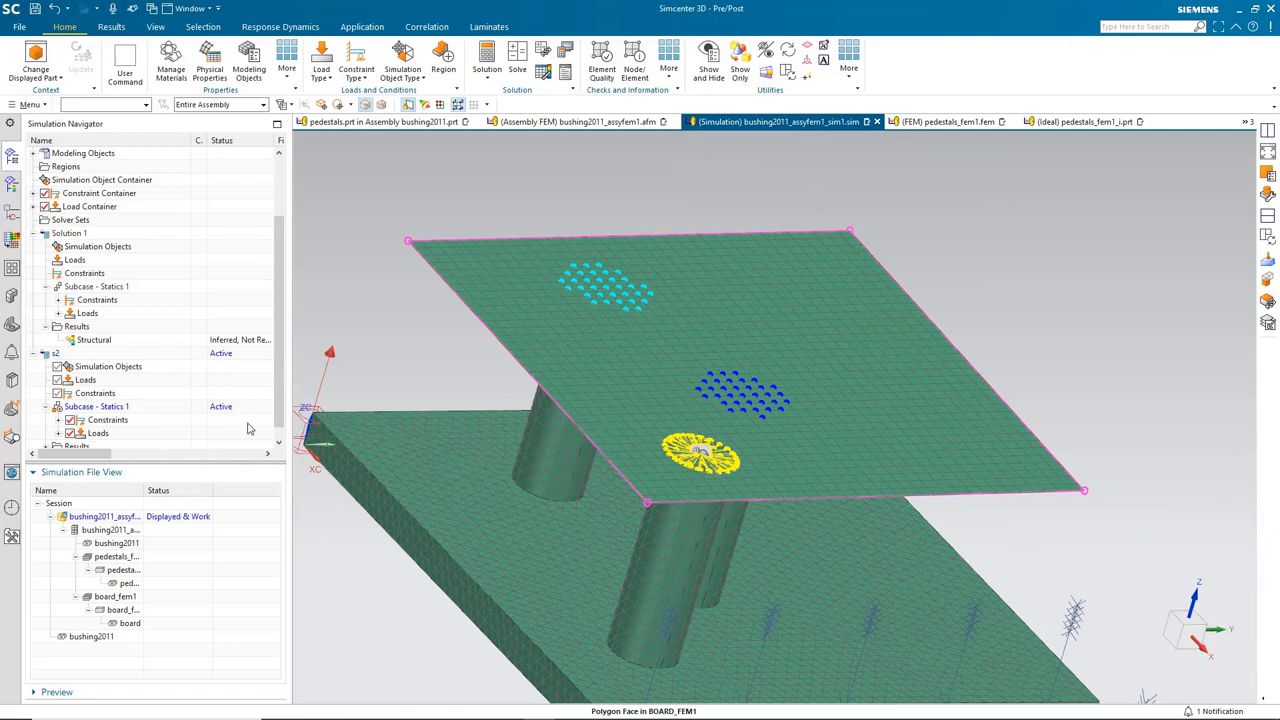
Open the structural results, load those of s2 and set the view layout to Side by Side
scroll(120, 410, down, 1)
click(47, 433)
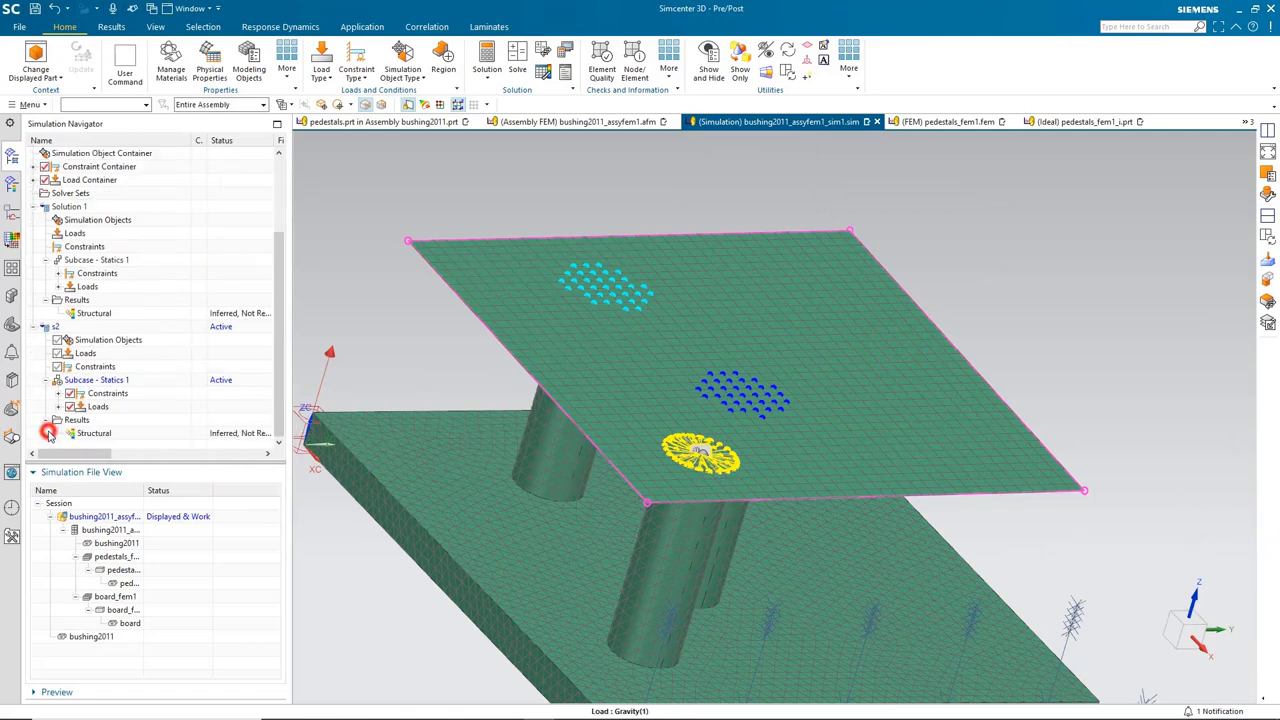
double_click(92, 434)
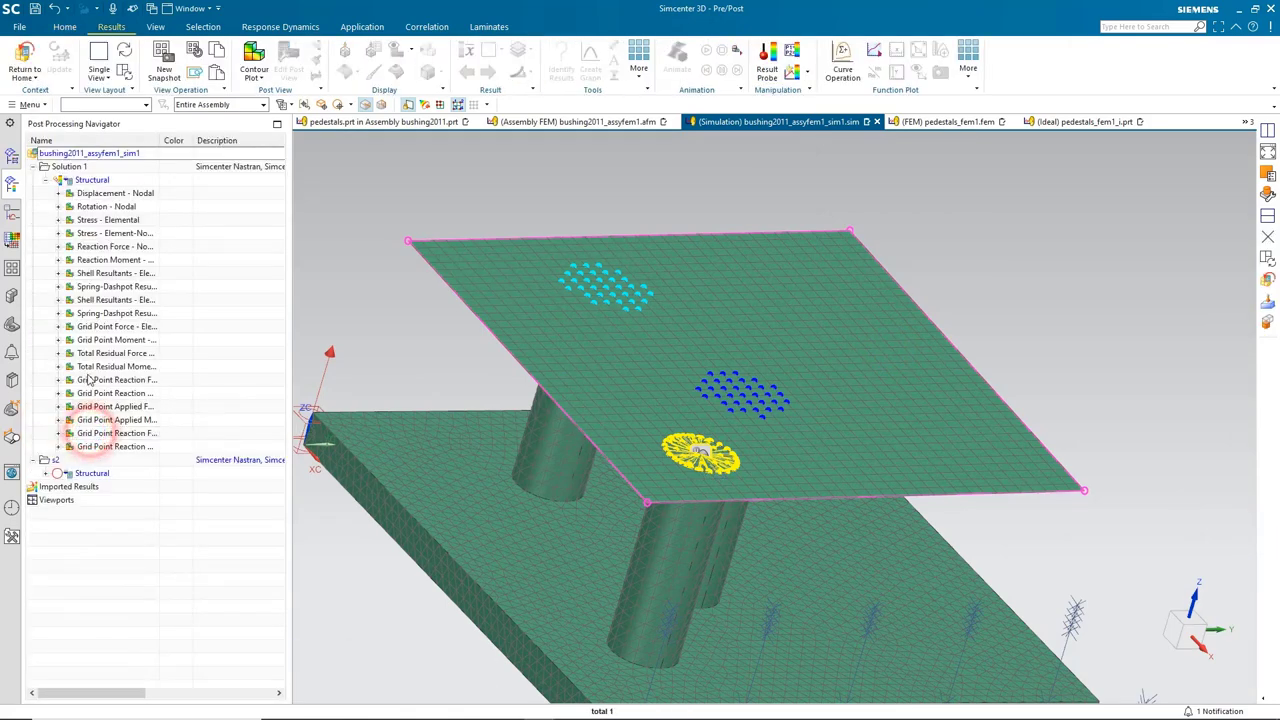
click(57, 473)
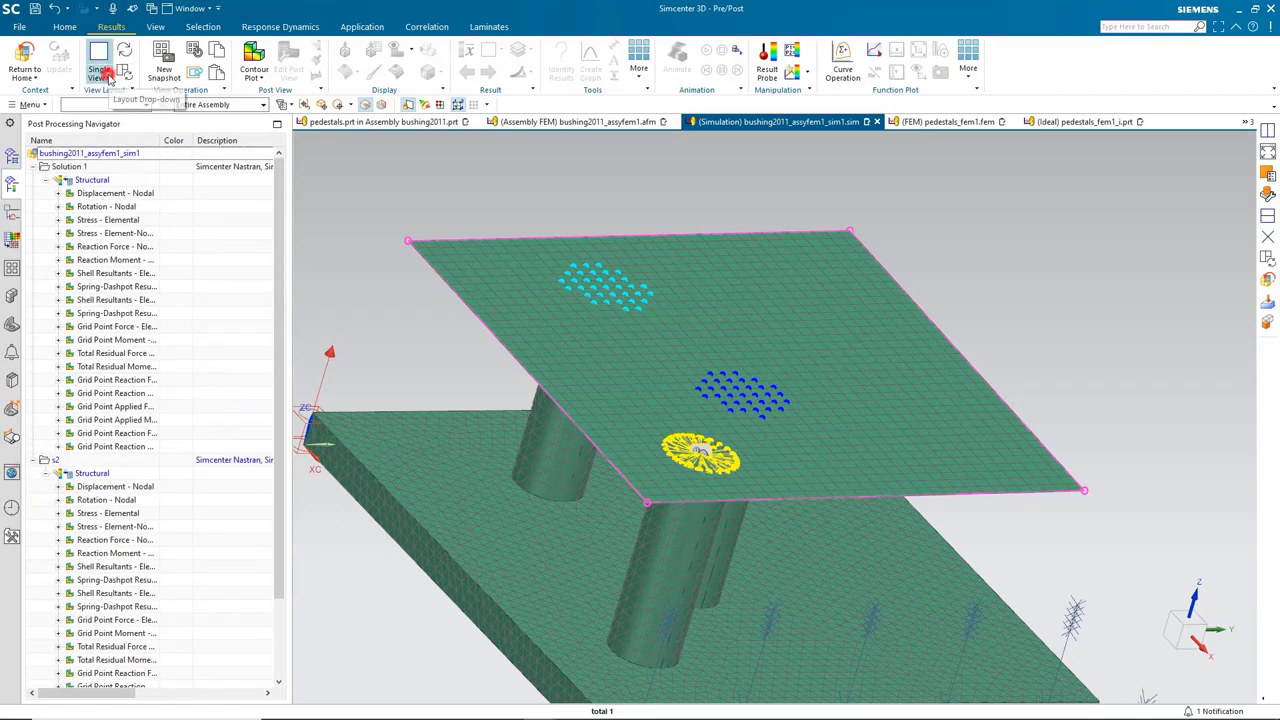
click(108, 78)
click(118, 96)
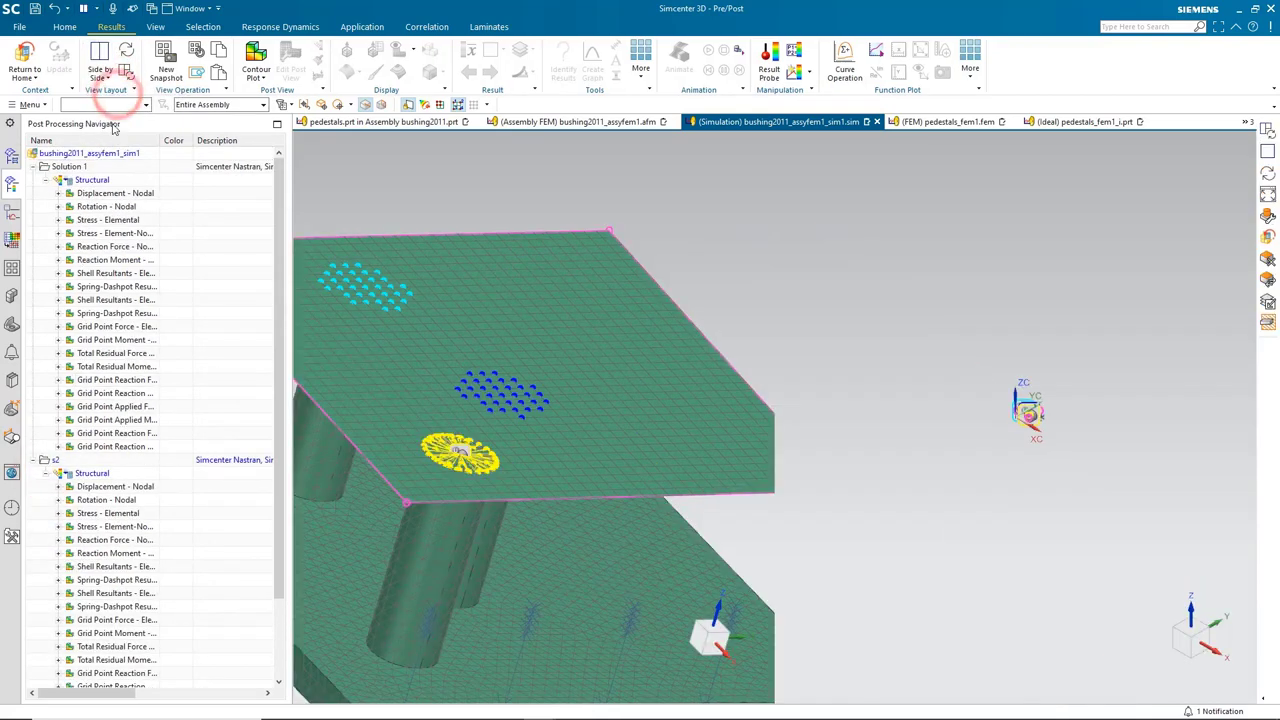
Plot the nodal displacement of Solution 1 in one viewport and that of s2 in the other
double_click(102, 193)
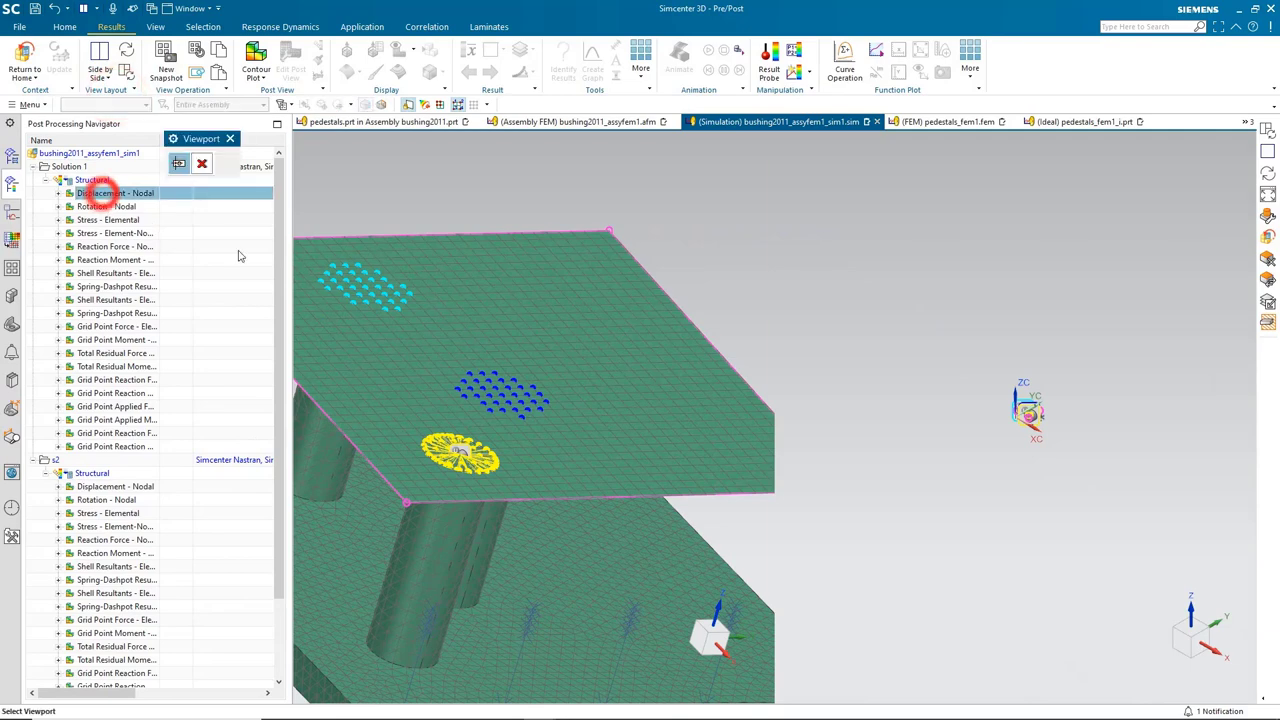
click(494, 303)
double_click(88, 381)
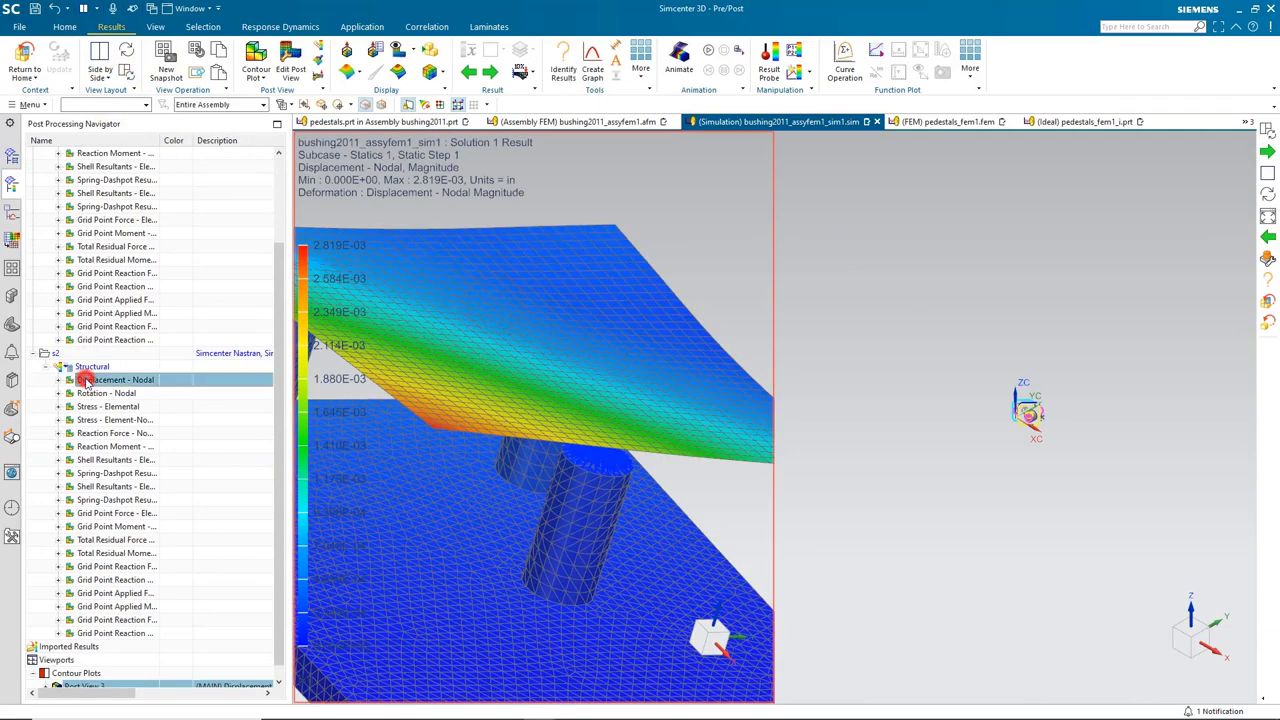
click(1007, 390)
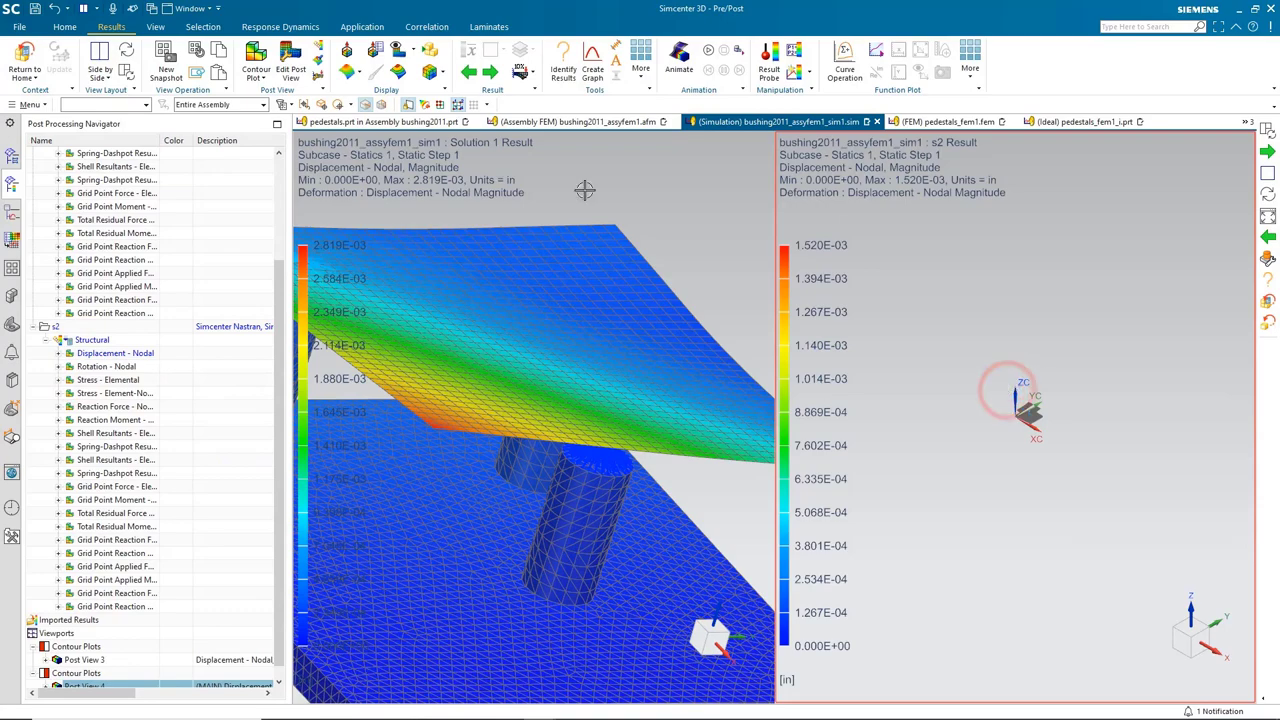
Synchronize the two result viewports, fit the models and orient them to a low side view for comparison
click(126, 72)
key(ctrl+f)
middle_drag(644, 363, 596, 346)
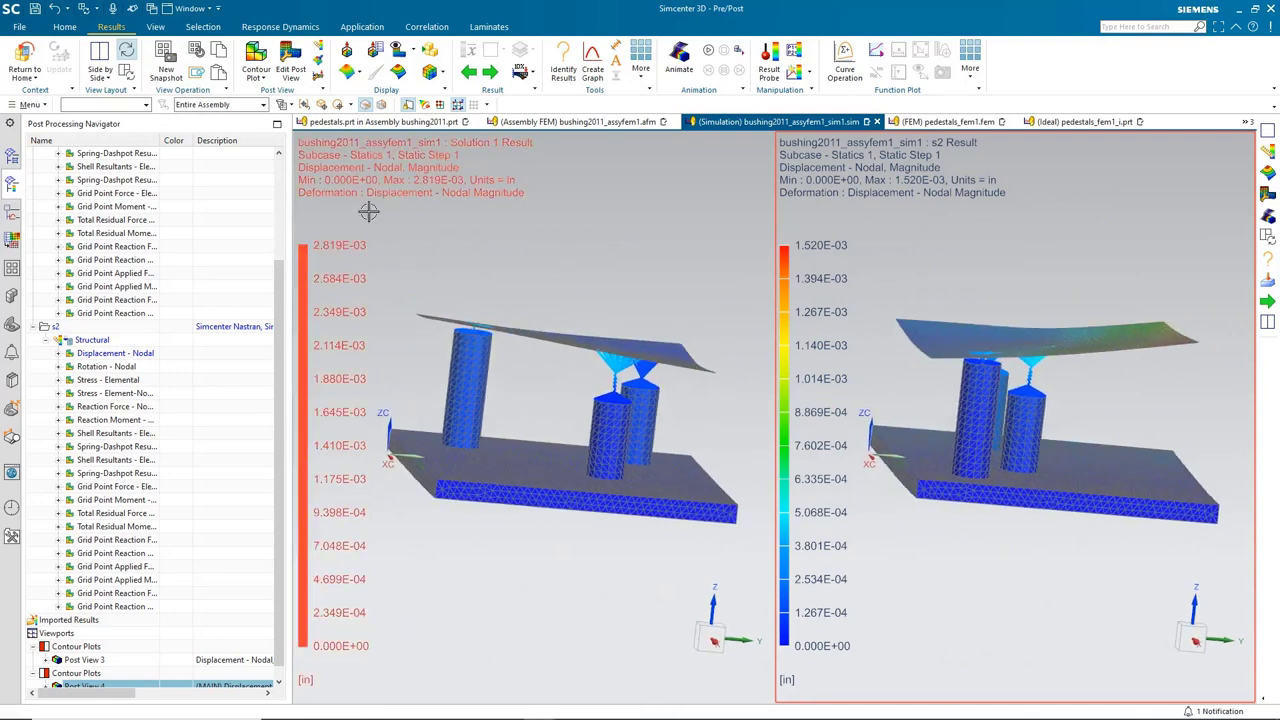
Animate the displacement results of Solution 1 and s2 together in both post views
scroll(88, 648, down, 1)
ctrl+click(86, 648)
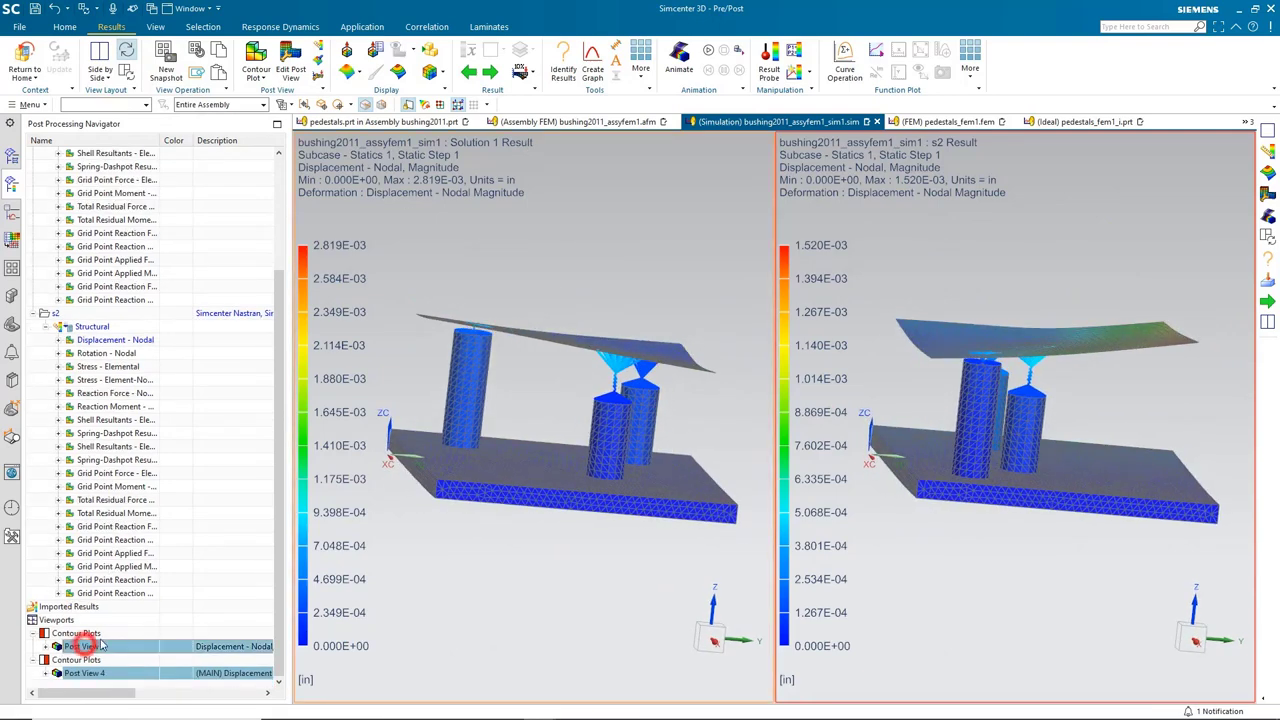
click(706, 50)
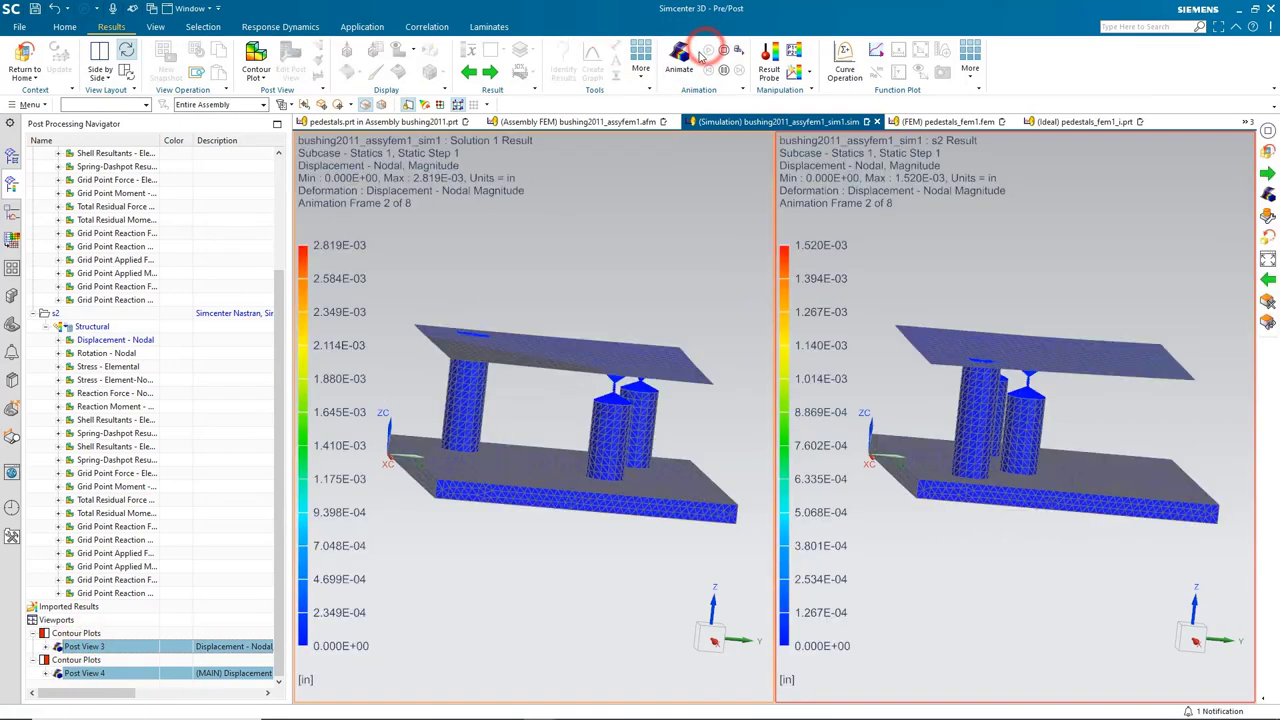